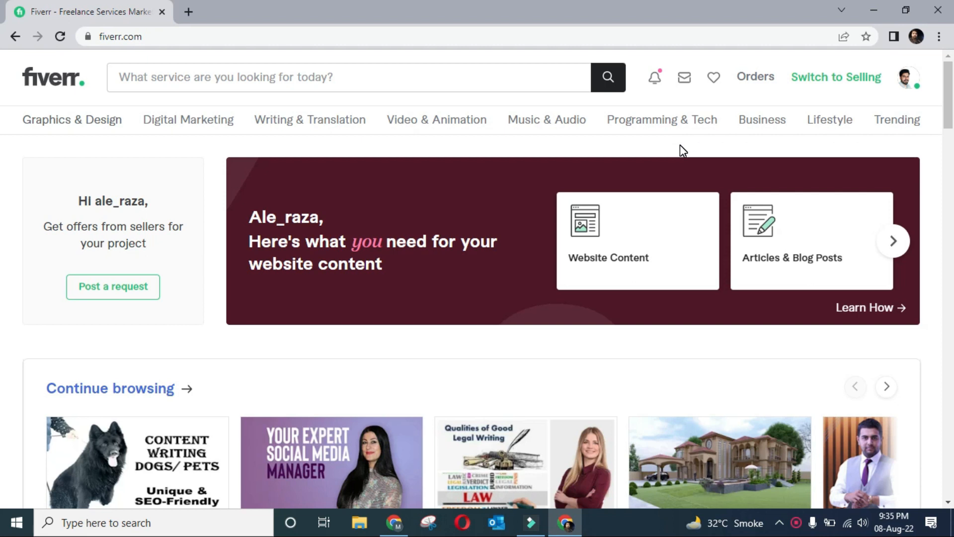
Step: Look through the recommended and popular gigs on the buyer home page
{"action": "scroll", "coordinate": [618, 283], "scroll_direction": "down", "scroll_amount": 5}
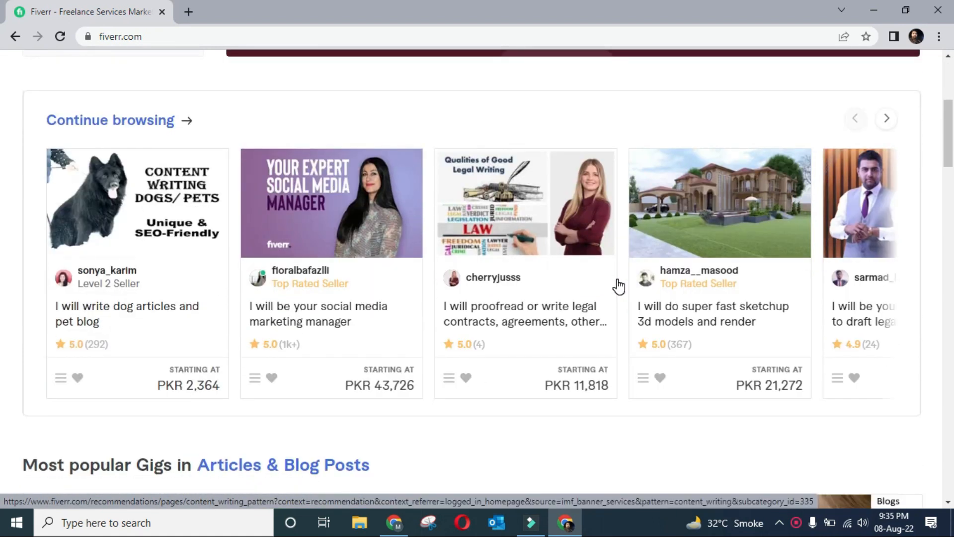
{"action": "scroll", "coordinate": [619, 287], "scroll_direction": "down", "scroll_amount": 3}
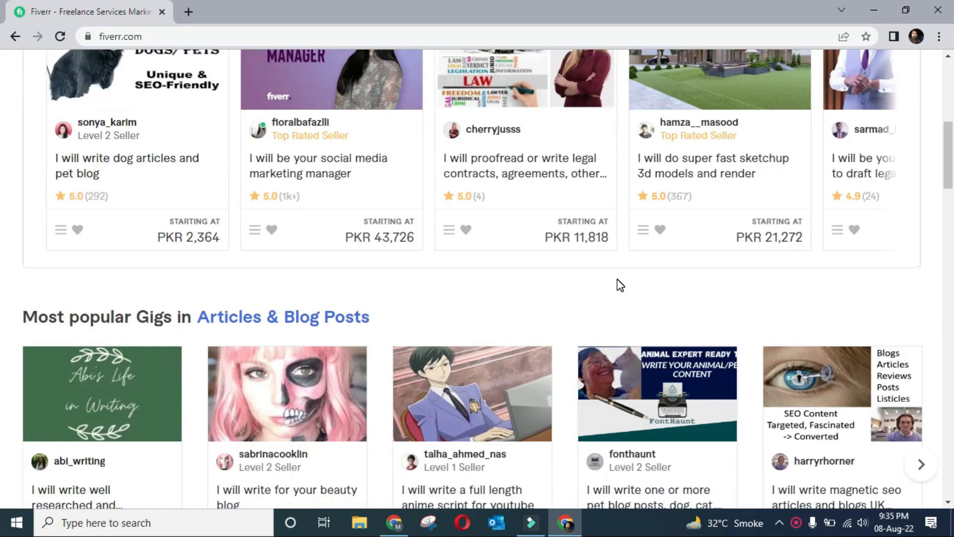
{"action": "scroll", "coordinate": [620, 284], "scroll_direction": "up", "scroll_amount": 3}
{"action": "scroll", "coordinate": [620, 285], "scroll_direction": "down", "scroll_amount": 6}
{"action": "scroll", "coordinate": [618, 286], "scroll_direction": "down", "scroll_amount": 5}
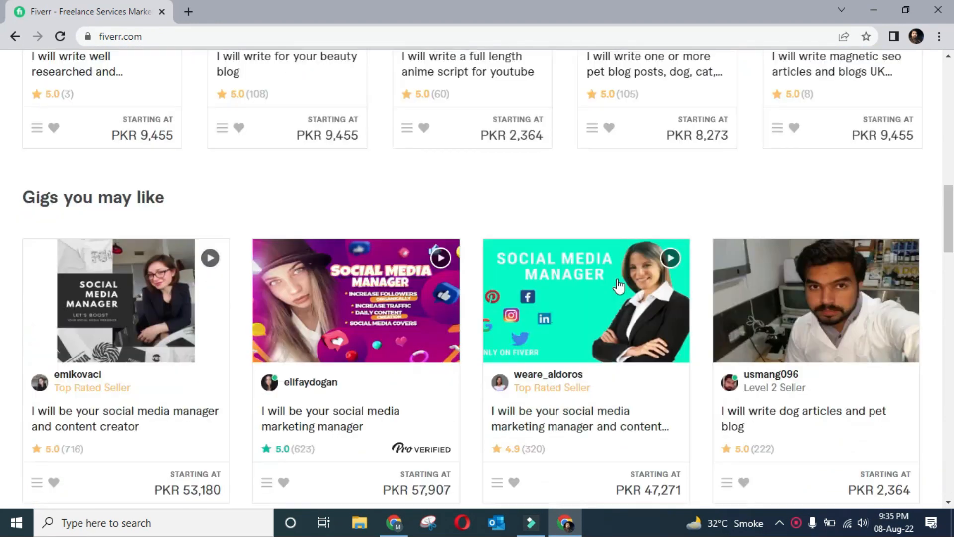
{"action": "scroll", "coordinate": [618, 287], "scroll_direction": "down", "scroll_amount": 2}
{"action": "scroll", "coordinate": [618, 287], "scroll_direction": "down", "scroll_amount": 4}
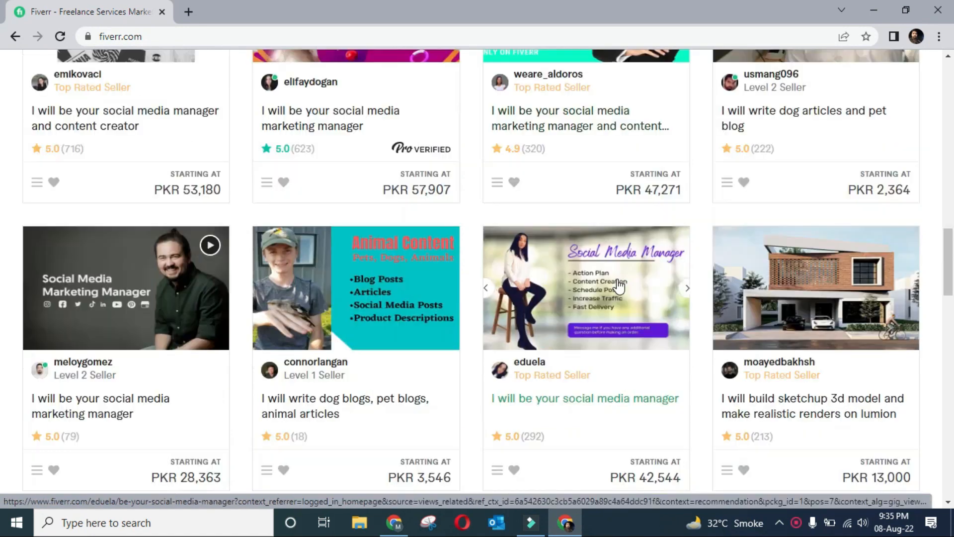
{"action": "scroll", "coordinate": [619, 287], "scroll_direction": "down", "scroll_amount": 3}
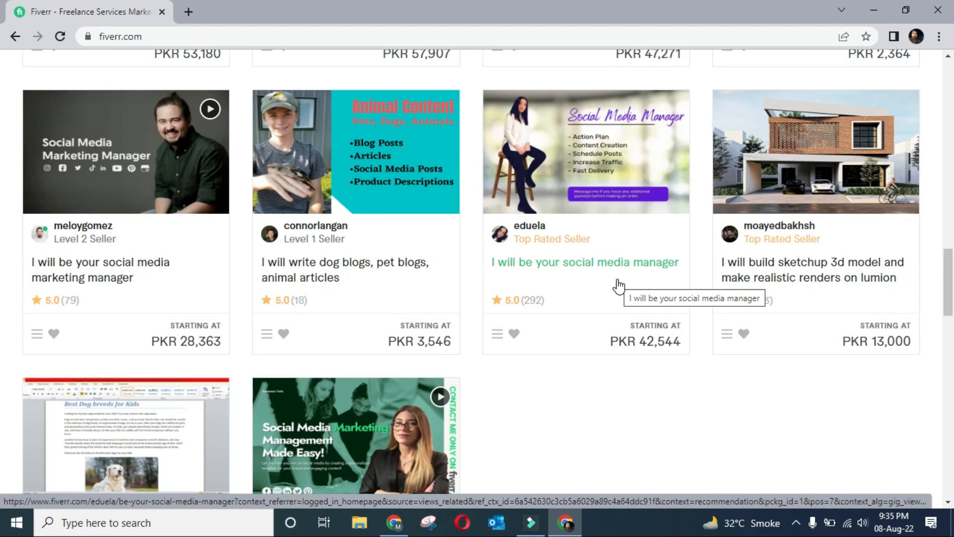
{"action": "scroll", "coordinate": [618, 287], "scroll_direction": "up", "scroll_amount": 10}
{"action": "scroll", "coordinate": [619, 287], "scroll_direction": "up", "scroll_amount": 13}
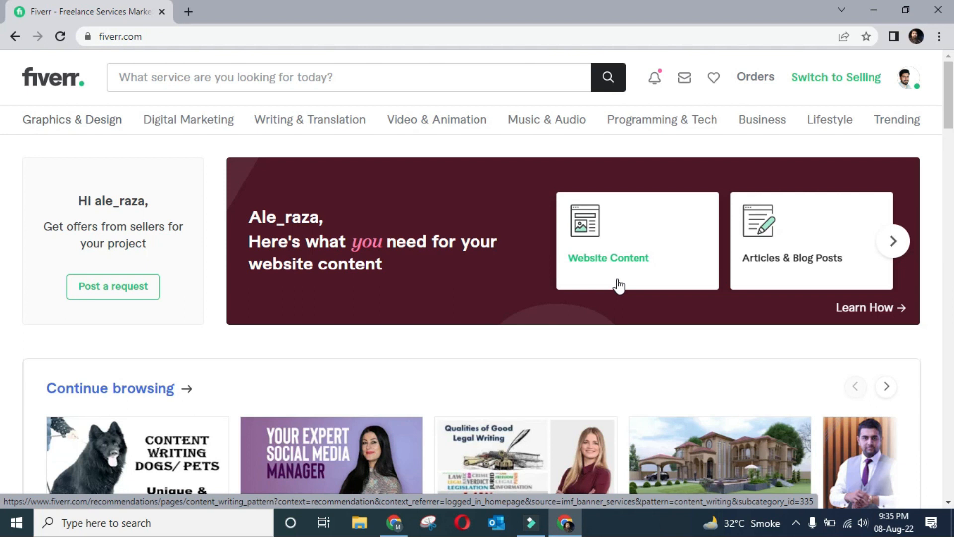
Step: Examine the service categories, from Graphics & Design to Trending, and the gigs listed beneath them
{"action": "left_click", "coordinate": [417, 58]}
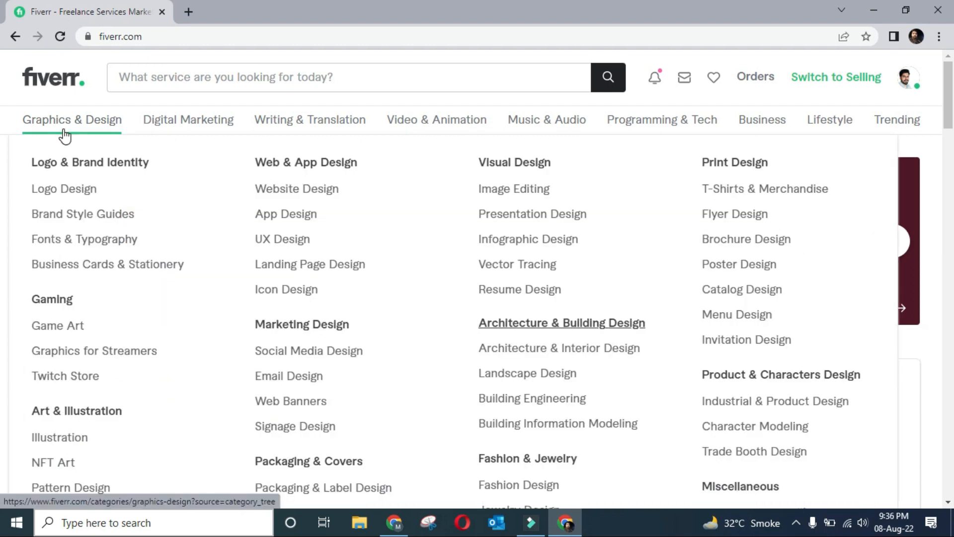
{"action": "mouse_move", "coordinate": [579, 127]}
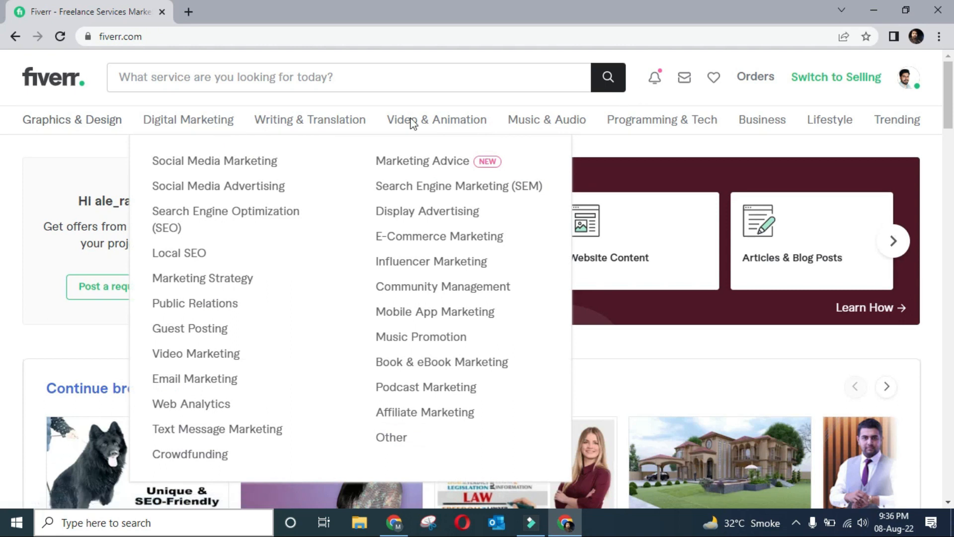
{"action": "scroll", "coordinate": [676, 418], "scroll_direction": "down", "scroll_amount": 5}
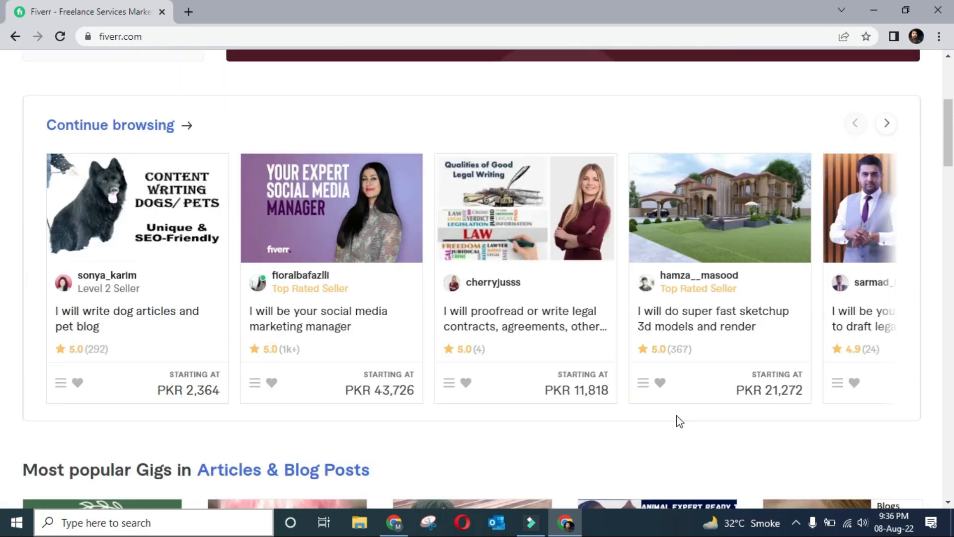
{"action": "scroll", "coordinate": [676, 416], "scroll_direction": "down", "scroll_amount": 5}
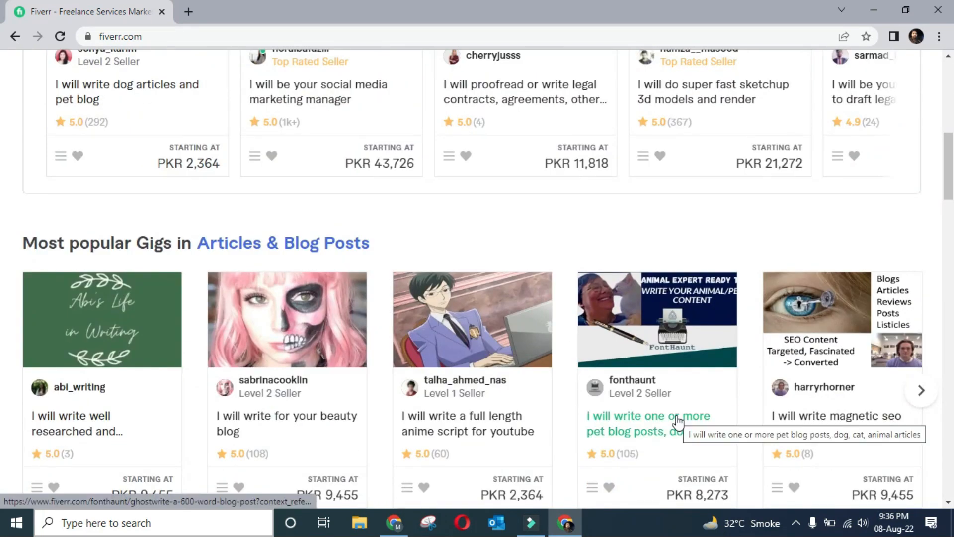
{"action": "scroll", "coordinate": [677, 422], "scroll_direction": "up", "scroll_amount": 3}
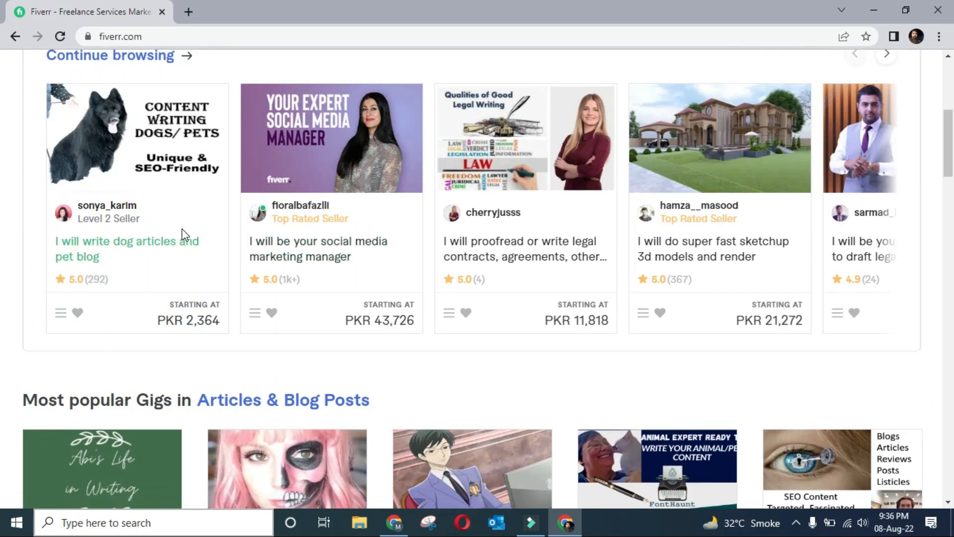
{"action": "scroll", "coordinate": [888, 252], "scroll_direction": "up", "scroll_amount": 6}
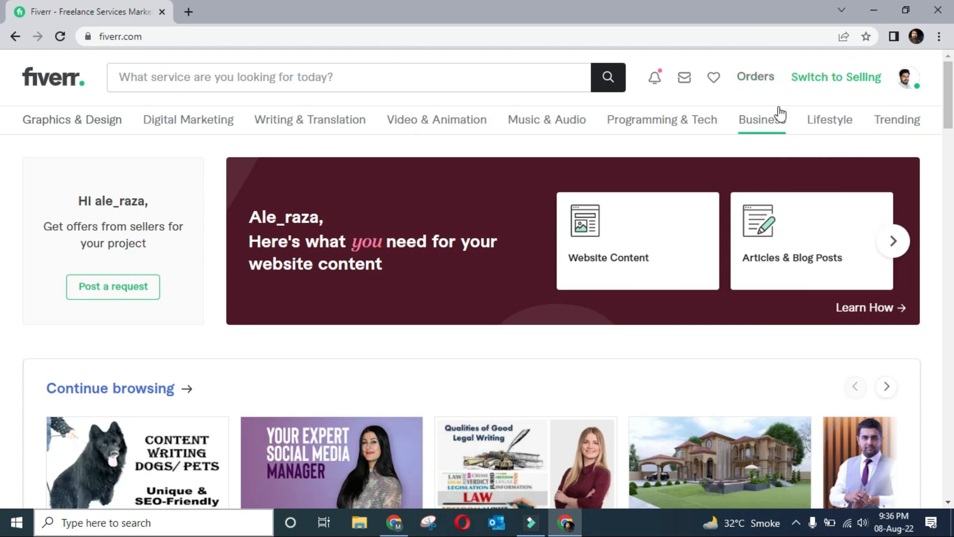
{"action": "mouse_move", "coordinate": [890, 124]}
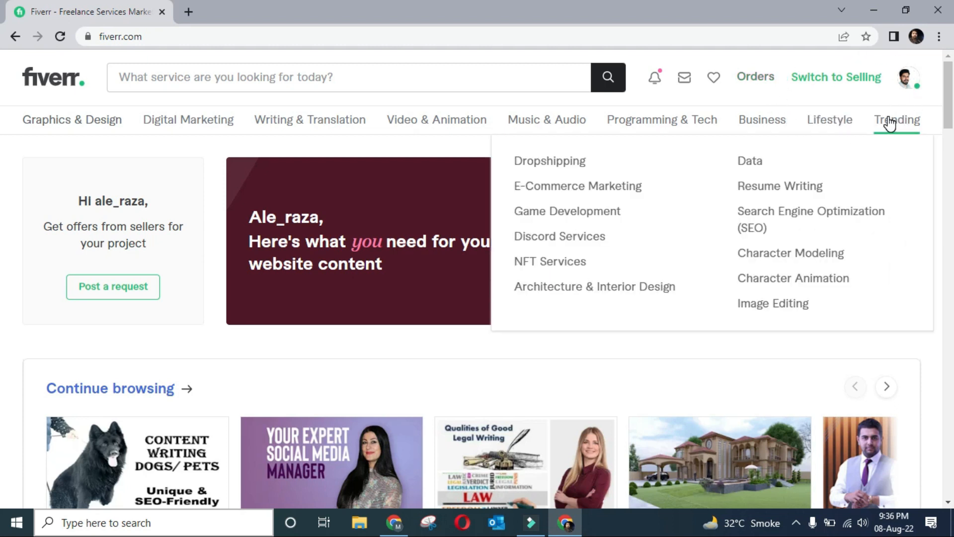
Step: Switch to the selling side of the account and review the seller's own gigs
{"action": "left_click", "coordinate": [811, 79]}
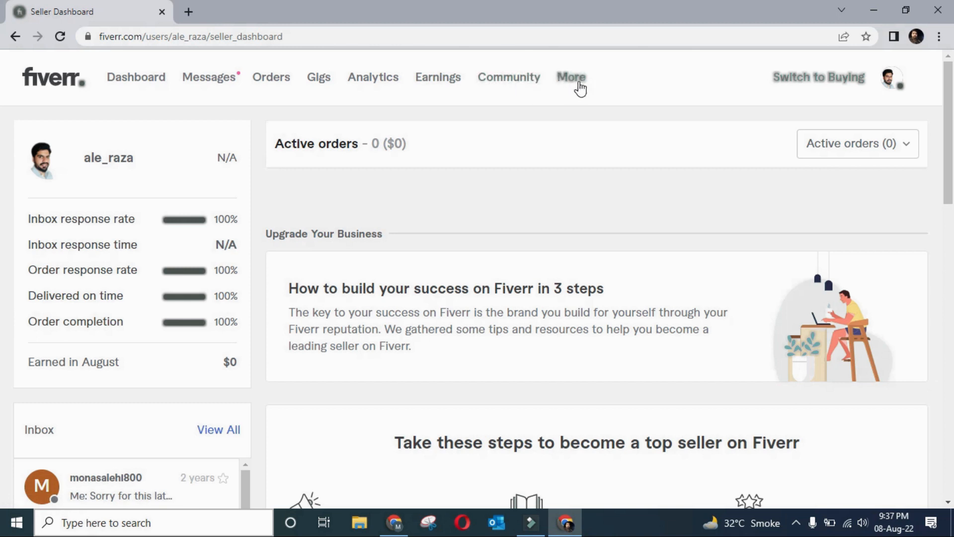
{"action": "left_click", "coordinate": [324, 80]}
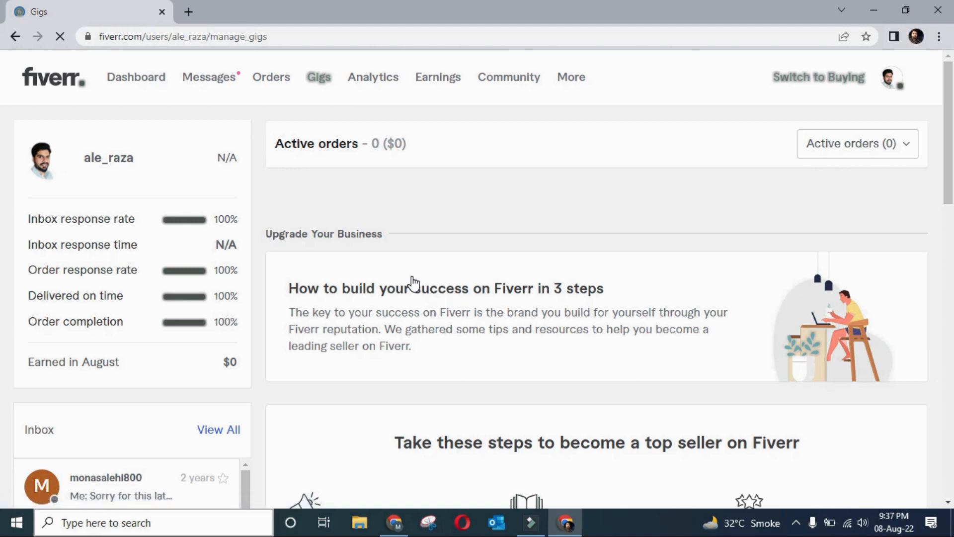
{"action": "scroll", "coordinate": [413, 284], "scroll_direction": "down", "scroll_amount": 4}
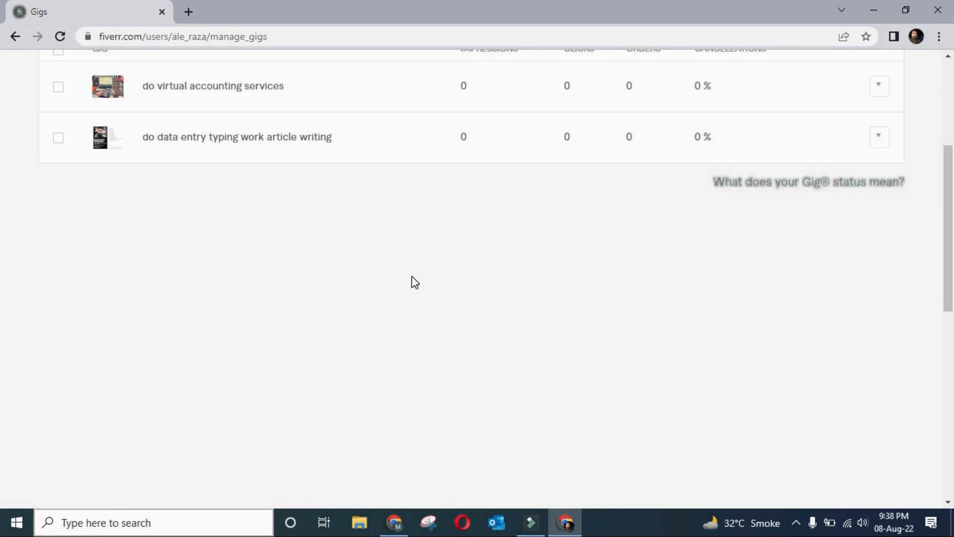
{"action": "scroll", "coordinate": [415, 283], "scroll_direction": "up", "scroll_amount": 4}
{"action": "scroll", "coordinate": [415, 283], "scroll_direction": "up", "scroll_amount": 1}
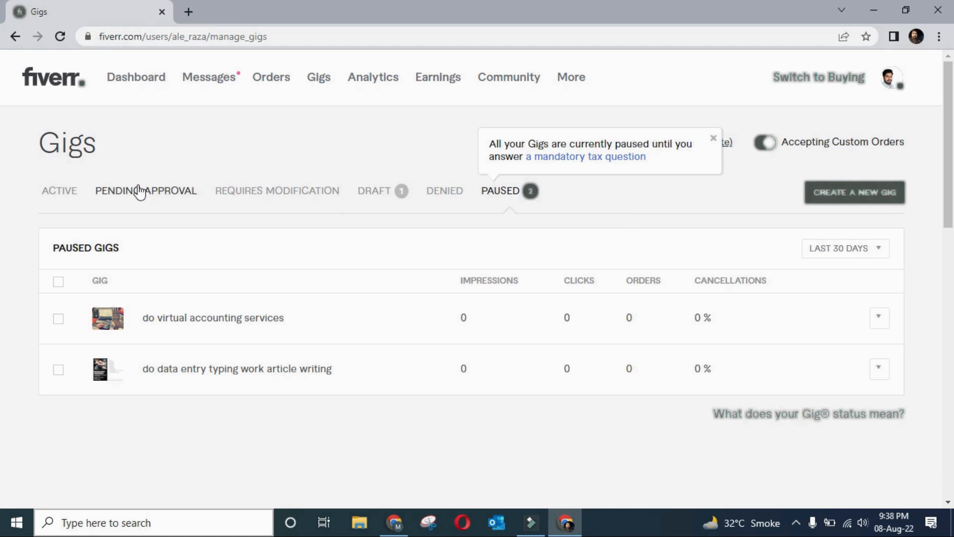
Step: Start creating a new gig and open the same gig form in a second browser tab
{"action": "left_click", "coordinate": [835, 197]}
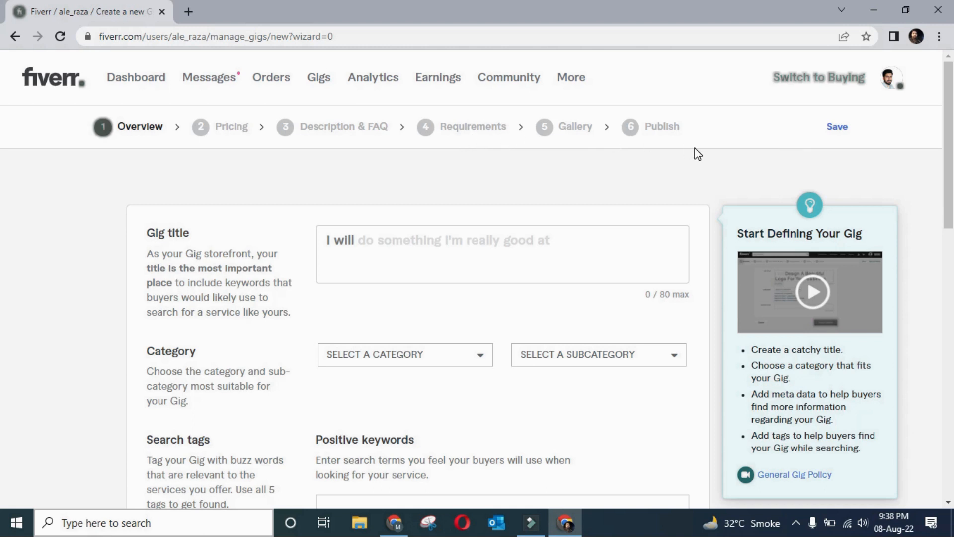
{"action": "mouse_move", "coordinate": [532, 258]}
{"action": "left_click", "coordinate": [187, 8]}
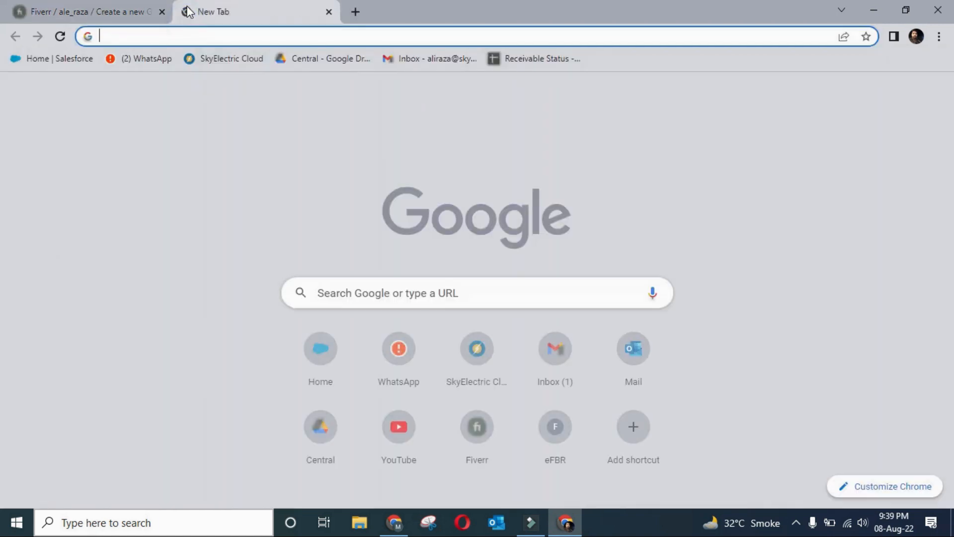
{"action": "right_click", "coordinate": [168, 31]}
{"action": "left_click", "coordinate": [140, 37]}
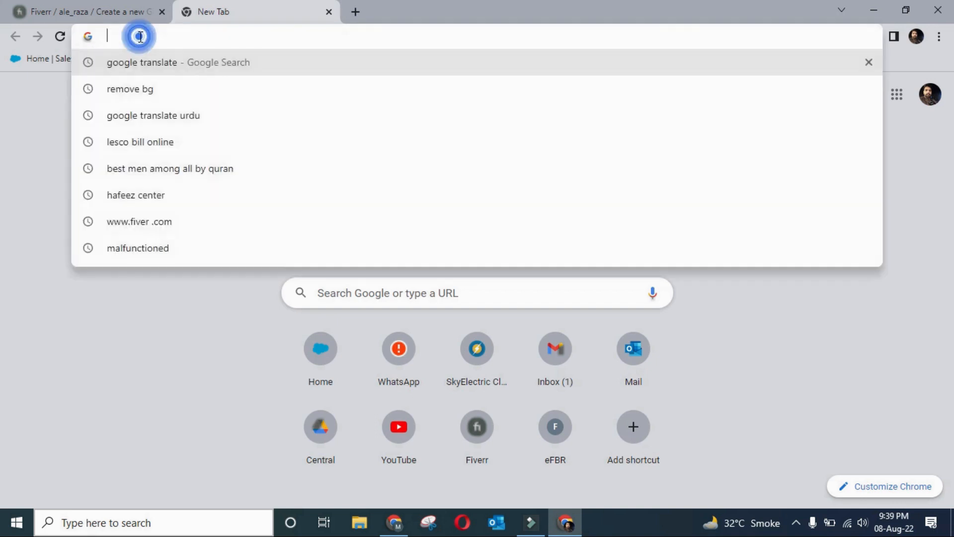
{"action": "left_click", "coordinate": [123, 14]}
{"action": "left_click", "coordinate": [159, 37]}
{"action": "key", "text": "ctrl+c"}
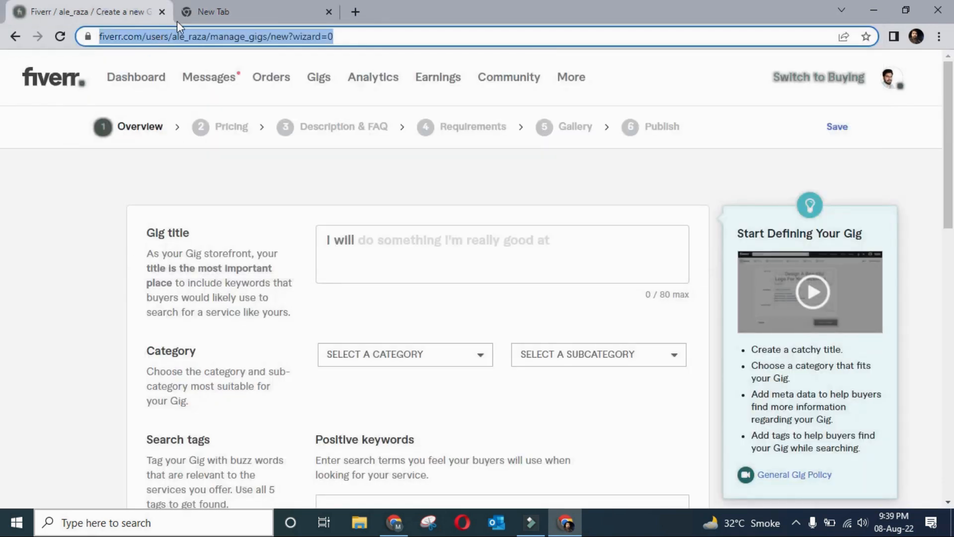
{"action": "left_click", "coordinate": [199, 11]}
{"action": "left_click", "coordinate": [190, 34]}
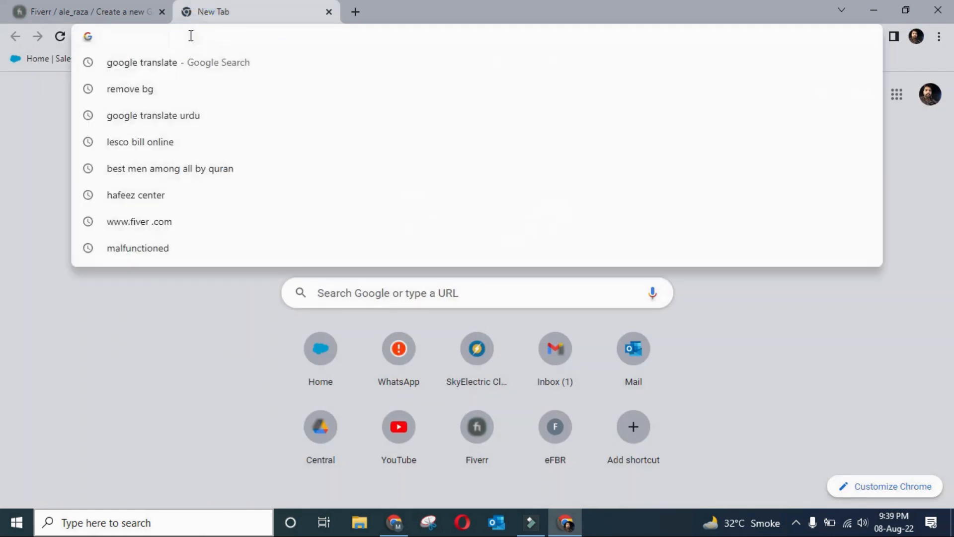
{"action": "key", "text": "ctrl+v"}
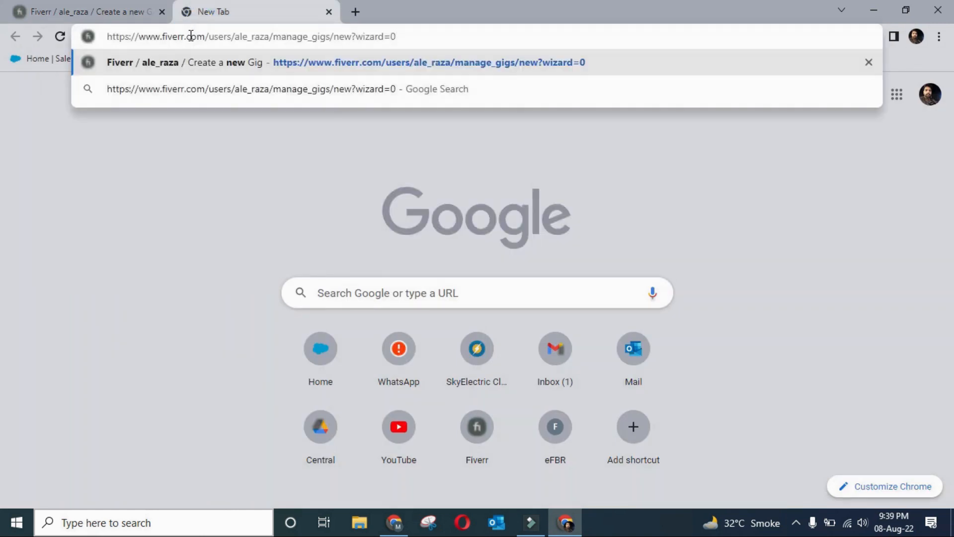
{"action": "key", "text": "Return"}
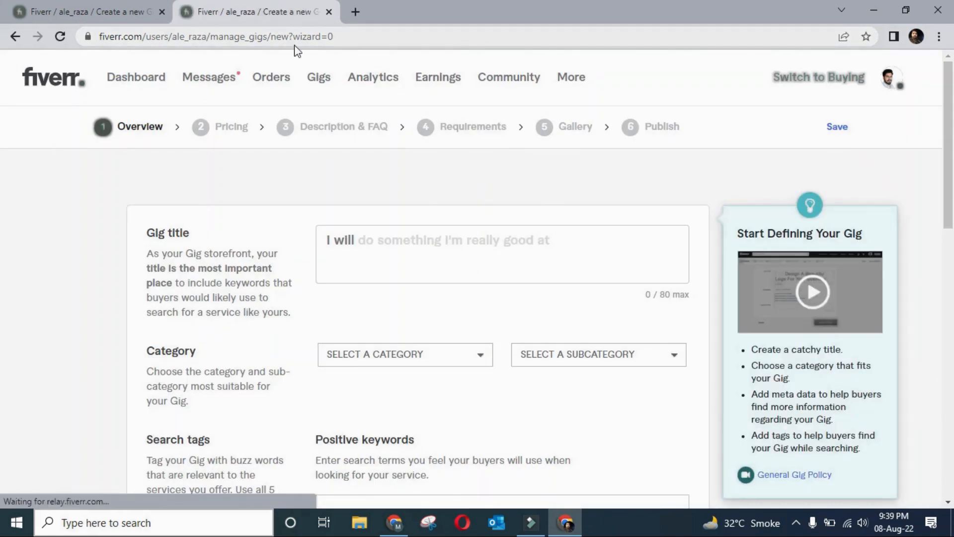
Step: Shorten the second tab's address to end at the account's username and open the seller profile page
{"action": "left_click", "coordinate": [350, 38]}
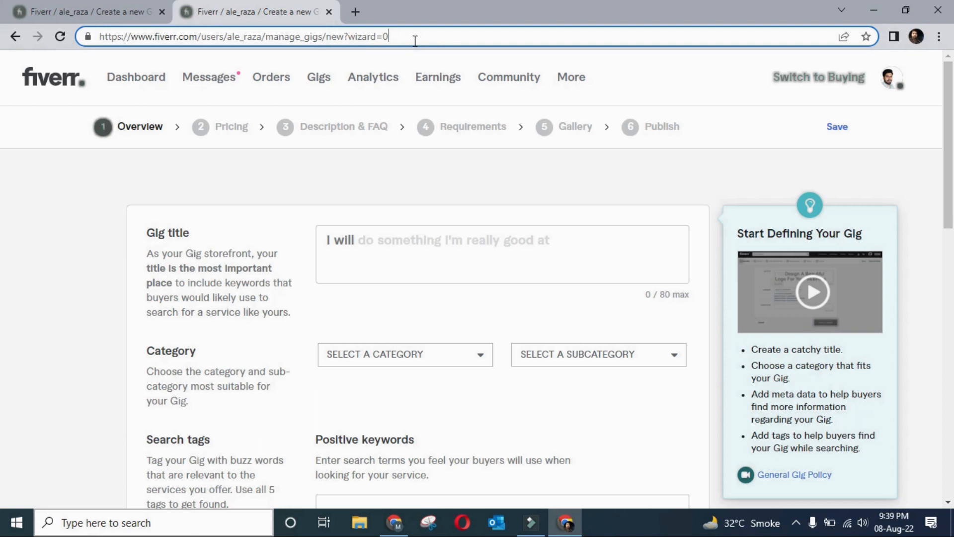
{"action": "key", "text": "BackSpace"}
{"action": "key", "text": "BackSpace"}
{"action": "key", "text": "BackSpace"}
{"action": "key", "text": "BackSpace"}
{"action": "key", "text": "BackSpace"}
{"action": "key", "text": "BackSpace"}
{"action": "key", "text": "BackSpace"}
{"action": "key", "text": "BackSpace"}
{"action": "key", "text": "BackSpace"}
{"action": "key", "text": "BackSpace"}
{"action": "key", "text": "BackSpace"}
{"action": "key", "text": "BackSpace"}
{"action": "key", "text": "BackSpace"}
{"action": "key", "text": "BackSpace"}
{"action": "key", "text": "BackSpace"}
{"action": "key", "text": "BackSpace"}
{"action": "key", "text": "BackSpace"}
{"action": "key", "text": "BackSpace"}
{"action": "key", "text": "BackSpace"}
{"action": "key", "text": "BackSpace"}
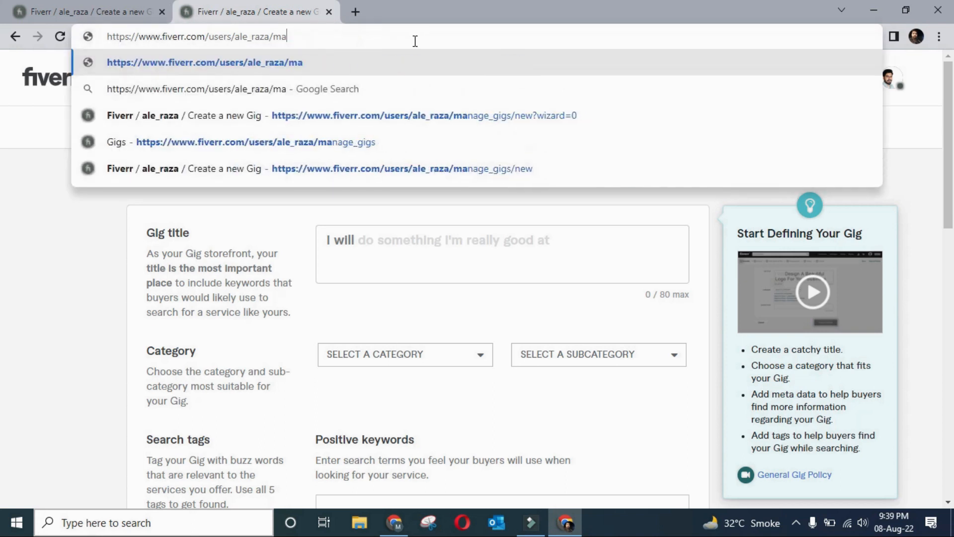
{"action": "key", "text": "BackSpace"}
{"action": "key", "text": "BackSpace"}
{"action": "key", "text": "BackSpace"}
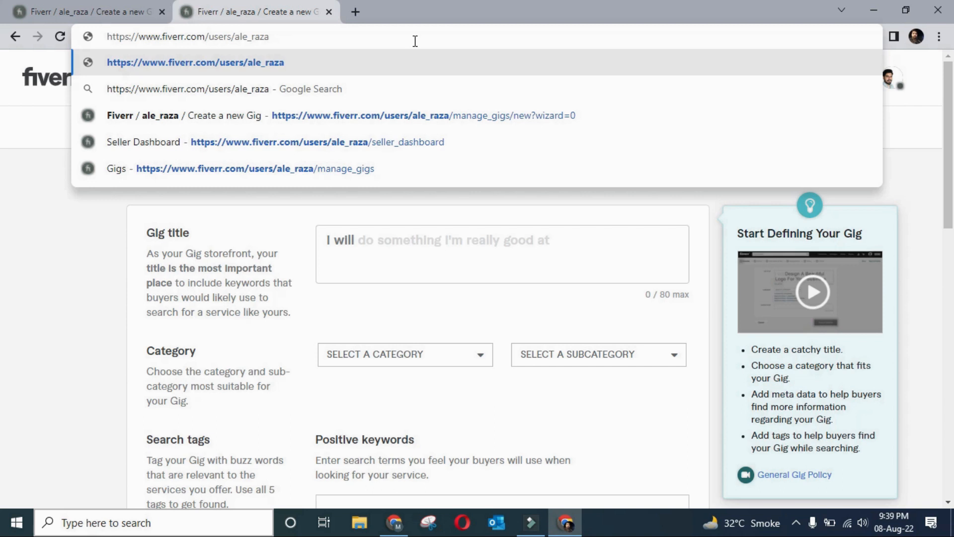
{"action": "key", "text": "Return"}
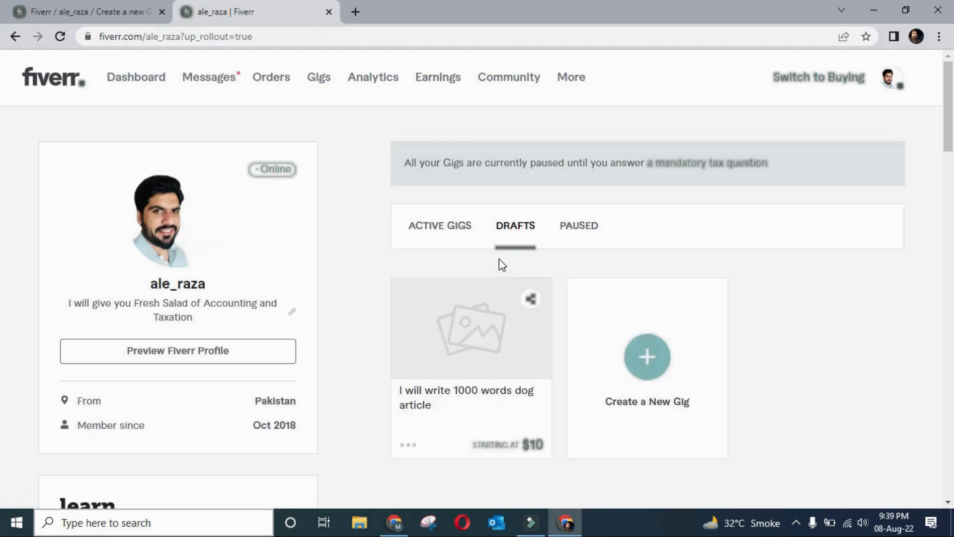
{"action": "scroll", "coordinate": [501, 263], "scroll_direction": "down", "scroll_amount": 1}
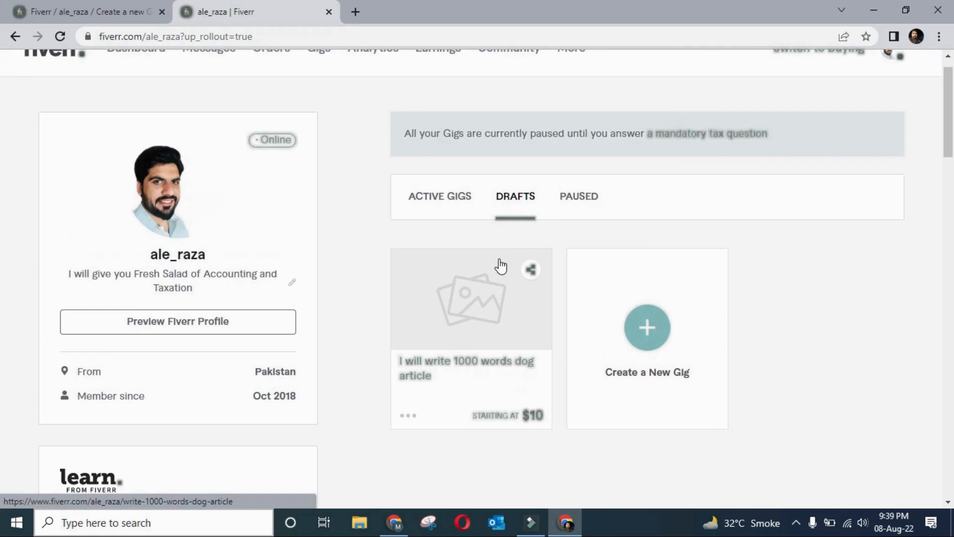
{"action": "scroll", "coordinate": [500, 265], "scroll_direction": "up", "scroll_amount": 1}
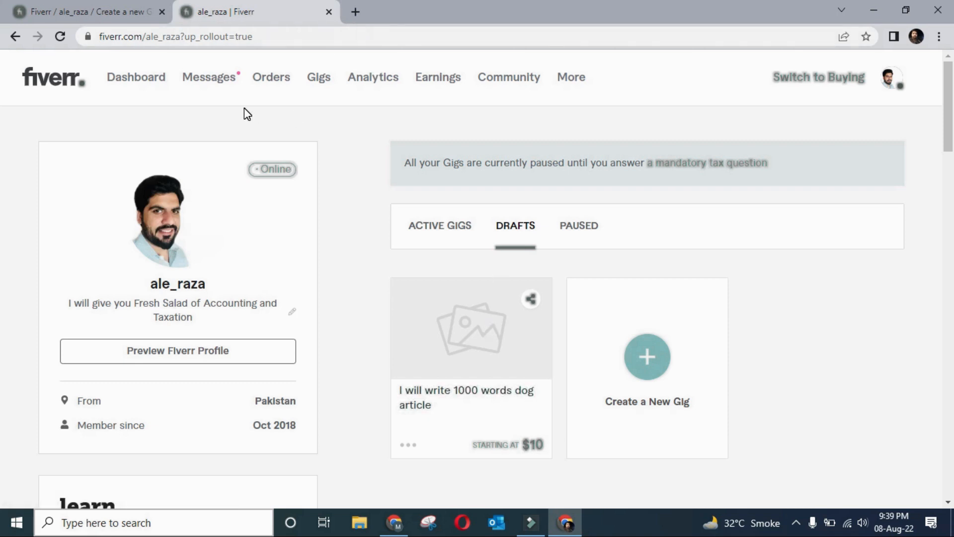
Step: Switch to the buying side in the second tab and search for gigs matching "dog articles"
{"action": "left_click", "coordinate": [788, 83]}
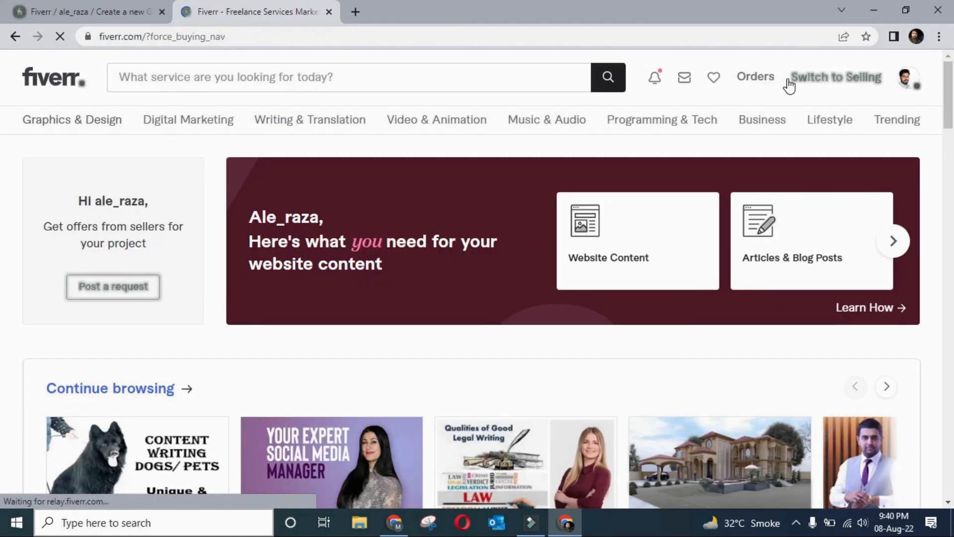
{"action": "left_click", "coordinate": [400, 75]}
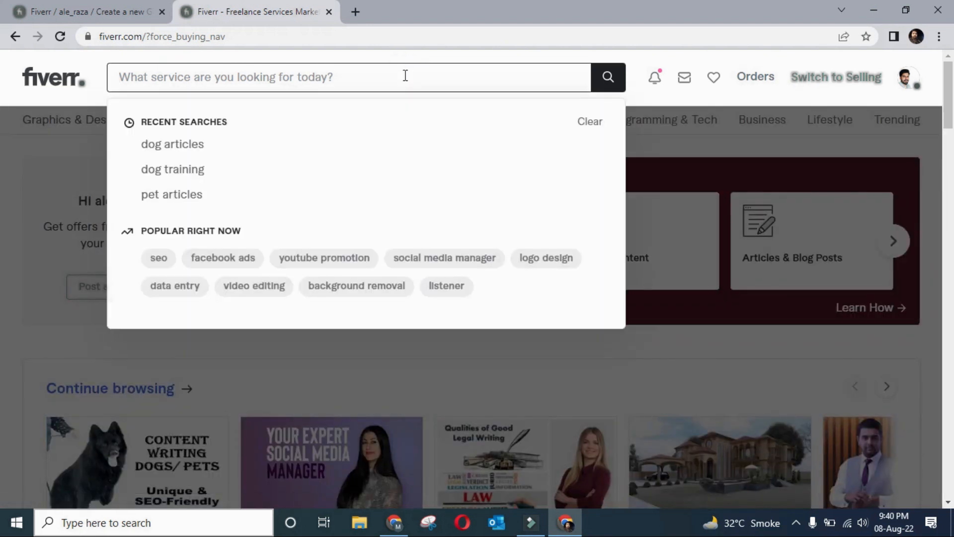
{"action": "type", "text": "dog"}
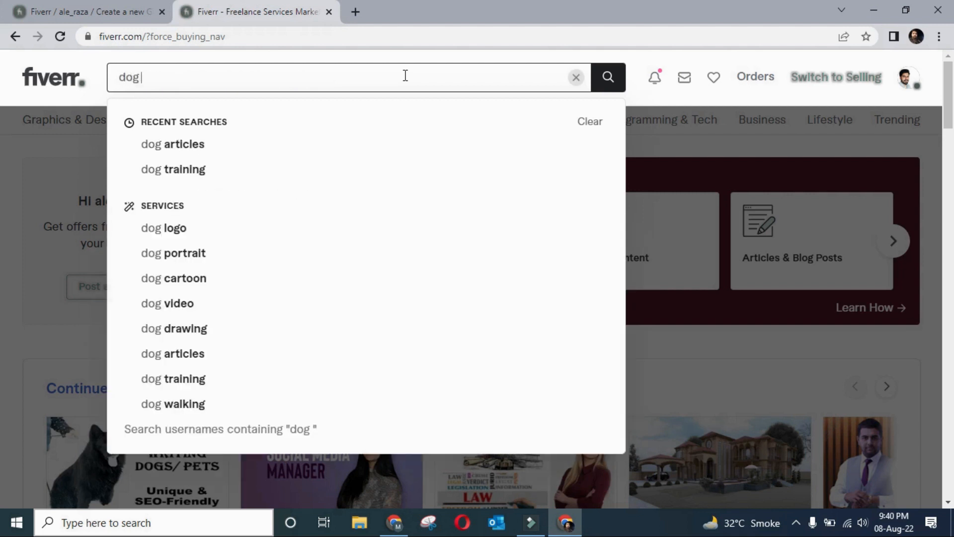
{"action": "left_click", "coordinate": [330, 151]}
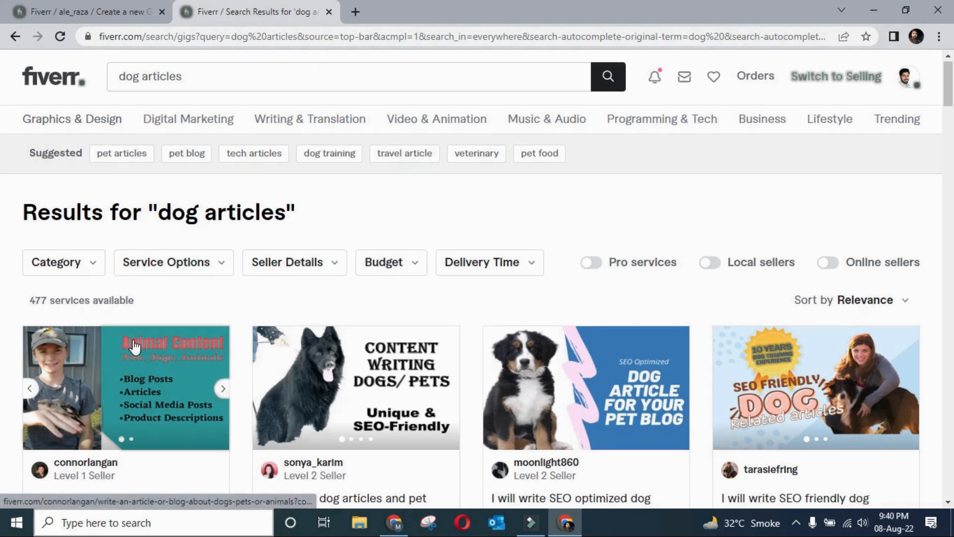
{"action": "scroll", "coordinate": [135, 346], "scroll_direction": "down", "scroll_amount": 1}
{"action": "scroll", "coordinate": [134, 345], "scroll_direction": "down", "scroll_amount": 1}
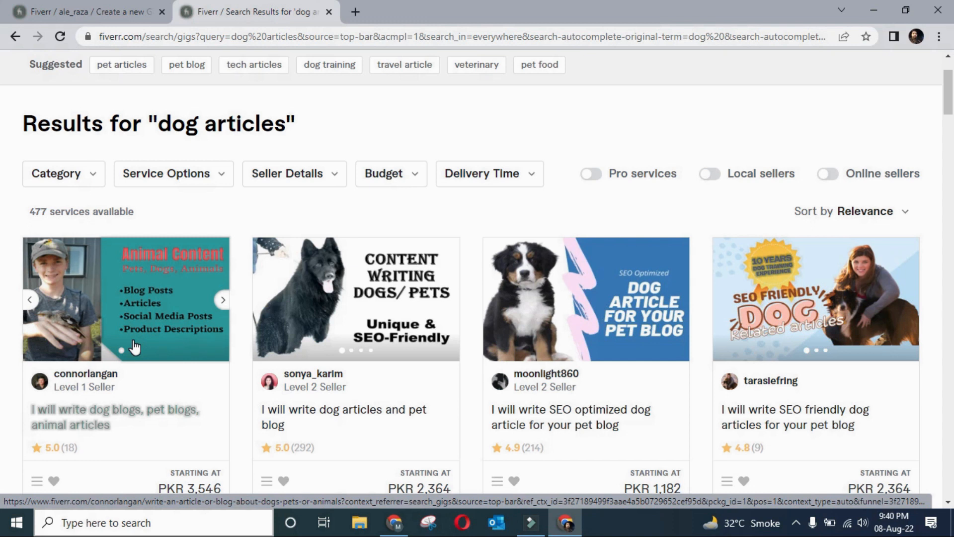
Step: Examine the "dog articles" search results, comparing the competing gigs' titles, cover images, ratings and starting prices
{"action": "scroll", "coordinate": [134, 347], "scroll_direction": "down", "scroll_amount": 1}
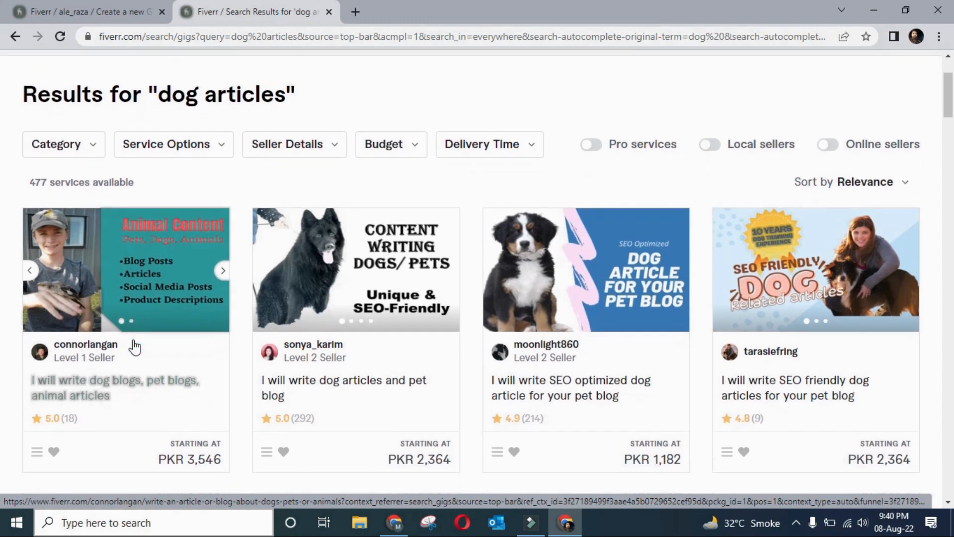
{"action": "scroll", "coordinate": [134, 347], "scroll_direction": "down", "scroll_amount": 1}
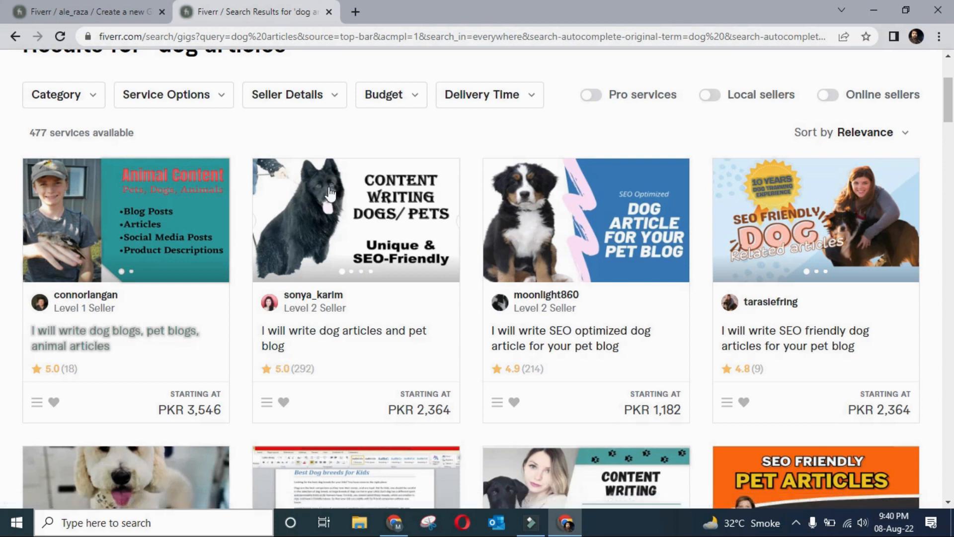
{"action": "scroll", "coordinate": [330, 193], "scroll_direction": "up", "scroll_amount": 2}
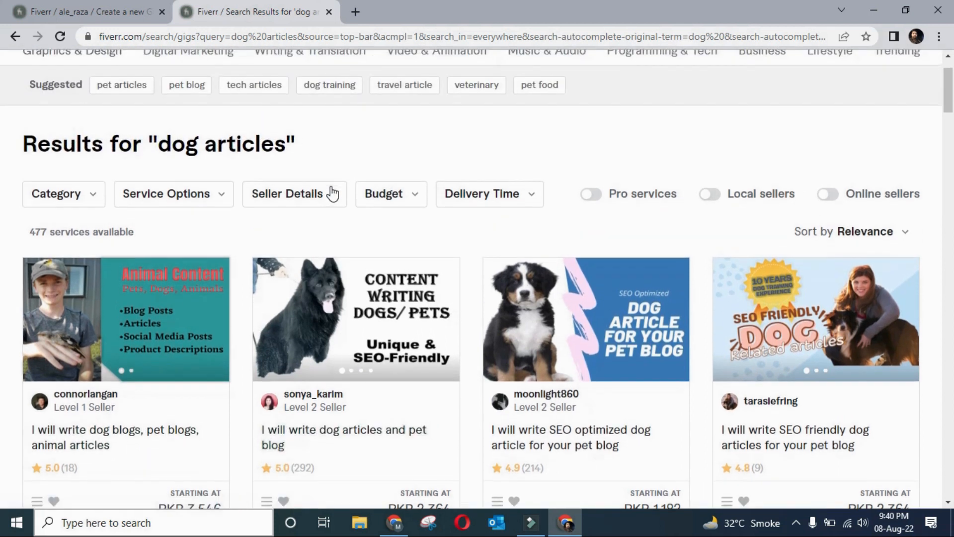
{"action": "scroll", "coordinate": [332, 193], "scroll_direction": "up", "scroll_amount": 1}
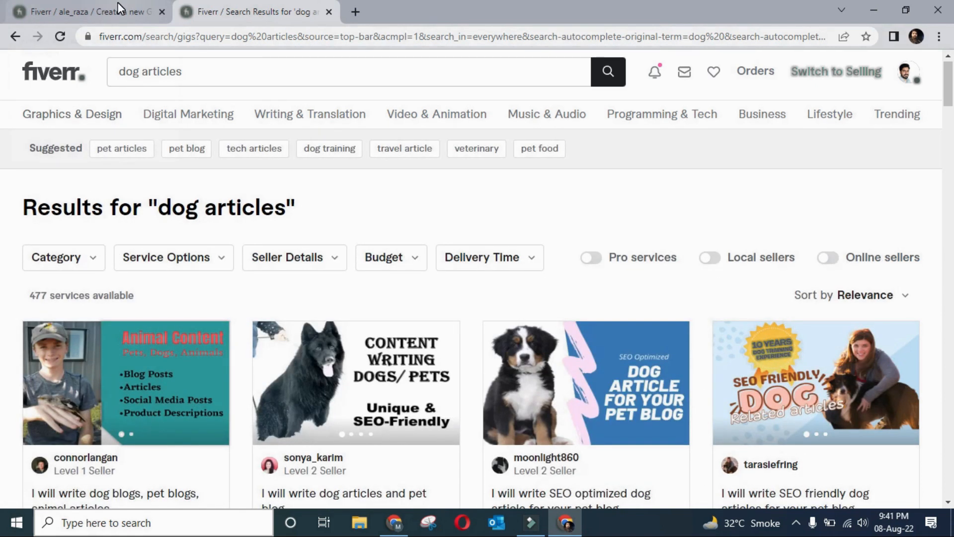
{"action": "scroll", "coordinate": [327, 348], "scroll_direction": "down", "scroll_amount": 7}
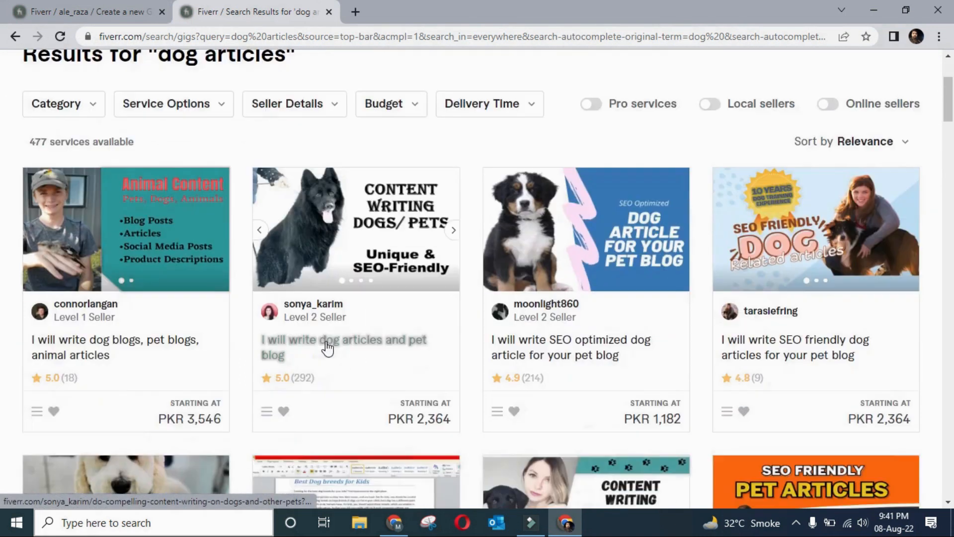
{"action": "scroll", "coordinate": [327, 348], "scroll_direction": "up", "scroll_amount": 1}
{"action": "scroll", "coordinate": [327, 348], "scroll_direction": "down", "scroll_amount": 7}
{"action": "scroll", "coordinate": [327, 348], "scroll_direction": "up", "scroll_amount": 1}
{"action": "scroll", "coordinate": [327, 348], "scroll_direction": "up", "scroll_amount": 8}
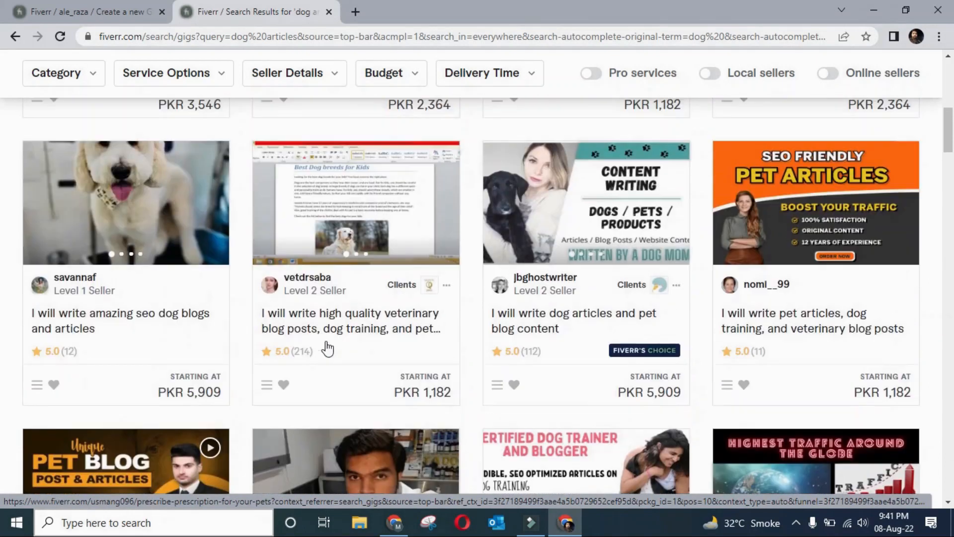
{"action": "scroll", "coordinate": [327, 348], "scroll_direction": "up", "scroll_amount": 1}
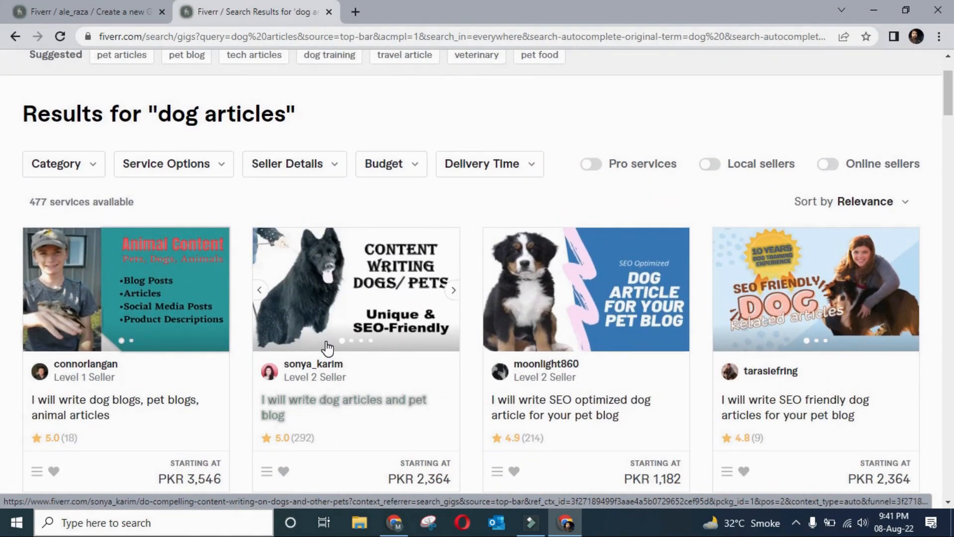
{"action": "scroll", "coordinate": [368, 241], "scroll_direction": "up", "scroll_amount": 2}
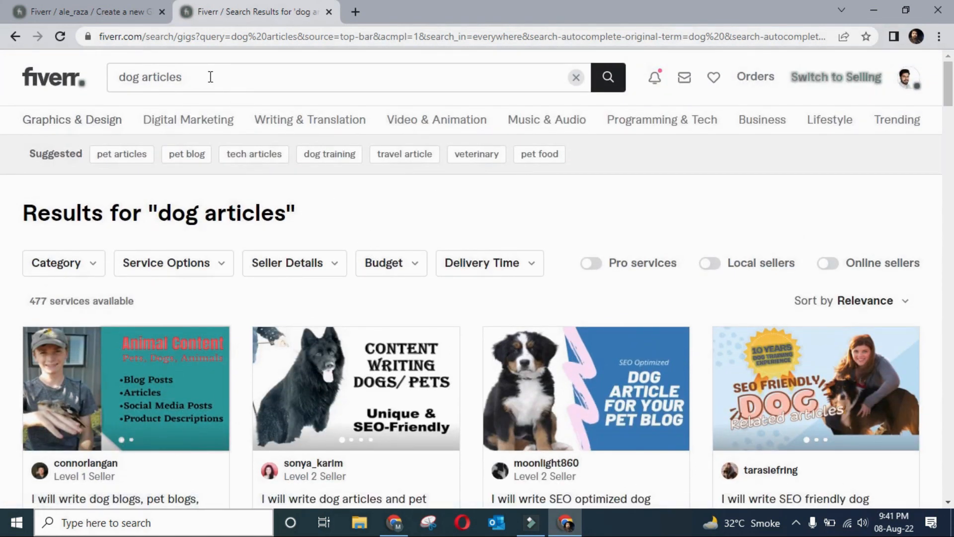
{"action": "scroll", "coordinate": [252, 339], "scroll_direction": "down", "scroll_amount": 1}
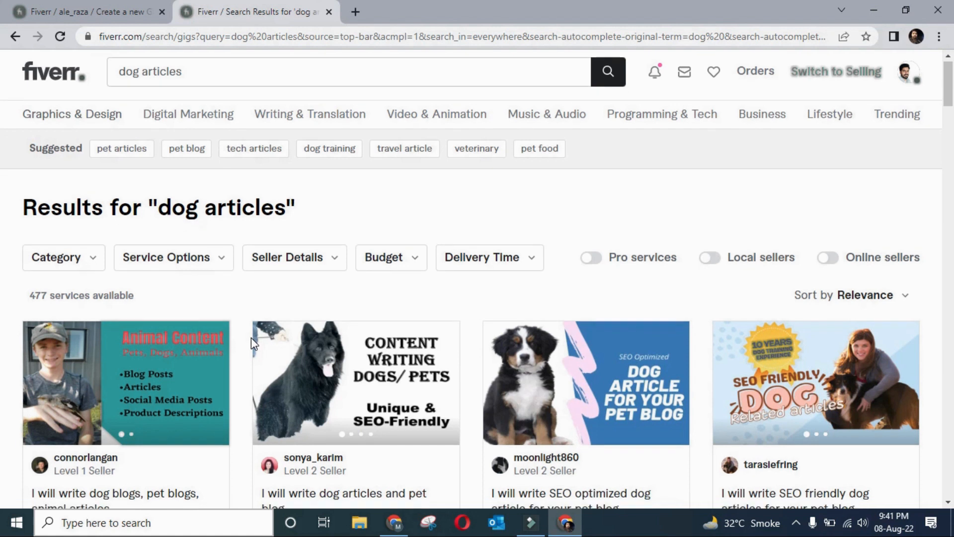
{"action": "scroll", "coordinate": [251, 338], "scroll_direction": "down", "scroll_amount": 1}
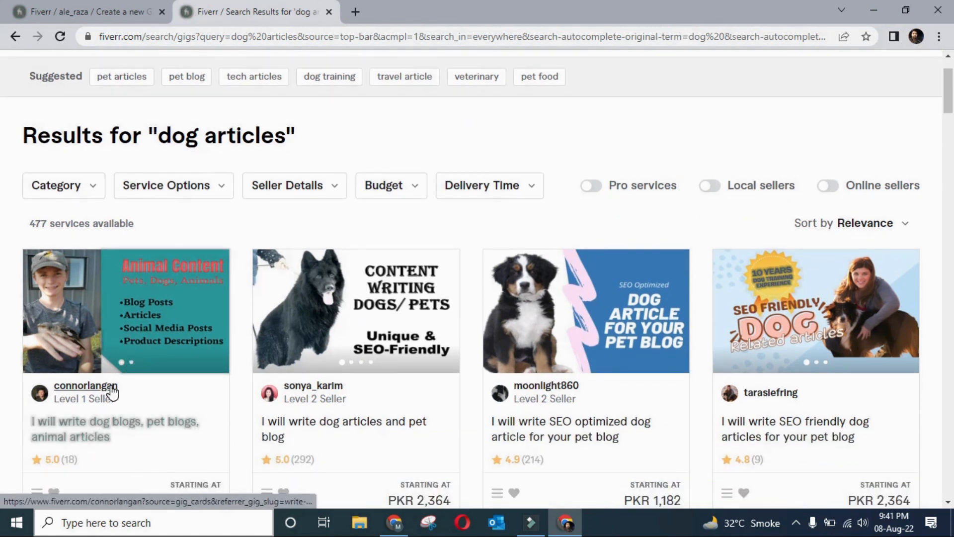
{"action": "scroll", "coordinate": [588, 351], "scroll_direction": "down", "scroll_amount": 2}
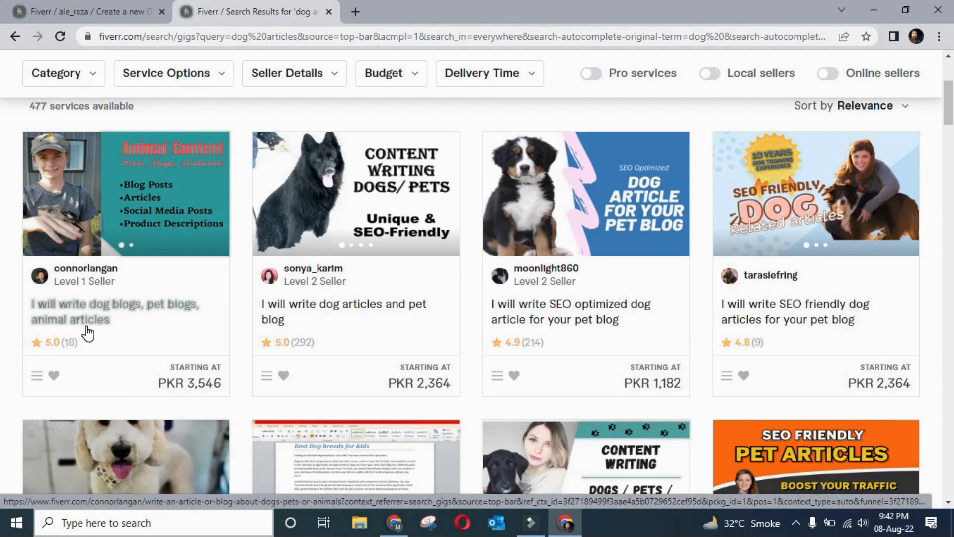
{"action": "scroll", "coordinate": [164, 282], "scroll_direction": "up", "scroll_amount": 4}
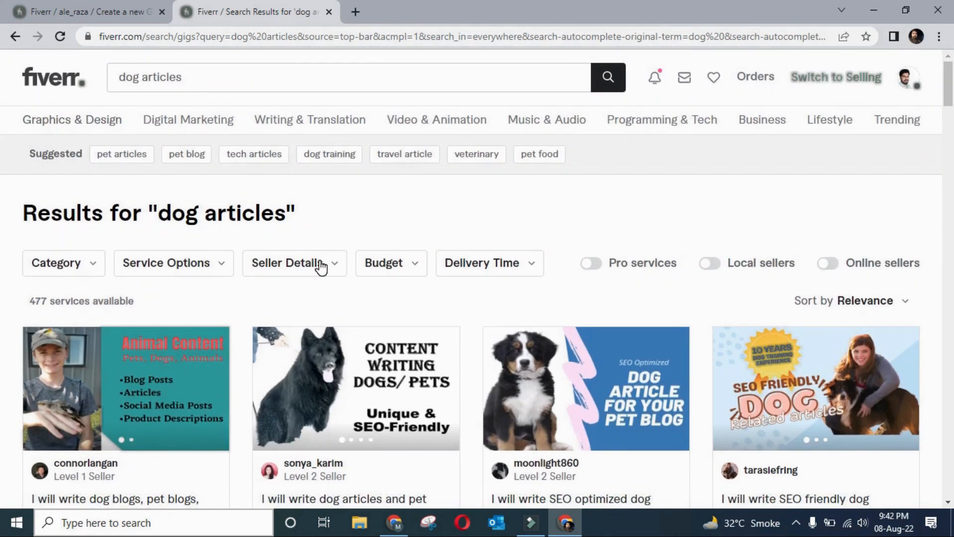
{"action": "scroll", "coordinate": [321, 268], "scroll_direction": "down", "scroll_amount": 2}
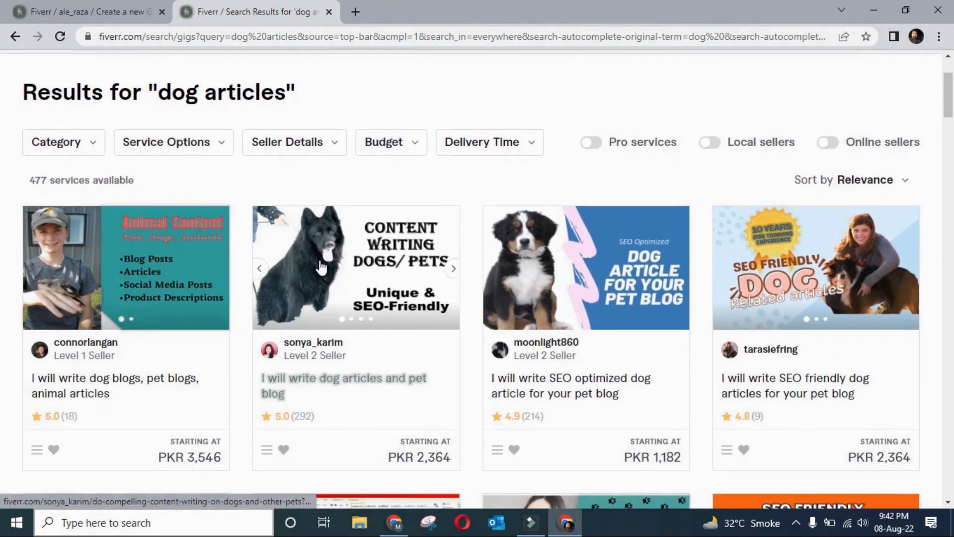
{"action": "scroll", "coordinate": [321, 268], "scroll_direction": "down", "scroll_amount": 3}
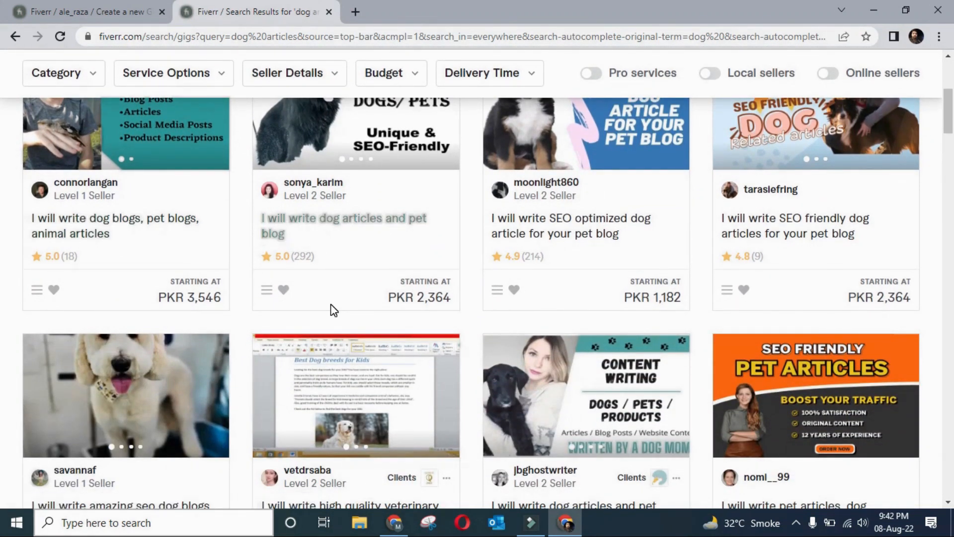
{"action": "scroll", "coordinate": [332, 312], "scroll_direction": "up", "scroll_amount": 5}
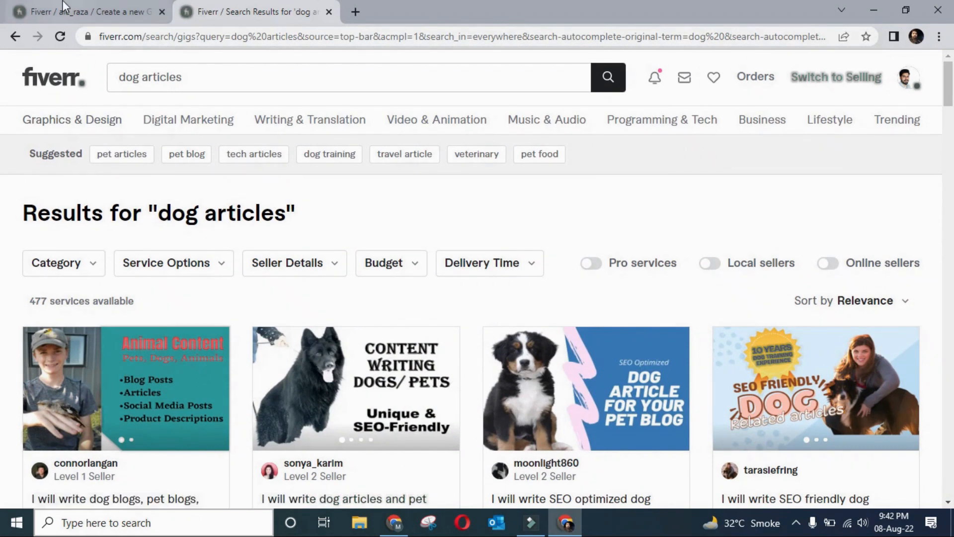
Step: Compare the new gig form's empty title field with the competing gigs' titles in the search results
{"action": "left_click", "coordinate": [77, 10]}
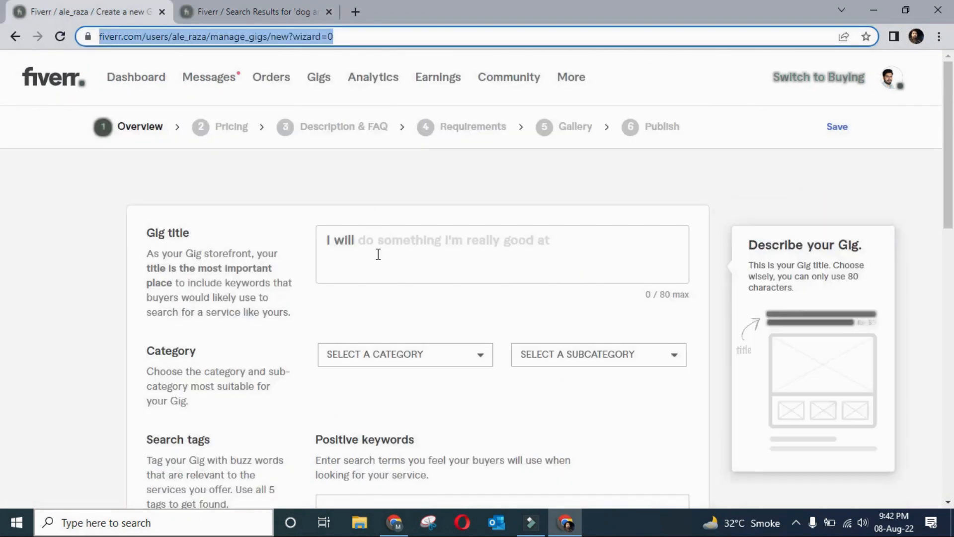
{"action": "left_click", "coordinate": [233, 7]}
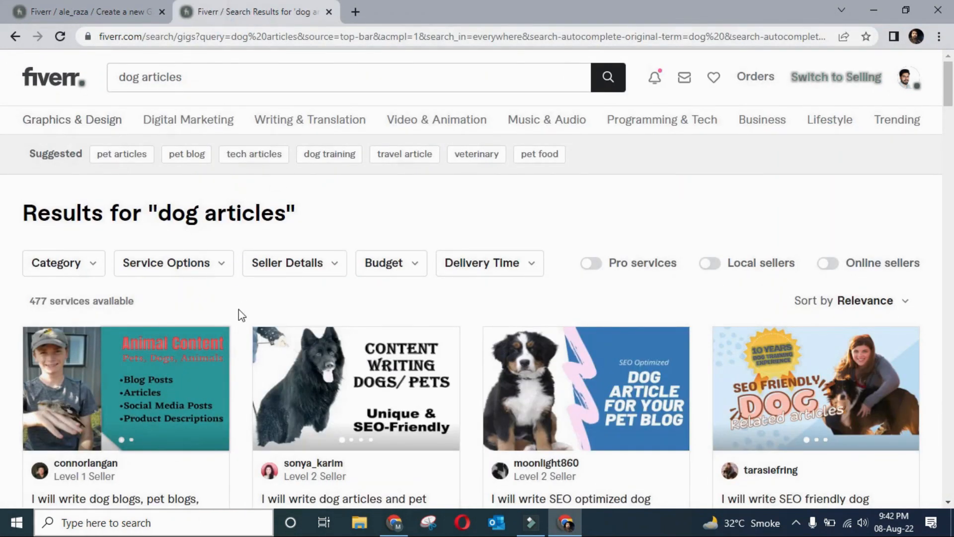
{"action": "scroll", "coordinate": [241, 319], "scroll_direction": "down", "scroll_amount": 2}
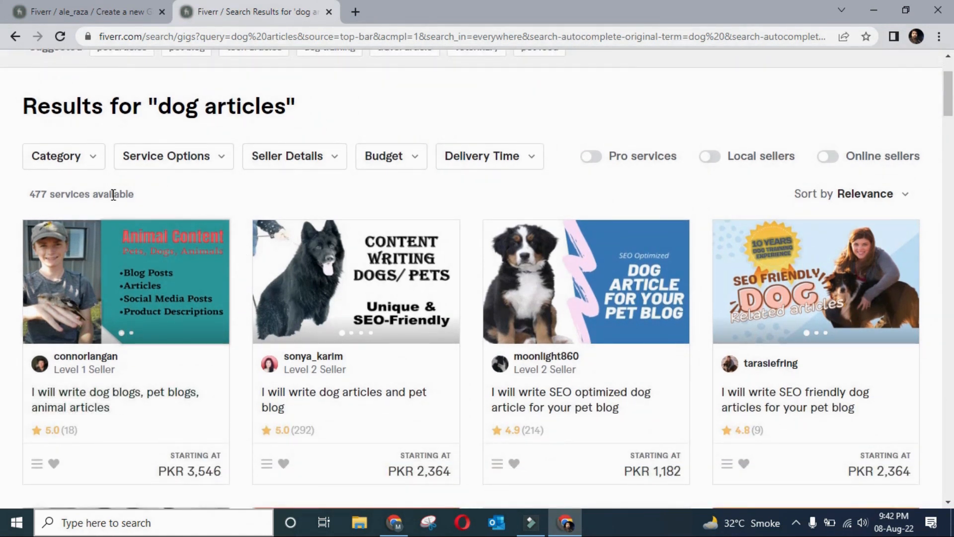
Step: Return to the new gig form and complete the gig title as "I will write 1000 word dog article"
{"action": "left_click", "coordinate": [100, 4]}
{"action": "left_click", "coordinate": [376, 233]}
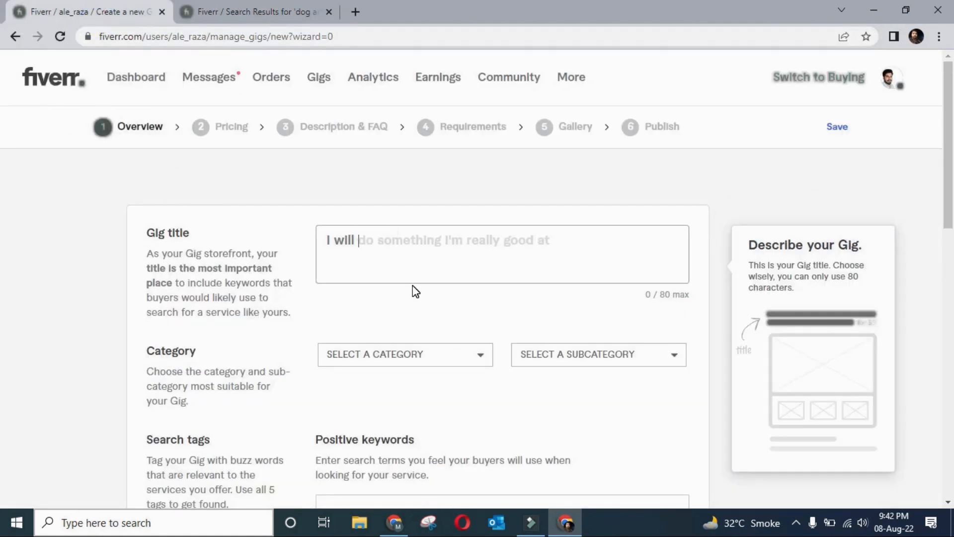
{"action": "type", "text": "dog"}
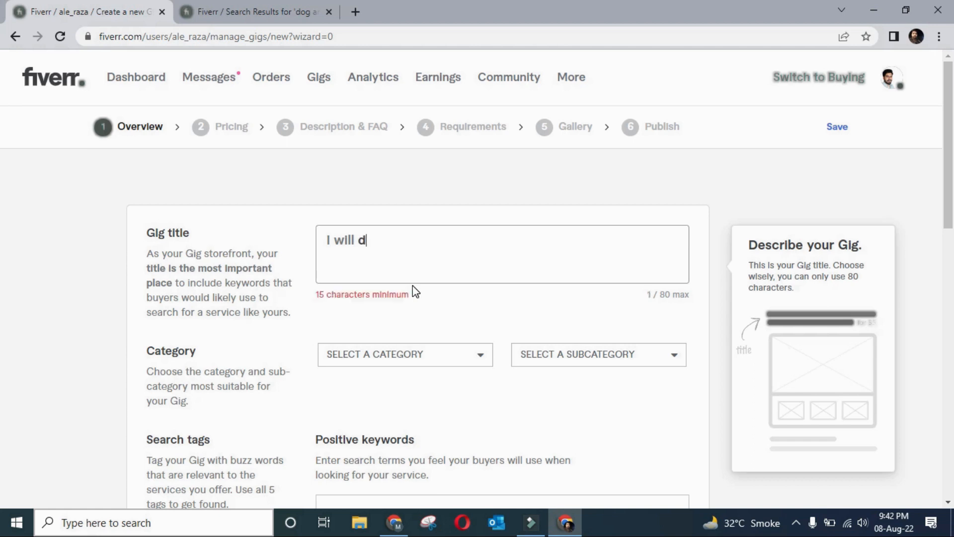
{"action": "key", "text": "BackSpace"}
{"action": "key", "text": "BackSpace"}
{"action": "key", "text": "BackSpace"}
{"action": "type", "text": "wite "}
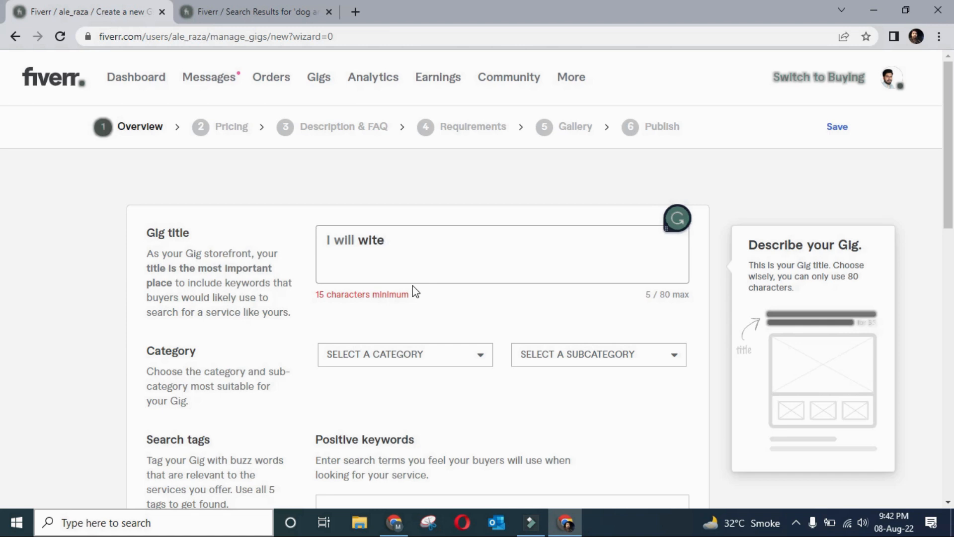
{"action": "type", "text": "1000 dog"}
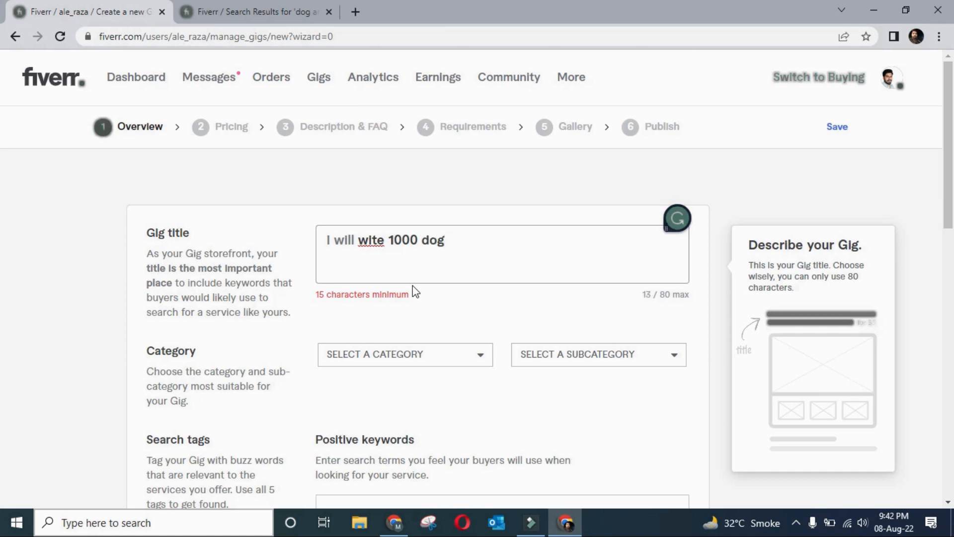
{"action": "type", "text": " a"}
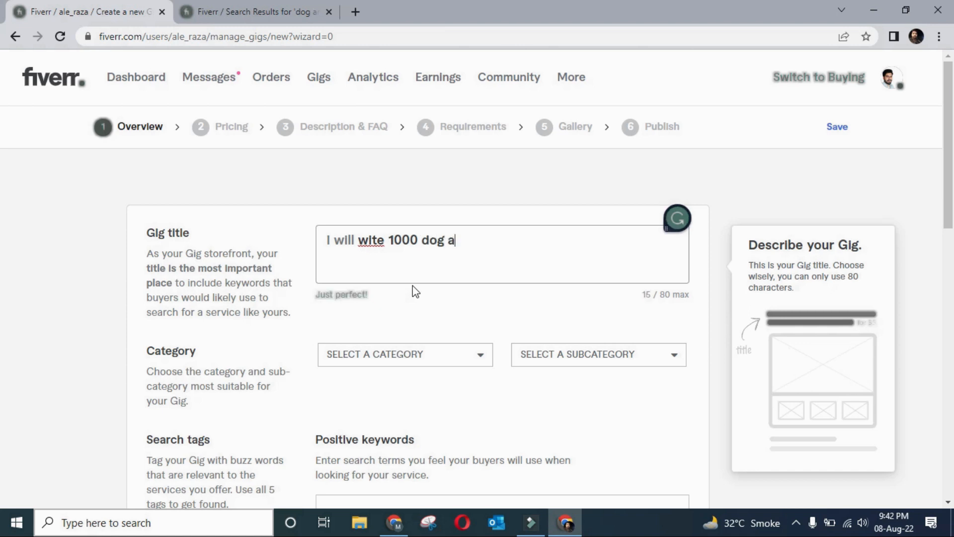
{"action": "key", "text": "BackSpace"}
{"action": "key", "text": "BackSpace"}
{"action": "key", "text": "BackSpace"}
{"action": "key", "text": "BackSpace"}
{"action": "key", "text": "BackSpace"}
{"action": "type", "text": "word "}
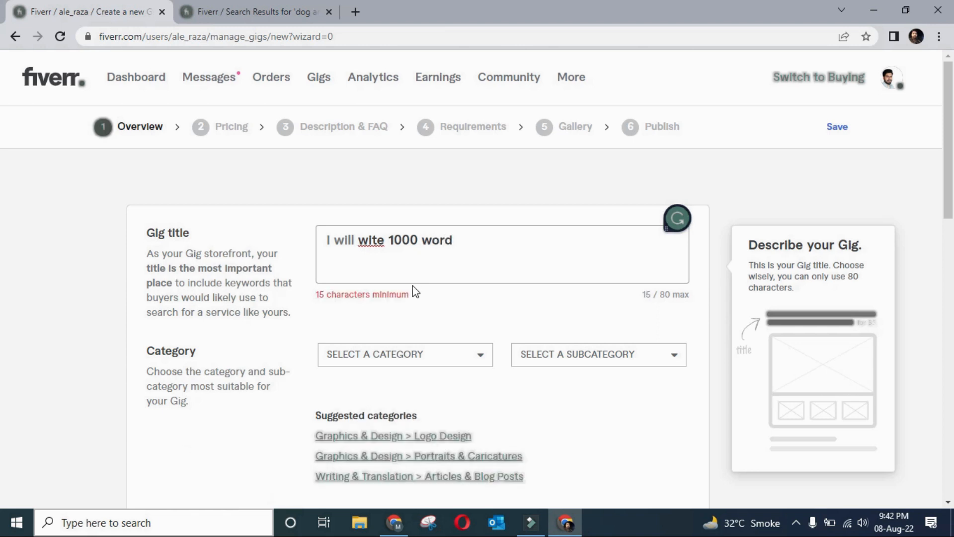
{"action": "type", "text": "dog a"}
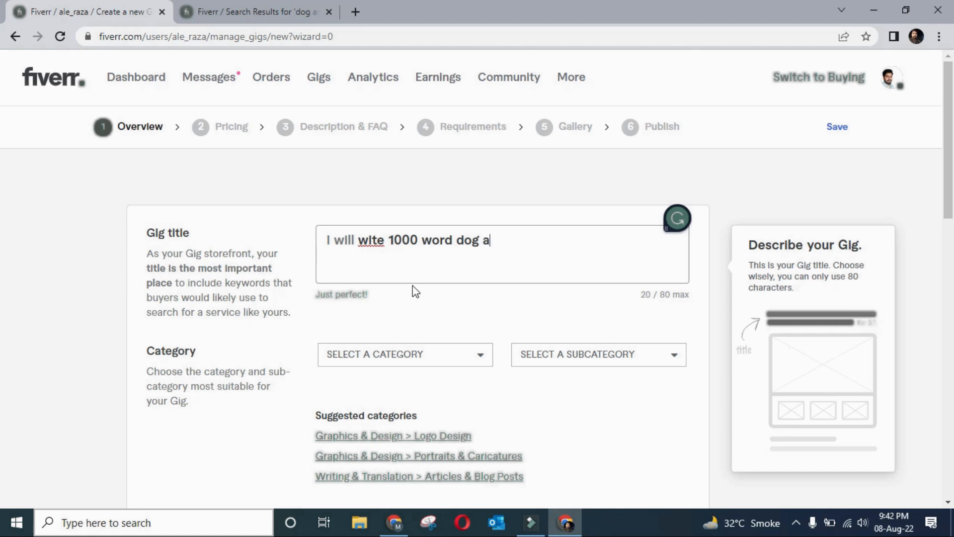
{"action": "type", "text": "rticle"}
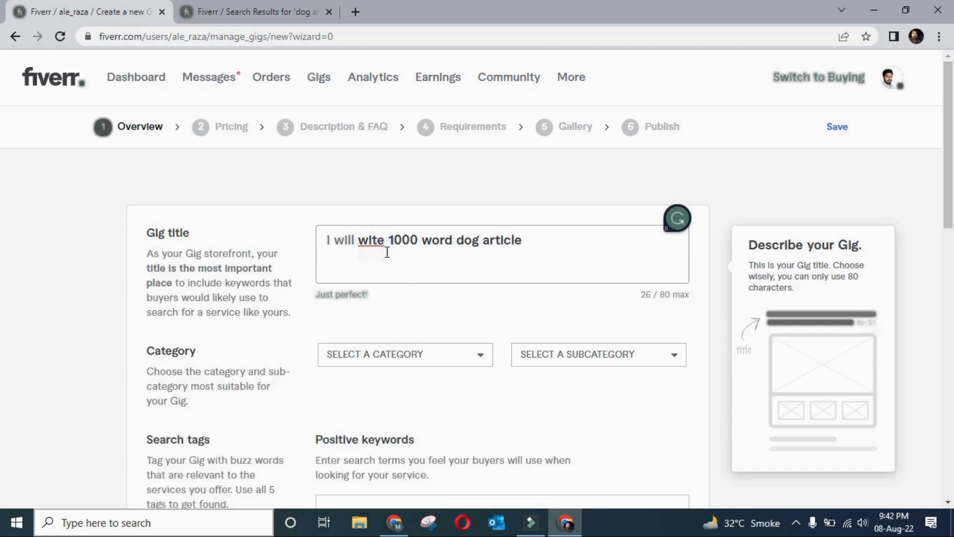
{"action": "key", "text": "BackSpace"}
{"action": "type", "text": "ri"}
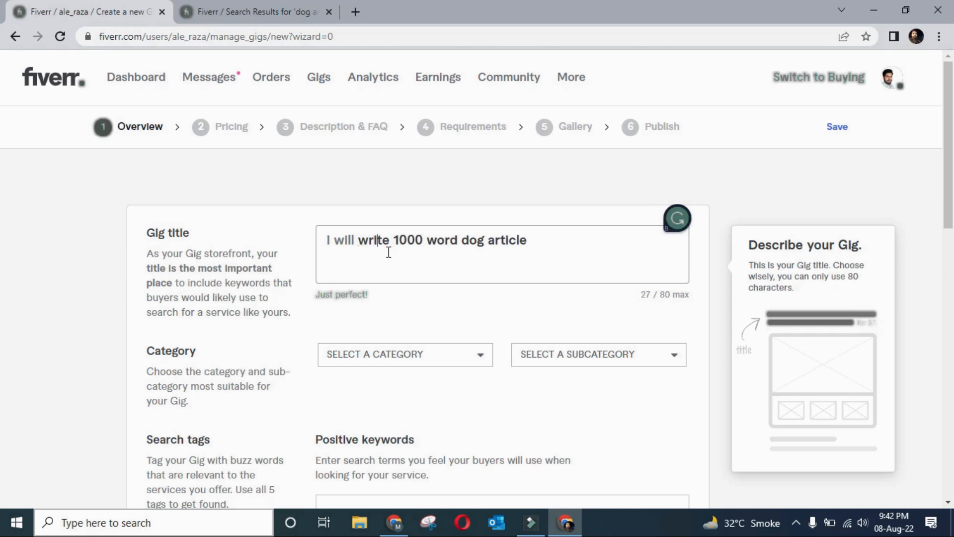
Step: Assign the gig to the suggested category Writing & Translation > Articles & Blog Posts and check the category selection
{"action": "scroll", "coordinate": [413, 378], "scroll_direction": "down", "scroll_amount": 1}
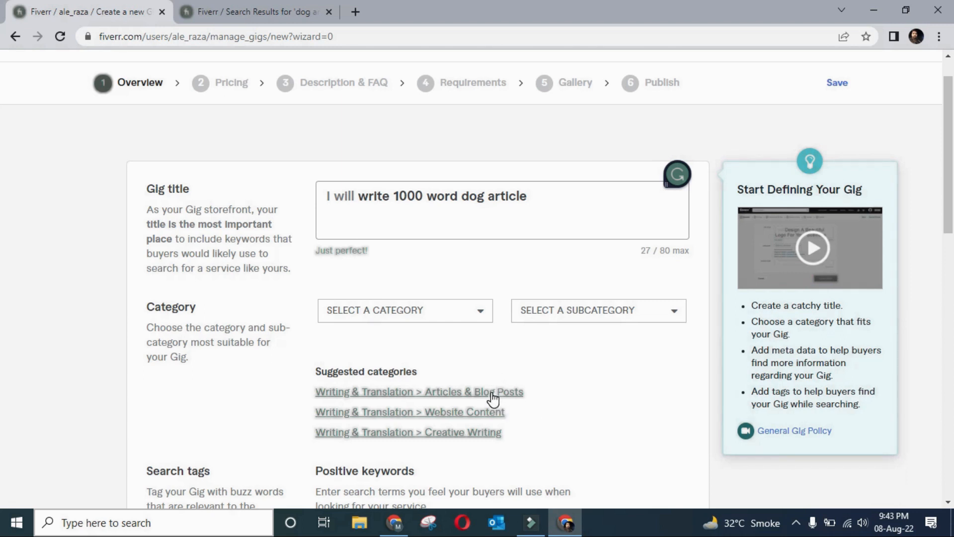
{"action": "left_click", "coordinate": [509, 398]}
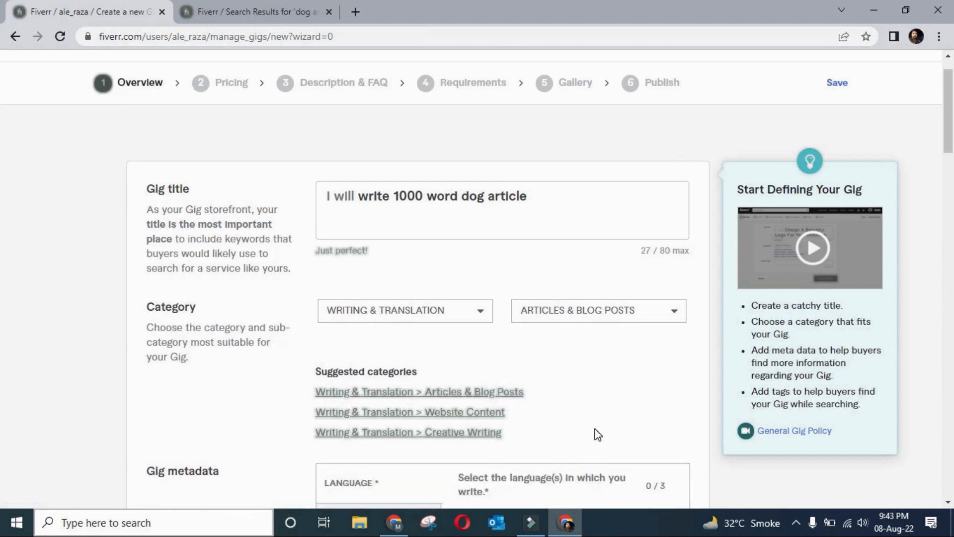
{"action": "scroll", "coordinate": [598, 435], "scroll_direction": "down", "scroll_amount": 2}
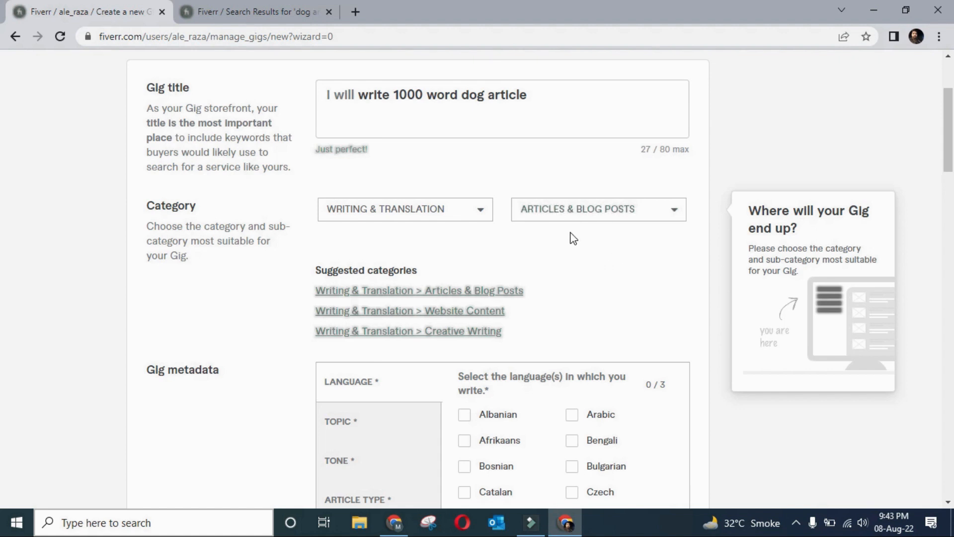
{"action": "scroll", "coordinate": [594, 279], "scroll_direction": "down", "scroll_amount": 3}
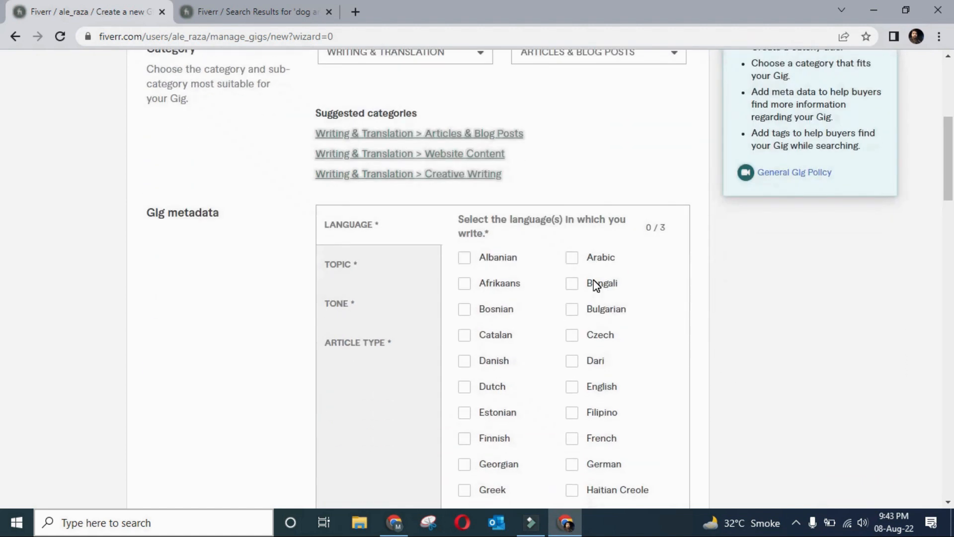
{"action": "scroll", "coordinate": [262, 290], "scroll_direction": "up", "scroll_amount": 4}
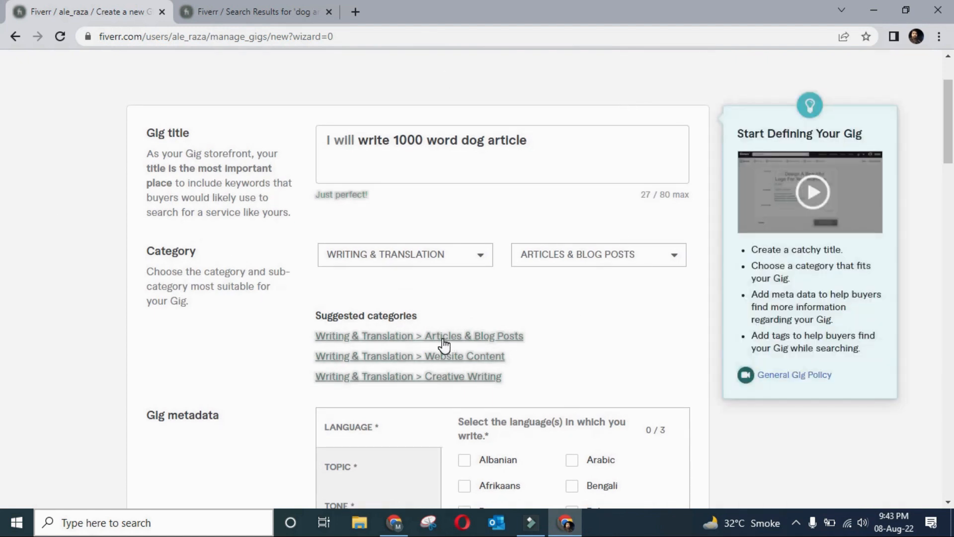
Step: Select English as the gig's writing language in the gig metadata
{"action": "scroll", "coordinate": [441, 347], "scroll_direction": "down", "scroll_amount": 3}
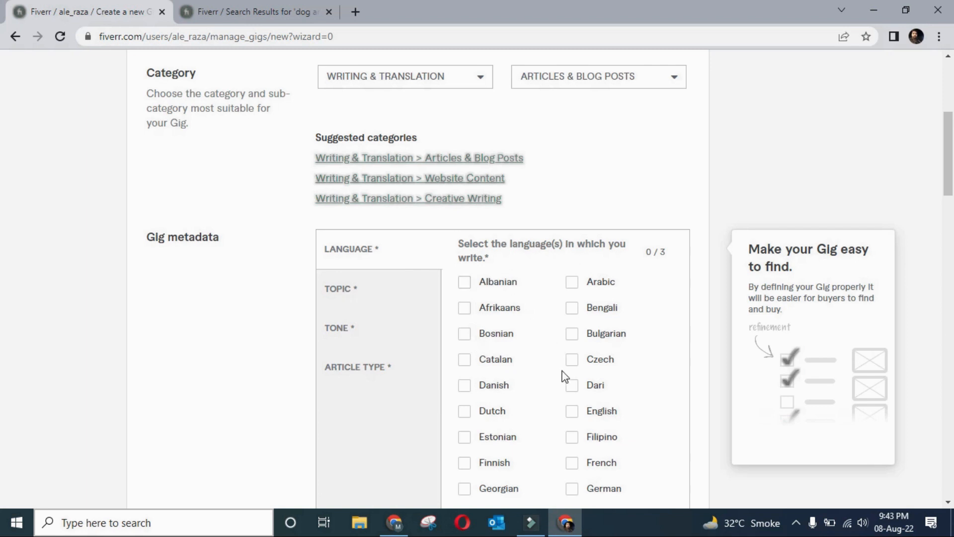
{"action": "scroll", "coordinate": [565, 378], "scroll_direction": "down", "scroll_amount": 6}
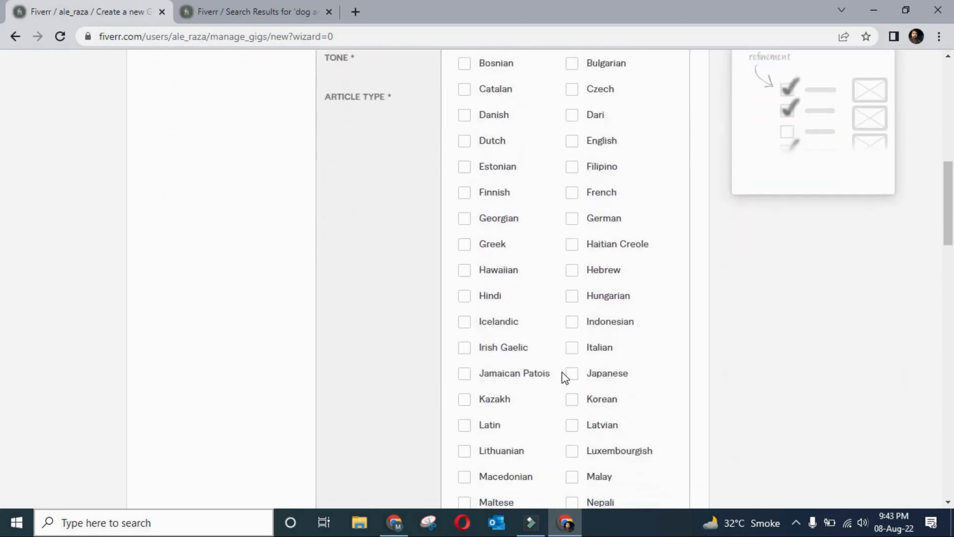
{"action": "scroll", "coordinate": [565, 378], "scroll_direction": "down", "scroll_amount": 7}
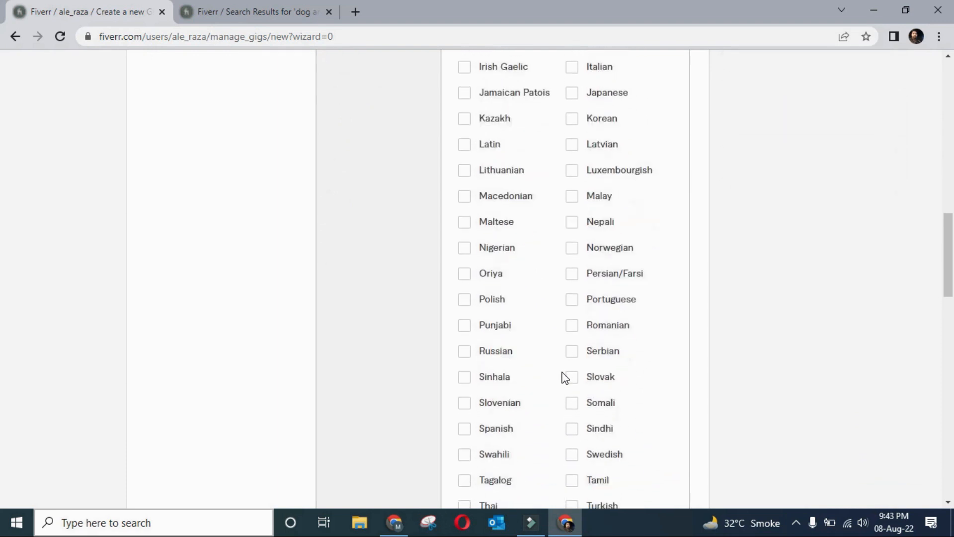
{"action": "scroll", "coordinate": [565, 378], "scroll_direction": "down", "scroll_amount": 3}
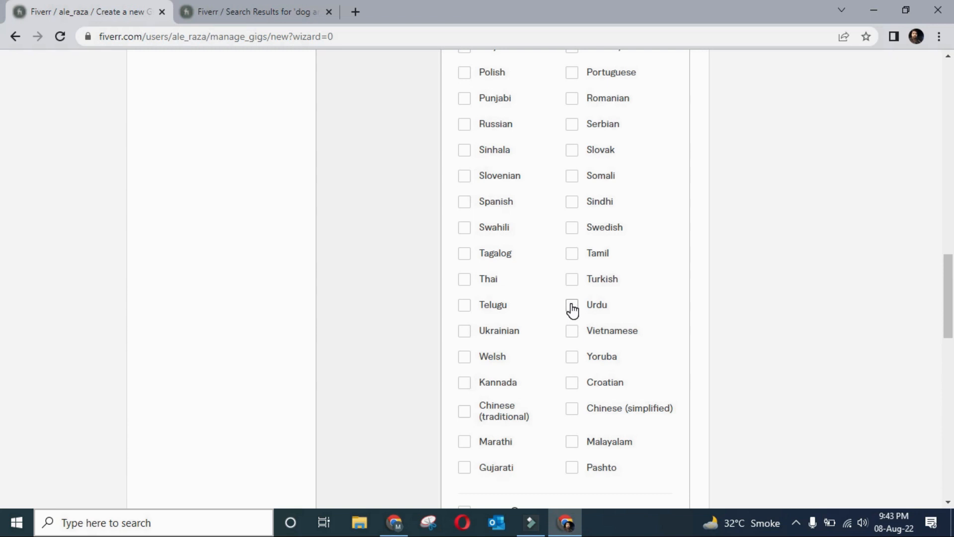
{"action": "scroll", "coordinate": [573, 311], "scroll_direction": "up", "scroll_amount": 9}
{"action": "scroll", "coordinate": [573, 311], "scroll_direction": "up", "scroll_amount": 3}
{"action": "scroll", "coordinate": [573, 310], "scroll_direction": "up", "scroll_amount": 1}
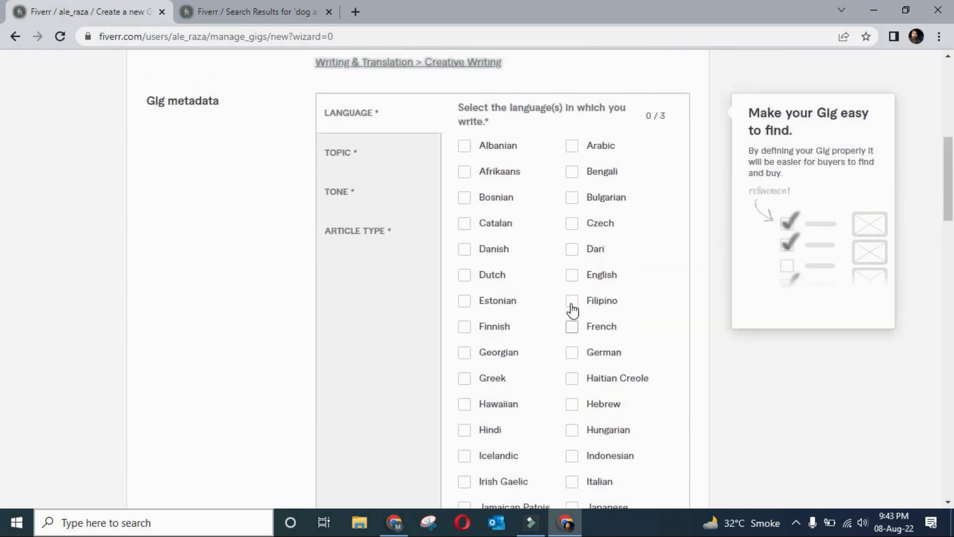
{"action": "scroll", "coordinate": [572, 310], "scroll_direction": "down", "scroll_amount": 1}
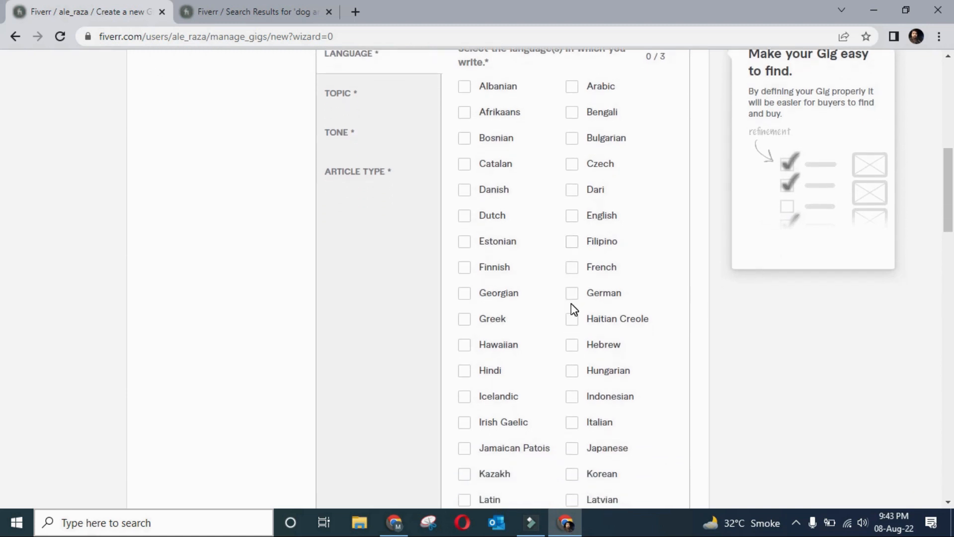
{"action": "scroll", "coordinate": [574, 310], "scroll_direction": "down", "scroll_amount": 1}
{"action": "left_click", "coordinate": [574, 184]}
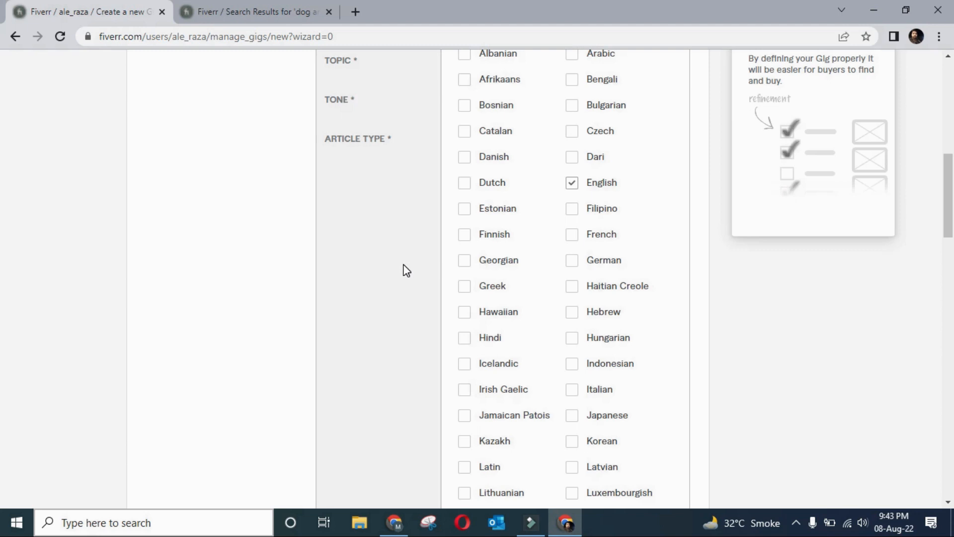
{"action": "scroll", "coordinate": [406, 270], "scroll_direction": "up", "scroll_amount": 2}
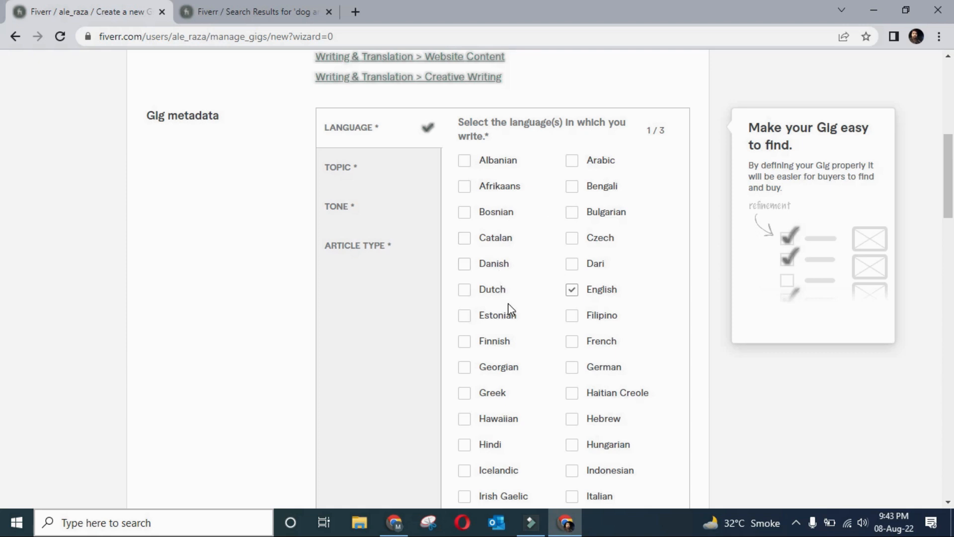
{"action": "scroll", "coordinate": [507, 304], "scroll_direction": "down", "scroll_amount": 2}
{"action": "scroll", "coordinate": [508, 308], "scroll_direction": "down", "scroll_amount": 2}
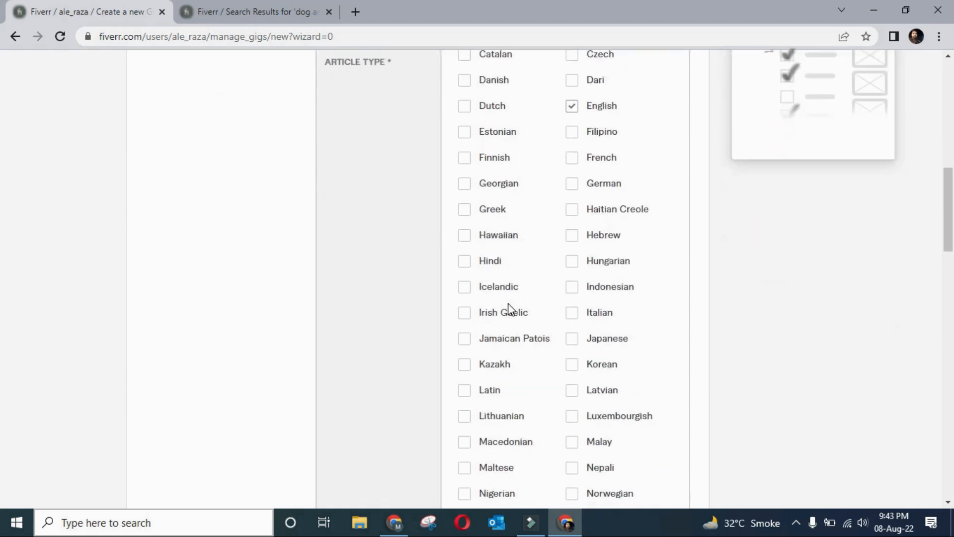
{"action": "scroll", "coordinate": [508, 308], "scroll_direction": "down", "scroll_amount": 12}
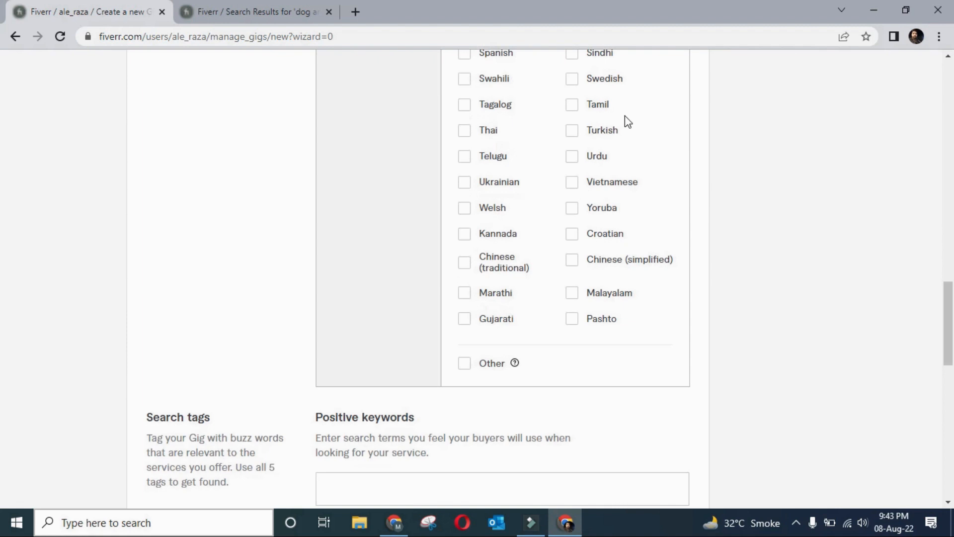
{"action": "left_click", "coordinate": [574, 161]}
{"action": "left_click", "coordinate": [574, 160]}
{"action": "left_click", "coordinate": [574, 160]}
{"action": "left_click", "coordinate": [574, 160]}
Step: Choose Pets as the article topic in the gig metadata
{"action": "scroll", "coordinate": [337, 182], "scroll_direction": "up", "scroll_amount": 15}
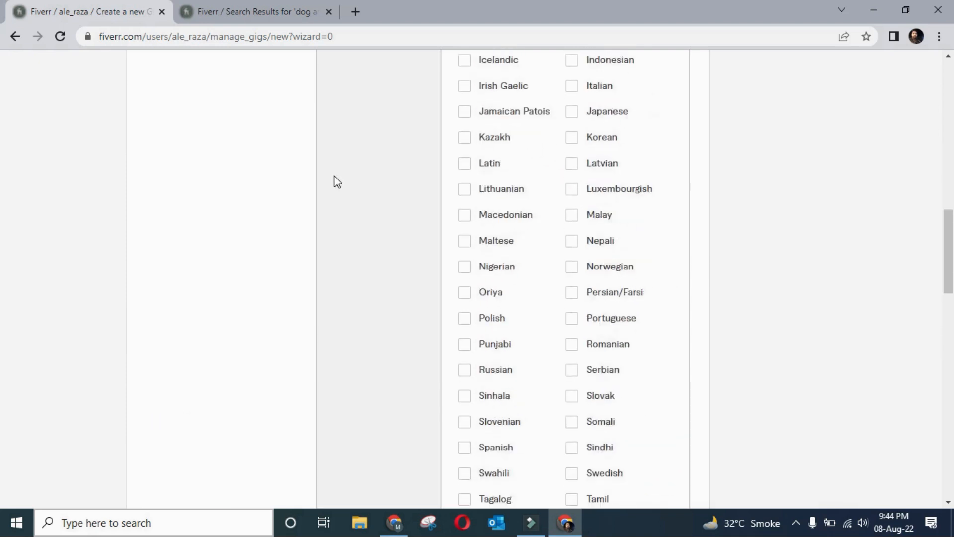
{"action": "left_click", "coordinate": [351, 182]}
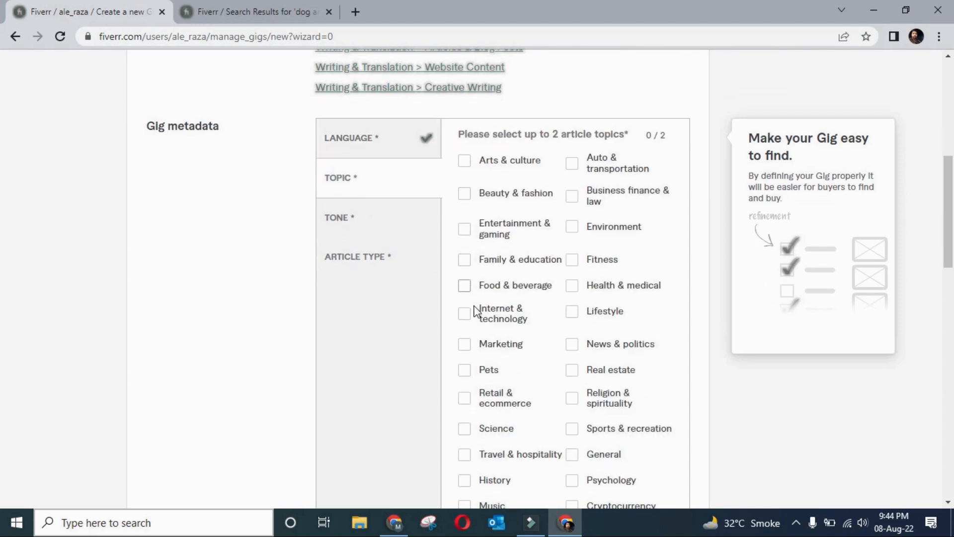
{"action": "left_click", "coordinate": [466, 370]}
Step: Examine the available article topics for a possible second choice alongside Pets
{"action": "left_click", "coordinate": [380, 219]}
{"action": "left_click", "coordinate": [370, 181]}
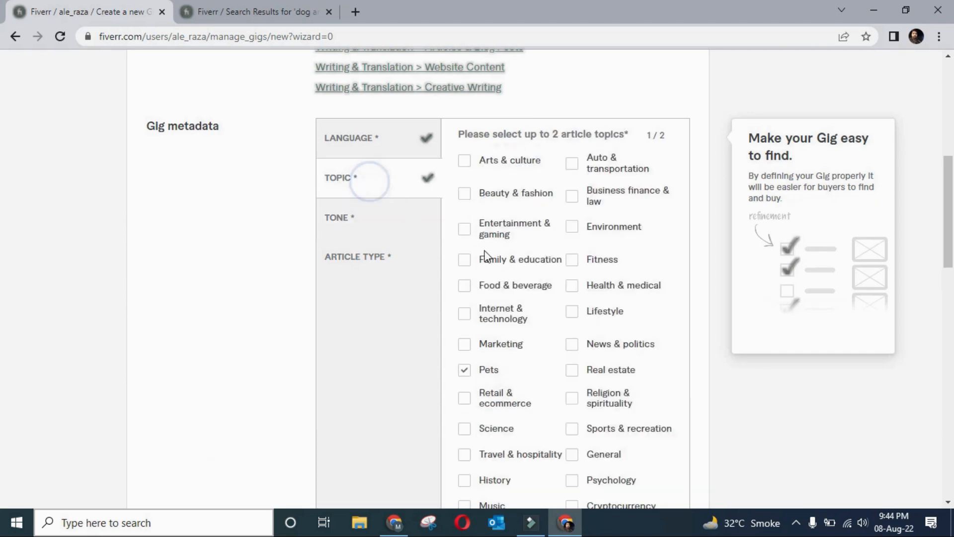
{"action": "scroll", "coordinate": [558, 323], "scroll_direction": "down", "scroll_amount": 2}
{"action": "scroll", "coordinate": [558, 322], "scroll_direction": "up", "scroll_amount": 2}
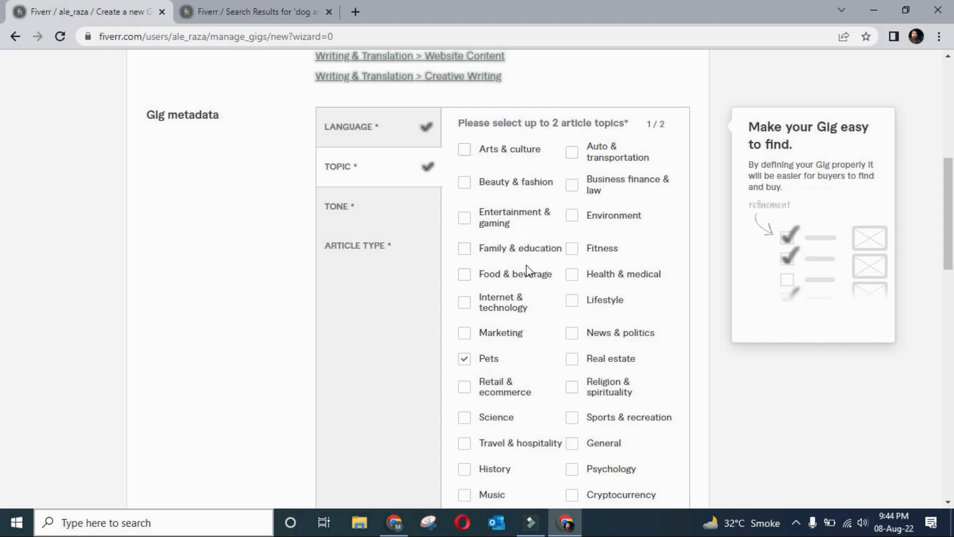
{"action": "scroll", "coordinate": [527, 289], "scroll_direction": "down", "scroll_amount": 1}
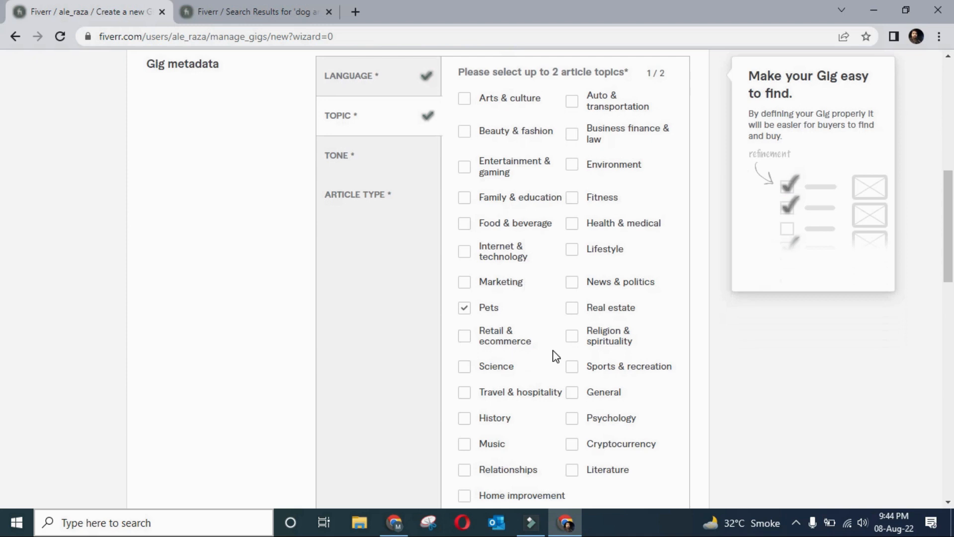
{"action": "scroll", "coordinate": [554, 355], "scroll_direction": "down", "scroll_amount": 3}
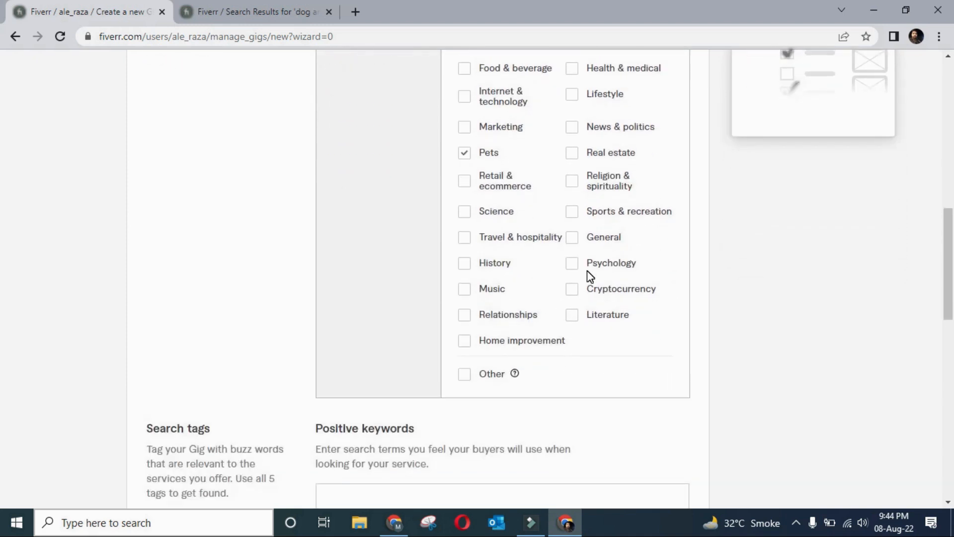
{"action": "scroll", "coordinate": [590, 276], "scroll_direction": "up", "scroll_amount": 2}
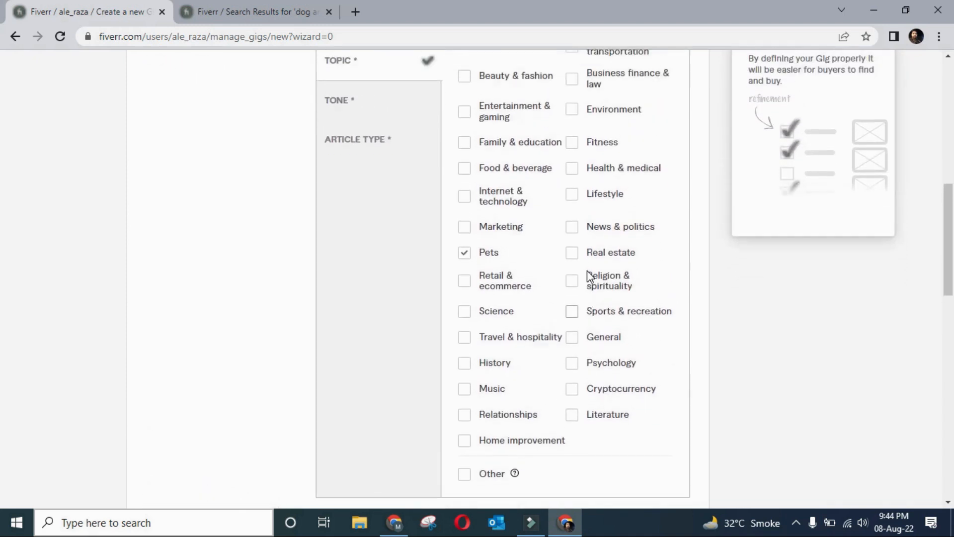
{"action": "scroll", "coordinate": [587, 270], "scroll_direction": "up", "scroll_amount": 2}
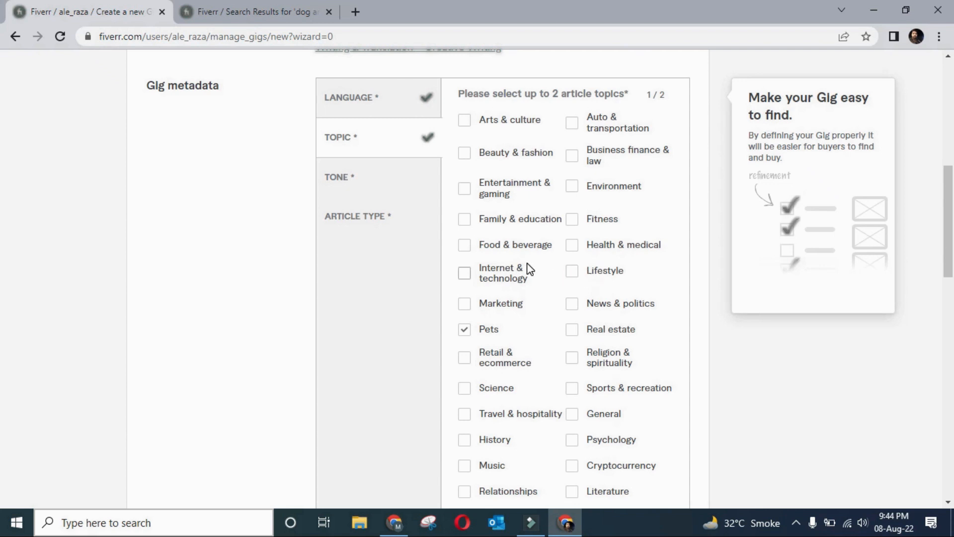
Step: Set the article's tone of voice to Conversational and Educational in the gig metadata
{"action": "left_click", "coordinate": [379, 181]}
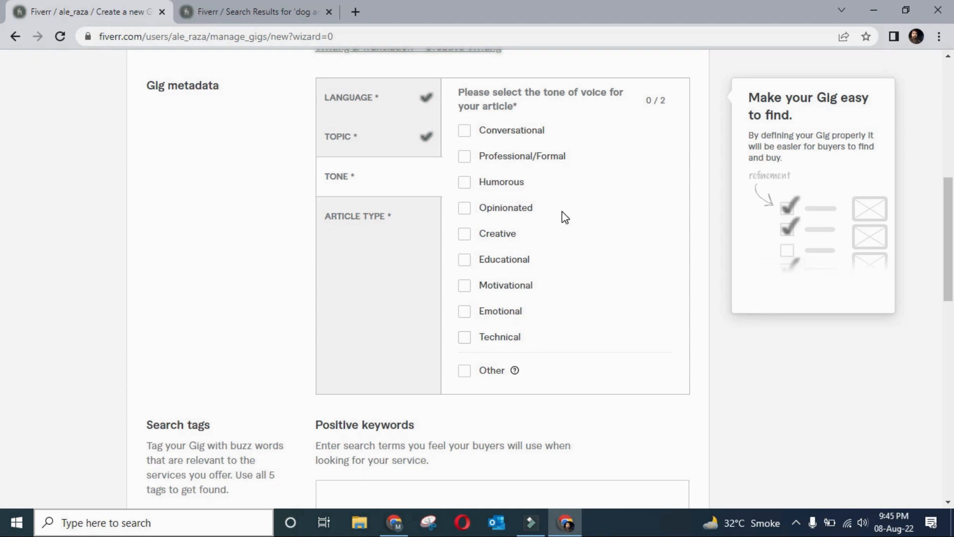
{"action": "left_click", "coordinate": [465, 131]}
{"action": "left_click", "coordinate": [468, 264]}
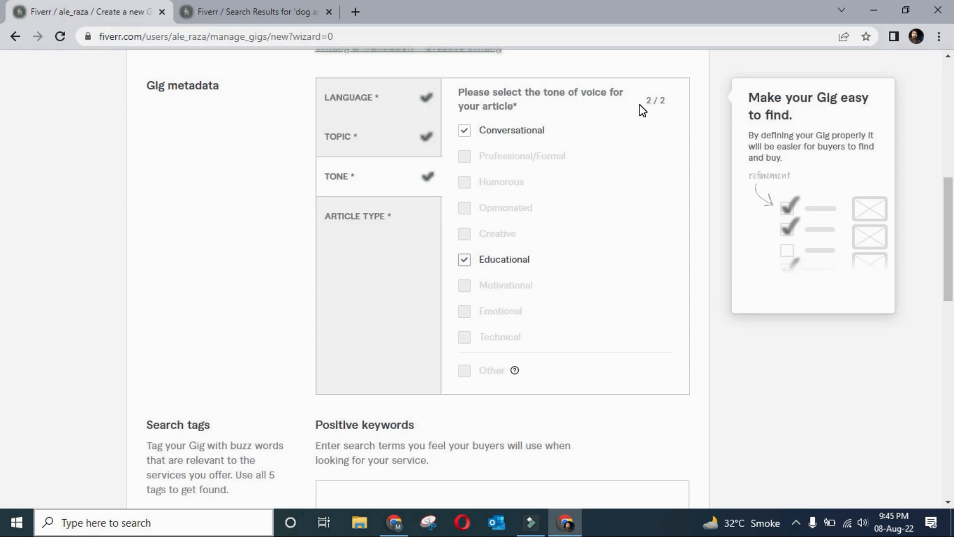
Step: Set the article type to First-person narrative, Informational and Review
{"action": "left_click", "coordinate": [390, 227]}
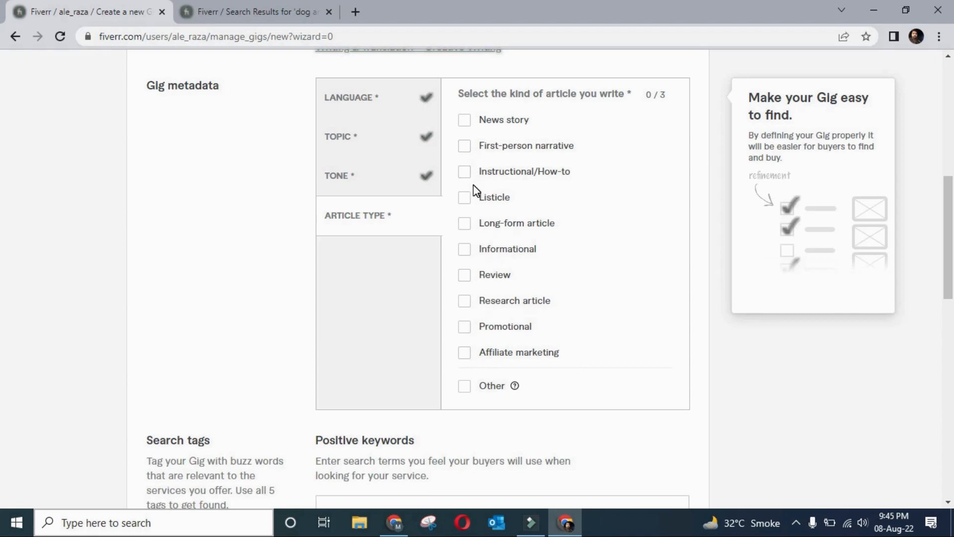
{"action": "left_click", "coordinate": [465, 146]}
{"action": "left_click", "coordinate": [466, 250]}
{"action": "left_click", "coordinate": [471, 281]}
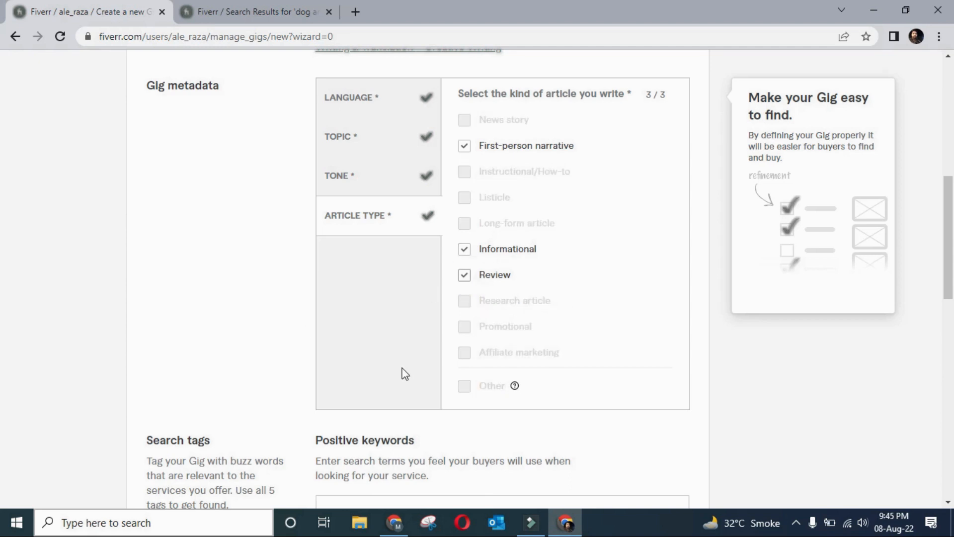
Step: Go to the positive keywords field under the search tags and consult the "dog articles" search results for reference
{"action": "scroll", "coordinate": [405, 374], "scroll_direction": "down", "scroll_amount": 3}
{"action": "left_click", "coordinate": [383, 343]}
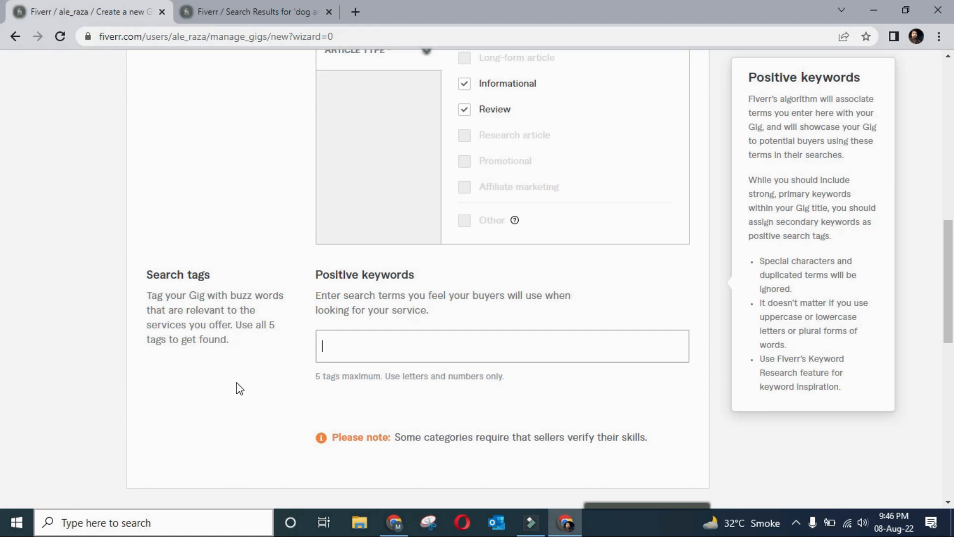
{"action": "left_click", "coordinate": [223, 12]}
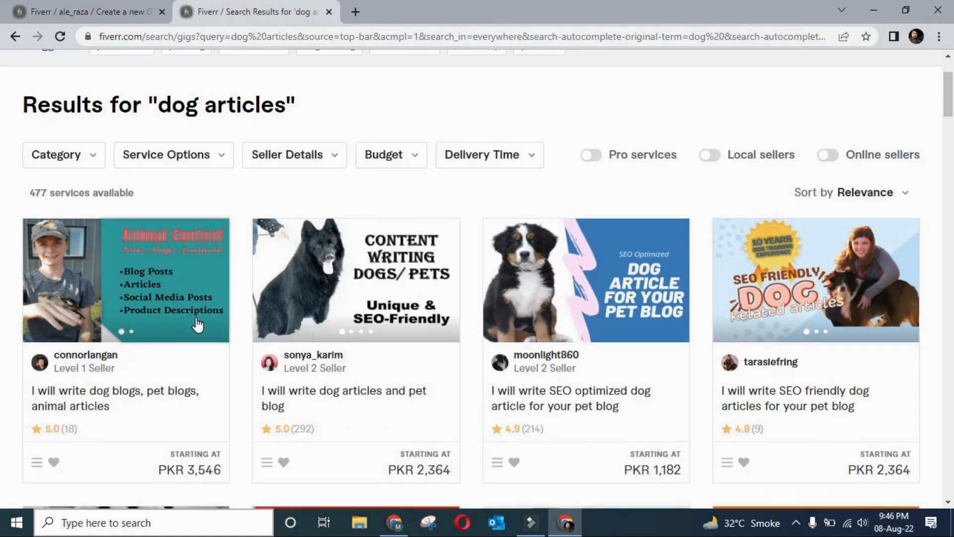
{"action": "scroll", "coordinate": [197, 324], "scroll_direction": "down", "scroll_amount": 2}
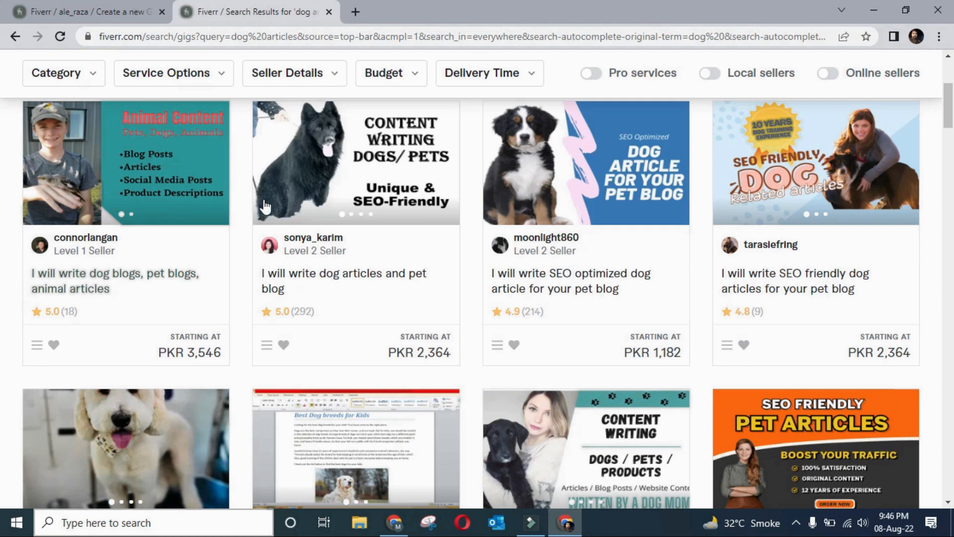
{"action": "scroll", "coordinate": [264, 205], "scroll_direction": "up", "scroll_amount": 3}
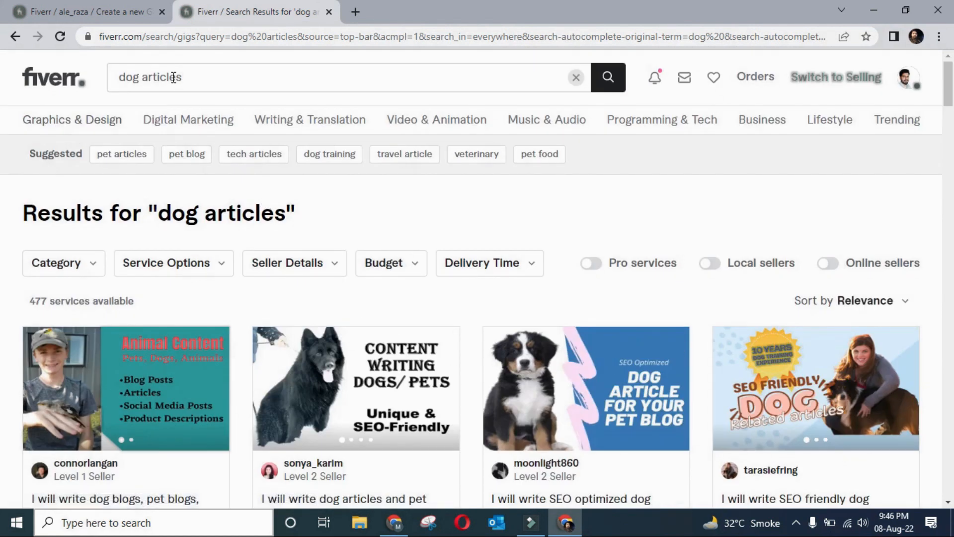
{"action": "scroll", "coordinate": [251, 446], "scroll_direction": "down", "scroll_amount": 2}
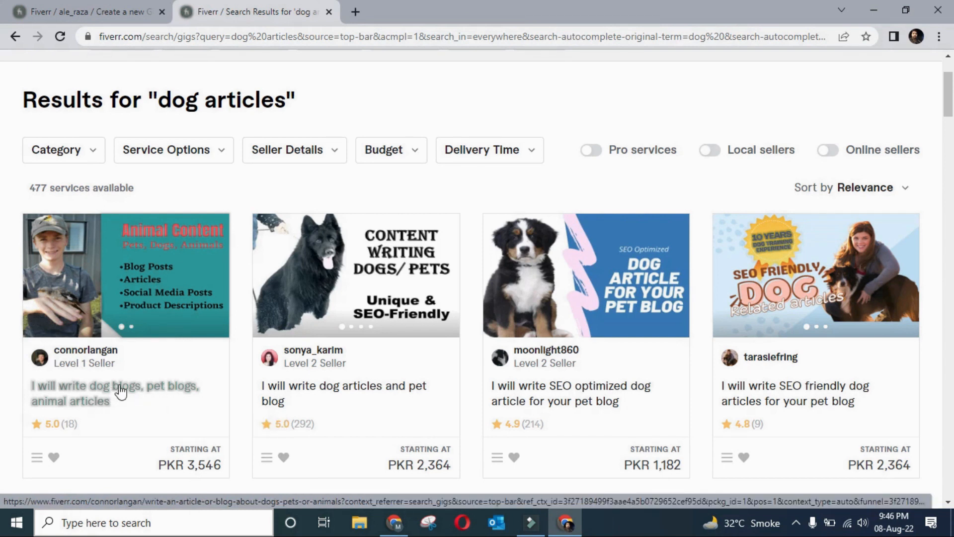
Step: Open the competing gig "I will write dog blogs, pet blogs, animal articles" and examine its description, packages, reviews and related tags
{"action": "left_click", "coordinate": [163, 261]}
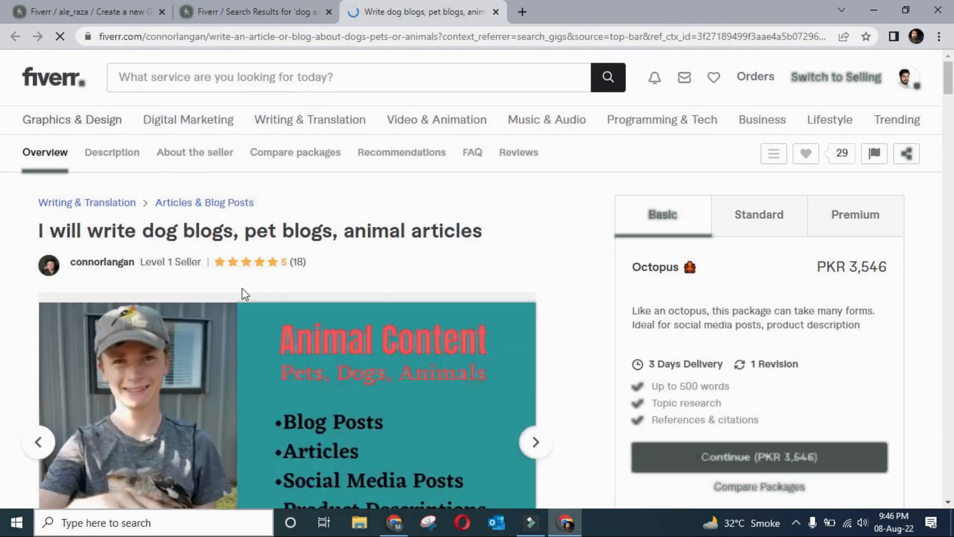
{"action": "scroll", "coordinate": [299, 386], "scroll_direction": "down", "scroll_amount": 1}
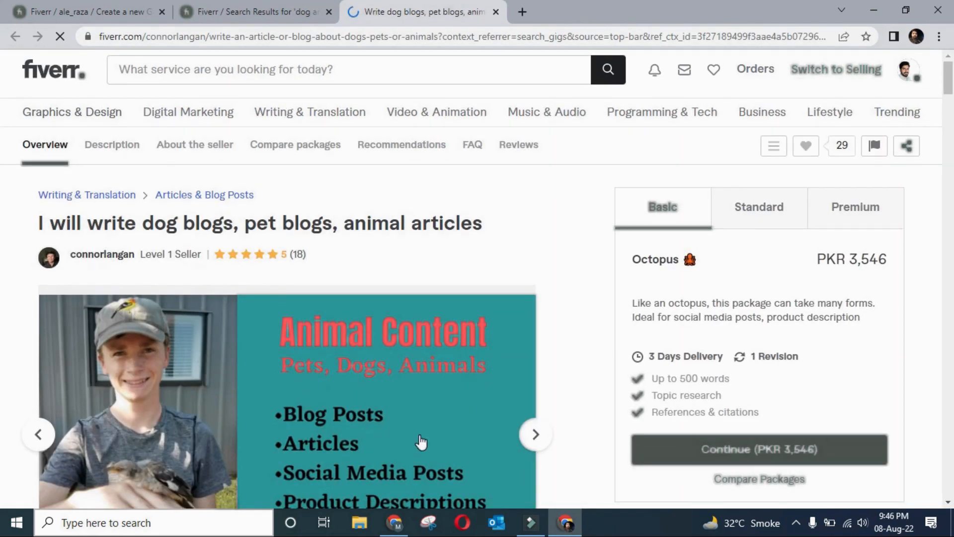
{"action": "scroll", "coordinate": [419, 435], "scroll_direction": "down", "scroll_amount": 10}
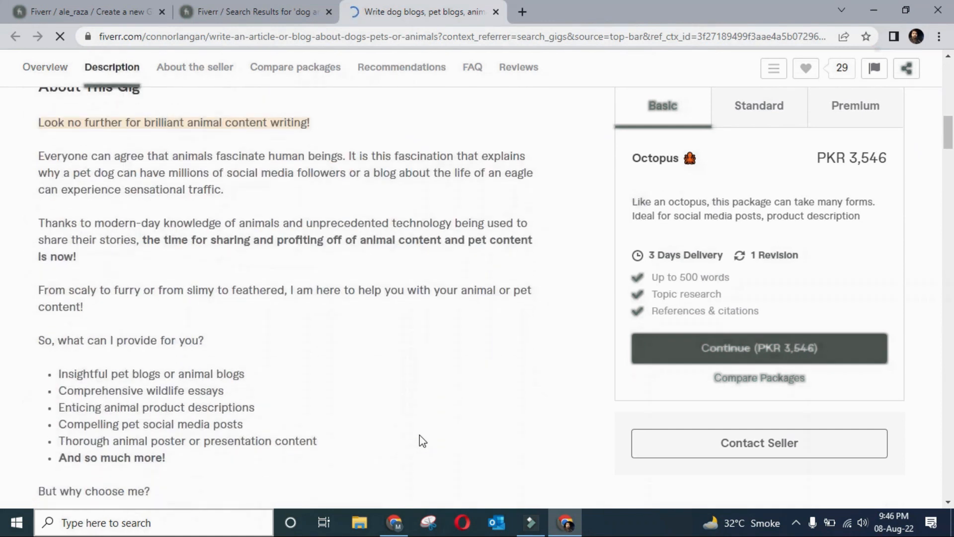
{"action": "scroll", "coordinate": [420, 436], "scroll_direction": "down", "scroll_amount": 5}
{"action": "scroll", "coordinate": [419, 435], "scroll_direction": "down", "scroll_amount": 5}
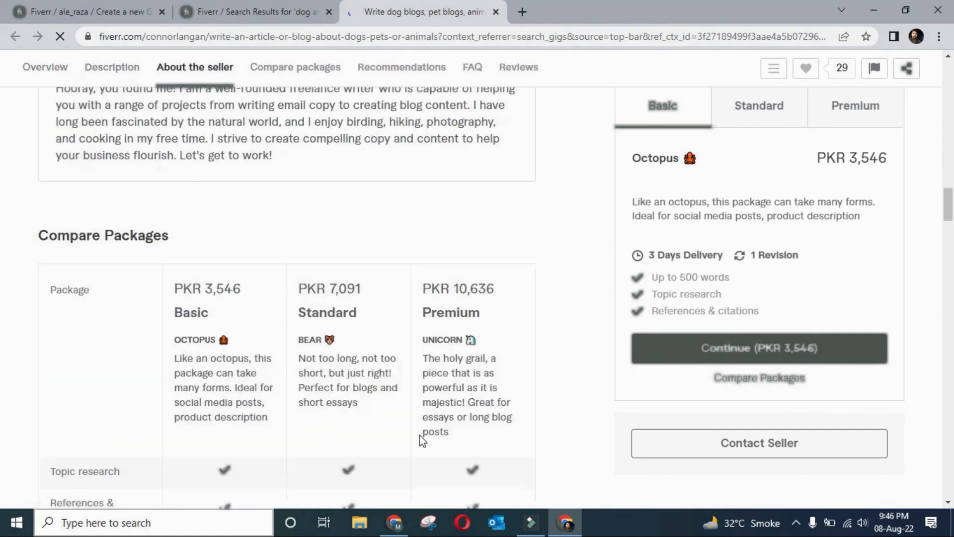
{"action": "scroll", "coordinate": [461, 449], "scroll_direction": "down", "scroll_amount": 4}
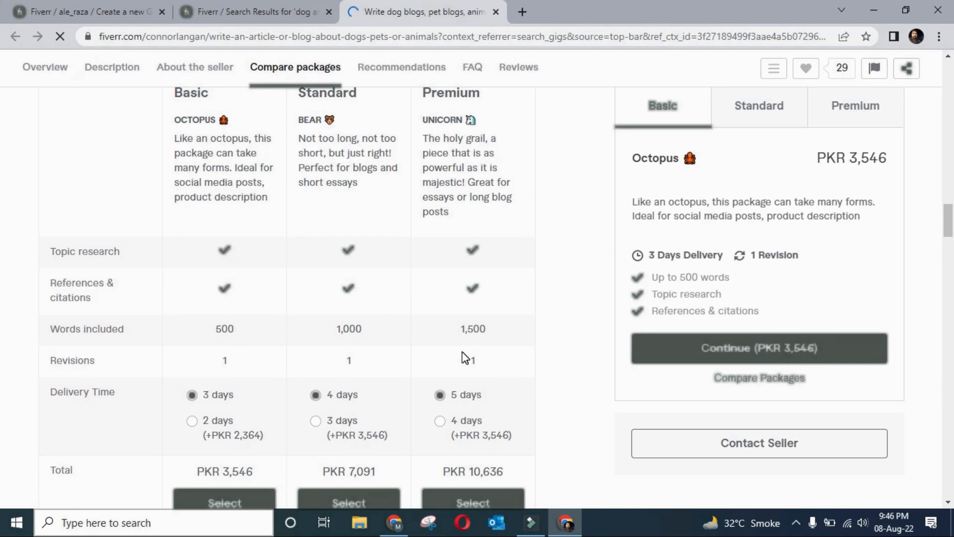
{"action": "scroll", "coordinate": [464, 357], "scroll_direction": "down", "scroll_amount": 7}
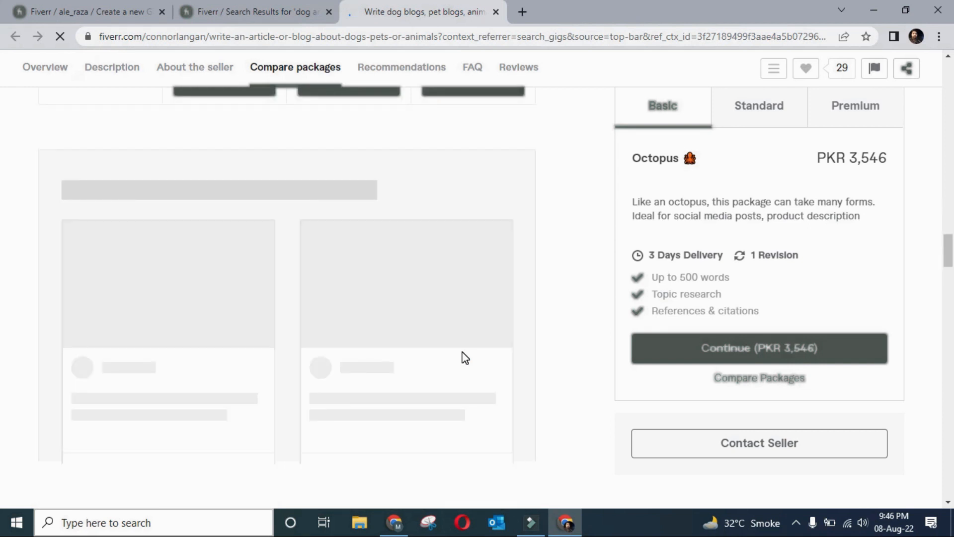
{"action": "scroll", "coordinate": [465, 357], "scroll_direction": "down", "scroll_amount": 5}
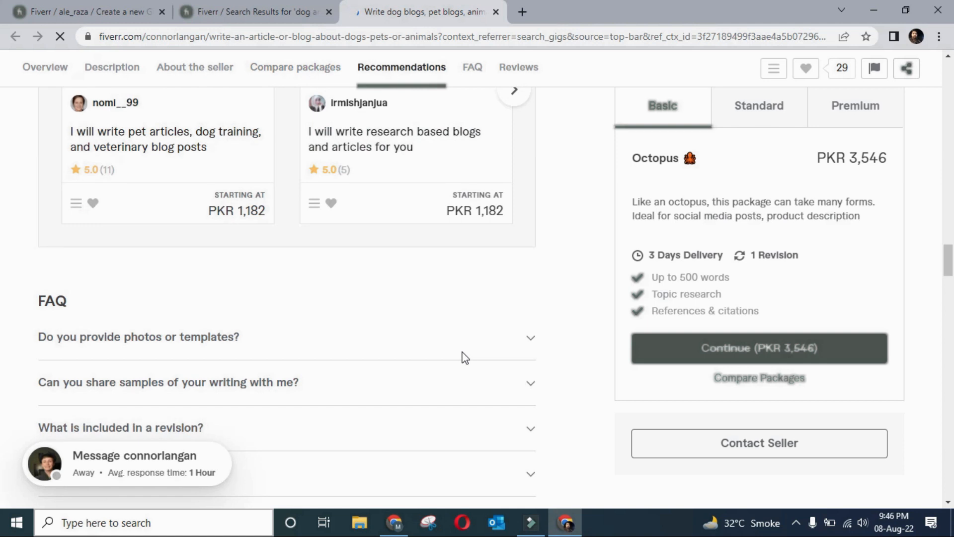
{"action": "scroll", "coordinate": [465, 358], "scroll_direction": "down", "scroll_amount": 4}
{"action": "scroll", "coordinate": [466, 358], "scroll_direction": "down", "scroll_amount": 11}
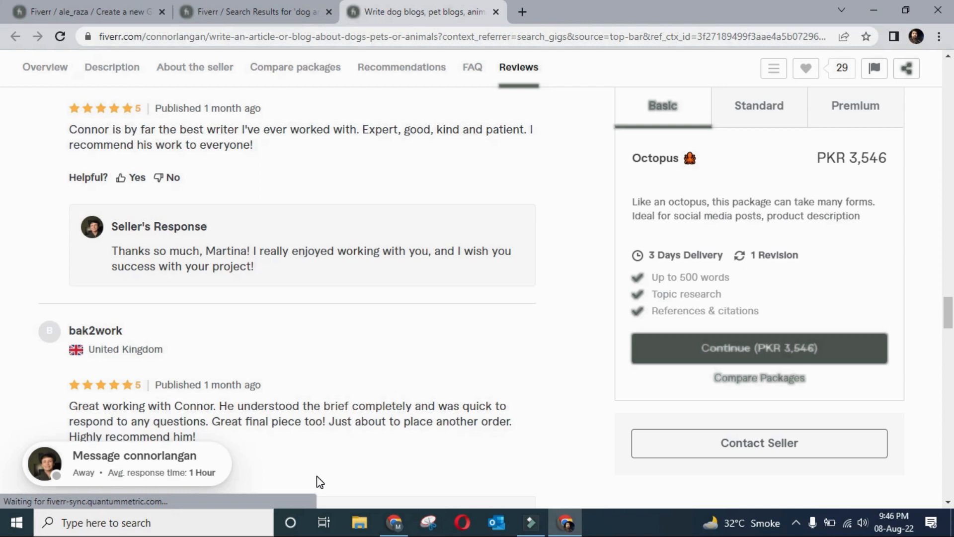
{"action": "scroll", "coordinate": [320, 481], "scroll_direction": "down", "scroll_amount": 4}
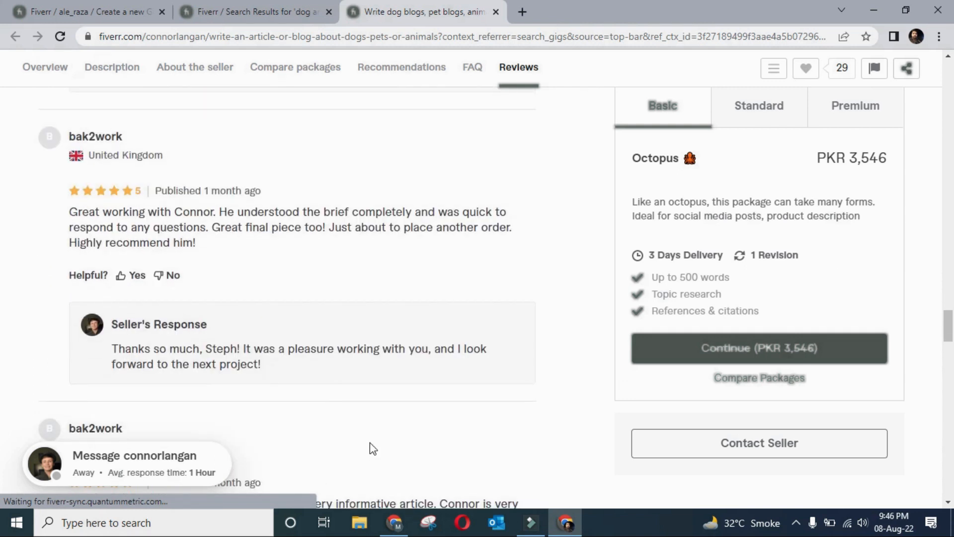
{"action": "scroll", "coordinate": [389, 443], "scroll_direction": "down", "scroll_amount": 7}
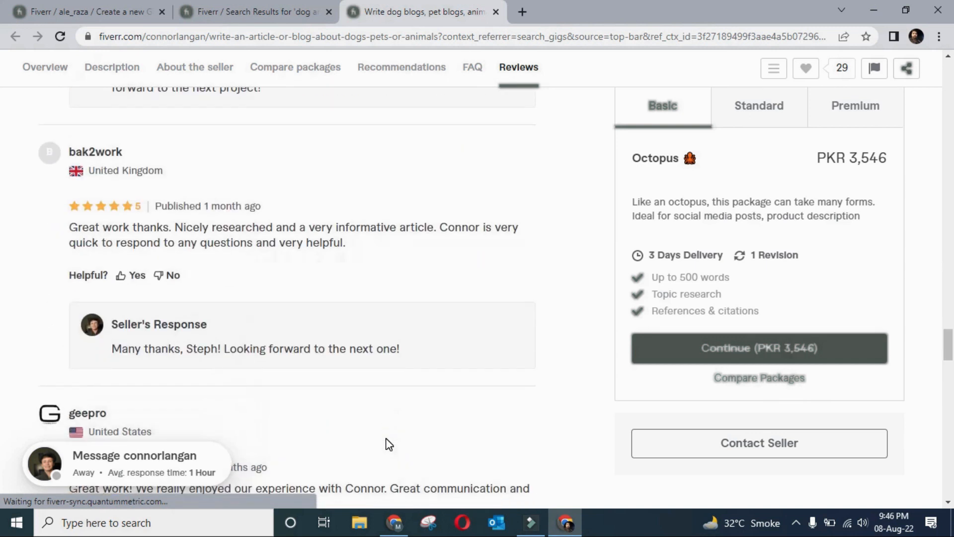
{"action": "scroll", "coordinate": [389, 444], "scroll_direction": "down", "scroll_amount": 12}
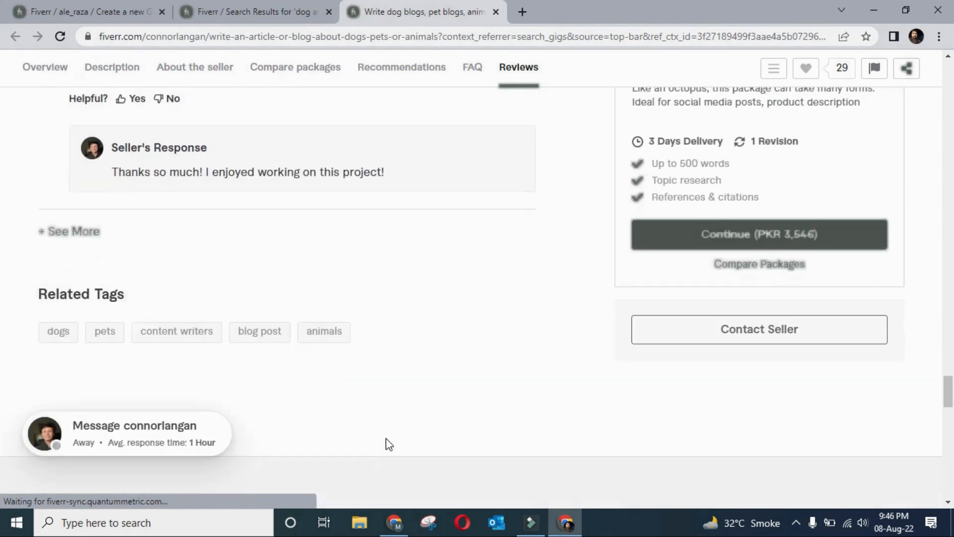
{"action": "scroll", "coordinate": [389, 444], "scroll_direction": "down", "scroll_amount": 1}
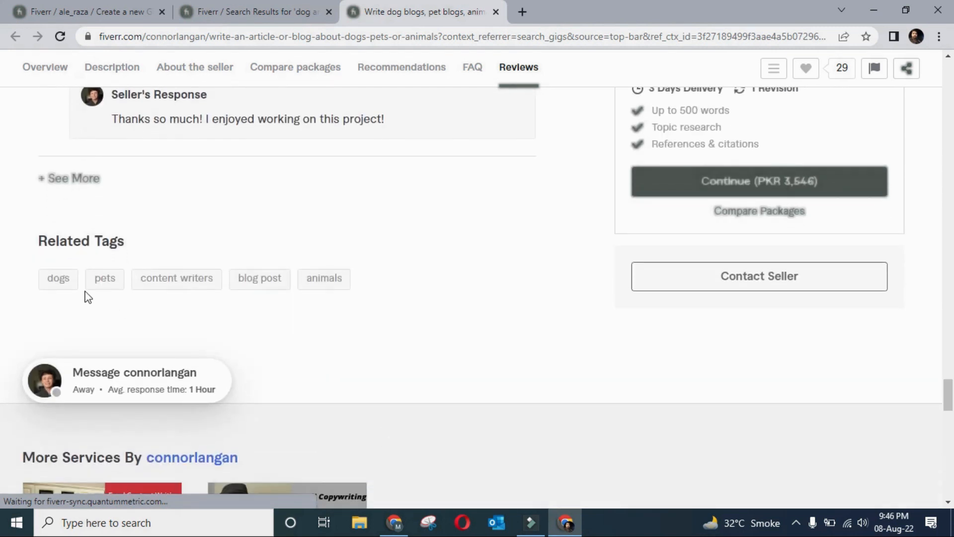
{"action": "left_click", "coordinate": [68, 287]}
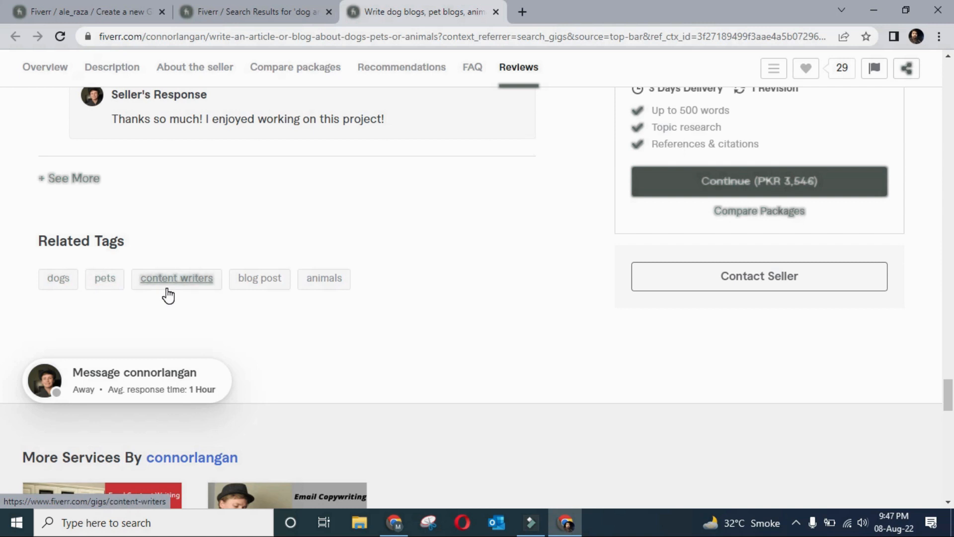
Step: Add "dogs" and "pet blogs" as positive keywords in the new gig's search tags
{"action": "left_click", "coordinate": [43, 7]}
{"action": "type", "text": "dog"}
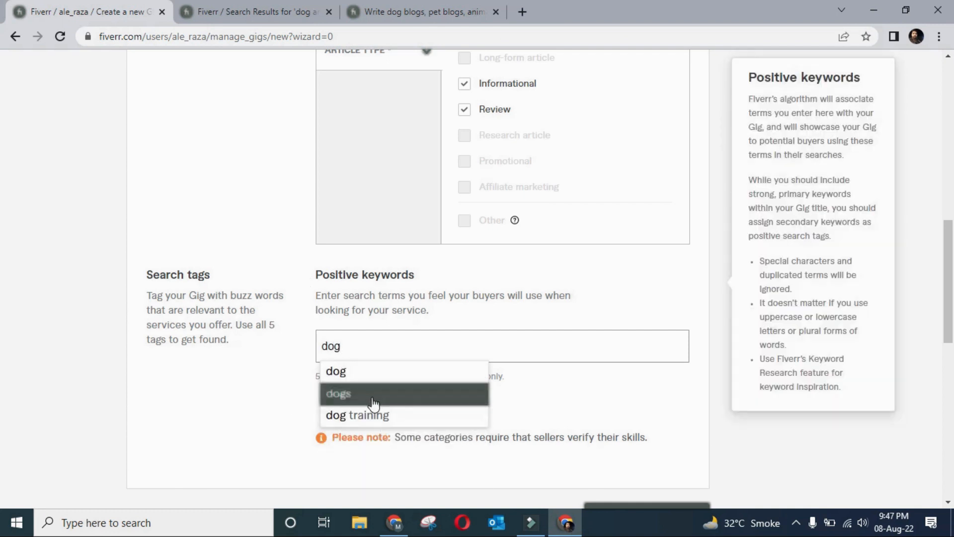
{"action": "left_click", "coordinate": [372, 396]}
{"action": "type", "text": "conf"}
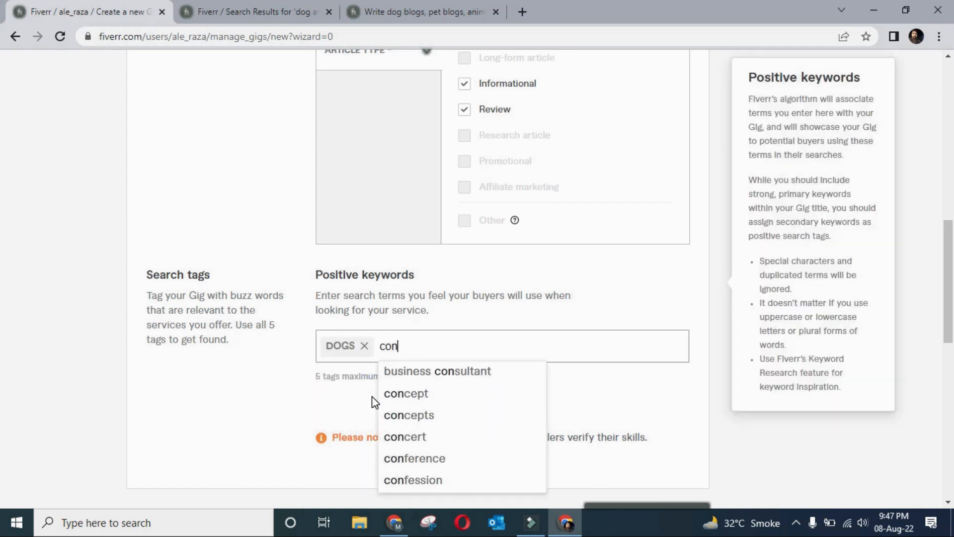
{"action": "key", "text": "BackSpace"}
{"action": "key", "text": "BackSpace"}
{"action": "key", "text": "BackSpace"}
{"action": "key", "text": "BackSpace"}
{"action": "type", "text": "pet"}
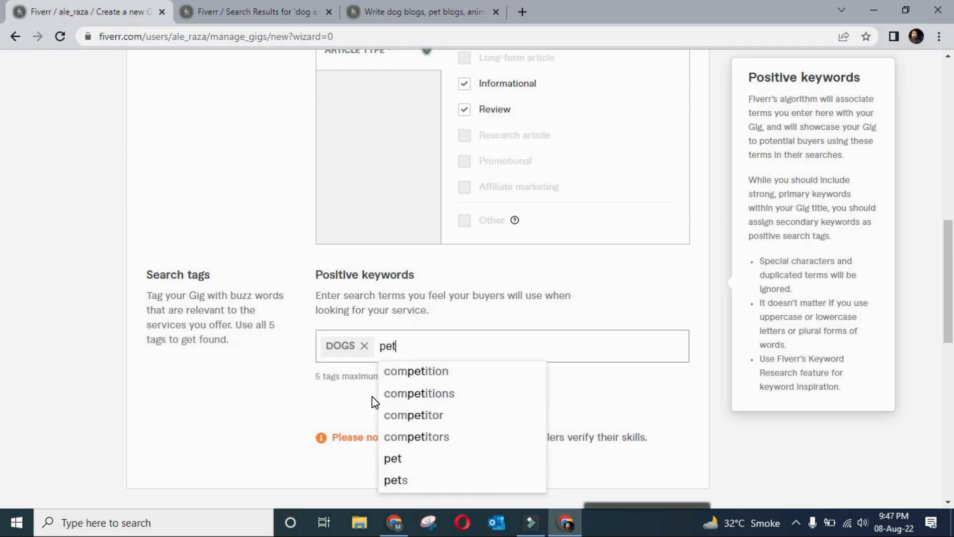
{"action": "type", "text": " b"}
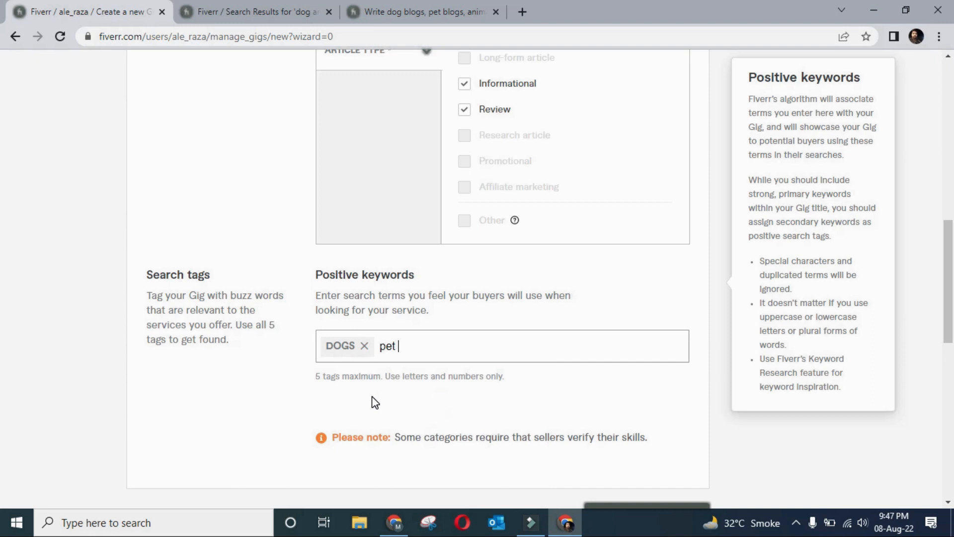
{"action": "type", "text": "logs"}
{"action": "key", "text": "Return"}
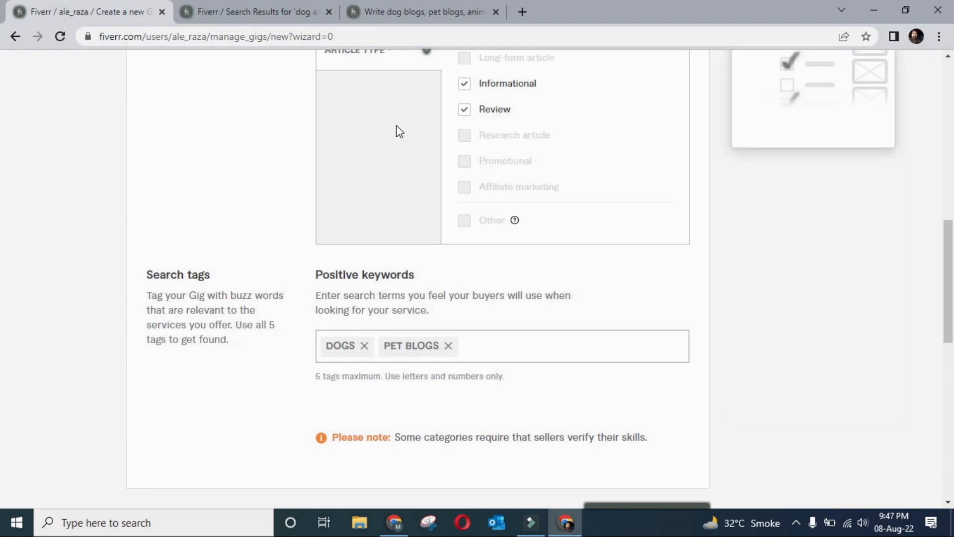
Step: Add the search tags "animals" and "content writers", consulting the competing gig's related tags for ideas
{"action": "type", "text": "anima"}
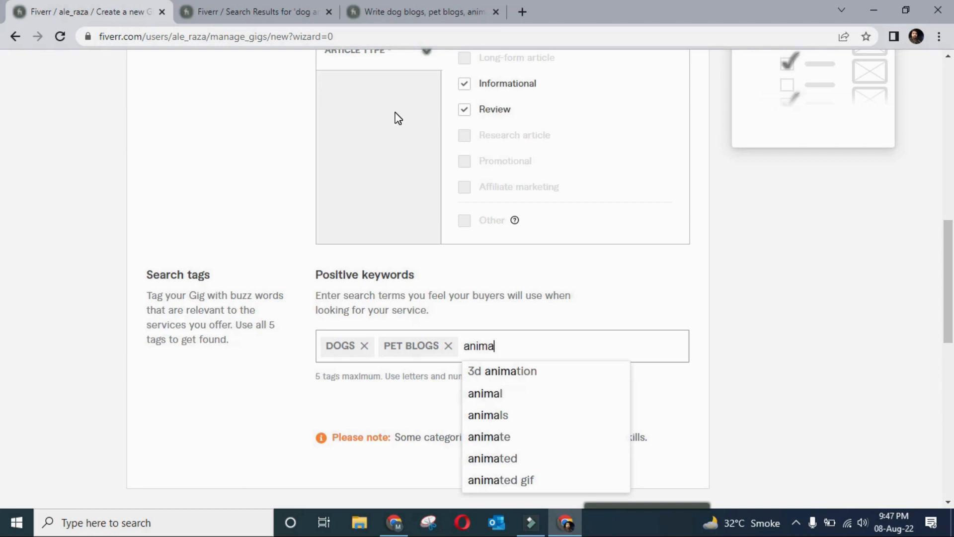
{"action": "left_click", "coordinate": [521, 420]}
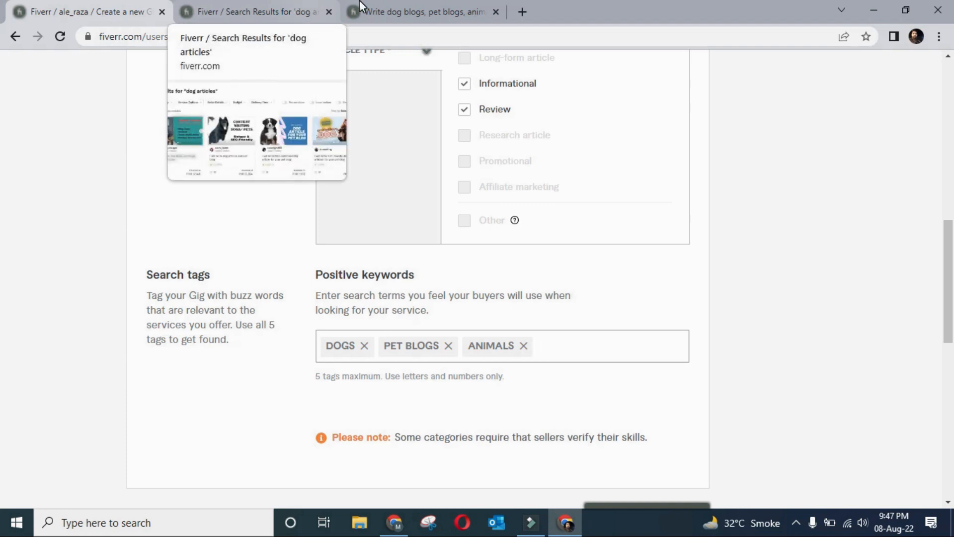
{"action": "left_click", "coordinate": [398, 11]}
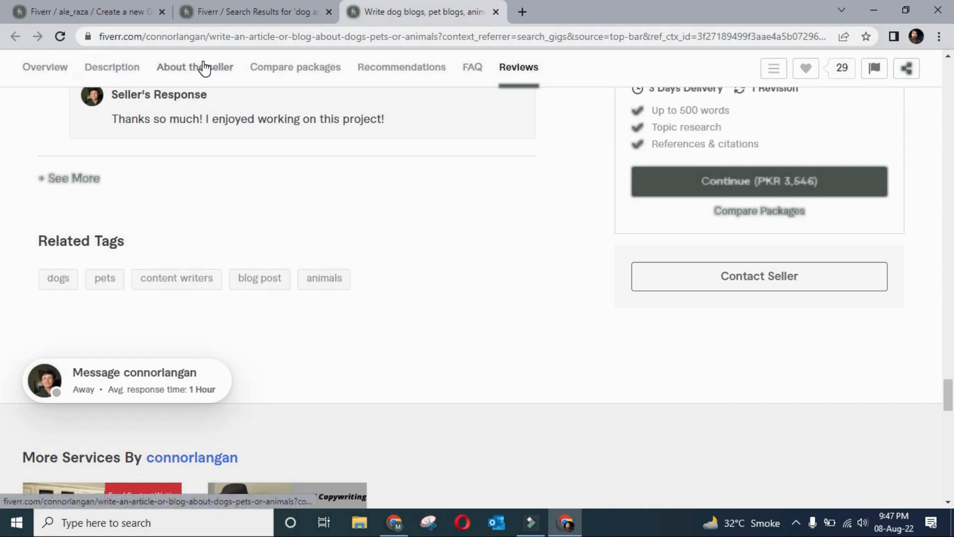
{"action": "left_click", "coordinate": [98, 11]}
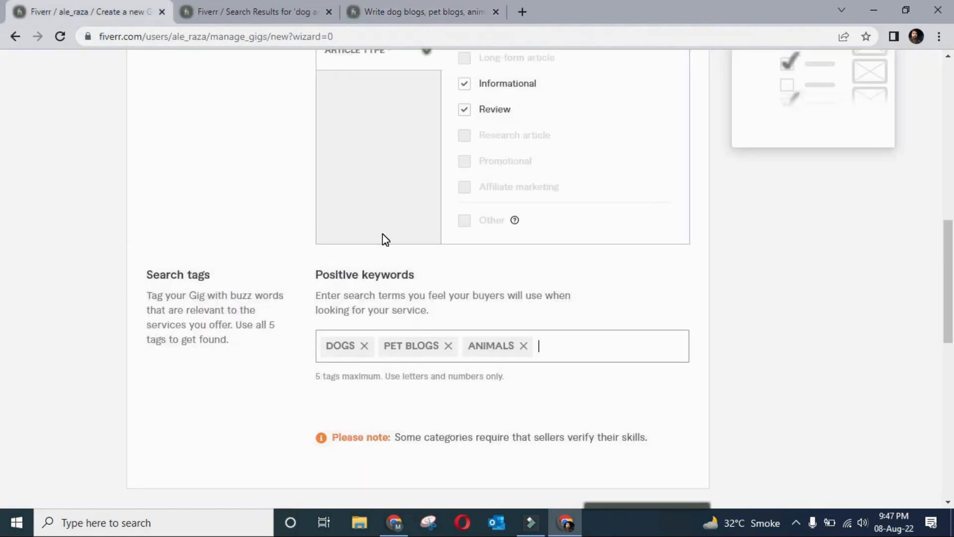
{"action": "type", "text": "conten"}
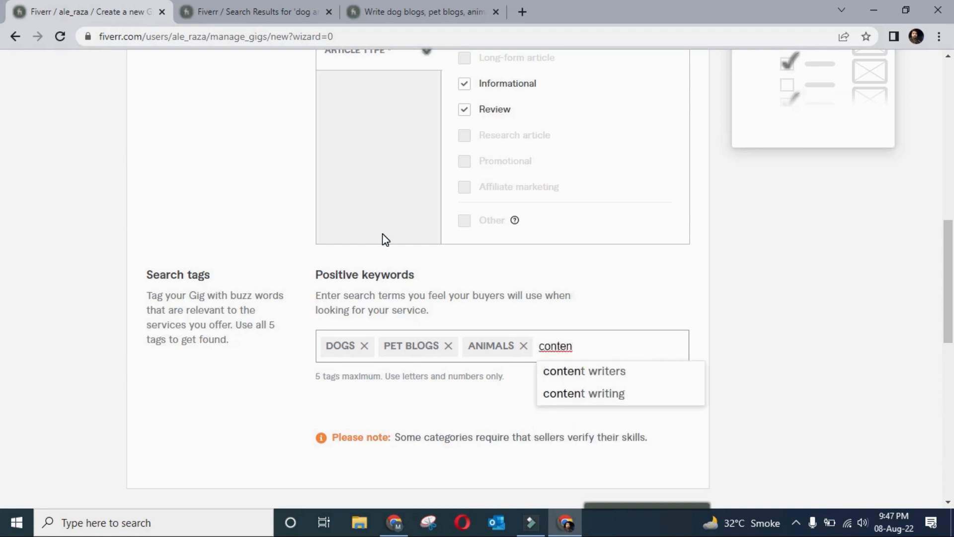
{"action": "left_click", "coordinate": [607, 371]}
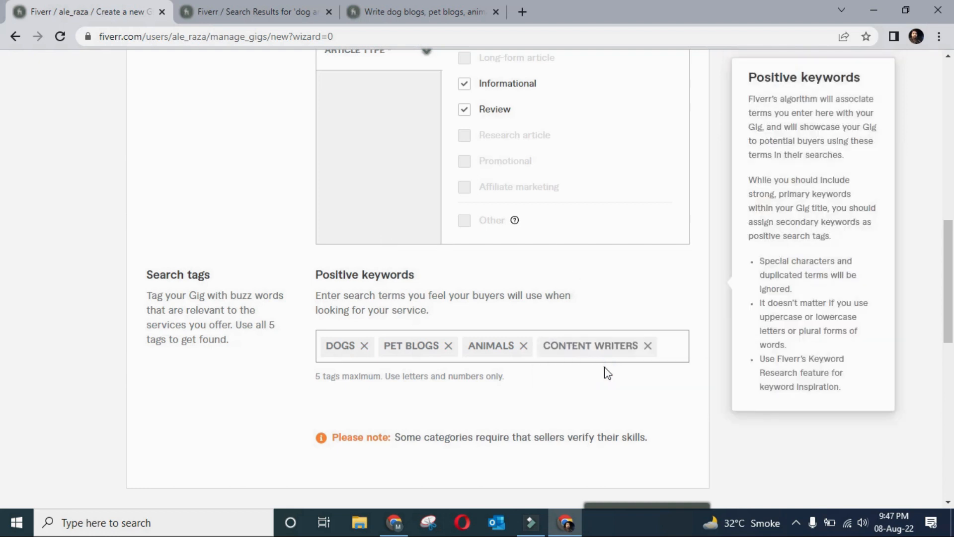
Step: Add "pet content write" as the fifth search tag, then save the gig overview and continue to pricing
{"action": "type", "text": "pe"}
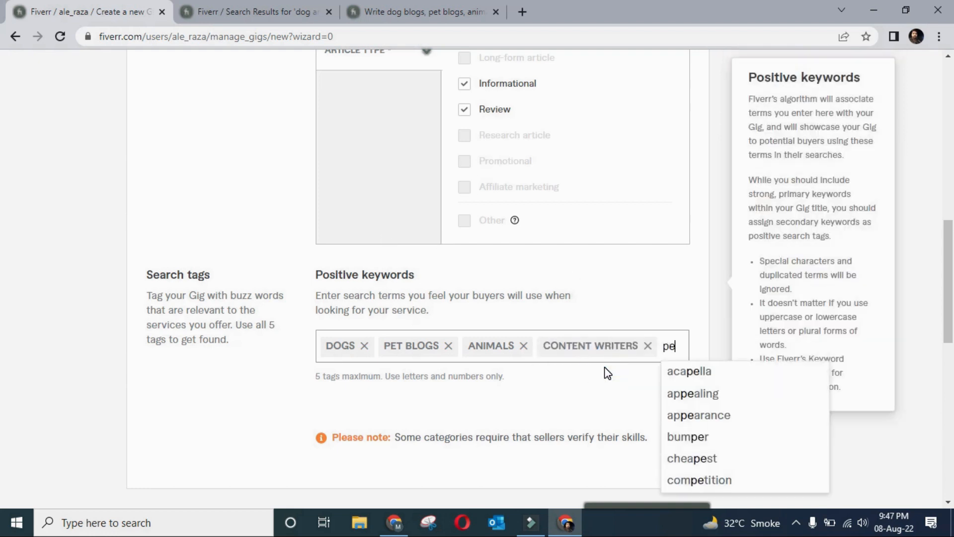
{"action": "type", "text": "t conten"}
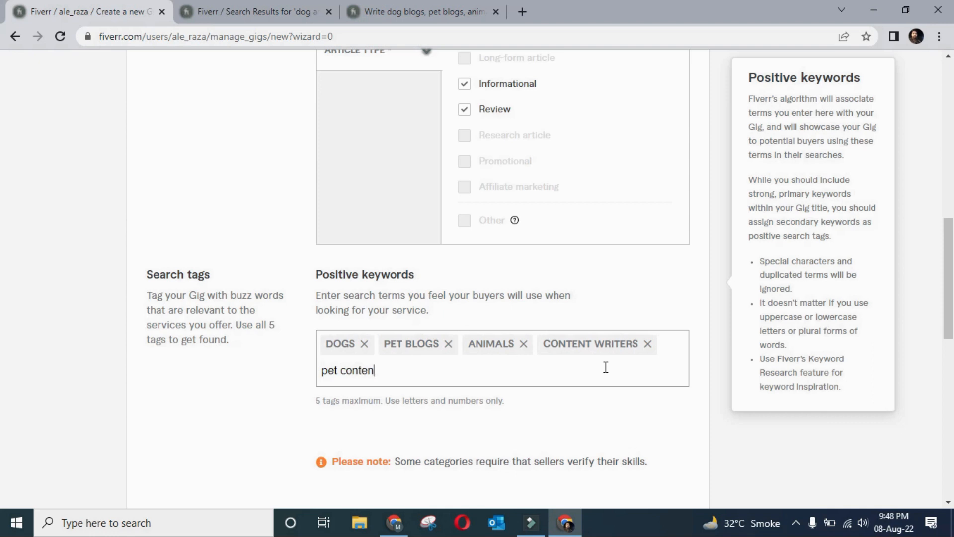
{"action": "type", "text": "t write"}
{"action": "key", "text": "Return"}
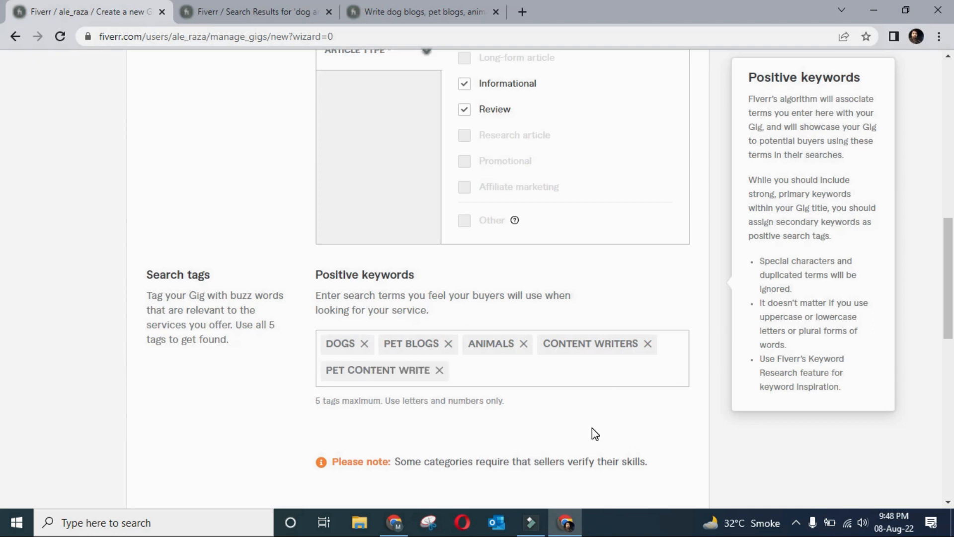
{"action": "scroll", "coordinate": [595, 434], "scroll_direction": "down", "scroll_amount": 4}
{"action": "left_click", "coordinate": [625, 350]}
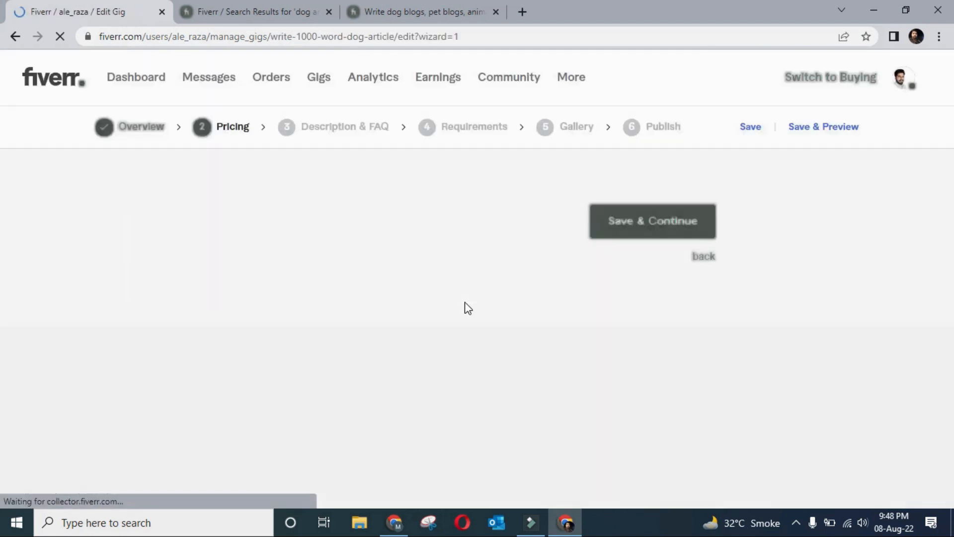
Step: Look over the packages table under Scope & Pricing and go to the Basic package's name field
{"action": "scroll", "coordinate": [283, 245], "scroll_direction": "down", "scroll_amount": 3}
{"action": "scroll", "coordinate": [284, 249], "scroll_direction": "up", "scroll_amount": 3}
{"action": "scroll", "coordinate": [283, 248], "scroll_direction": "down", "scroll_amount": 3}
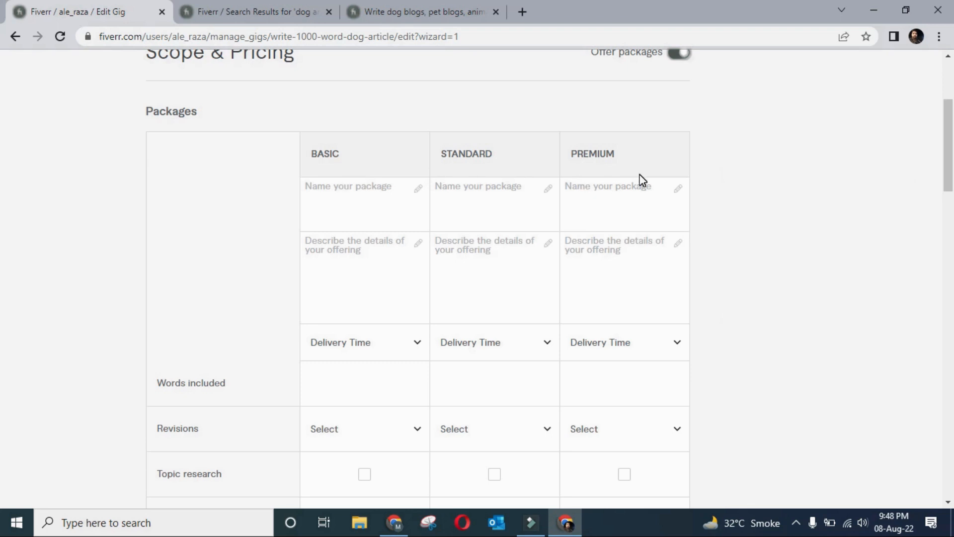
{"action": "scroll", "coordinate": [581, 195], "scroll_direction": "up", "scroll_amount": 2}
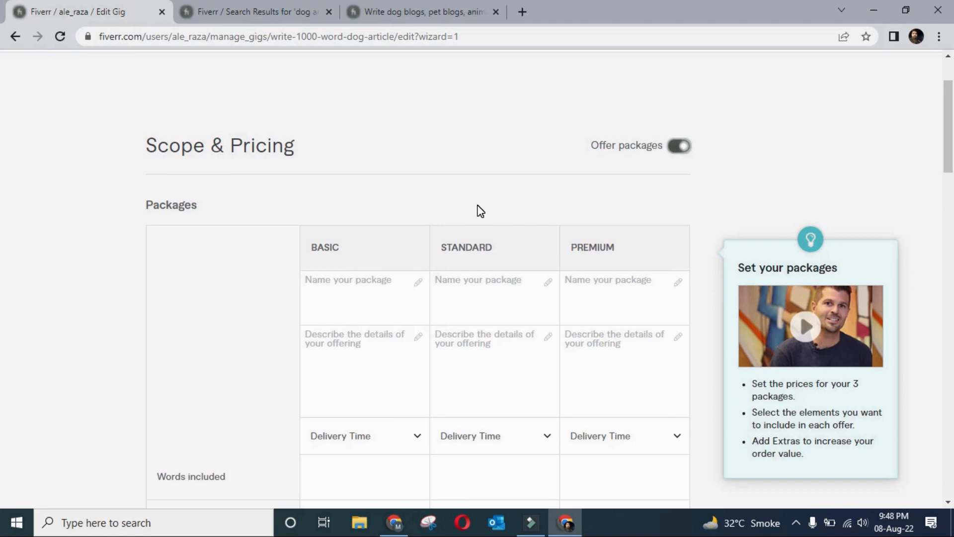
{"action": "left_click", "coordinate": [373, 281]}
{"action": "left_click", "coordinate": [352, 281]}
Step: Review the Basic, Standard and Premium package offers of the competing dog and pet blog gig
{"action": "left_click", "coordinate": [237, 7]}
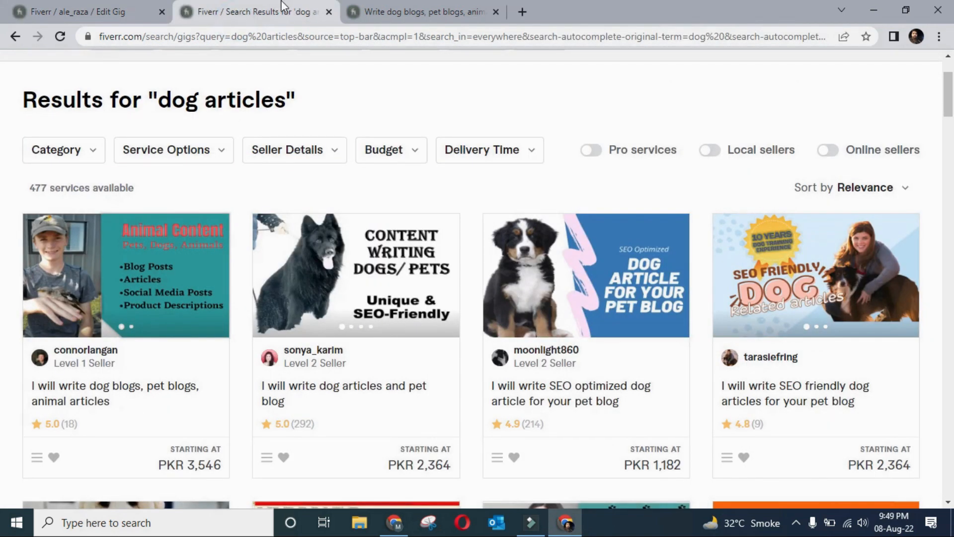
{"action": "left_click", "coordinate": [405, 10]}
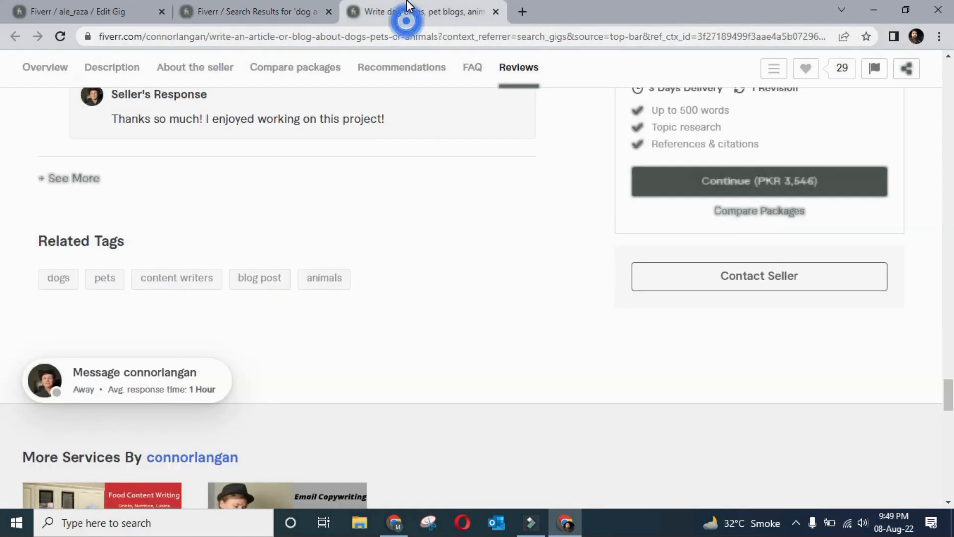
{"action": "scroll", "coordinate": [357, 316], "scroll_direction": "up", "scroll_amount": 4}
{"action": "scroll", "coordinate": [361, 315], "scroll_direction": "up", "scroll_amount": 15}
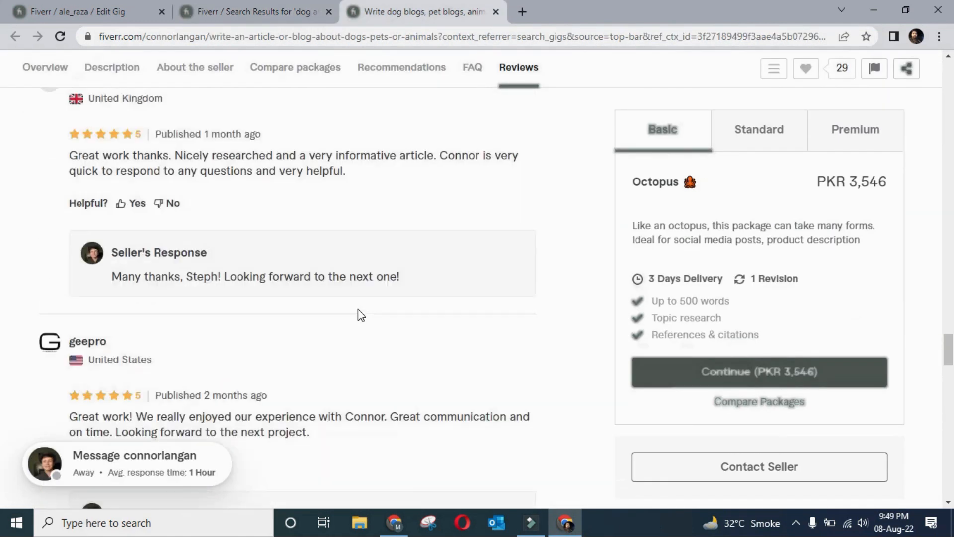
{"action": "scroll", "coordinate": [361, 316], "scroll_direction": "up", "scroll_amount": 2}
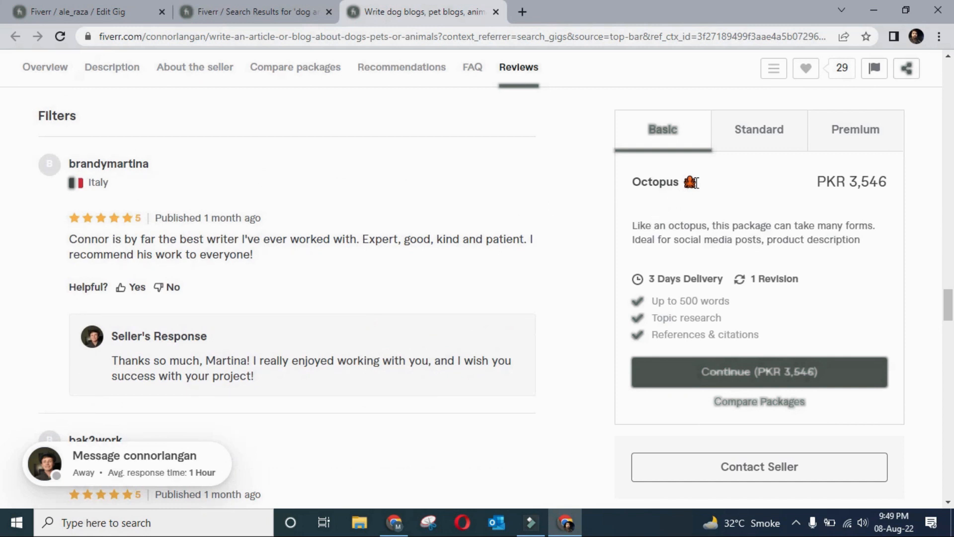
{"action": "left_click", "coordinate": [744, 147]}
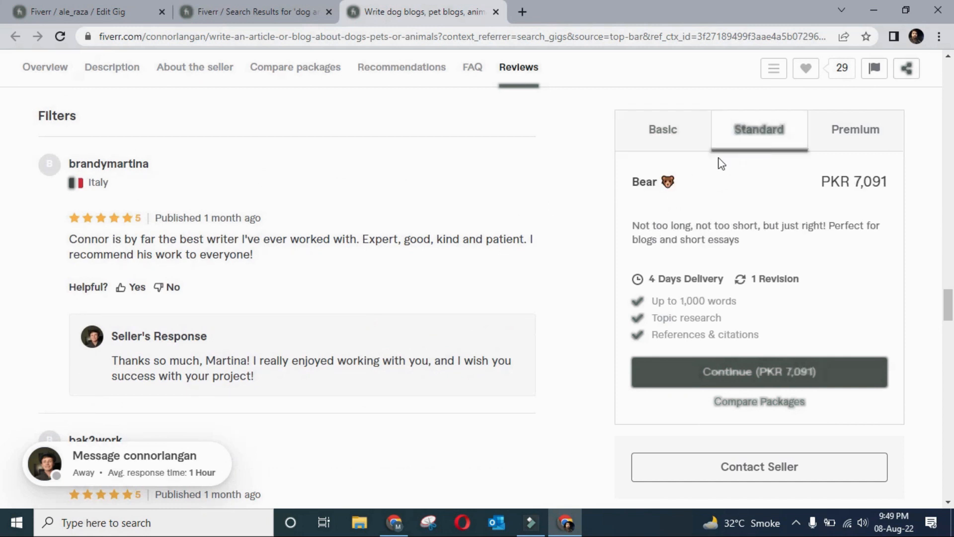
{"action": "left_click", "coordinate": [865, 140]}
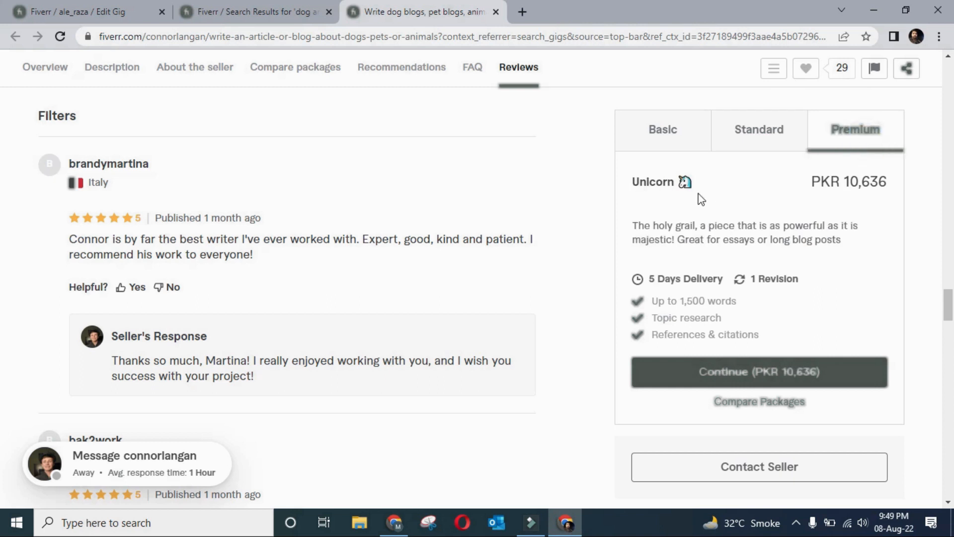
{"action": "left_click", "coordinate": [248, 9]}
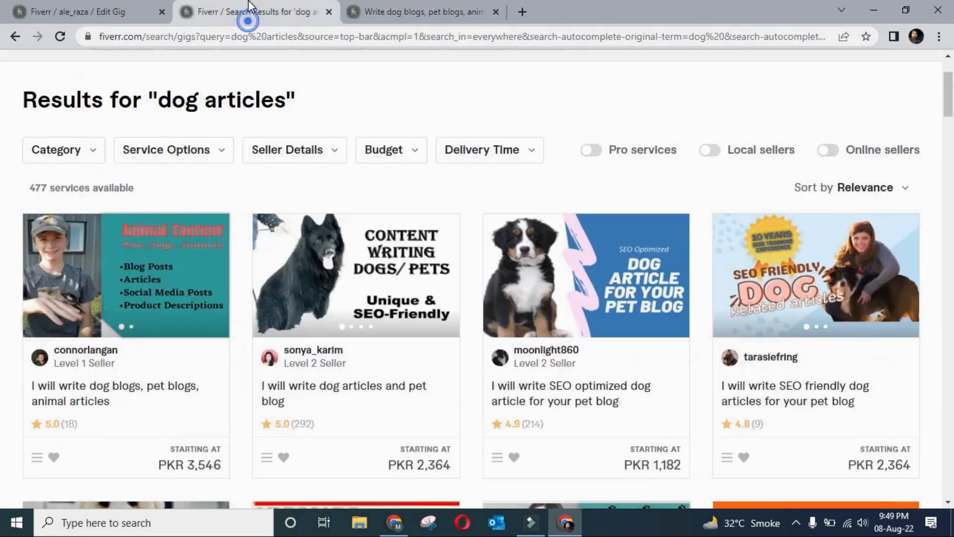
Step: In the new gig's pricing table, name the Basic package "Silver", the Standard package "Gold" and the Premium package "Diamond"
{"action": "left_click", "coordinate": [90, 10]}
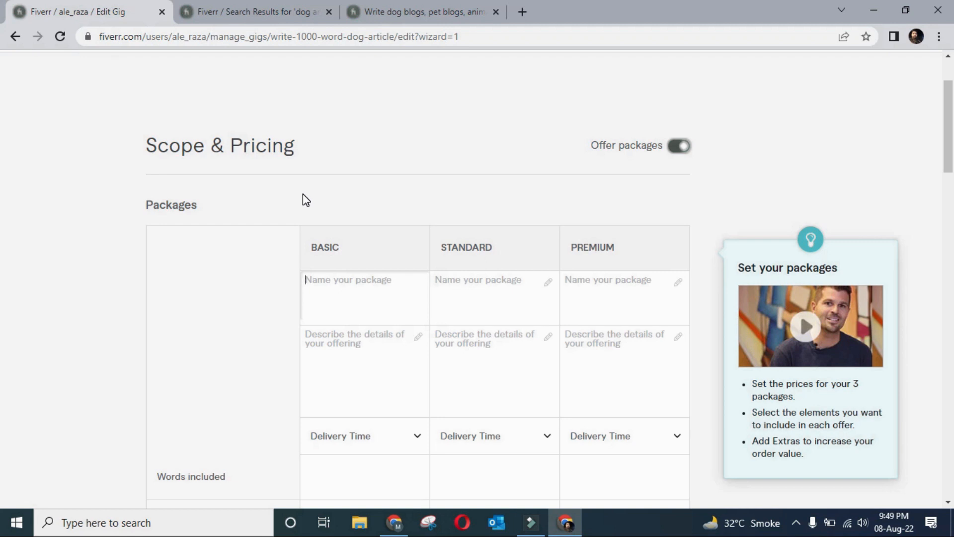
{"action": "mouse_move", "coordinate": [393, 349]}
{"action": "mouse_move", "coordinate": [353, 273]}
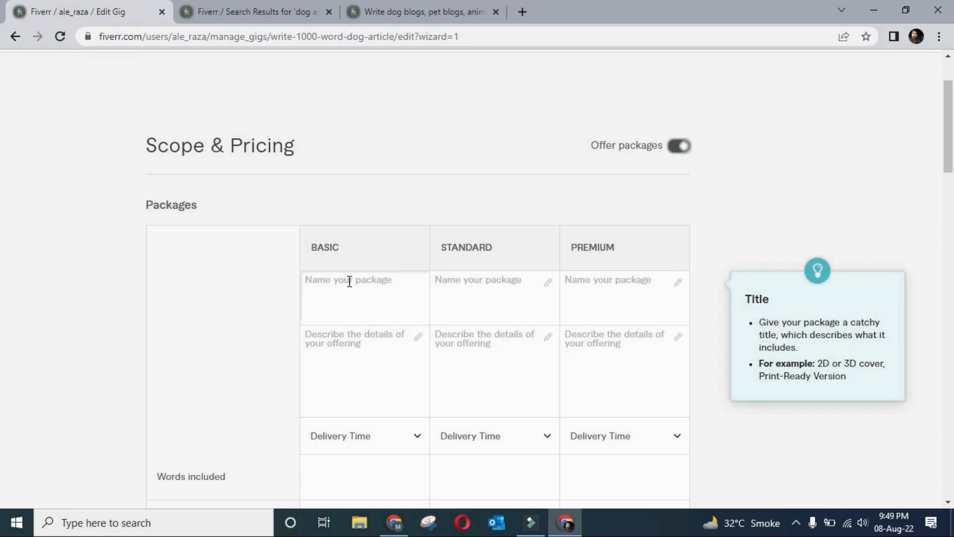
{"action": "type", "text": "Silver"}
{"action": "key", "text": "Tab"}
{"action": "type", "text": "Gold"}
{"action": "key", "text": "Tab"}
{"action": "type", "text": "D"}
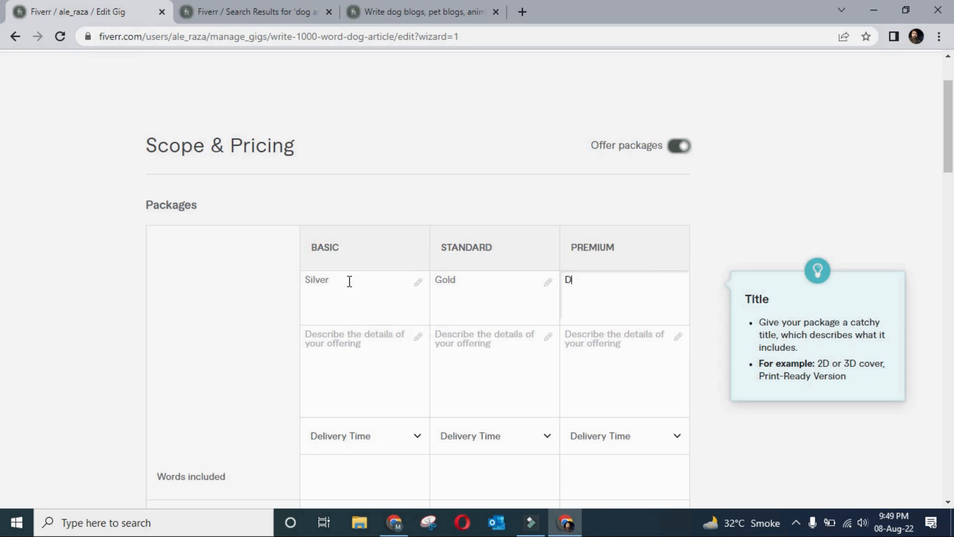
{"action": "type", "text": "iamond"}
{"action": "key", "text": "Tab"}
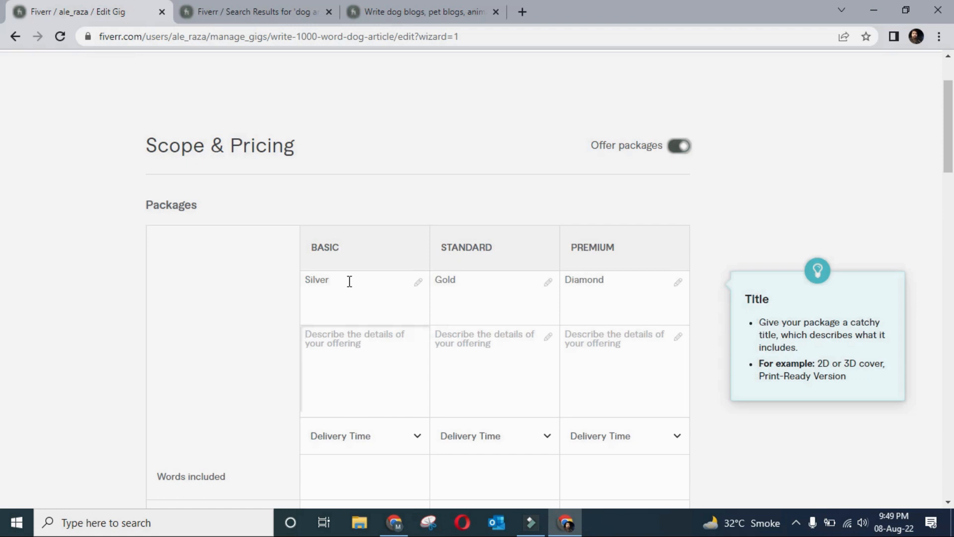
{"action": "scroll", "coordinate": [349, 281], "scroll_direction": "down", "scroll_amount": 2}
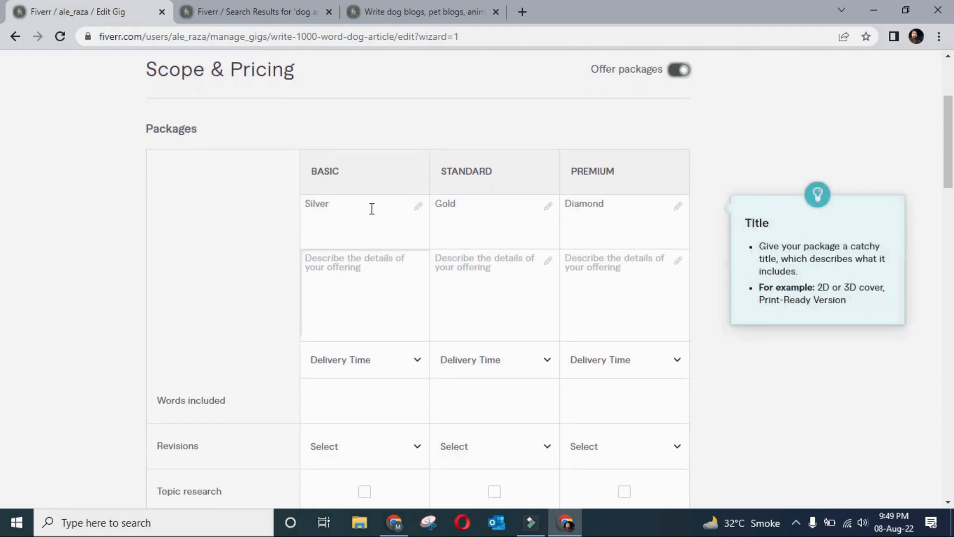
{"action": "left_click", "coordinate": [354, 200]}
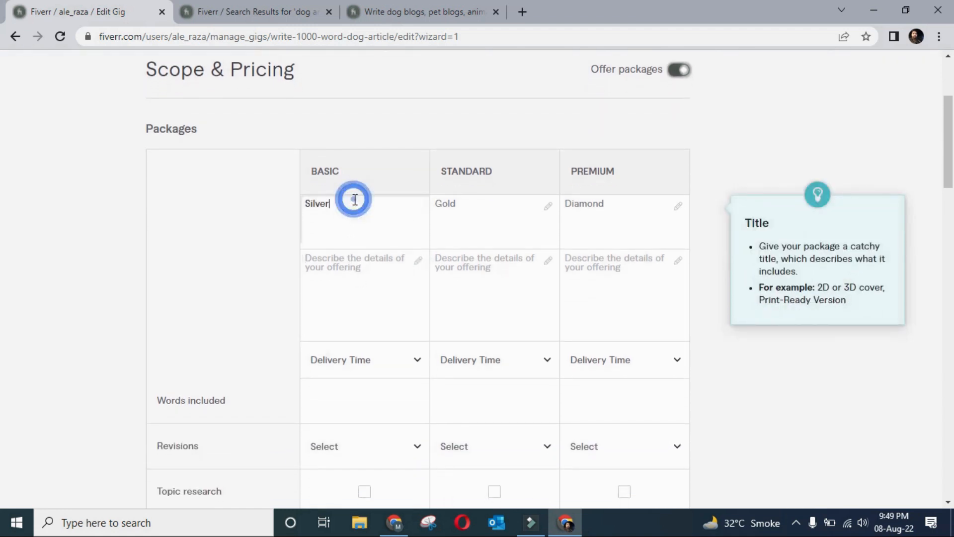
{"action": "left_click", "coordinate": [474, 203]}
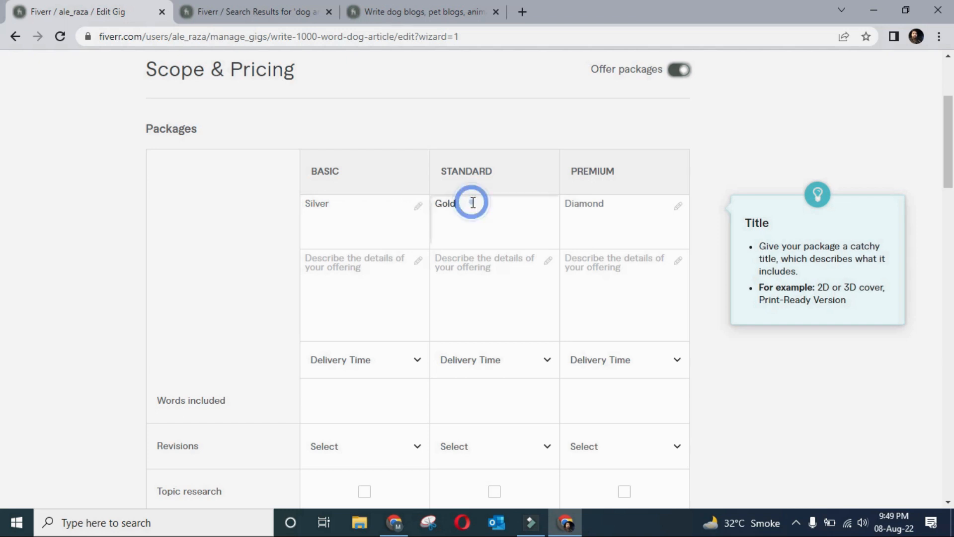
Step: Describe the Basic package as "I will provide 1000 words of pet/dog article"
{"action": "left_click", "coordinate": [369, 274]}
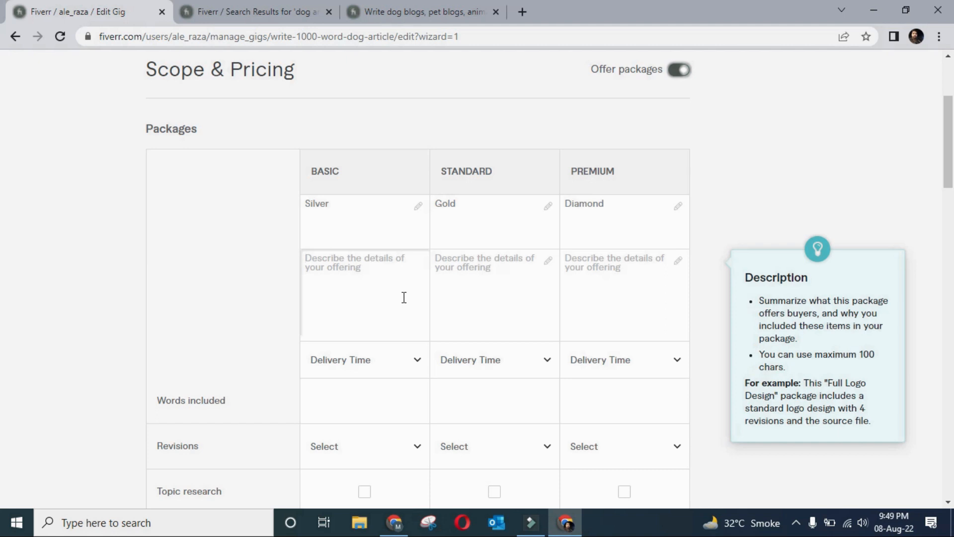
{"action": "type", "text": "I will"}
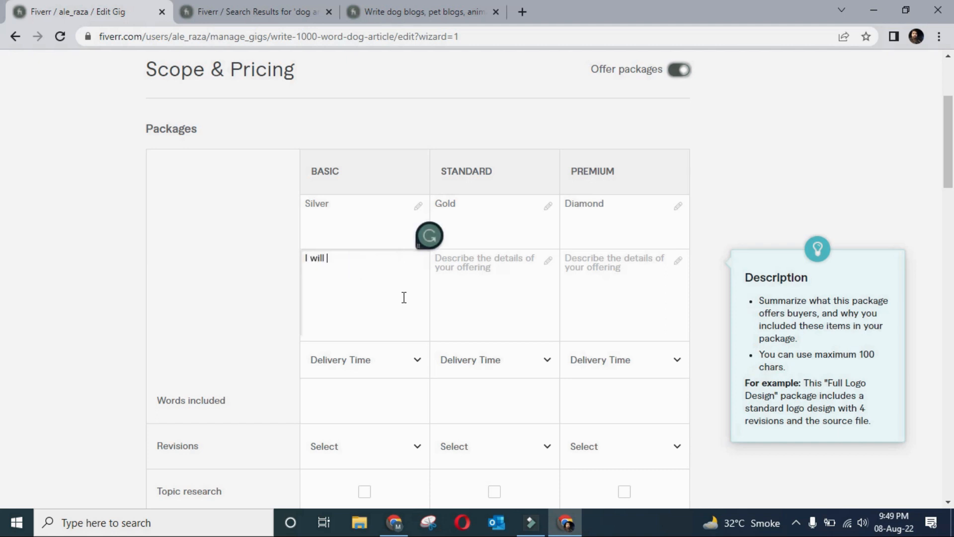
{"action": "type", "text": " w"}
{"action": "key", "text": "BackSpace"}
{"action": "type", "text": "provide 1000 words "}
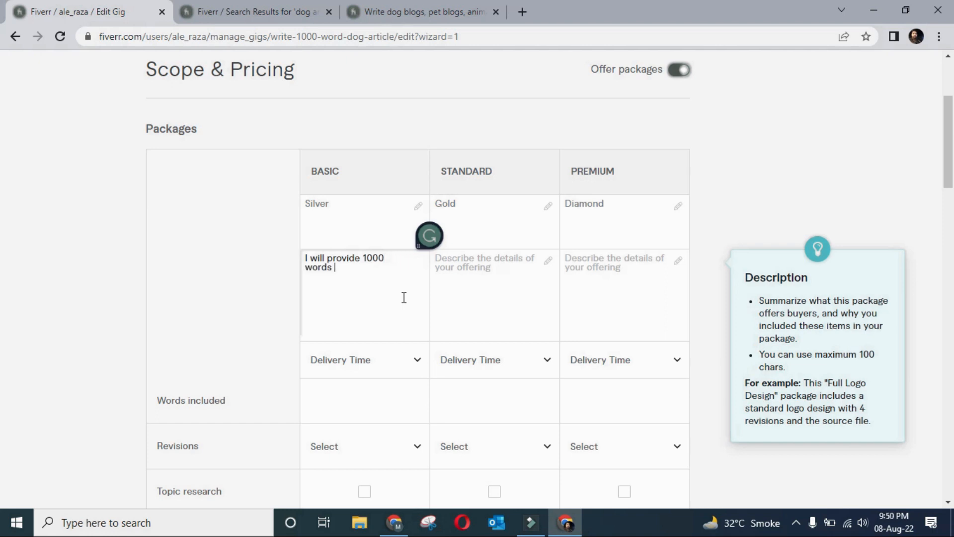
{"action": "type", "text": "of"}
{"action": "type", "text": " pet a"}
{"action": "type", "text": "rticle"}
{"action": "type", "text": "/dog"}
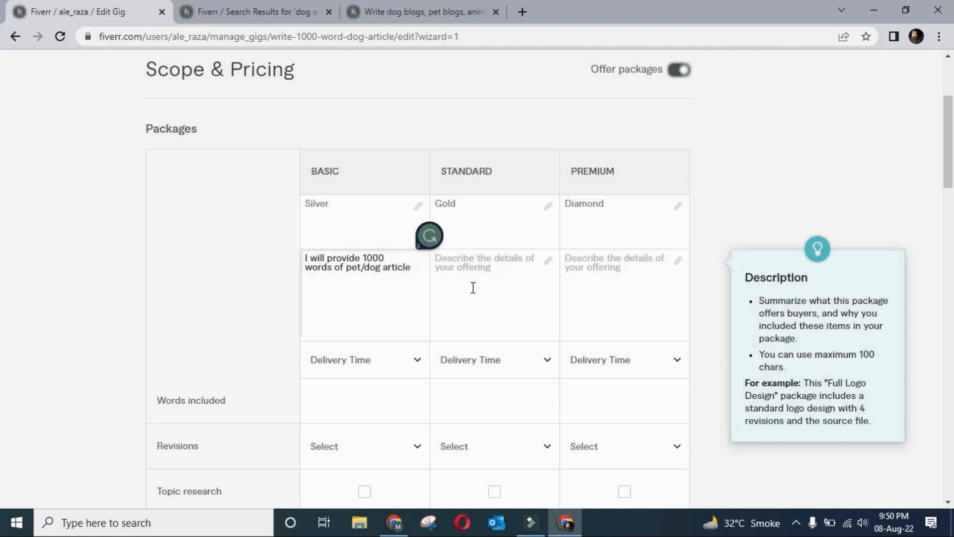
Step: Copy the Basic package's description into the Standard package and change its word count to 1500
{"action": "left_click", "coordinate": [419, 265]}
{"action": "key", "text": "ctrl+a"}
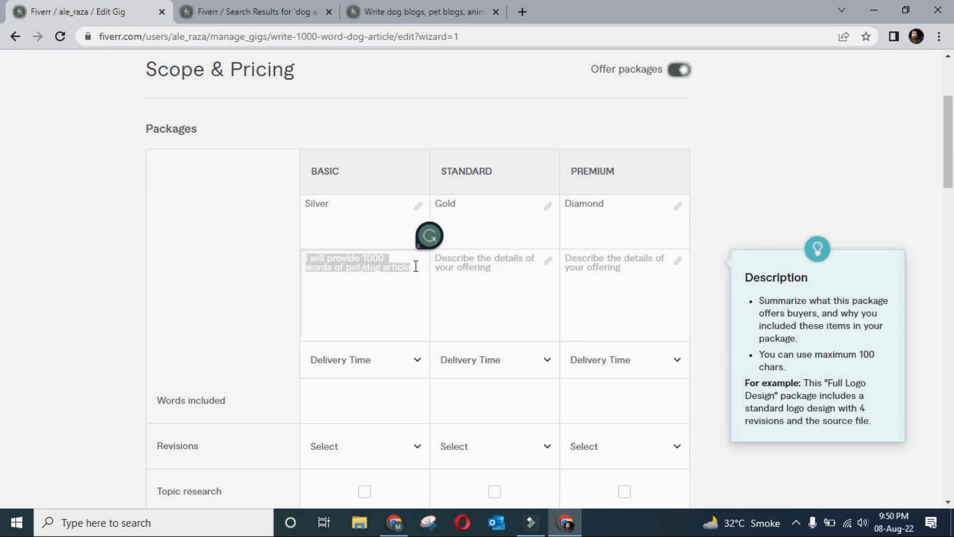
{"action": "key", "text": "ctrl+c"}
{"action": "left_click", "coordinate": [449, 261]}
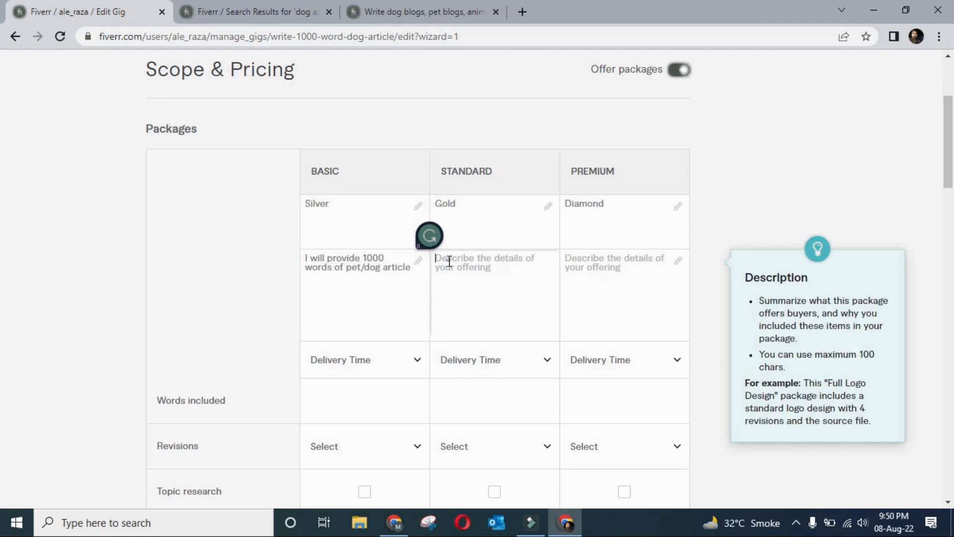
{"action": "key", "text": "ctrl+v"}
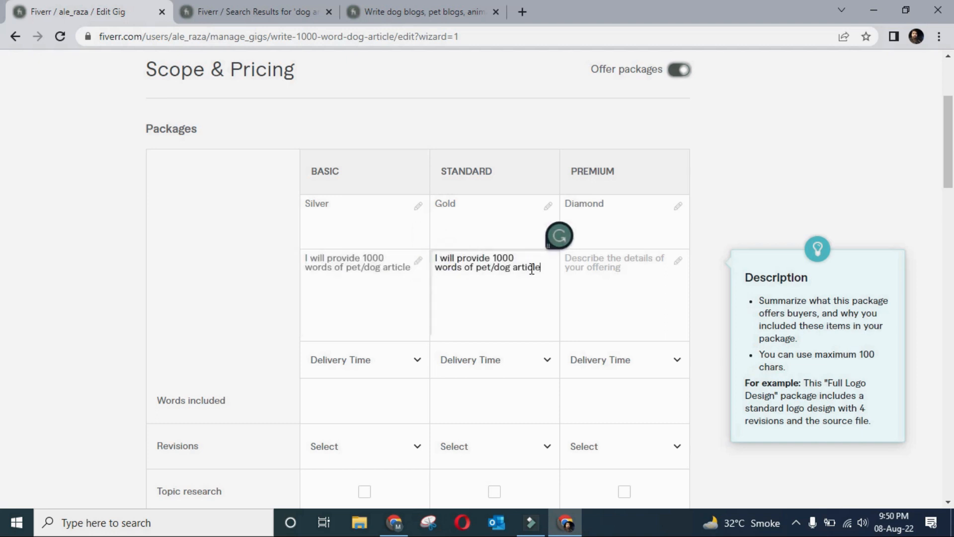
{"action": "left_click", "coordinate": [502, 258]}
{"action": "key", "text": "BackSpace"}
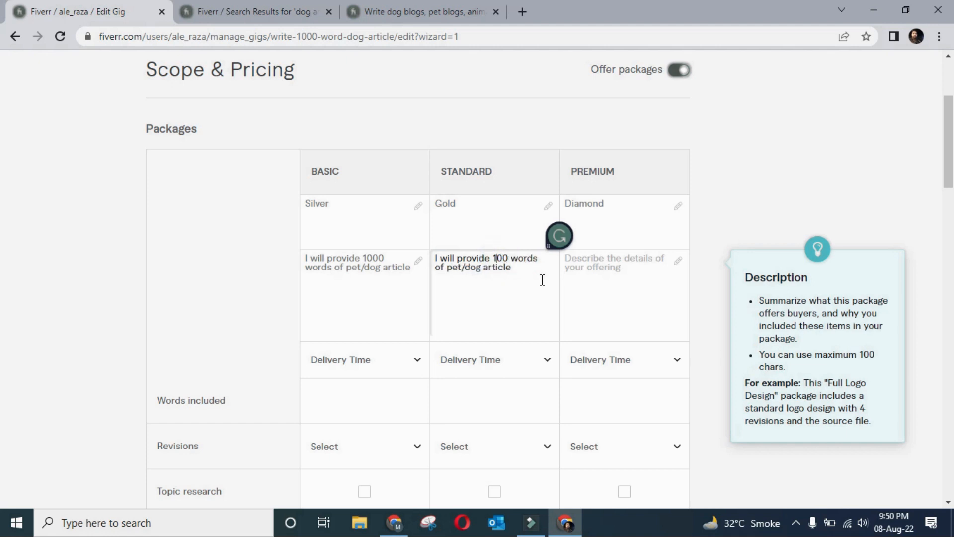
{"action": "type", "text": "5"}
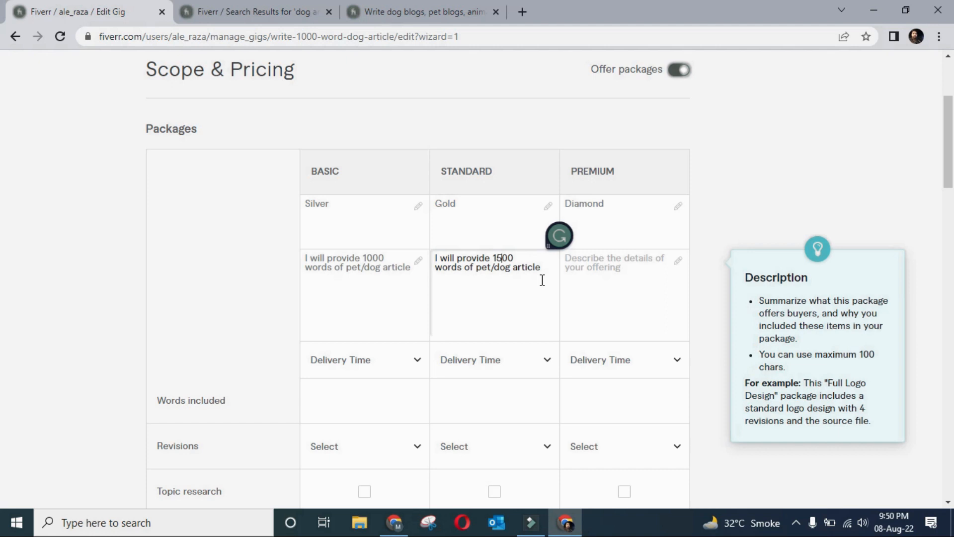
Step: Reuse the copied description for the Premium package and change its word count to 2000
{"action": "left_click", "coordinate": [575, 269]}
{"action": "key", "text": "ctrl+v"}
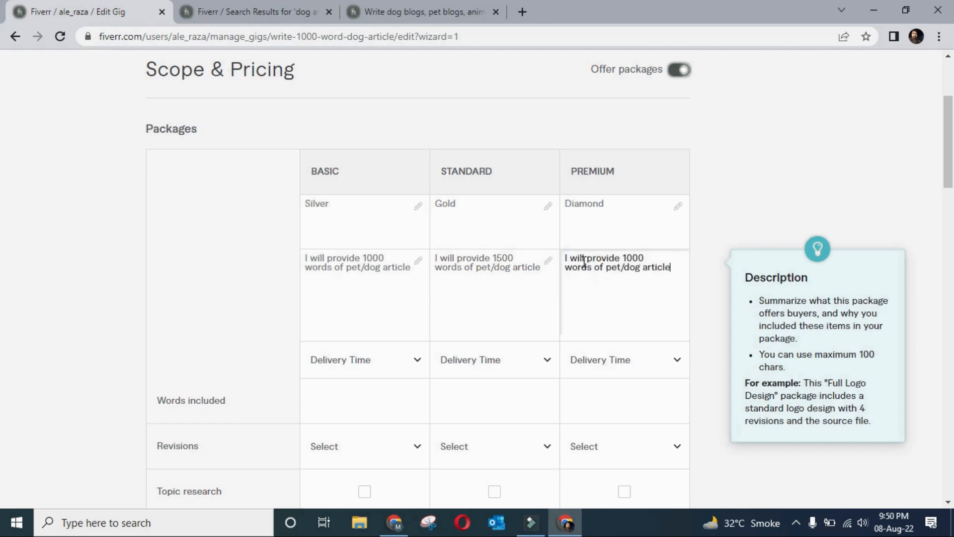
{"action": "left_click", "coordinate": [626, 257]}
{"action": "key", "text": "BackSpace"}
{"action": "type", "text": "2"}
Step: Set the delivery time to 2 days for Basic, 3 days for Standard and 4 days for Premium
{"action": "left_click", "coordinate": [354, 359]}
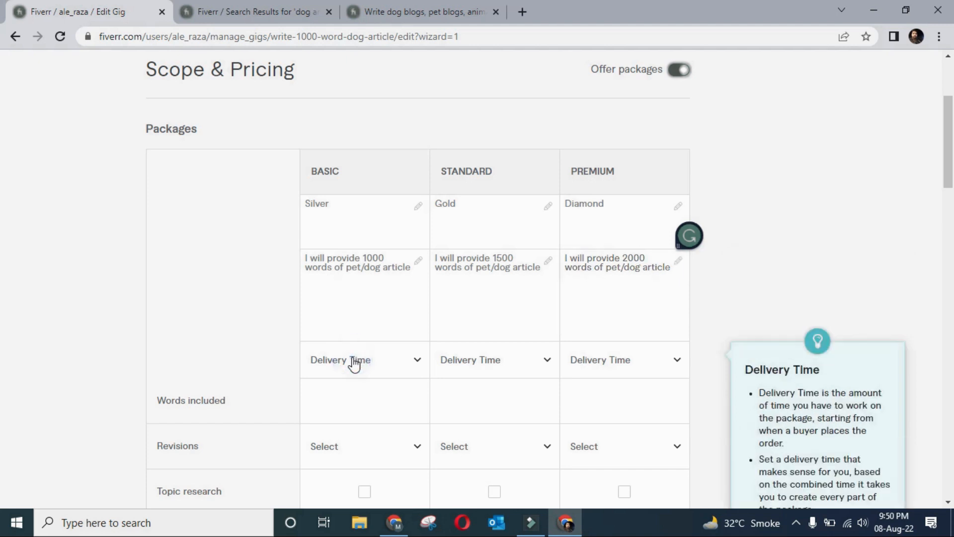
{"action": "left_click", "coordinate": [395, 354]}
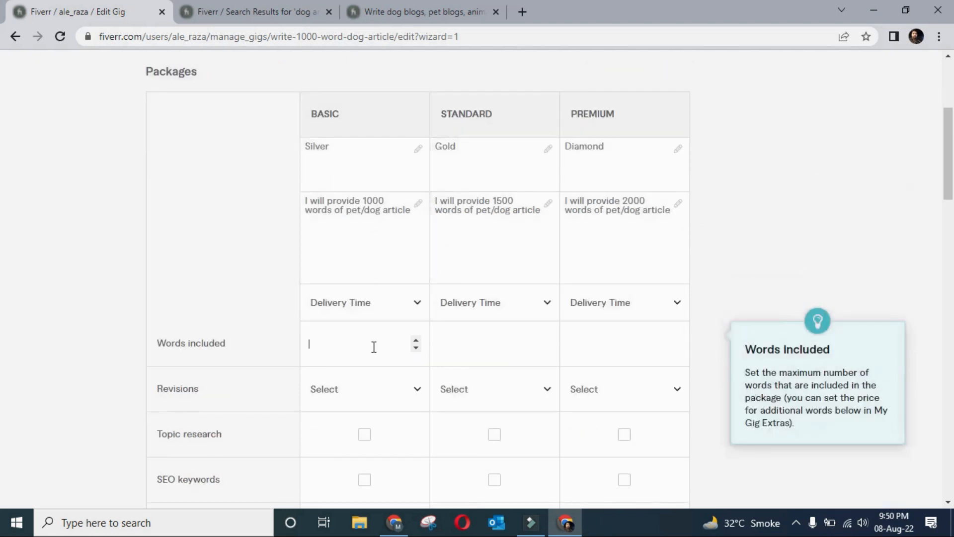
{"action": "left_click", "coordinate": [405, 310]}
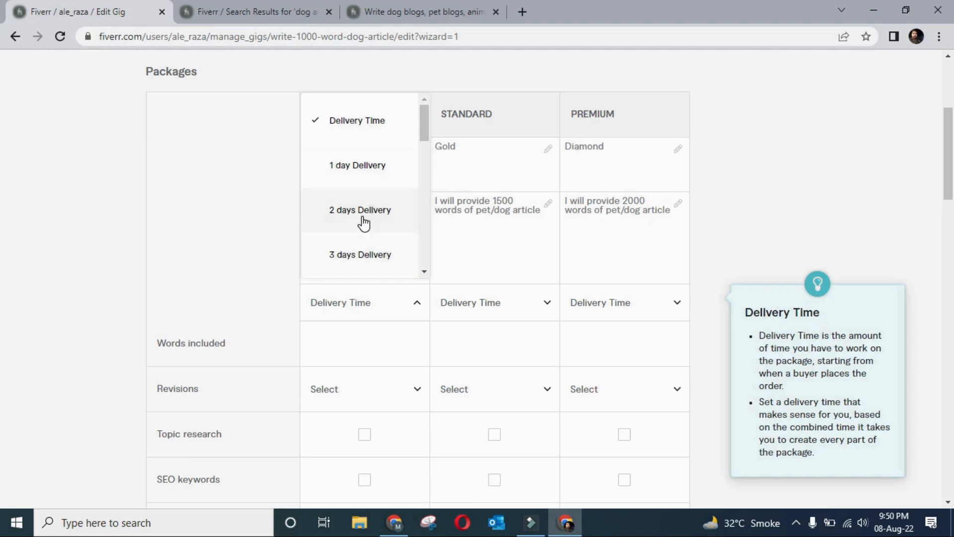
{"action": "left_click", "coordinate": [356, 255]}
{"action": "left_click", "coordinate": [397, 301]}
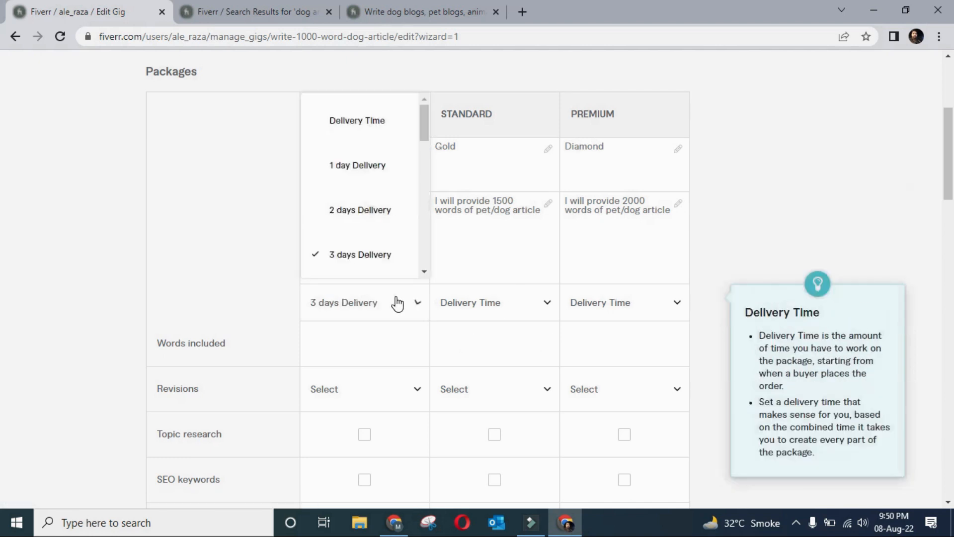
{"action": "left_click", "coordinate": [370, 207]}
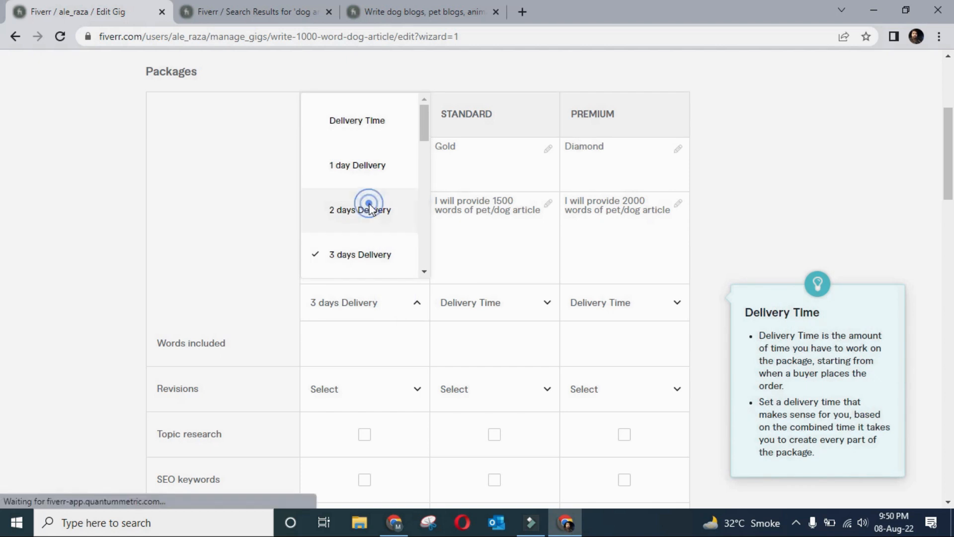
{"action": "left_click", "coordinate": [490, 303]}
{"action": "left_click", "coordinate": [492, 256]}
{"action": "left_click", "coordinate": [575, 302]}
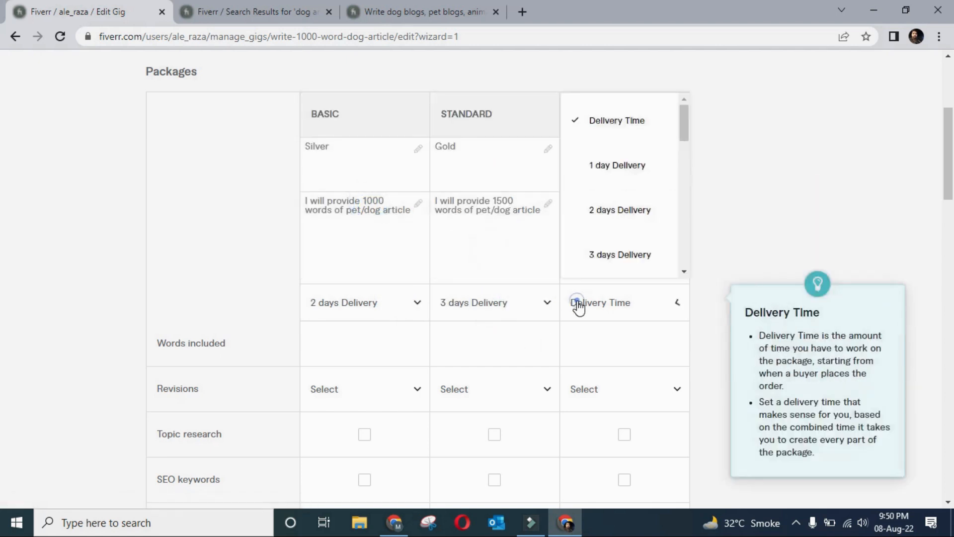
{"action": "scroll", "coordinate": [684, 149], "scroll_direction": "down", "scroll_amount": 2}
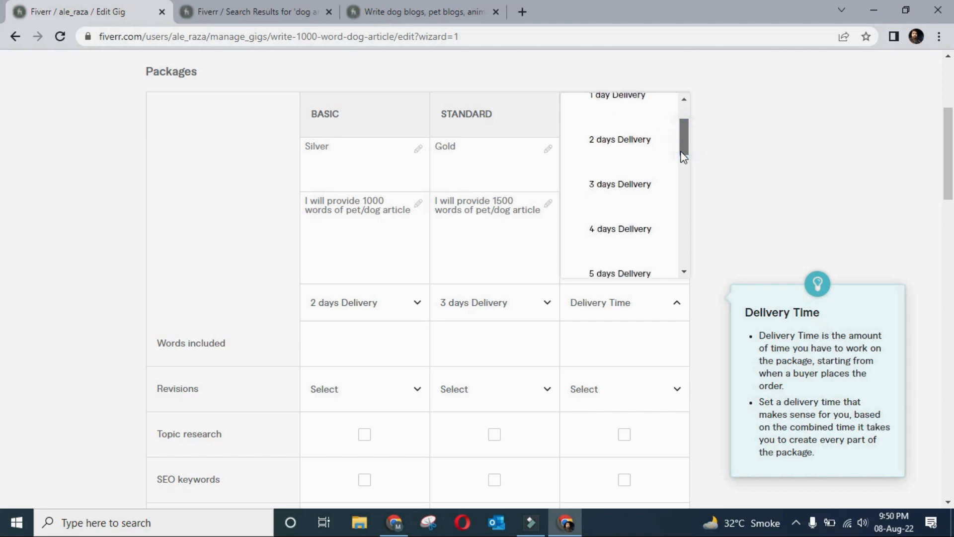
{"action": "left_click", "coordinate": [621, 213]}
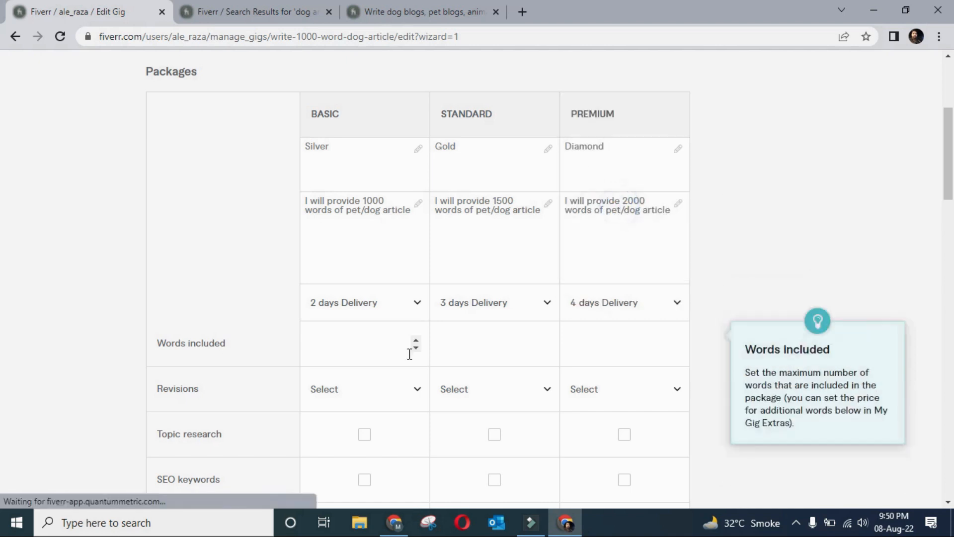
{"action": "scroll", "coordinate": [411, 352], "scroll_direction": "down", "scroll_amount": 1}
{"action": "left_click", "coordinate": [377, 306]}
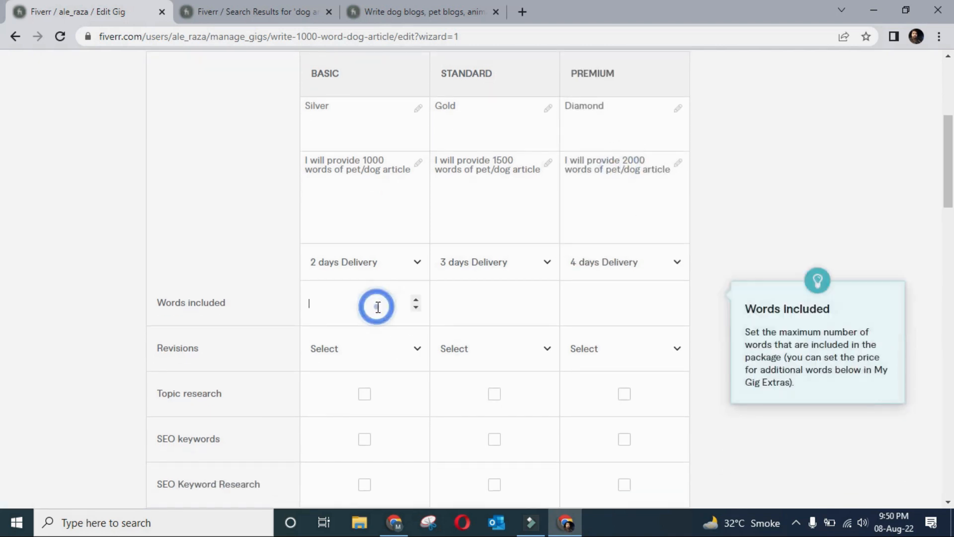
{"action": "scroll", "coordinate": [386, 281], "scroll_direction": "up", "scroll_amount": 1}
{"action": "scroll", "coordinate": [387, 278], "scroll_direction": "down", "scroll_amount": 3}
{"action": "scroll", "coordinate": [386, 277], "scroll_direction": "up", "scroll_amount": 3}
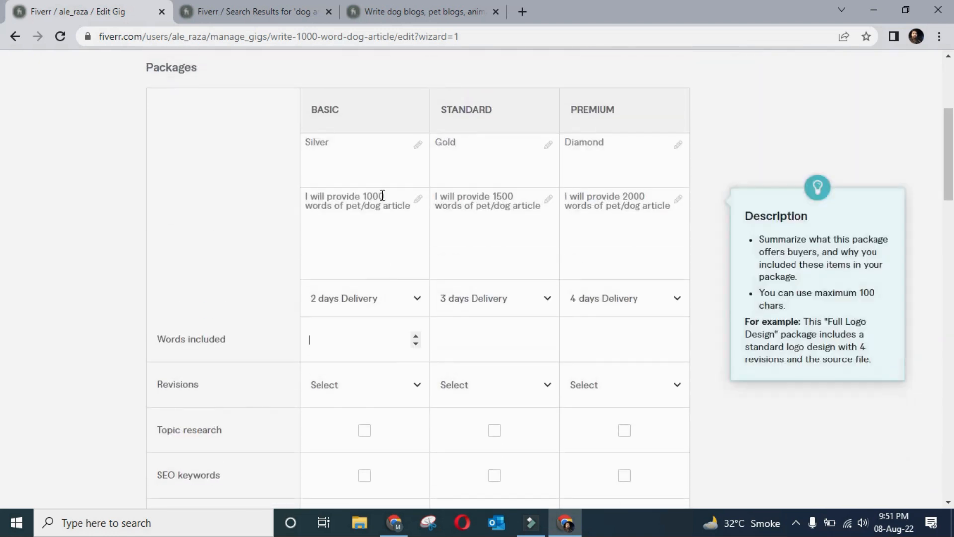
{"action": "left_click", "coordinate": [417, 338]}
{"action": "left_click", "coordinate": [416, 338]}
{"action": "left_click", "coordinate": [416, 343]}
{"action": "left_click", "coordinate": [416, 343]}
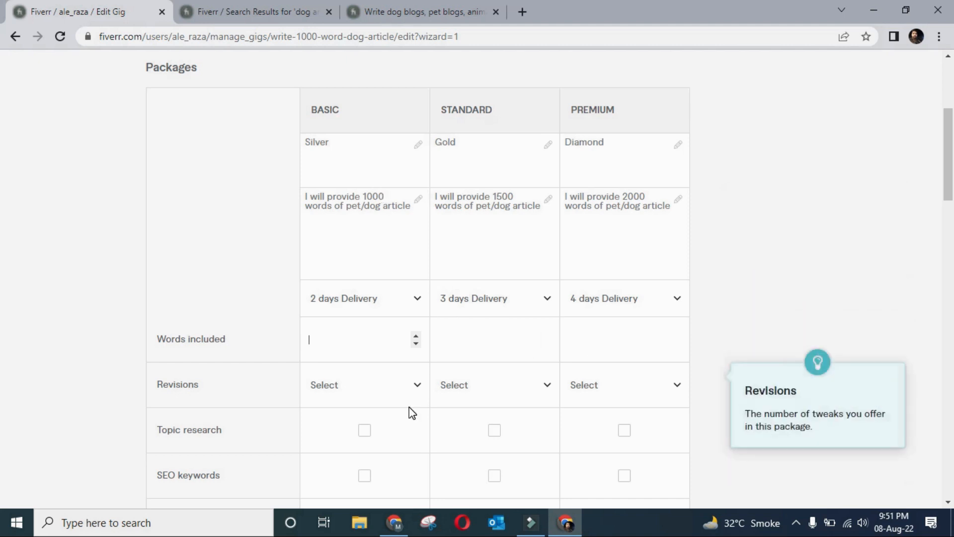
Step: Set the revisions to 2 for Basic, 3 for Standard and UNLIMITED for Premium
{"action": "scroll", "coordinate": [409, 411], "scroll_direction": "down", "scroll_amount": 1}
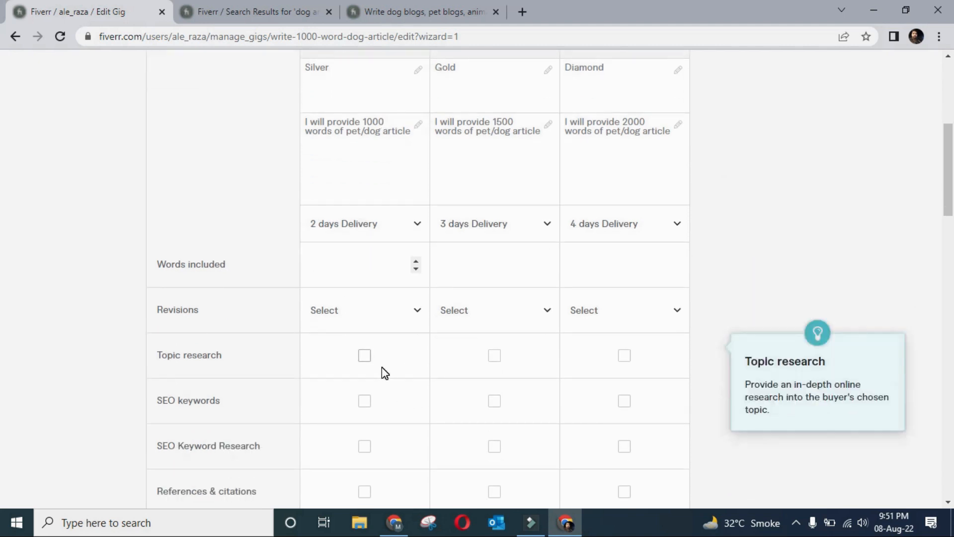
{"action": "left_click", "coordinate": [412, 312]}
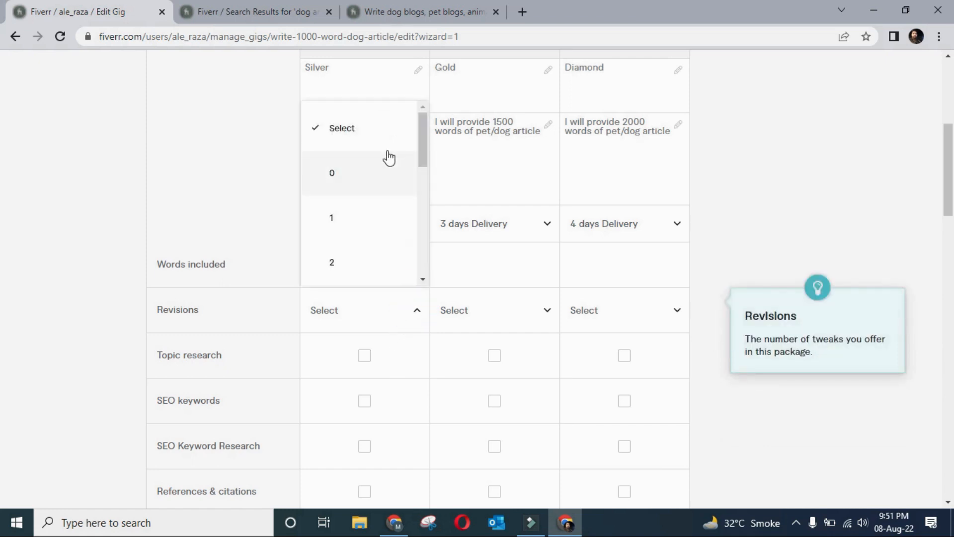
{"action": "left_click", "coordinate": [344, 259]}
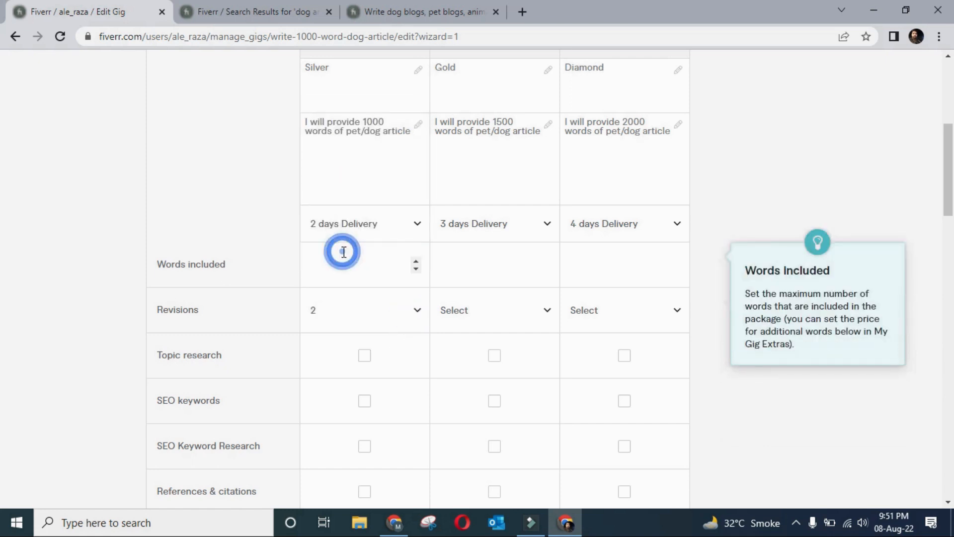
{"action": "left_click", "coordinate": [546, 313]}
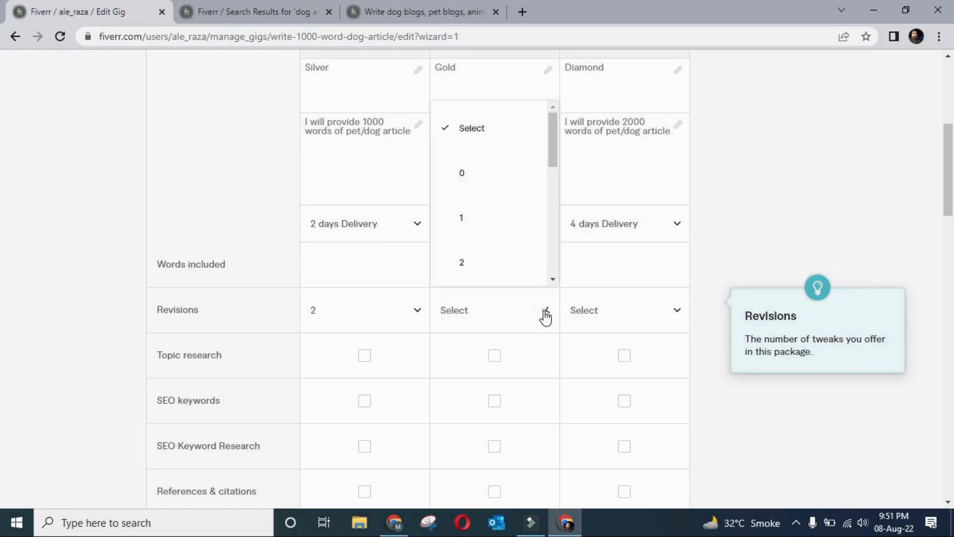
{"action": "scroll", "coordinate": [555, 154], "scroll_direction": "down", "scroll_amount": 3}
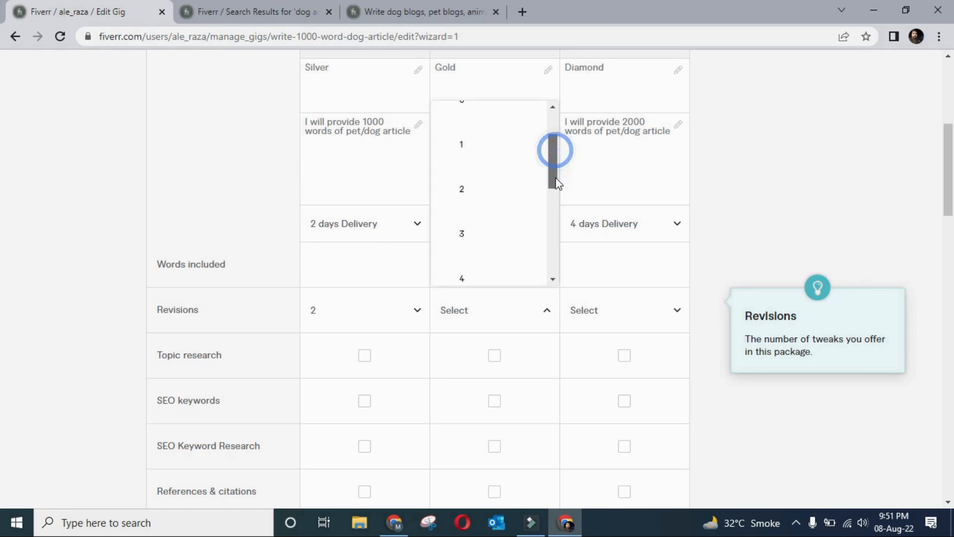
{"action": "left_click", "coordinate": [472, 198]}
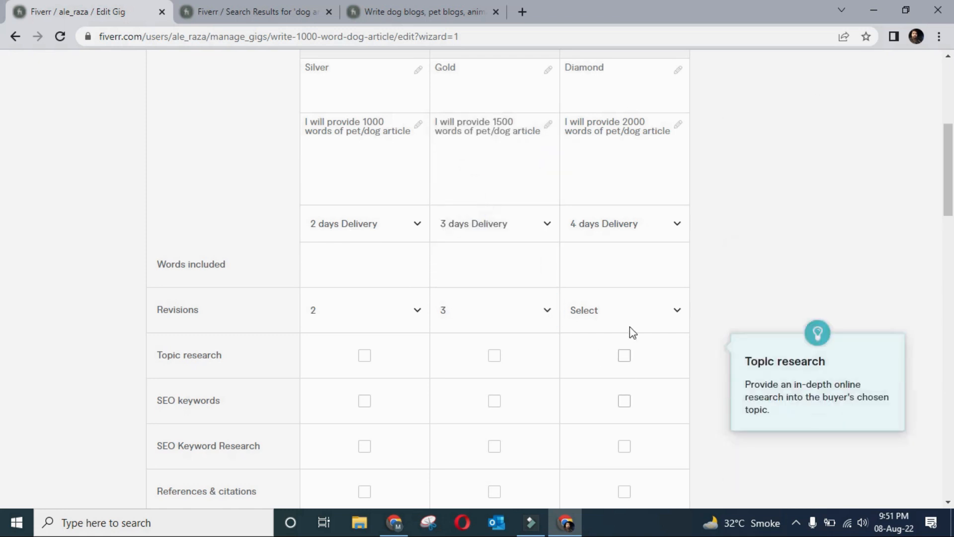
{"action": "left_click", "coordinate": [633, 310]}
{"action": "left_click_drag", "start_coordinate": [683, 124], "coordinate": [688, 252]}
{"action": "left_click", "coordinate": [641, 258]}
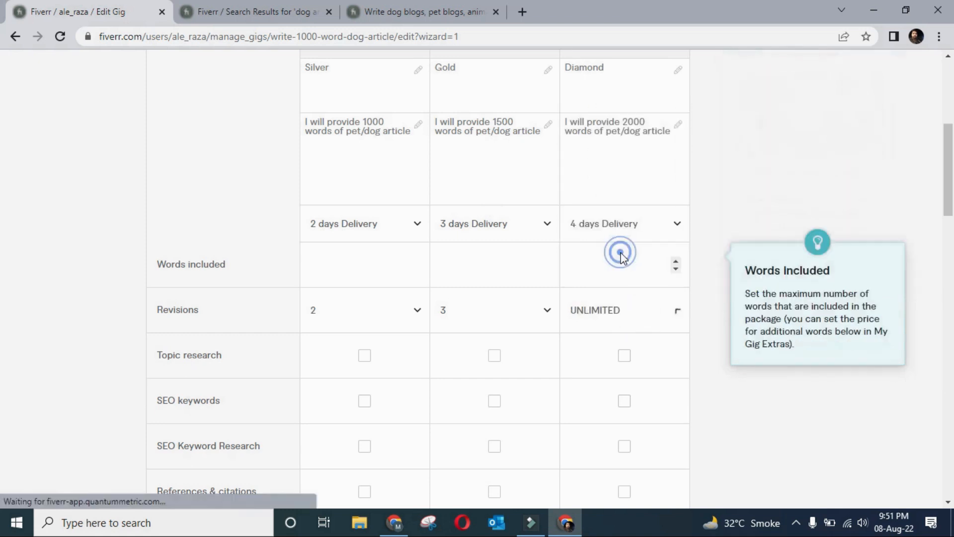
{"action": "scroll", "coordinate": [377, 356], "scroll_direction": "down", "scroll_amount": 1}
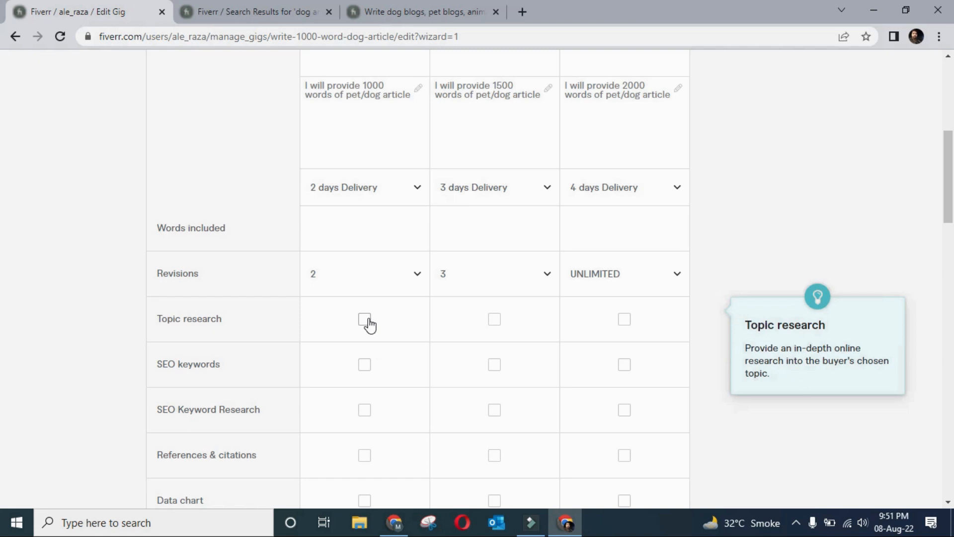
{"action": "scroll", "coordinate": [340, 344], "scroll_direction": "down", "scroll_amount": 1}
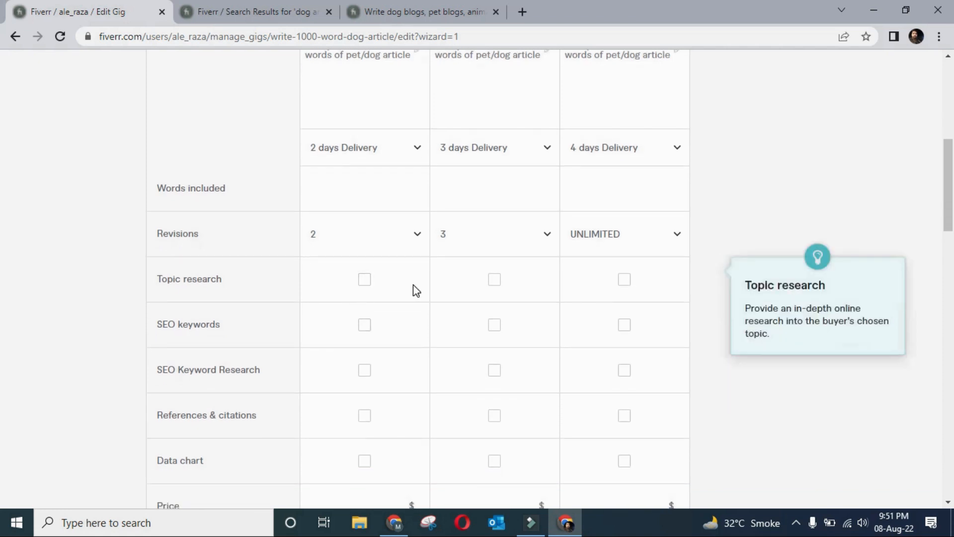
{"action": "left_click", "coordinate": [363, 283]}
{"action": "left_click", "coordinate": [364, 284]}
{"action": "scroll", "coordinate": [381, 328], "scroll_direction": "down", "scroll_amount": 1}
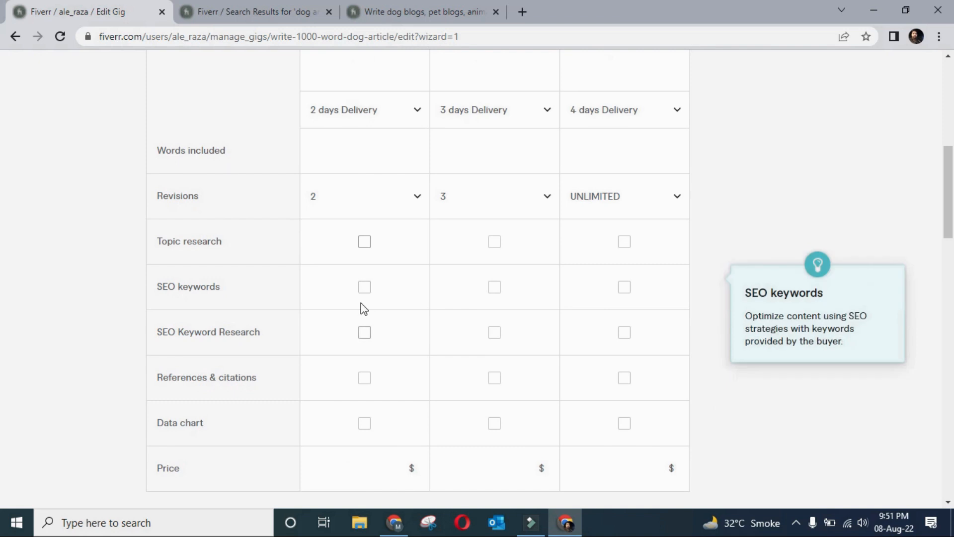
{"action": "left_click", "coordinate": [363, 288]}
{"action": "left_click", "coordinate": [363, 290]}
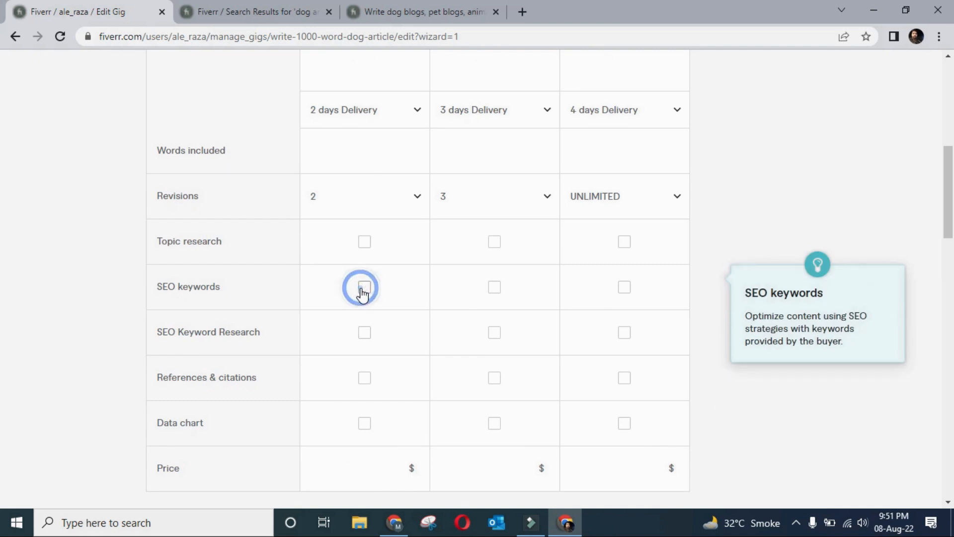
Step: Set the Basic package's price to $10
{"action": "scroll", "coordinate": [405, 281], "scroll_direction": "up", "scroll_amount": 5}
{"action": "scroll", "coordinate": [404, 281], "scroll_direction": "down", "scroll_amount": 4}
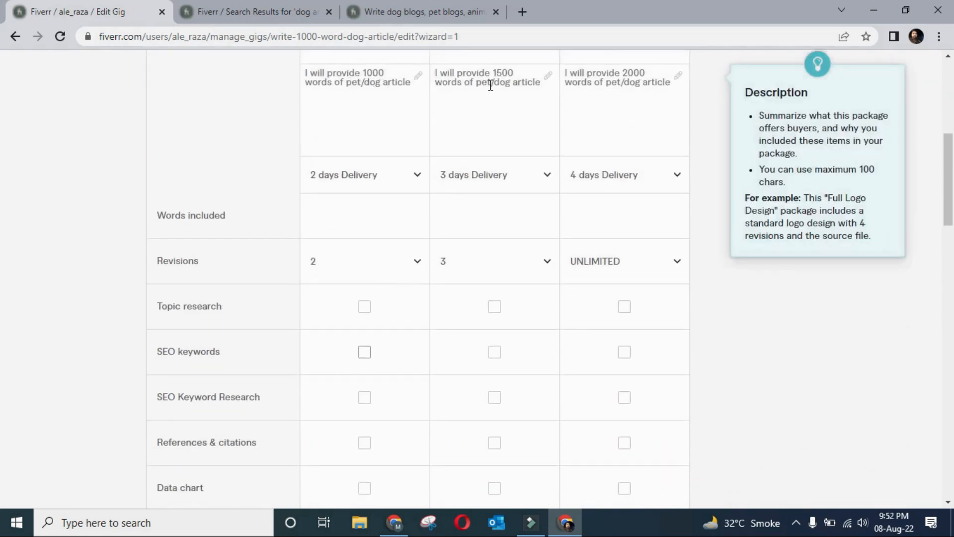
{"action": "scroll", "coordinate": [463, 245], "scroll_direction": "down", "scroll_amount": 3}
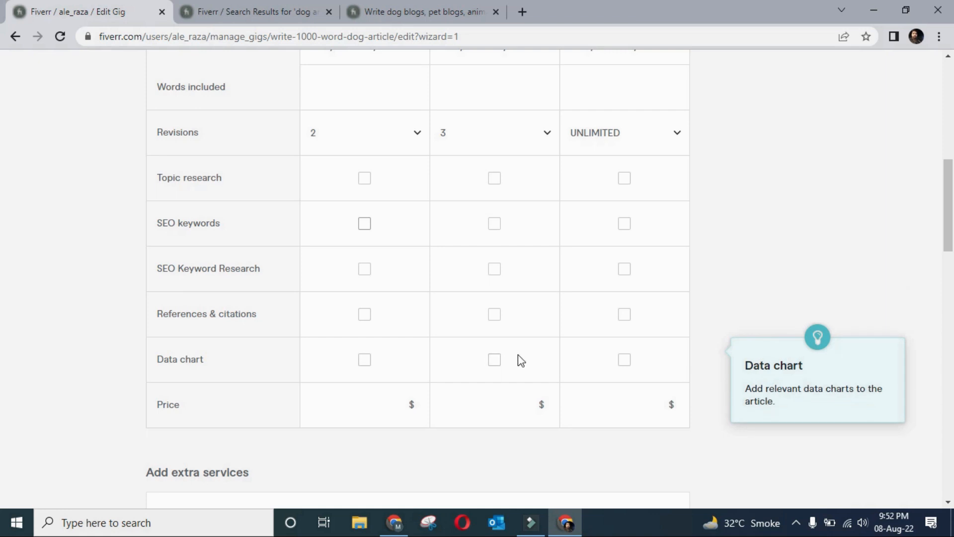
{"action": "left_click", "coordinate": [374, 404]}
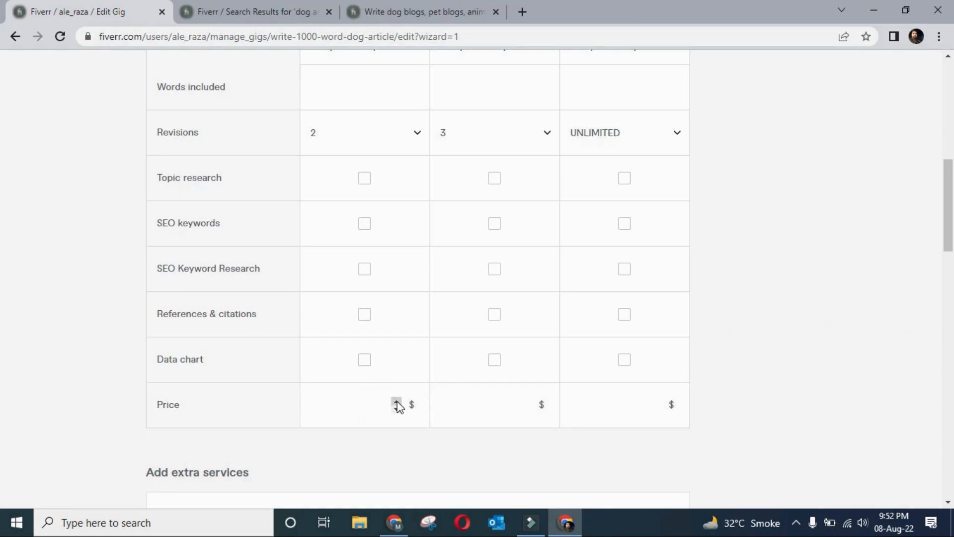
{"action": "left_click", "coordinate": [397, 409]}
{"action": "left_click", "coordinate": [396, 409]}
{"action": "left_click", "coordinate": [397, 414]}
{"action": "left_click", "coordinate": [396, 409]}
{"action": "left_click", "coordinate": [397, 406]}
{"action": "left_click", "coordinate": [397, 405]}
{"action": "left_click", "coordinate": [397, 409]}
{"action": "left_click", "coordinate": [396, 409]}
Step: Set the price to $15 for the Standard package and $20 for the Premium package
{"action": "left_click", "coordinate": [525, 401]}
{"action": "left_click", "coordinate": [525, 400]}
{"action": "left_click", "coordinate": [525, 400]}
{"action": "left_click", "coordinate": [656, 401]}
{"action": "left_click", "coordinate": [656, 401]}
{"action": "left_click", "coordinate": [656, 400]}
{"action": "left_click", "coordinate": [656, 401]}
{"action": "scroll", "coordinate": [609, 454], "scroll_direction": "down", "scroll_amount": 1}
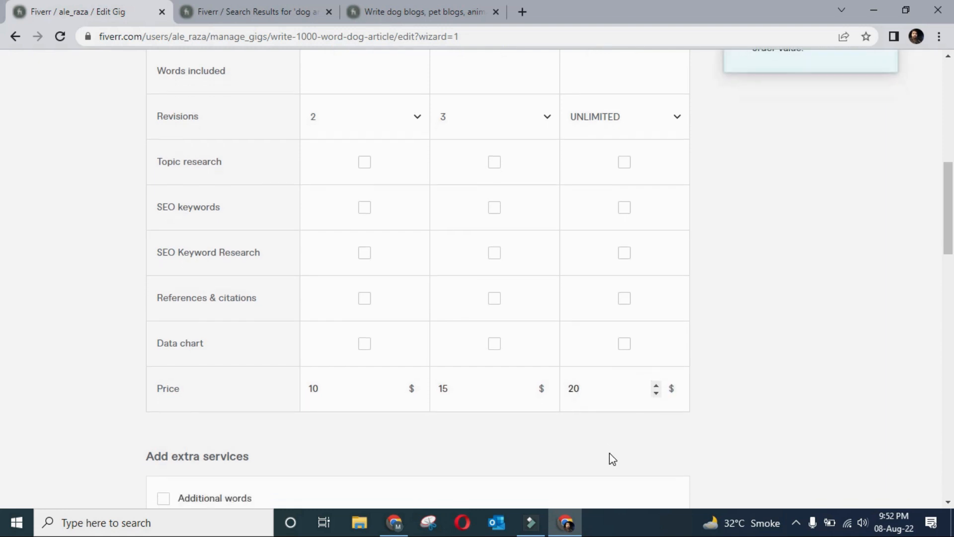
Step: Review the Basic package of the competing dog and pet blog gig for its price, word limit and included extras
{"action": "scroll", "coordinate": [610, 453], "scroll_direction": "up", "scroll_amount": 3}
{"action": "scroll", "coordinate": [609, 452], "scroll_direction": "down", "scroll_amount": 8}
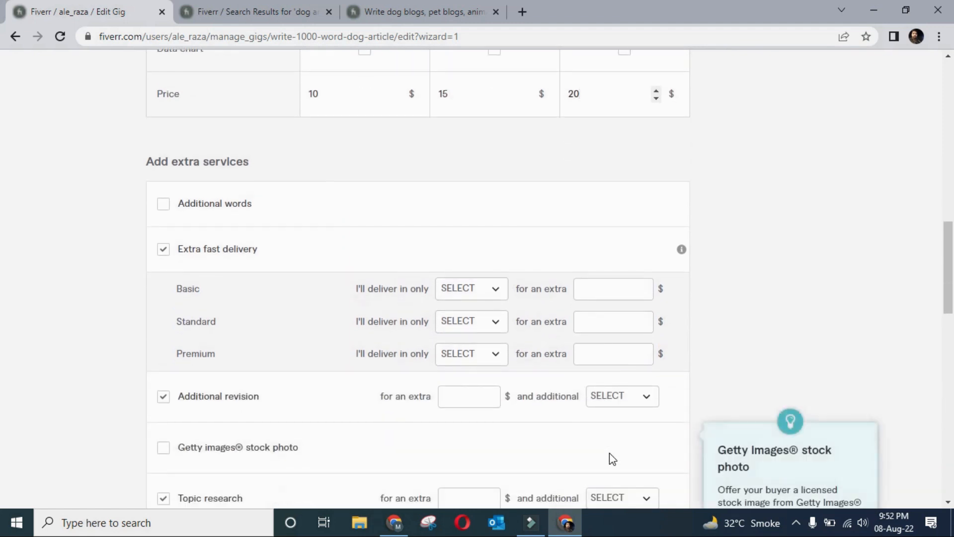
{"action": "left_click", "coordinate": [247, 4]}
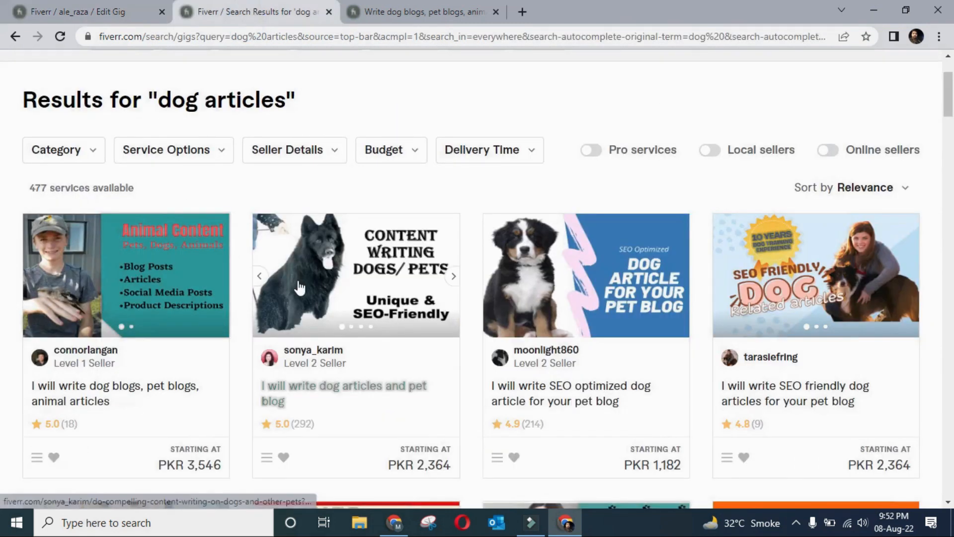
{"action": "left_click", "coordinate": [385, 11]}
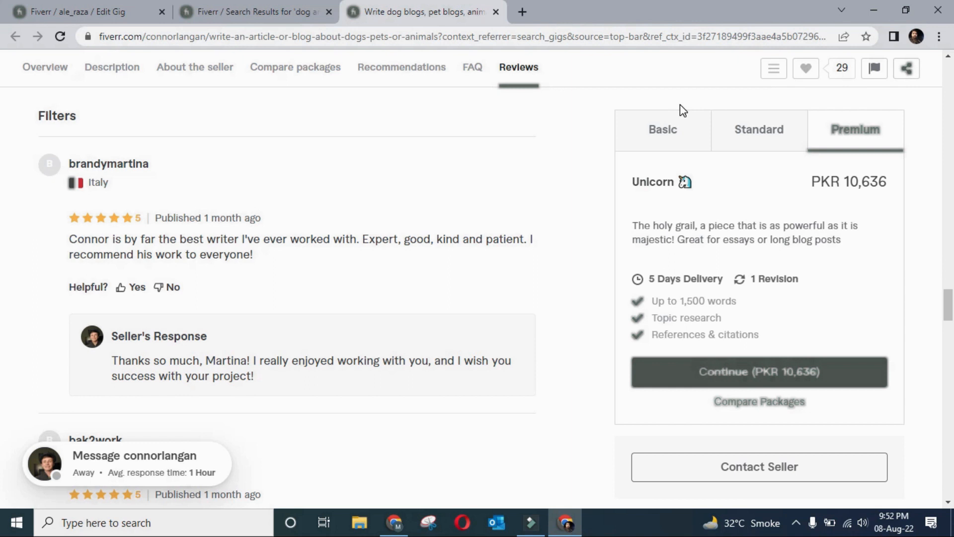
{"action": "left_click", "coordinate": [662, 132]}
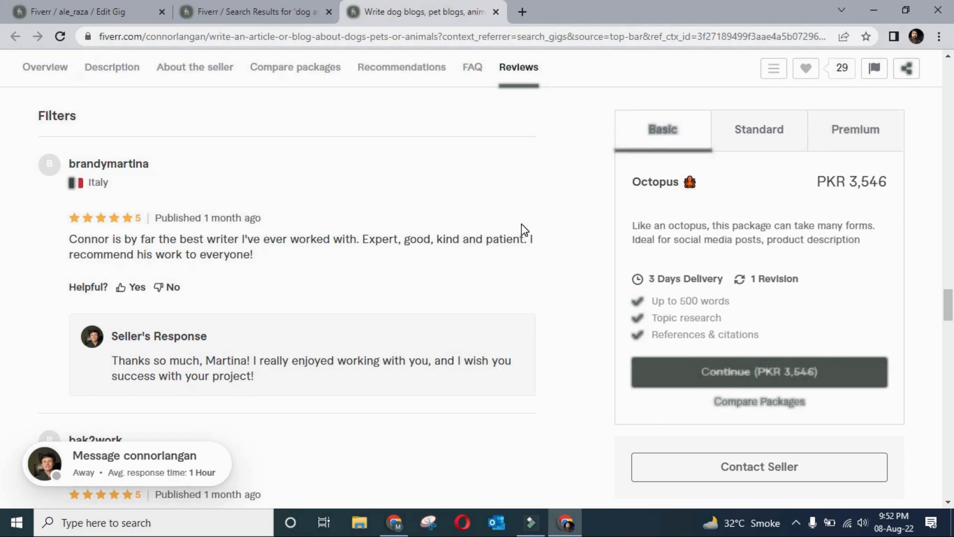
{"action": "scroll", "coordinate": [522, 229], "scroll_direction": "down", "scroll_amount": 3}
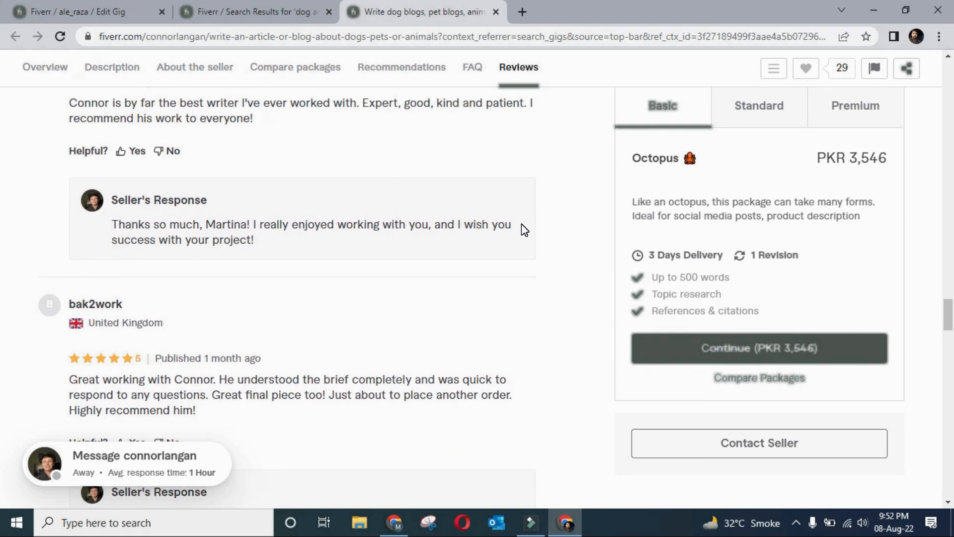
Step: Return to the gig being edited and enable the Additional words extra service
{"action": "left_click", "coordinate": [88, 11]}
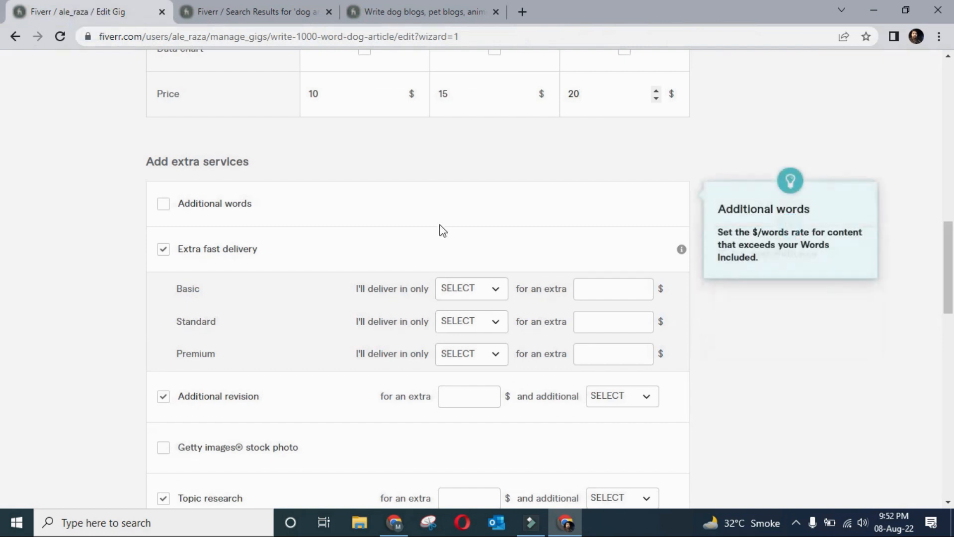
{"action": "scroll", "coordinate": [439, 230], "scroll_direction": "up", "scroll_amount": 1}
{"action": "scroll", "coordinate": [441, 231], "scroll_direction": "down", "scroll_amount": 1}
{"action": "scroll", "coordinate": [441, 231], "scroll_direction": "down", "scroll_amount": 1}
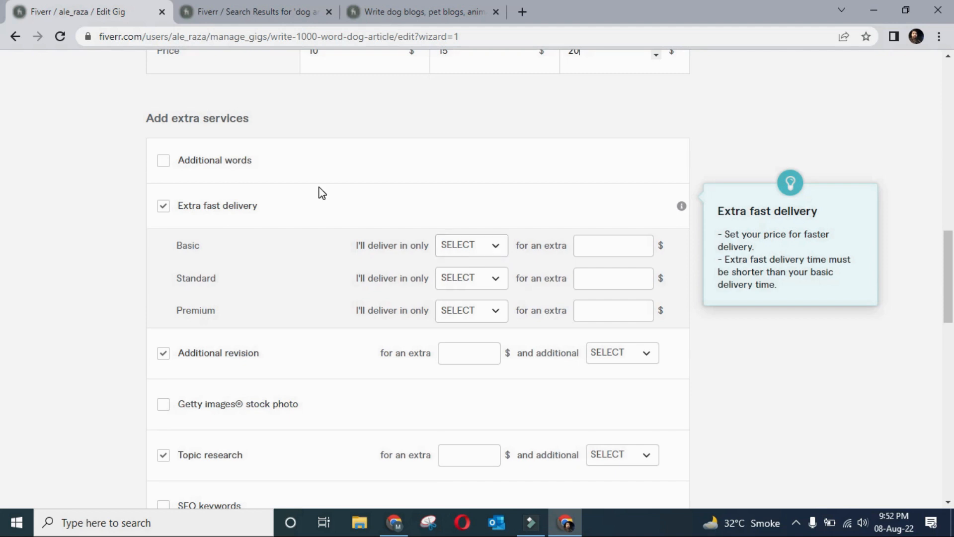
{"action": "left_click", "coordinate": [163, 159]}
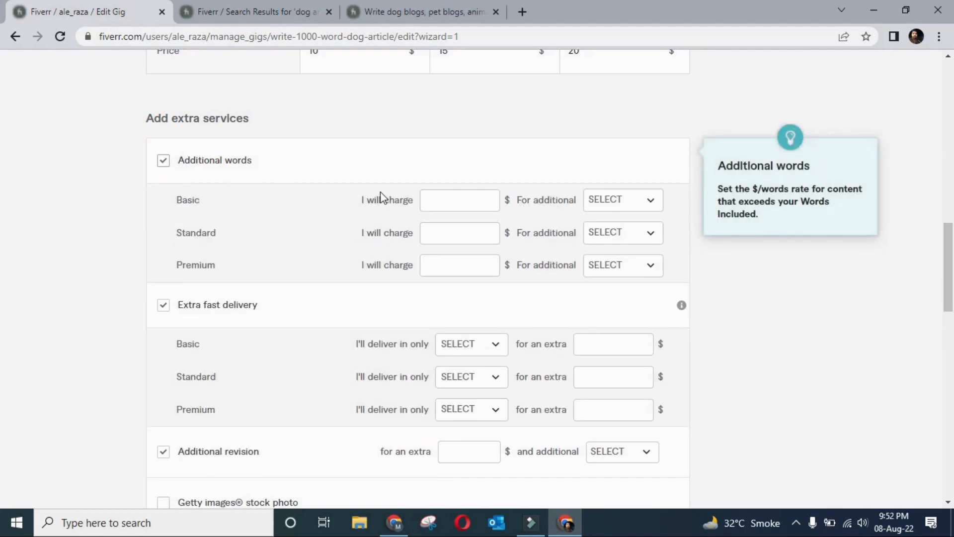
Step: Charge $5 for an additional 200 words in the Basic package
{"action": "scroll", "coordinate": [385, 198], "scroll_direction": "up", "scroll_amount": 2}
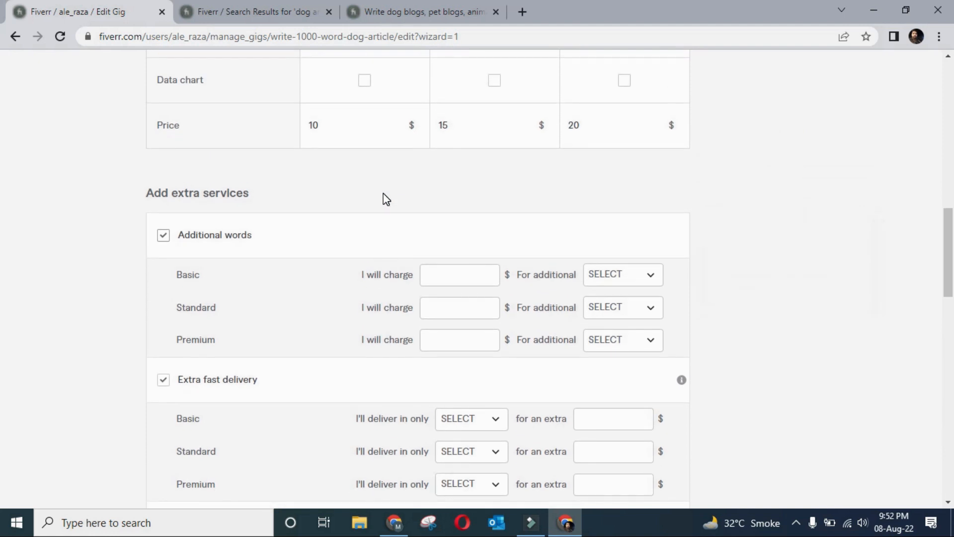
{"action": "scroll", "coordinate": [467, 247], "scroll_direction": "down", "scroll_amount": 1}
{"action": "left_click", "coordinate": [463, 255]}
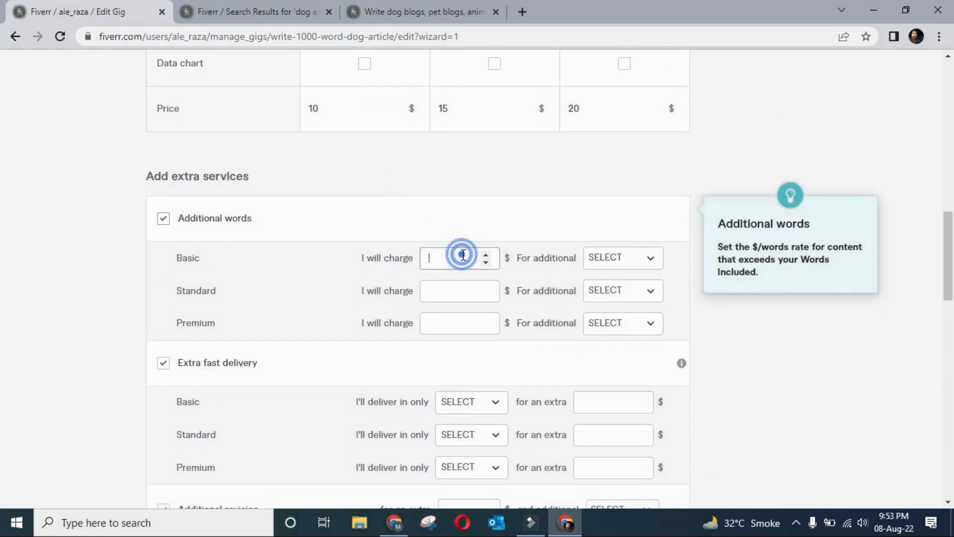
{"action": "type", "text": "5"}
{"action": "left_click", "coordinate": [646, 260]}
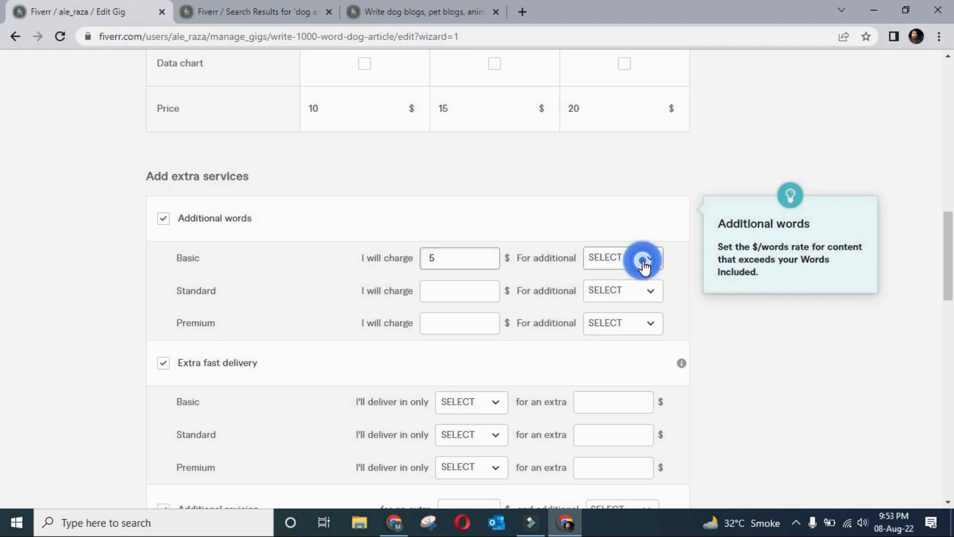
{"action": "left_click", "coordinate": [654, 267]}
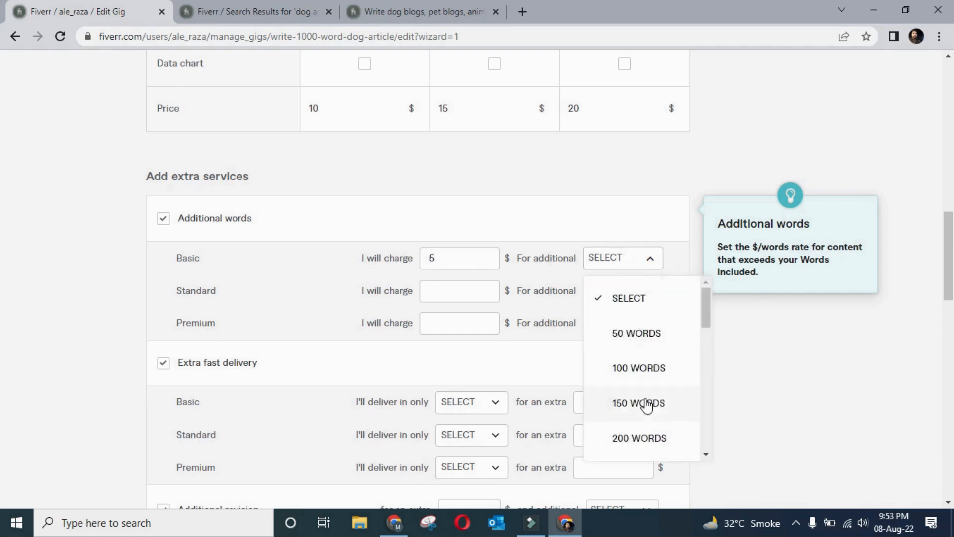
{"action": "scroll", "coordinate": [646, 380], "scroll_direction": "down", "scroll_amount": 1}
{"action": "left_click", "coordinate": [634, 405]}
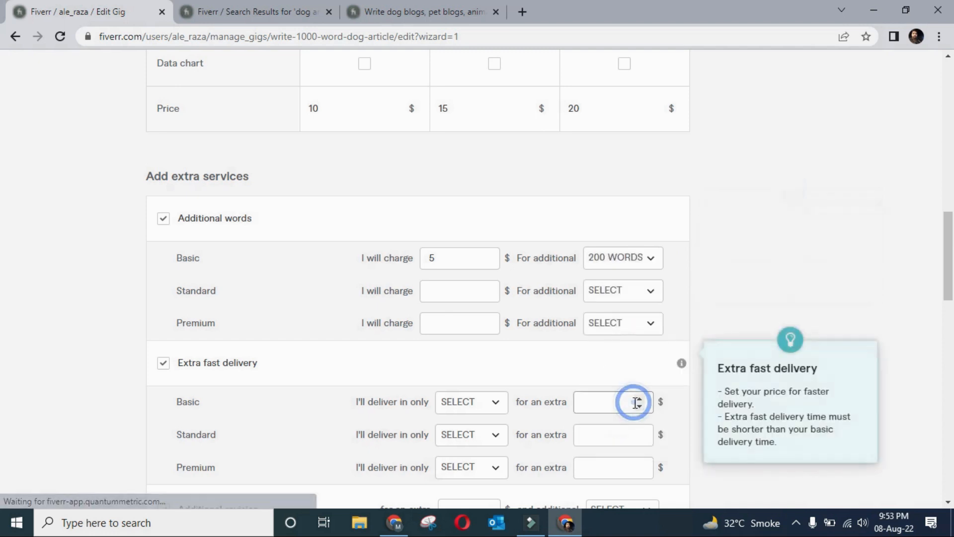
Step: Set the Standard package's additional words charge to $5 for 200 words
{"action": "left_click", "coordinate": [460, 291]}
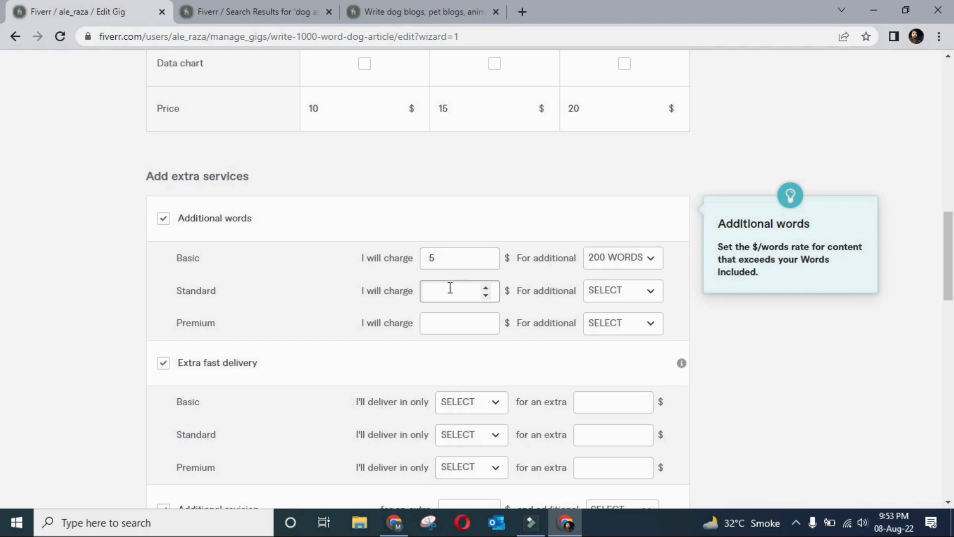
{"action": "left_click", "coordinate": [647, 292]}
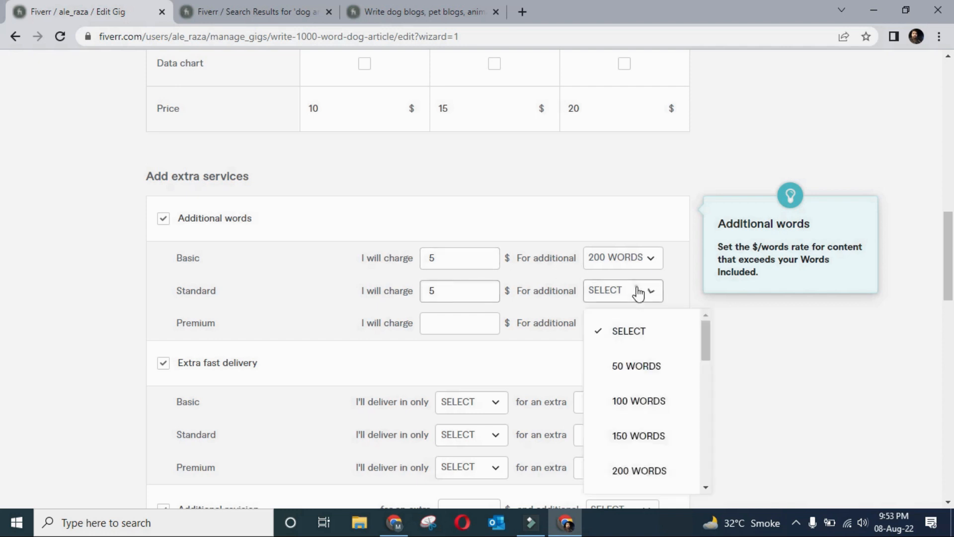
{"action": "right_click", "coordinate": [630, 462]}
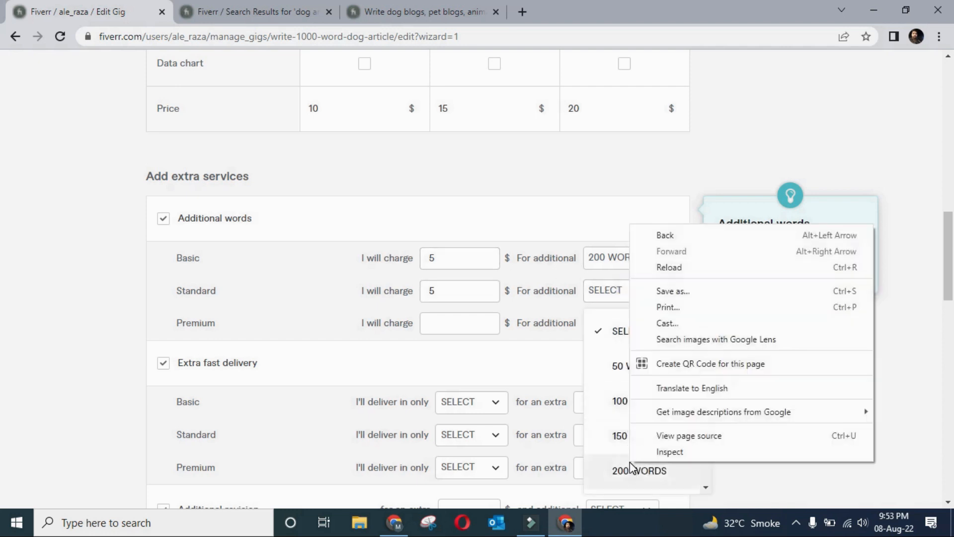
{"action": "left_click", "coordinate": [616, 468]}
{"action": "left_click", "coordinate": [611, 469]}
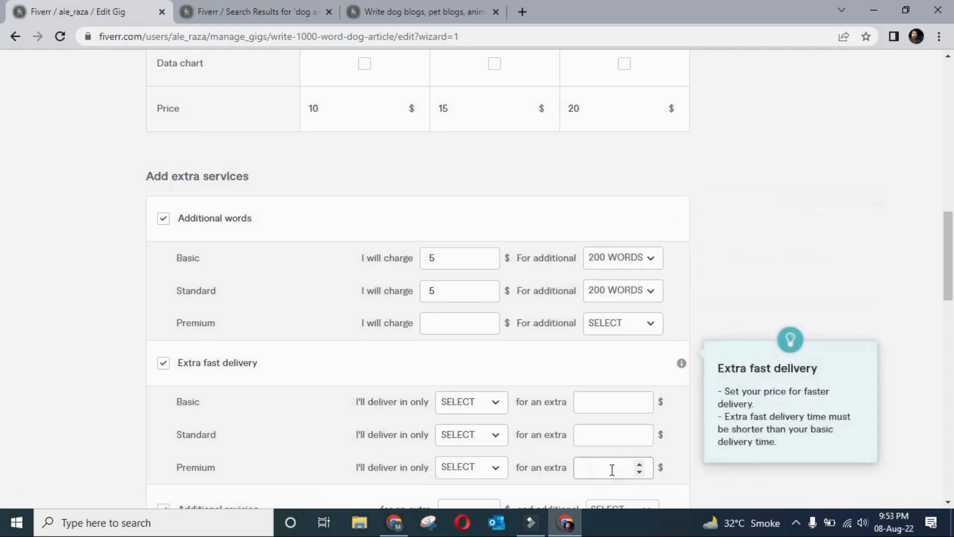
Step: Charge $5 for an additional 200 words in the Premium package
{"action": "left_click", "coordinate": [452, 324]}
{"action": "type", "text": "5"}
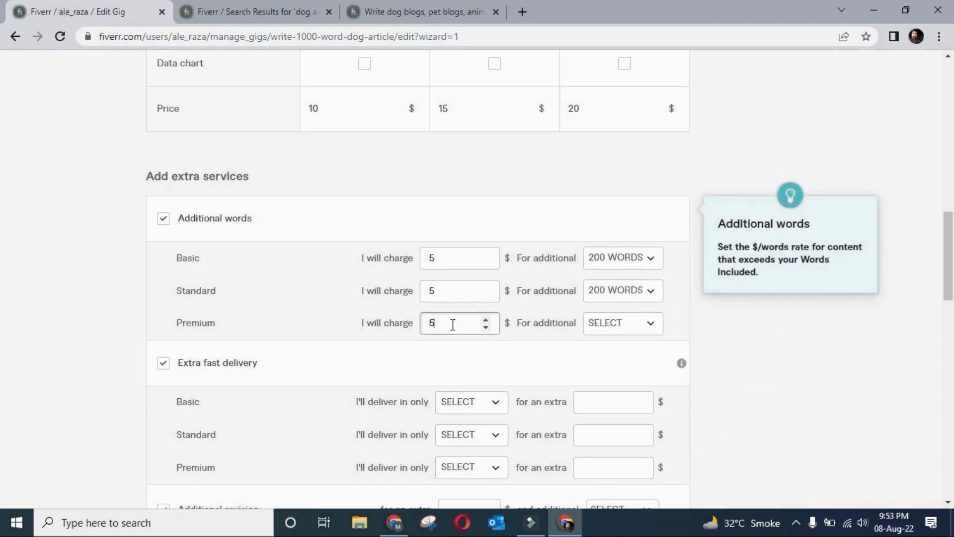
{"action": "left_click", "coordinate": [635, 329]}
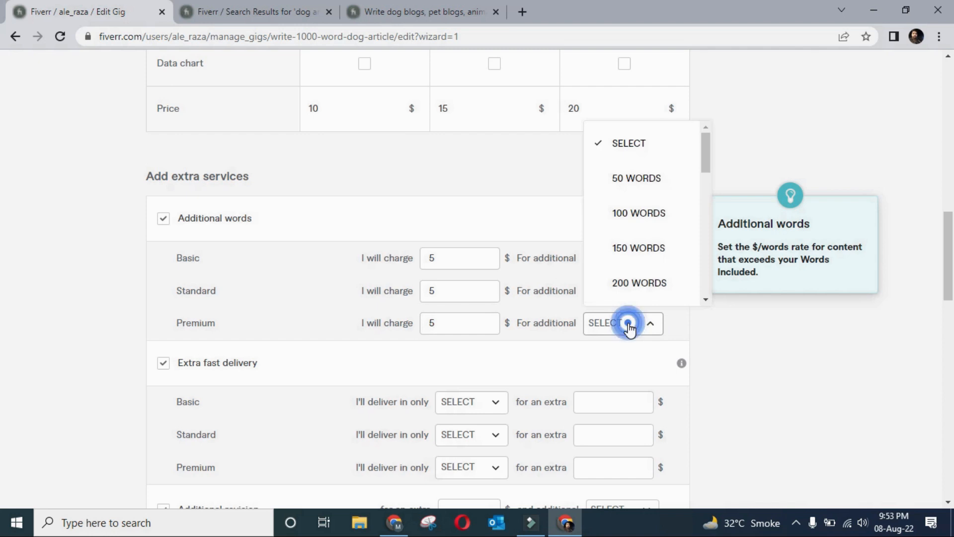
{"action": "left_click", "coordinate": [639, 280]}
{"action": "scroll", "coordinate": [516, 341], "scroll_direction": "down", "scroll_amount": 3}
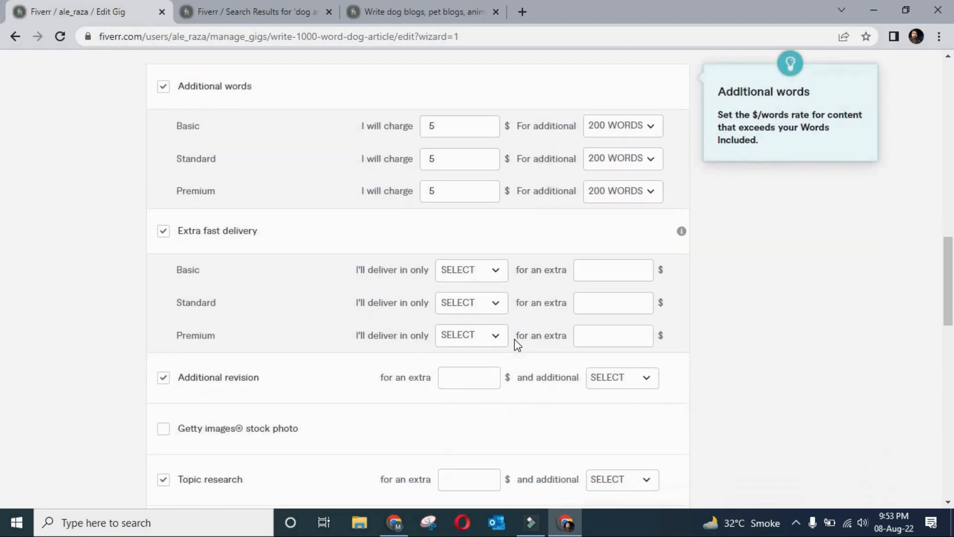
Step: Review the three packages' descriptions, delivery times, revisions and prices before pricing the faster delivery
{"action": "left_click", "coordinate": [493, 222]}
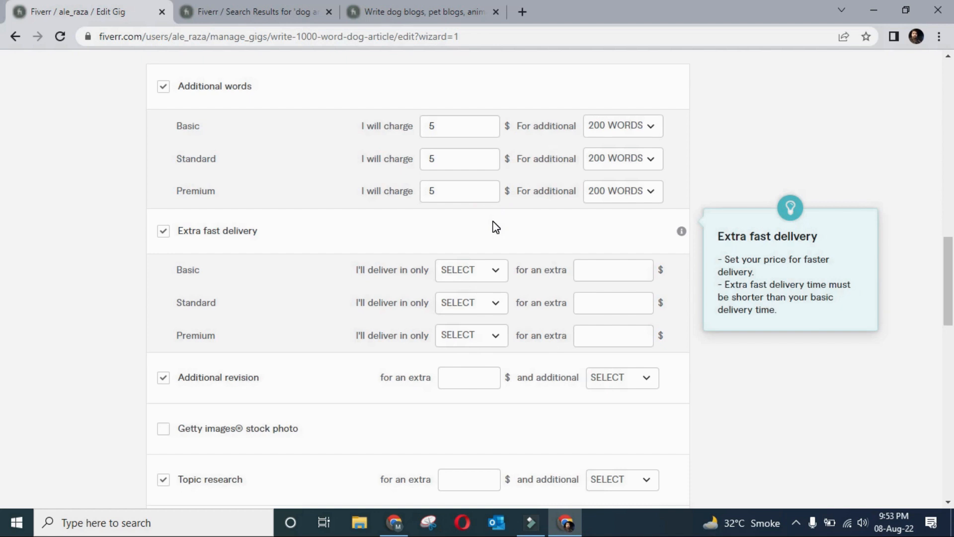
{"action": "scroll", "coordinate": [318, 163], "scroll_direction": "up", "scroll_amount": 10}
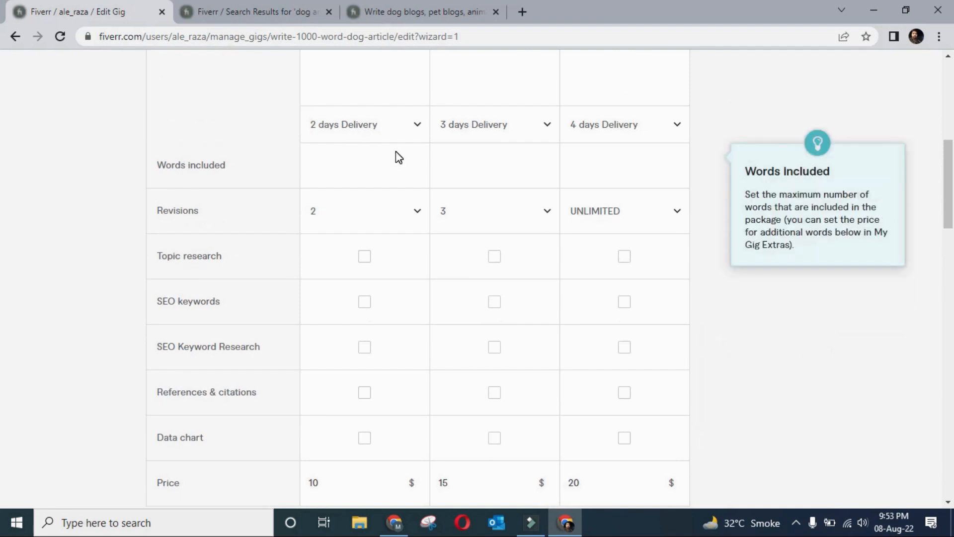
{"action": "scroll", "coordinate": [395, 151], "scroll_direction": "up", "scroll_amount": 5}
{"action": "scroll", "coordinate": [359, 283], "scroll_direction": "down", "scroll_amount": 1}
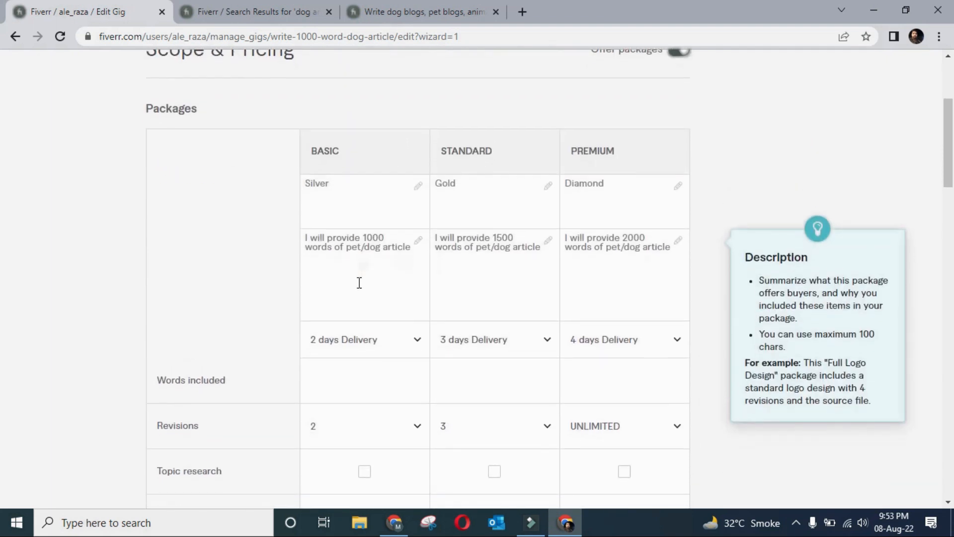
{"action": "scroll", "coordinate": [359, 283], "scroll_direction": "down", "scroll_amount": 8}
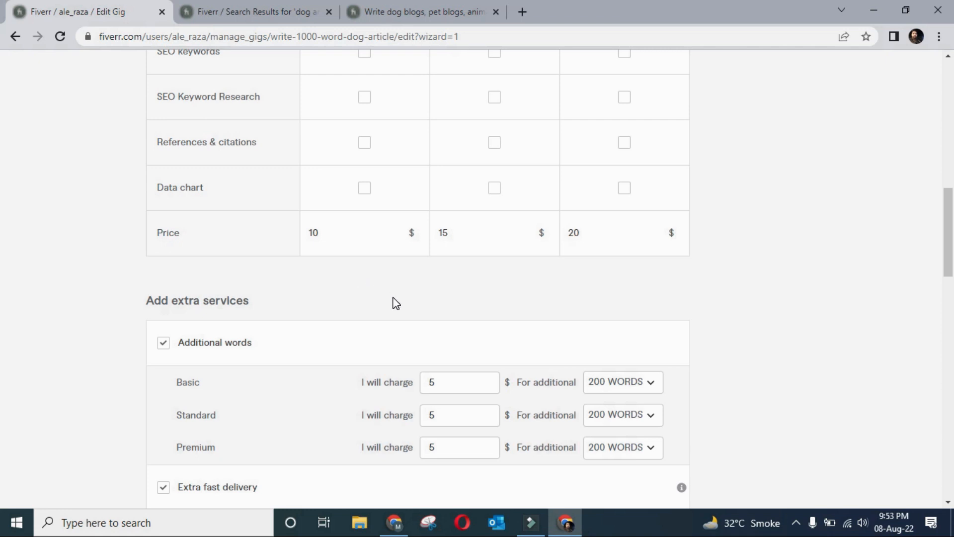
{"action": "scroll", "coordinate": [397, 303], "scroll_direction": "down", "scroll_amount": 1}
{"action": "mouse_move", "coordinate": [393, 301]}
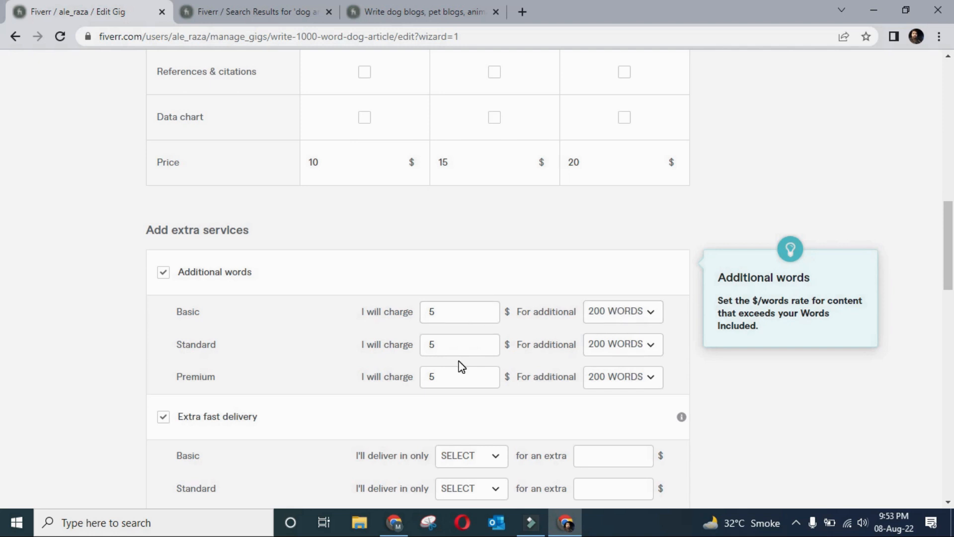
Step: Set the Basic package's extra fast delivery to 1 day for an extra $5
{"action": "scroll", "coordinate": [469, 374], "scroll_direction": "down", "scroll_amount": 3}
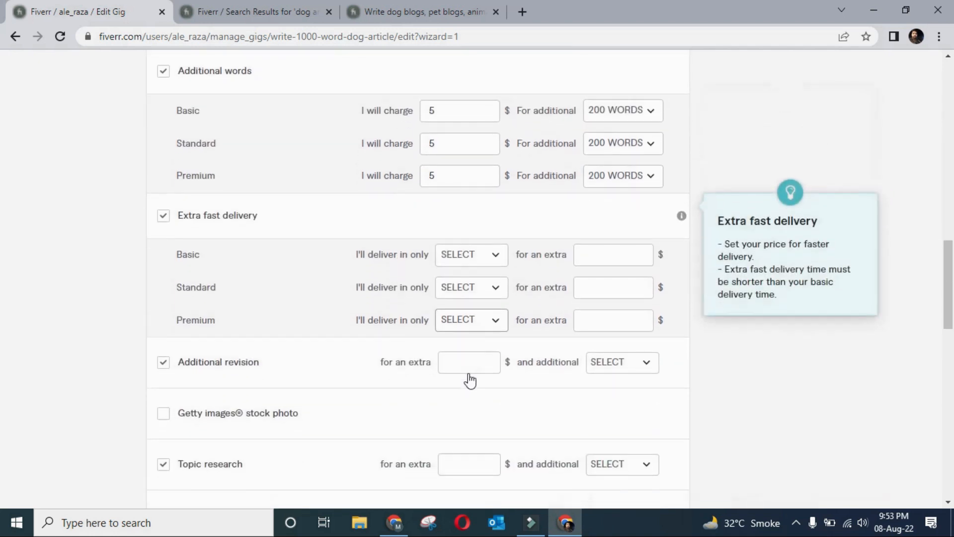
{"action": "left_click", "coordinate": [494, 256]}
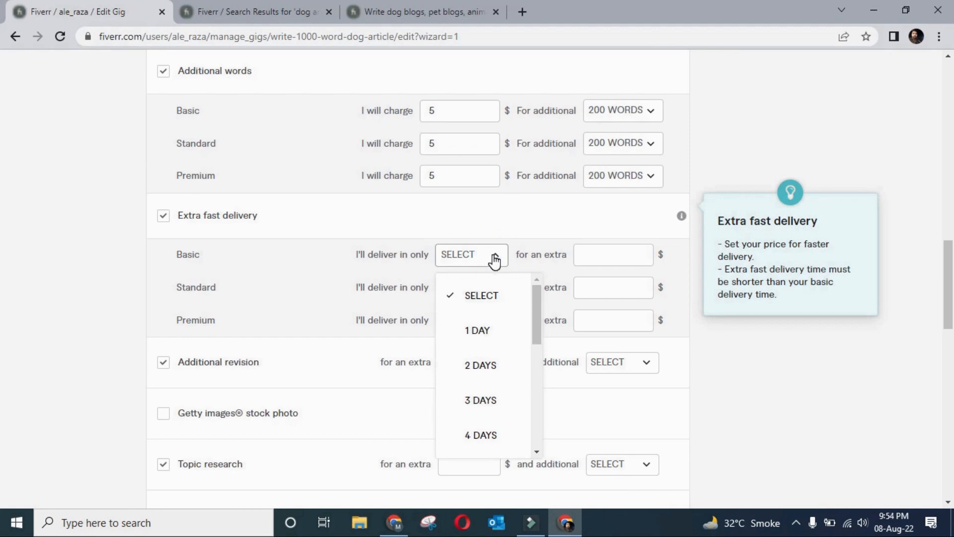
{"action": "left_click", "coordinate": [478, 332]}
{"action": "left_click", "coordinate": [588, 260]}
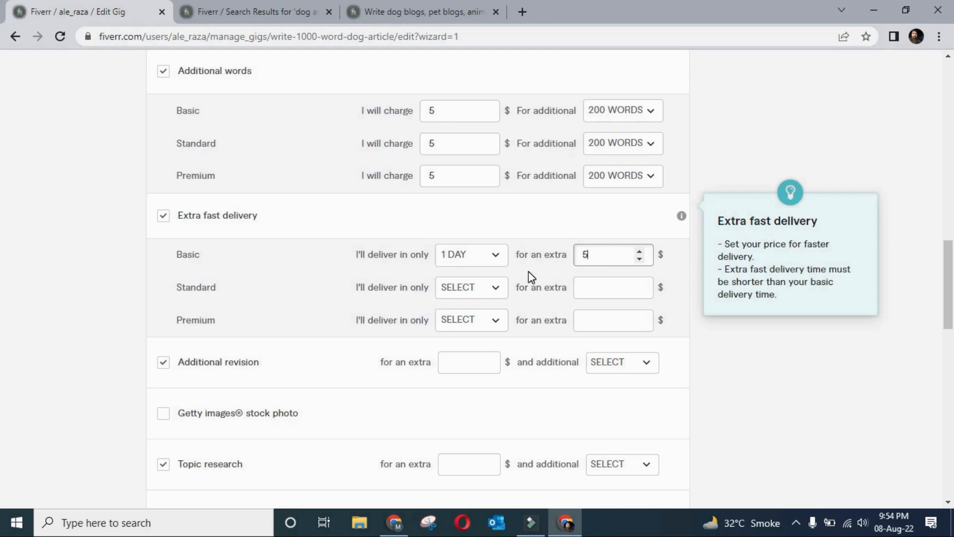
Step: Set extra fast delivery to 2 days for an extra $5 in Standard and 2 days for an extra $8 in Premium
{"action": "left_click", "coordinate": [494, 288]}
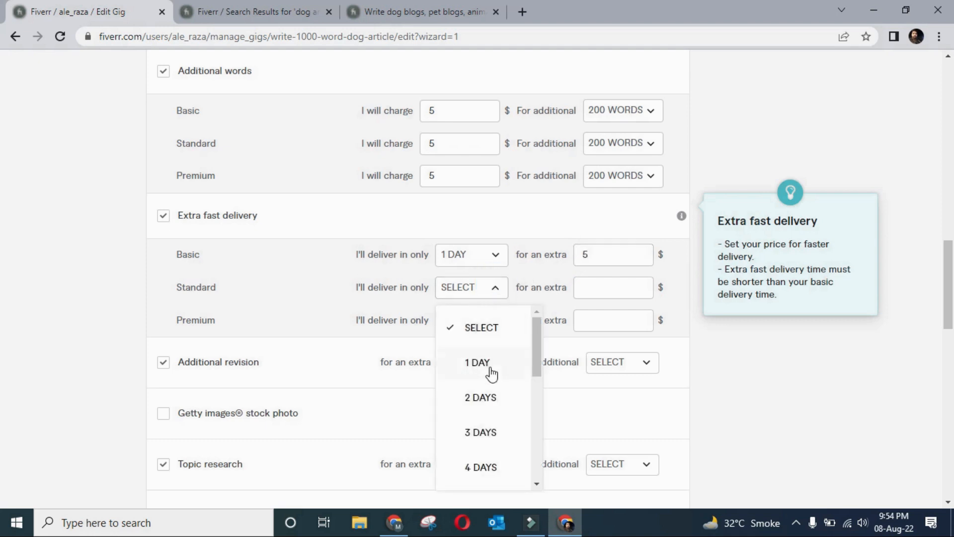
{"action": "left_click", "coordinate": [480, 401]}
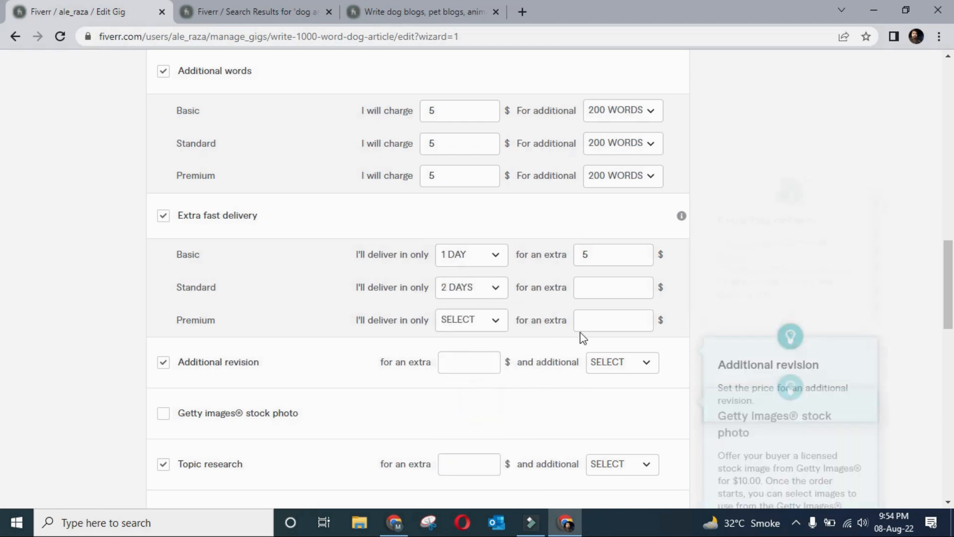
{"action": "left_click", "coordinate": [595, 286]}
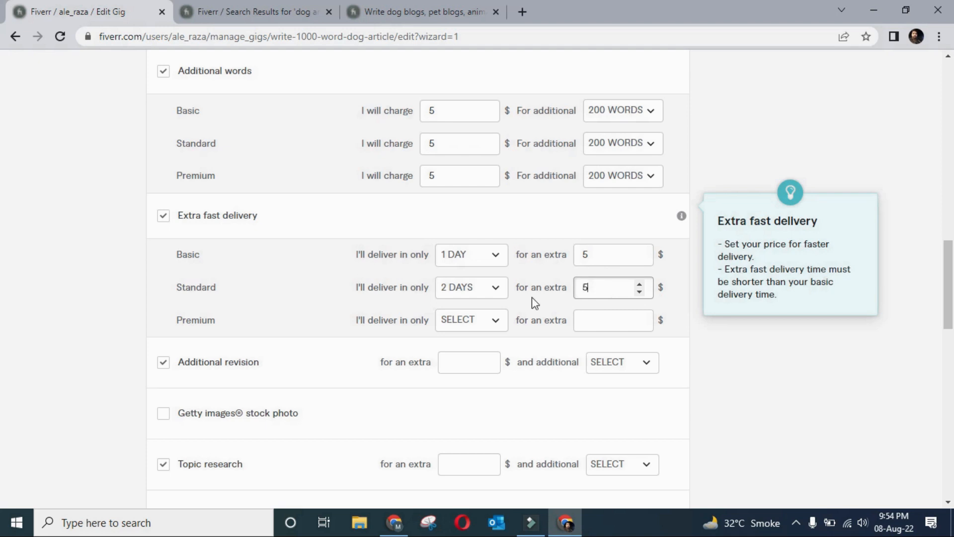
{"action": "left_click", "coordinate": [490, 320]}
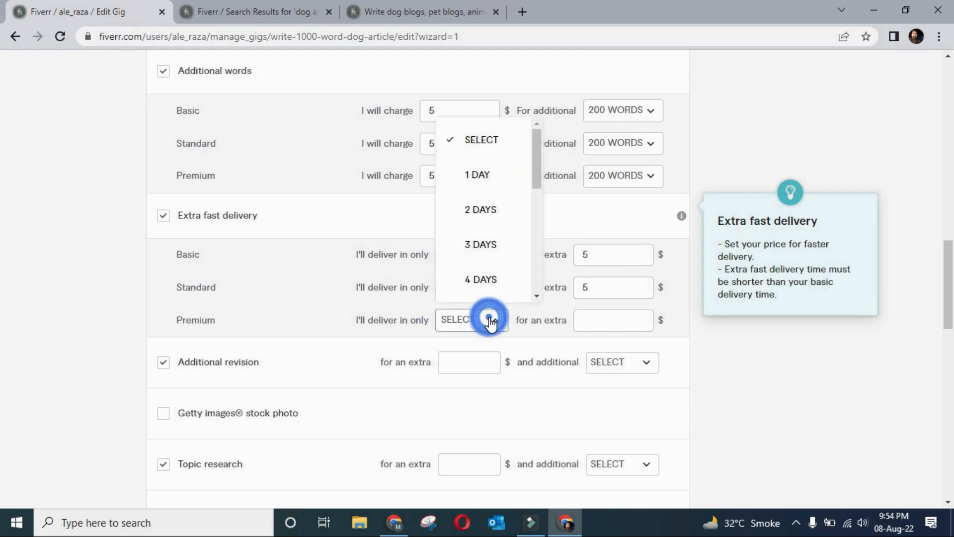
{"action": "left_click", "coordinate": [486, 222]}
{"action": "left_click", "coordinate": [601, 322]}
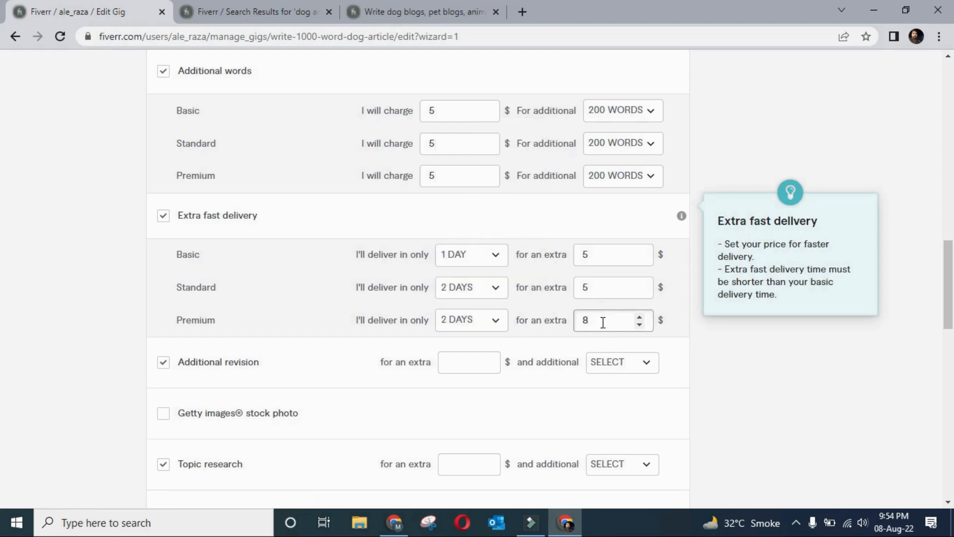
Step: Examine the remaining extra services, including the additional time options for Additional revision
{"action": "scroll", "coordinate": [503, 394], "scroll_direction": "down", "scroll_amount": 1}
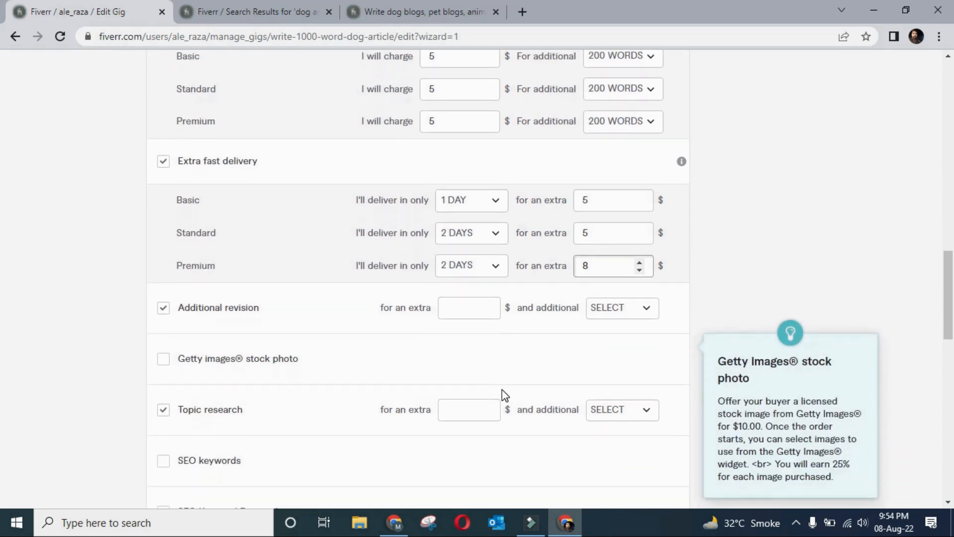
{"action": "scroll", "coordinate": [502, 395], "scroll_direction": "down", "scroll_amount": 1}
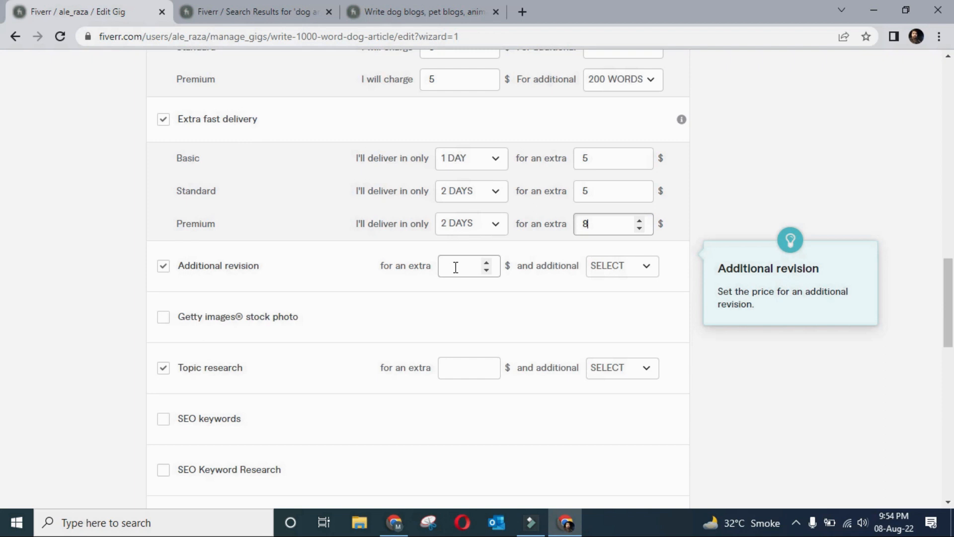
{"action": "left_click", "coordinate": [646, 270]}
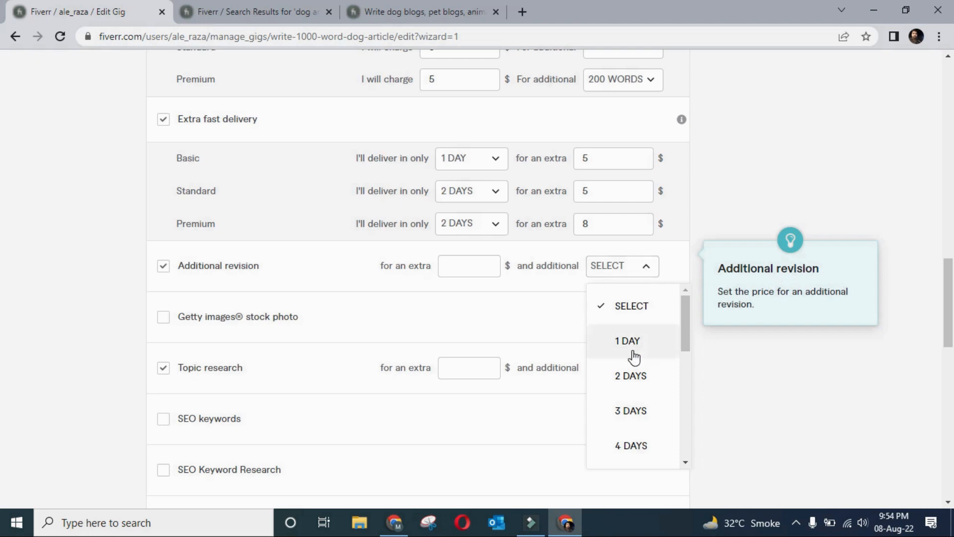
{"action": "left_click", "coordinate": [539, 318]}
{"action": "scroll", "coordinate": [539, 317], "scroll_direction": "down", "scroll_amount": 3}
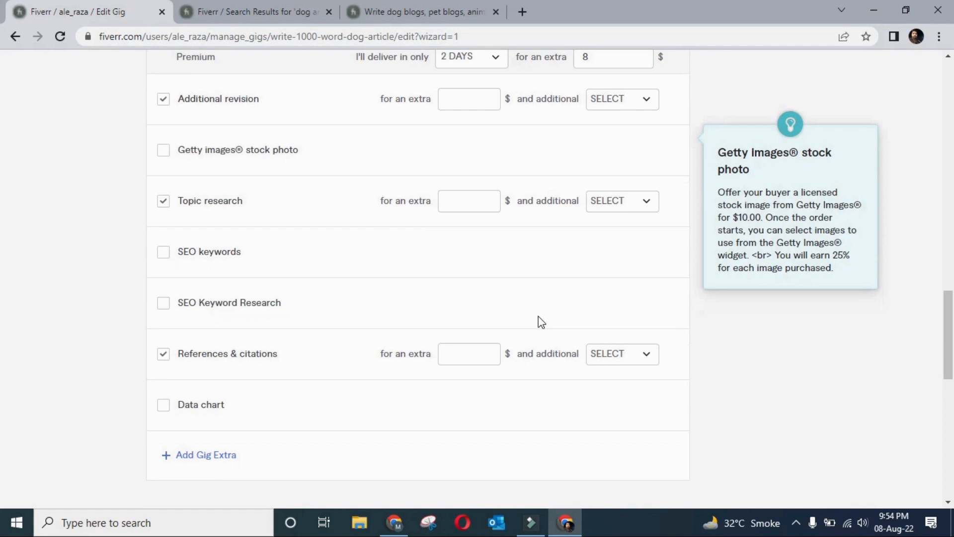
{"action": "scroll", "coordinate": [538, 316], "scroll_direction": "down", "scroll_amount": 1}
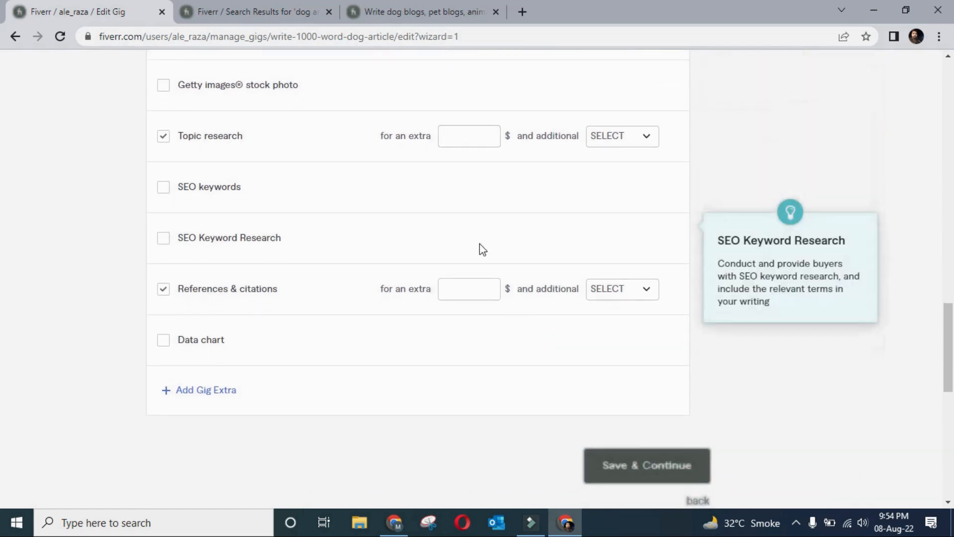
{"action": "scroll", "coordinate": [483, 248], "scroll_direction": "down", "scroll_amount": 1}
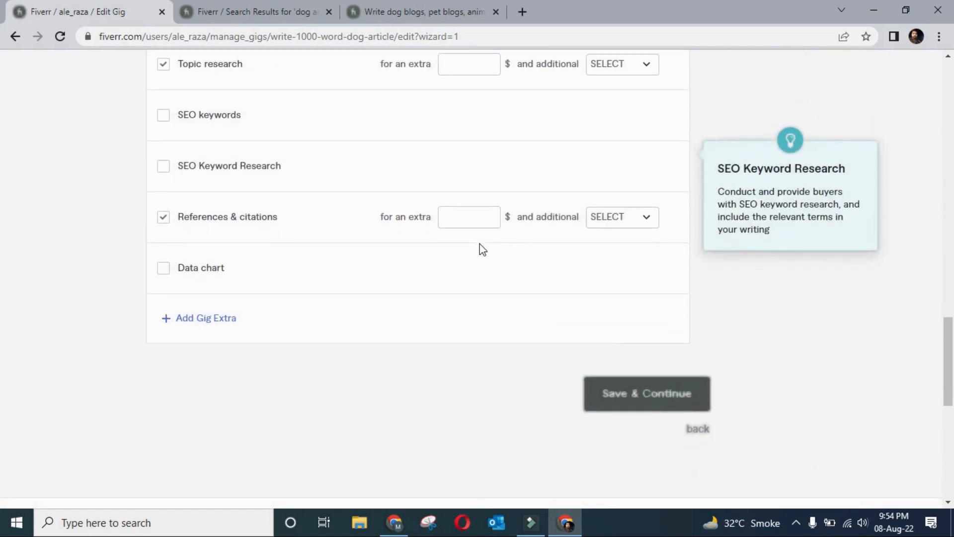
{"action": "left_click", "coordinate": [204, 319]}
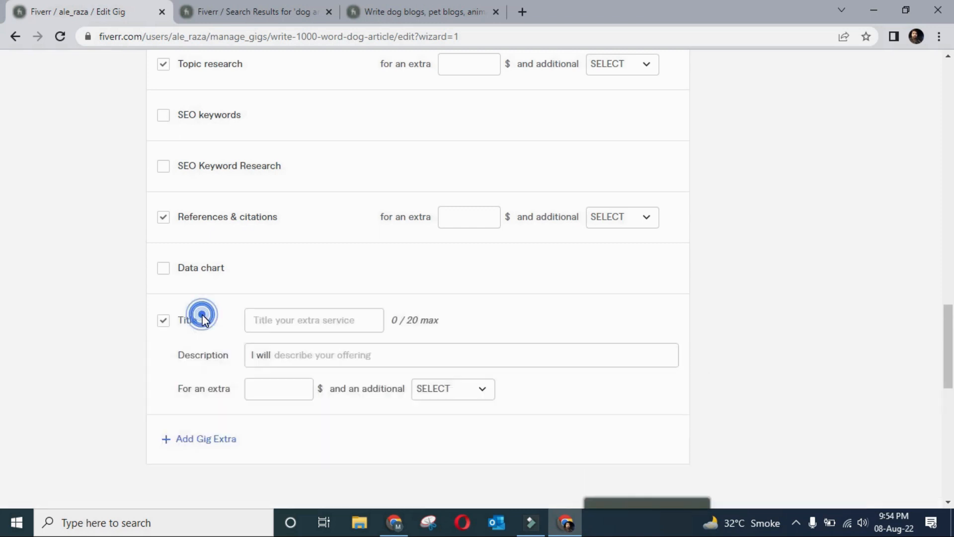
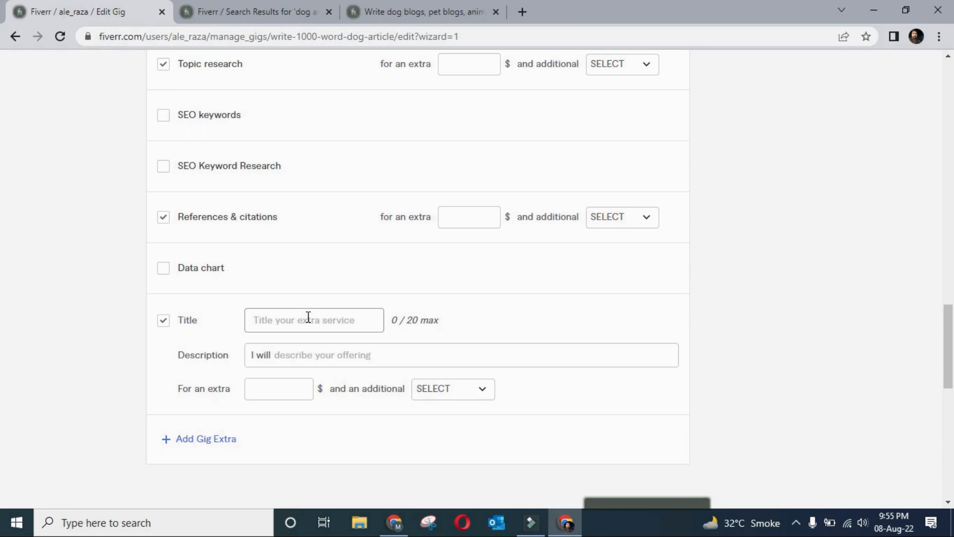
{"action": "mouse_move", "coordinate": [176, 272]}
{"action": "left_click", "coordinate": [163, 320]}
Step: Save the pricing section and continue to the gig's Description & FAQ section
{"action": "scroll", "coordinate": [511, 375], "scroll_direction": "down", "scroll_amount": 3}
{"action": "left_click", "coordinate": [650, 357]}
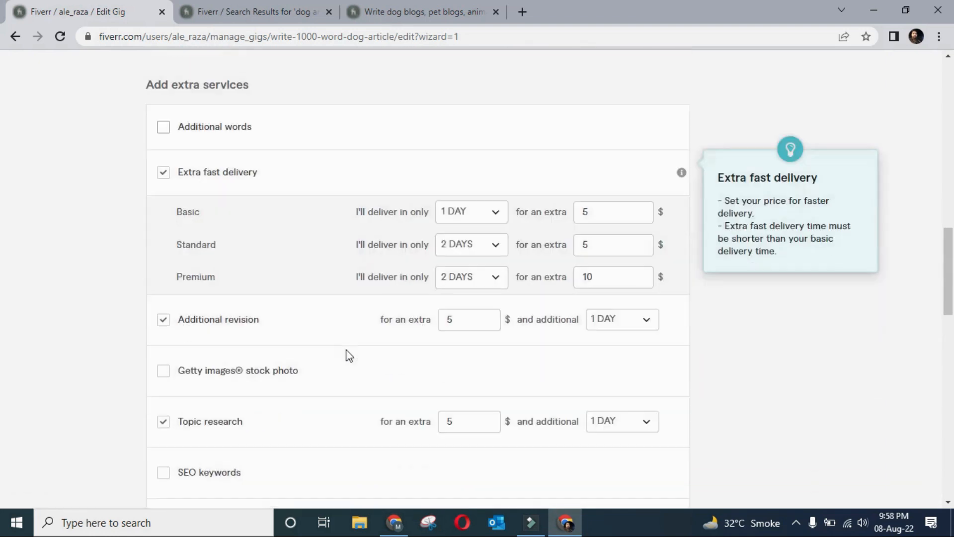
{"action": "scroll", "coordinate": [347, 353], "scroll_direction": "down", "scroll_amount": 12}
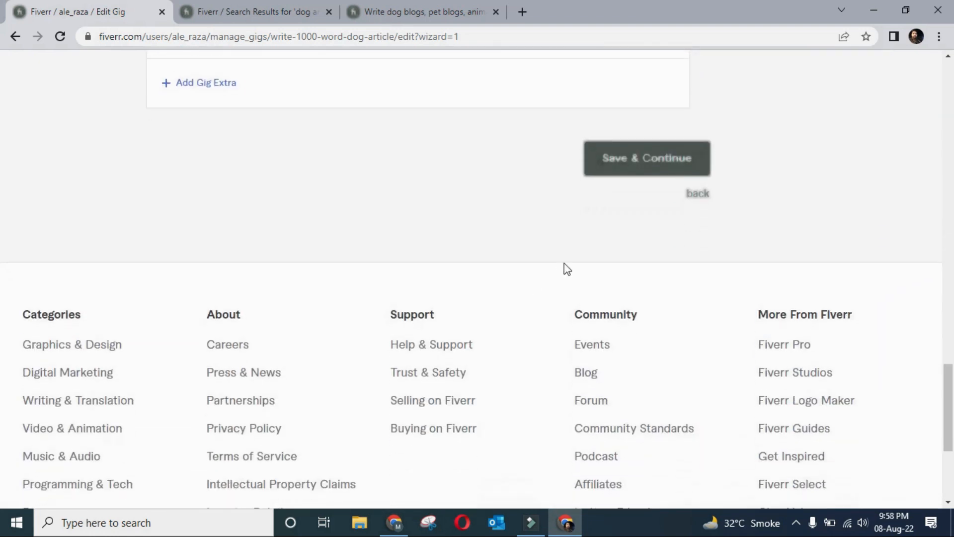
{"action": "left_click", "coordinate": [618, 145]}
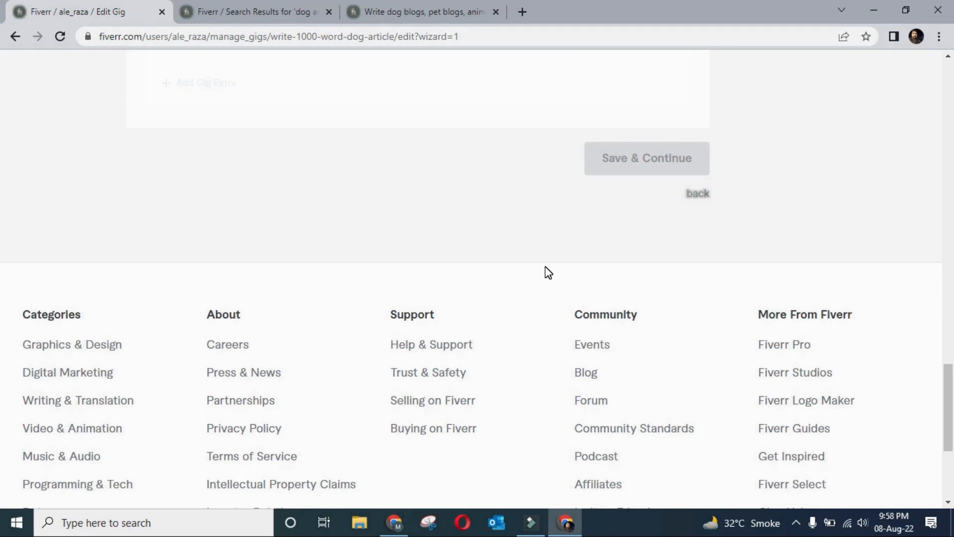
{"action": "scroll", "coordinate": [545, 267], "scroll_direction": "down", "scroll_amount": 2}
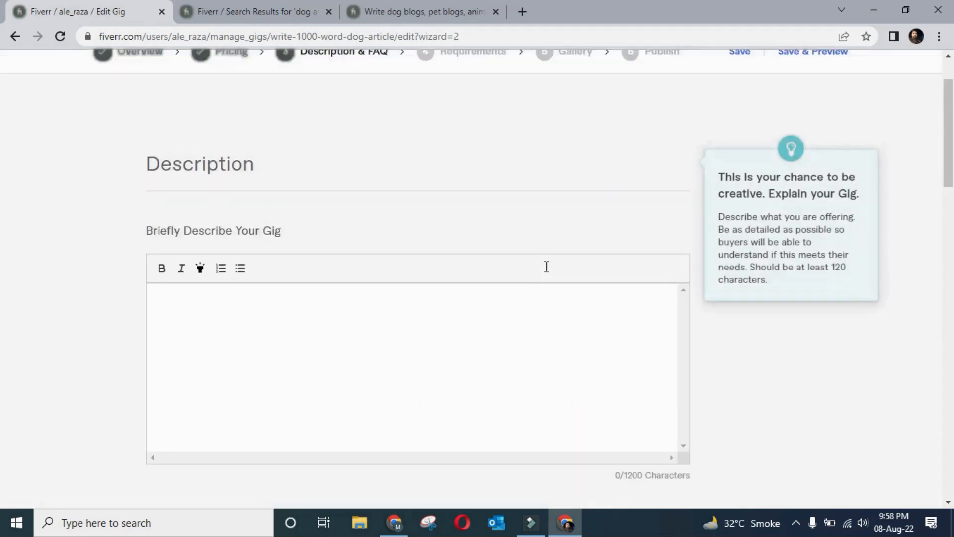
{"action": "scroll", "coordinate": [426, 399], "scroll_direction": "down", "scroll_amount": 1}
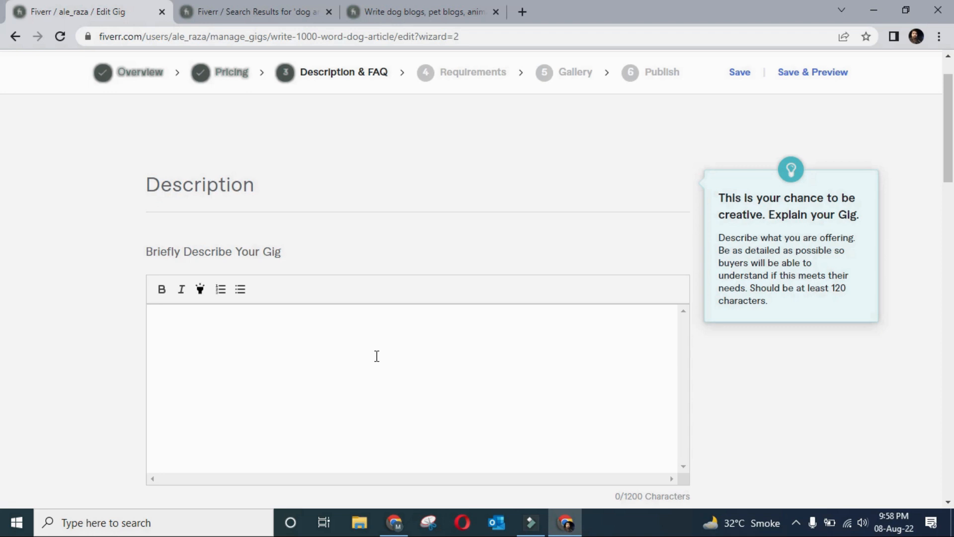
Step: Examine the About This Gig description of the open dog blogs, pet blogs and animal articles gig
{"action": "left_click", "coordinate": [261, 7]}
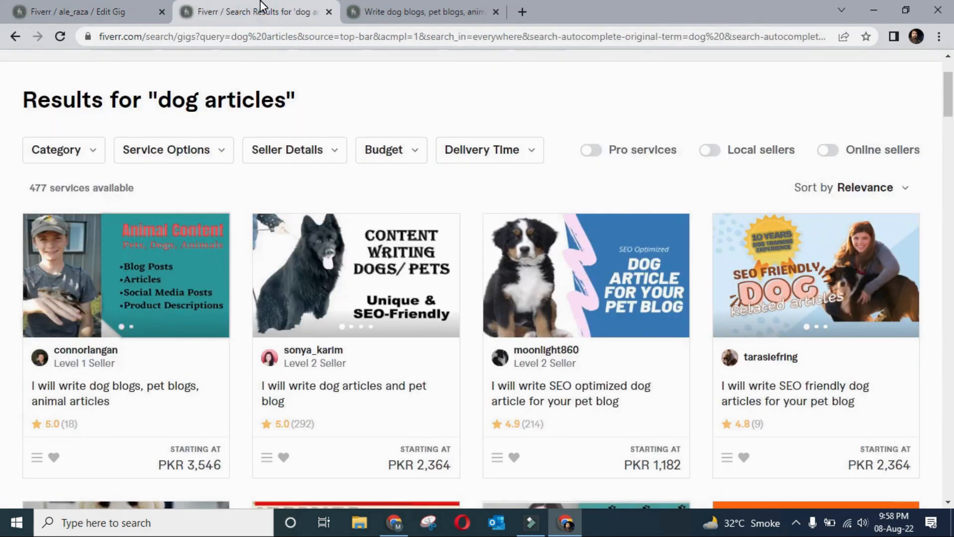
{"action": "left_click", "coordinate": [388, 7]}
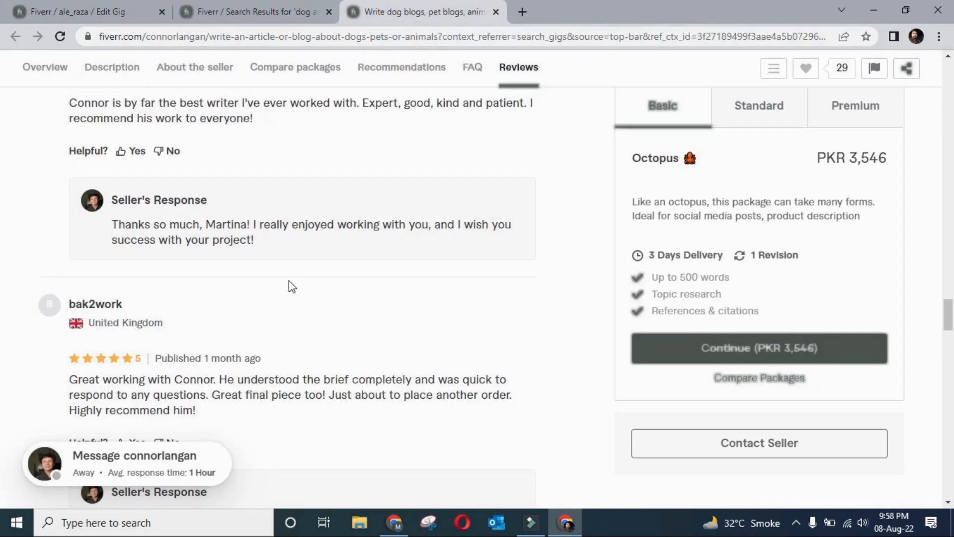
{"action": "scroll", "coordinate": [288, 283], "scroll_direction": "up", "scroll_amount": 5}
{"action": "scroll", "coordinate": [289, 283], "scroll_direction": "up", "scroll_amount": 10}
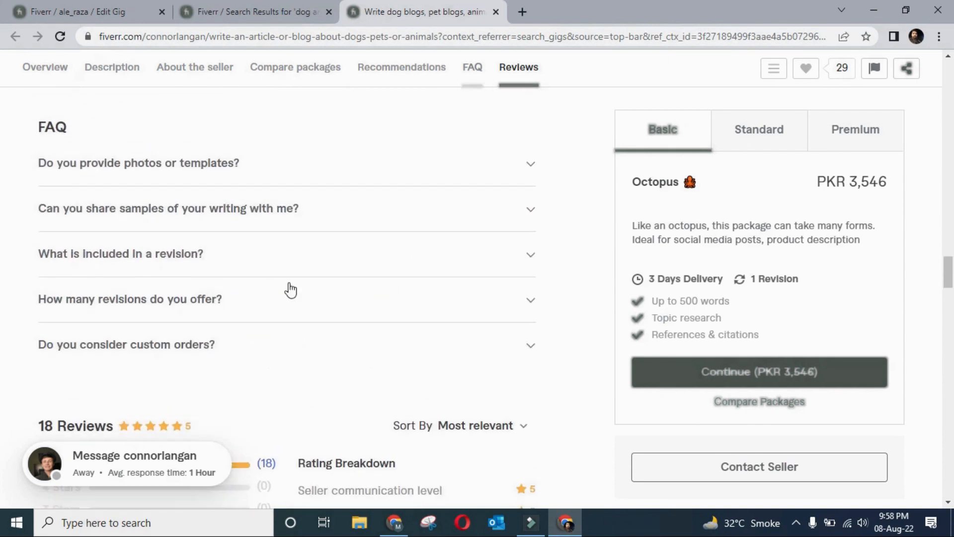
{"action": "scroll", "coordinate": [289, 282], "scroll_direction": "up", "scroll_amount": 15}
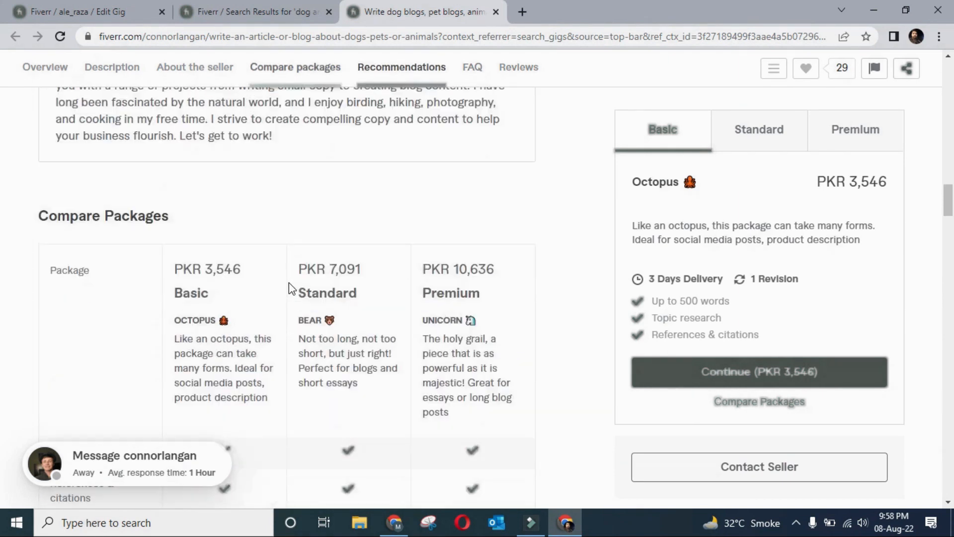
{"action": "scroll", "coordinate": [288, 283], "scroll_direction": "down", "scroll_amount": 6}
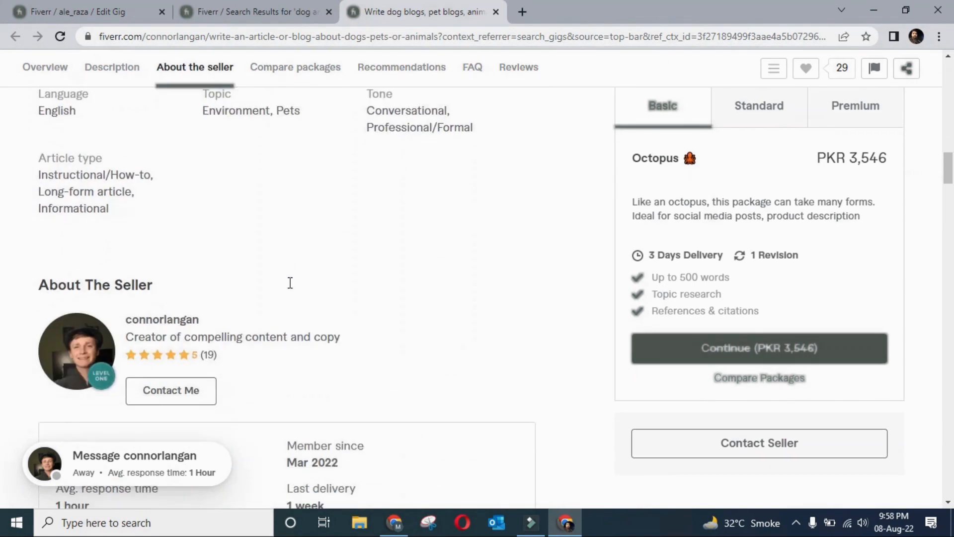
{"action": "scroll", "coordinate": [289, 283], "scroll_direction": "up", "scroll_amount": 8}
{"action": "scroll", "coordinate": [290, 284], "scroll_direction": "up", "scroll_amount": 3}
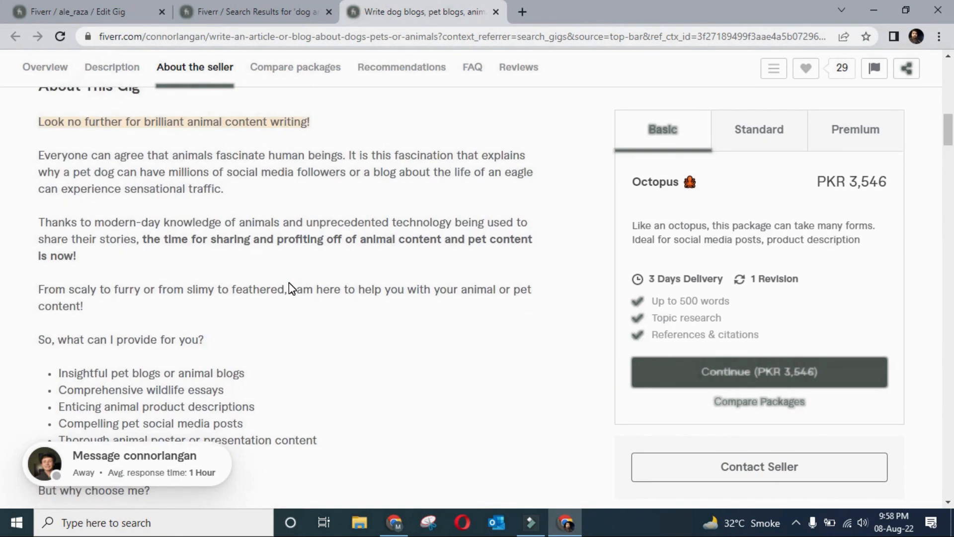
{"action": "scroll", "coordinate": [290, 287], "scroll_direction": "up", "scroll_amount": 3}
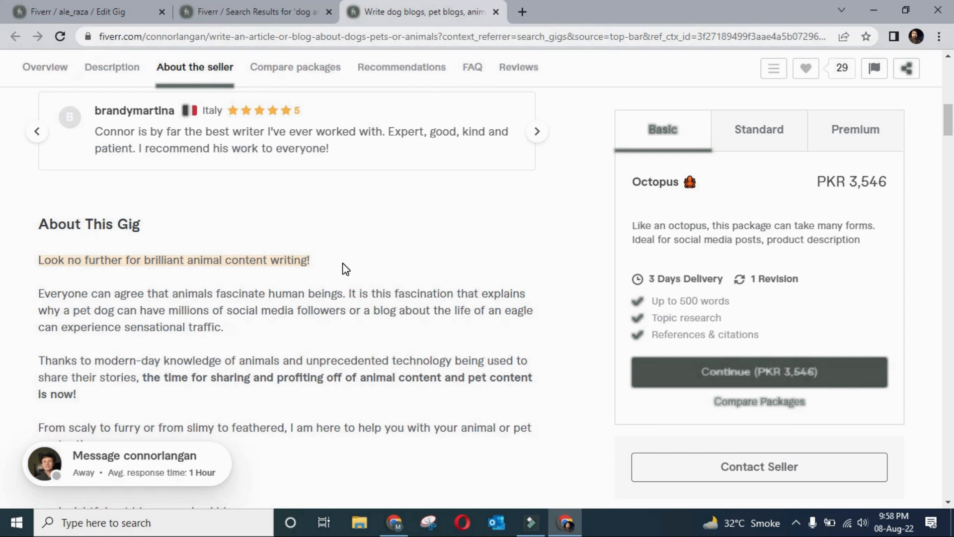
{"action": "scroll", "coordinate": [347, 306], "scroll_direction": "down", "scroll_amount": 5}
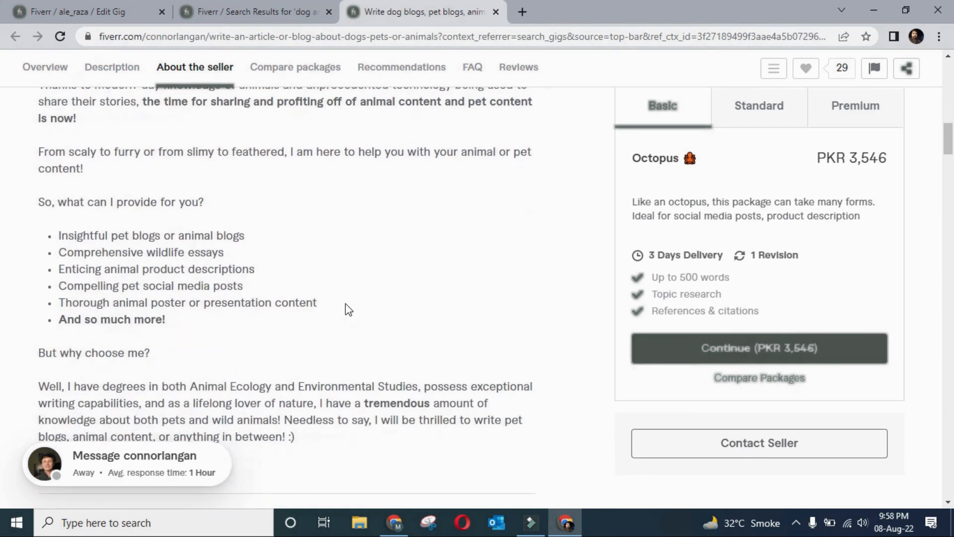
Step: Open the search result "I will write SEO optimized dog article for your pet blog" in a new tab and view it
{"action": "left_click", "coordinate": [299, 9]}
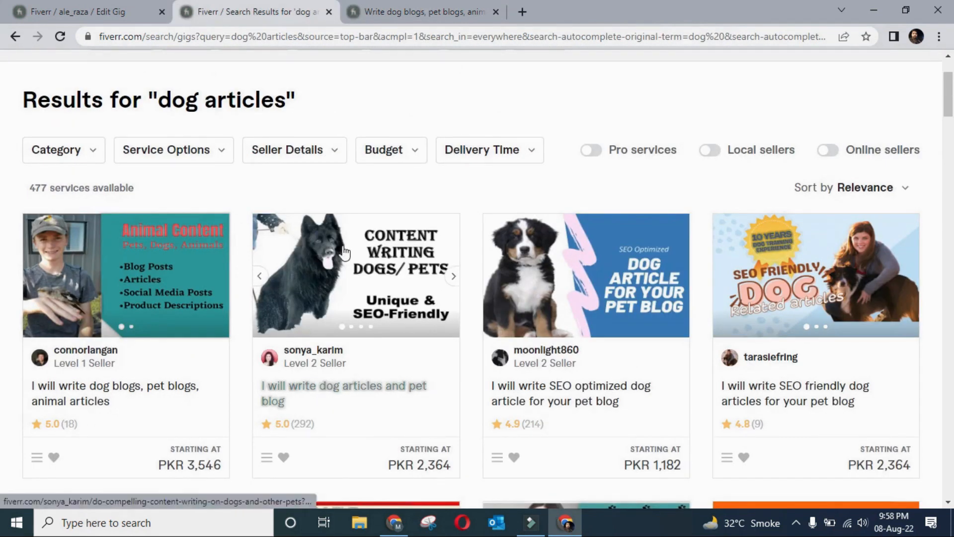
{"action": "right_click", "coordinate": [539, 255]}
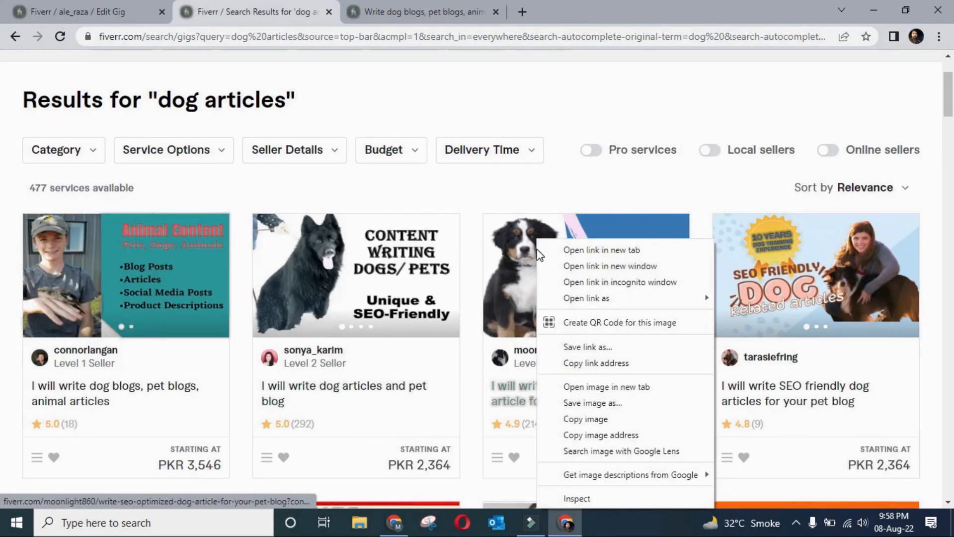
{"action": "left_click", "coordinate": [572, 250]}
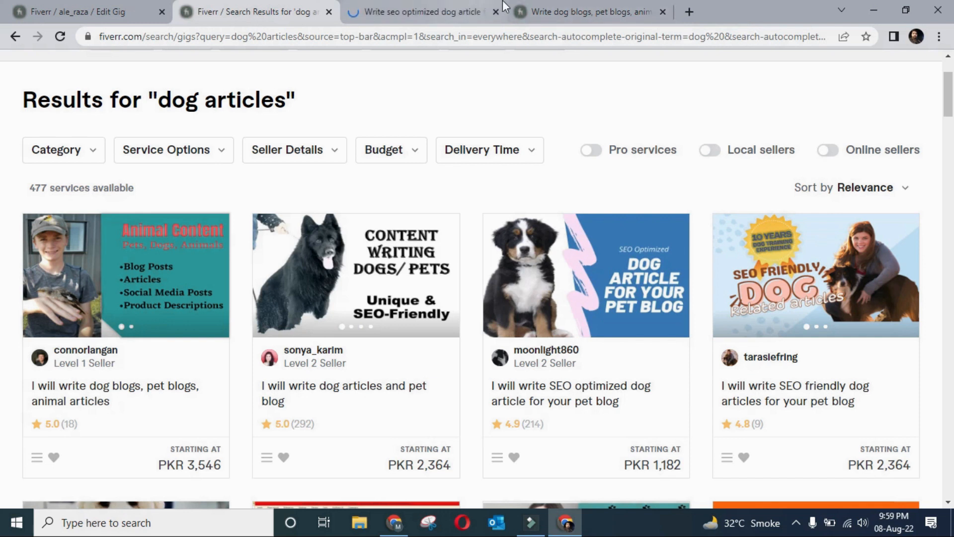
{"action": "left_click", "coordinate": [540, 7]}
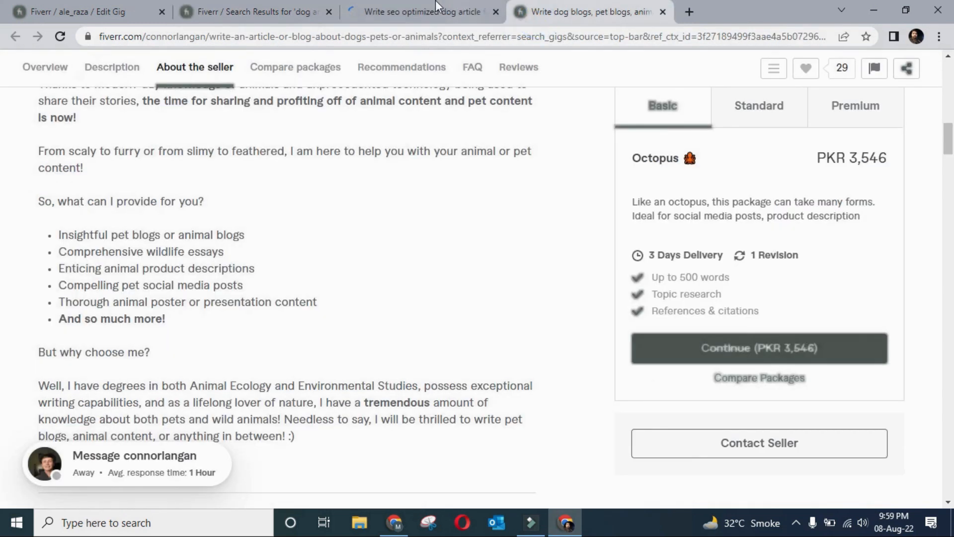
{"action": "left_click", "coordinate": [427, 11]}
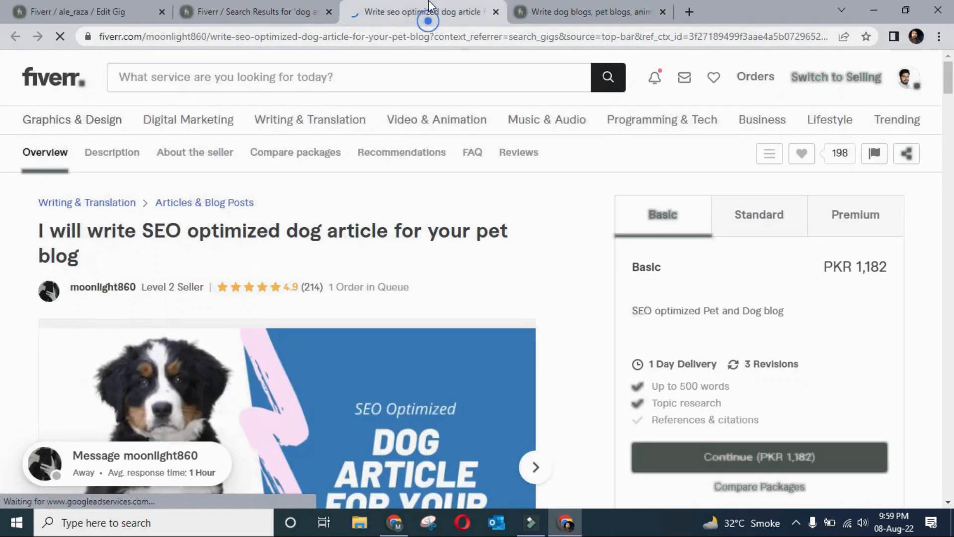
Step: Compare the About This Gig text of the dog blogs gig with that of the SEO optimized dog article gig
{"action": "left_click", "coordinate": [578, 6]}
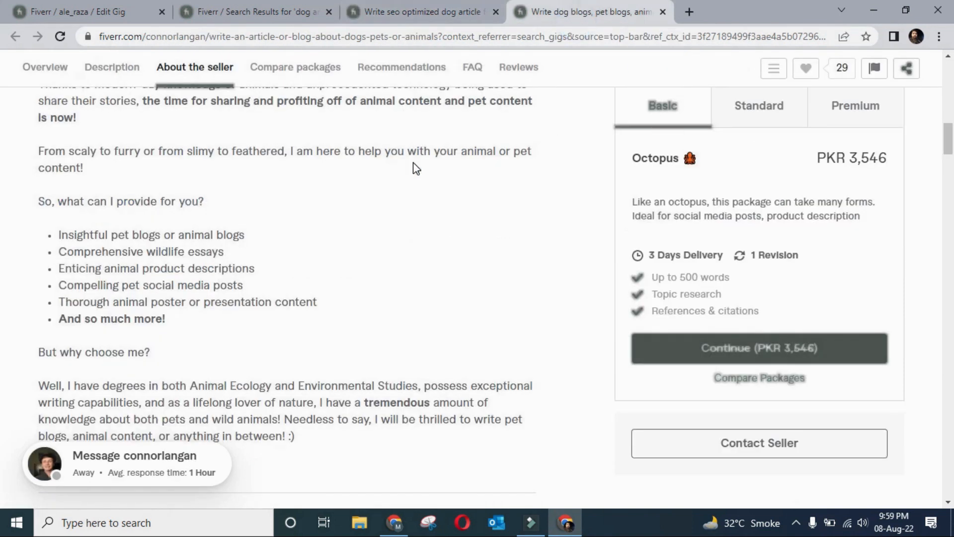
{"action": "scroll", "coordinate": [417, 217], "scroll_direction": "up", "scroll_amount": 3}
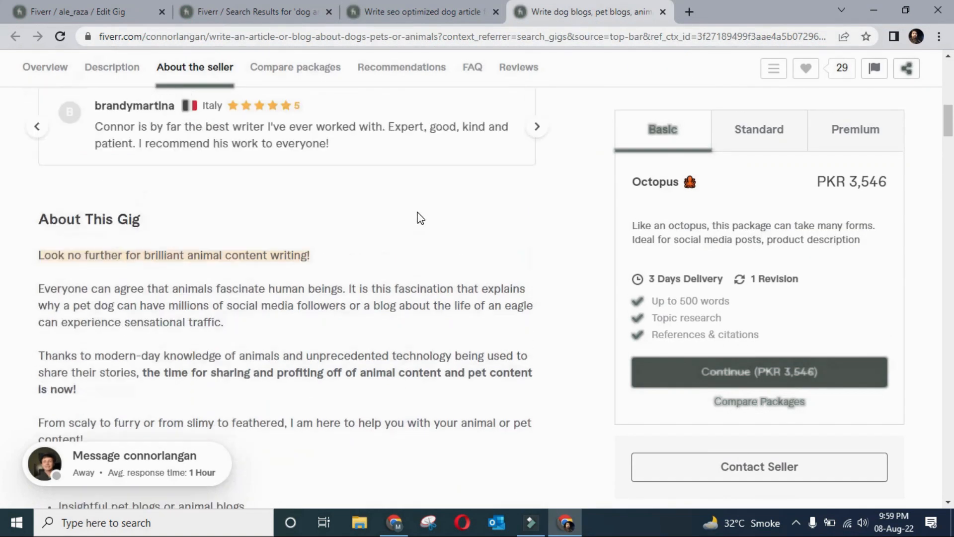
{"action": "left_click", "coordinate": [467, 13]}
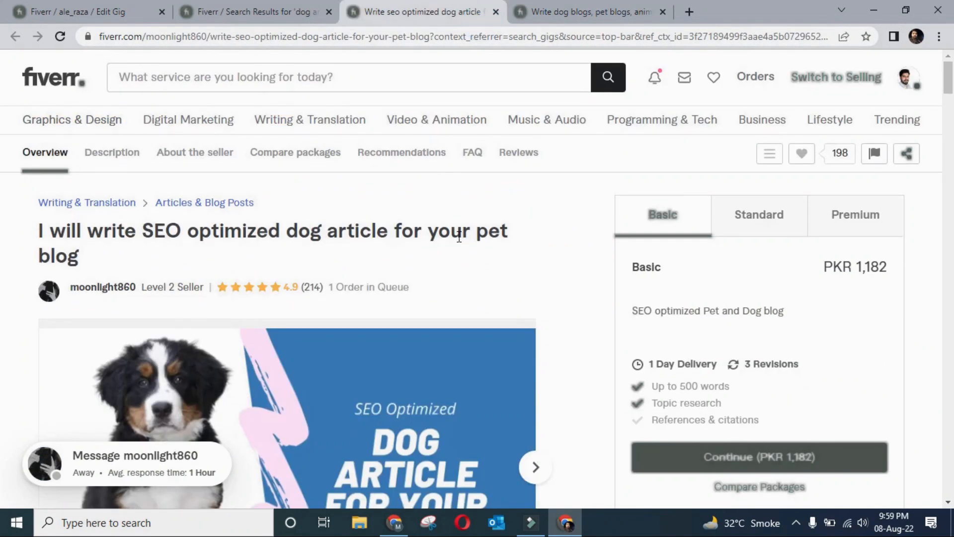
{"action": "scroll", "coordinate": [459, 239], "scroll_direction": "down", "scroll_amount": 5}
{"action": "scroll", "coordinate": [460, 242], "scroll_direction": "down", "scroll_amount": 12}
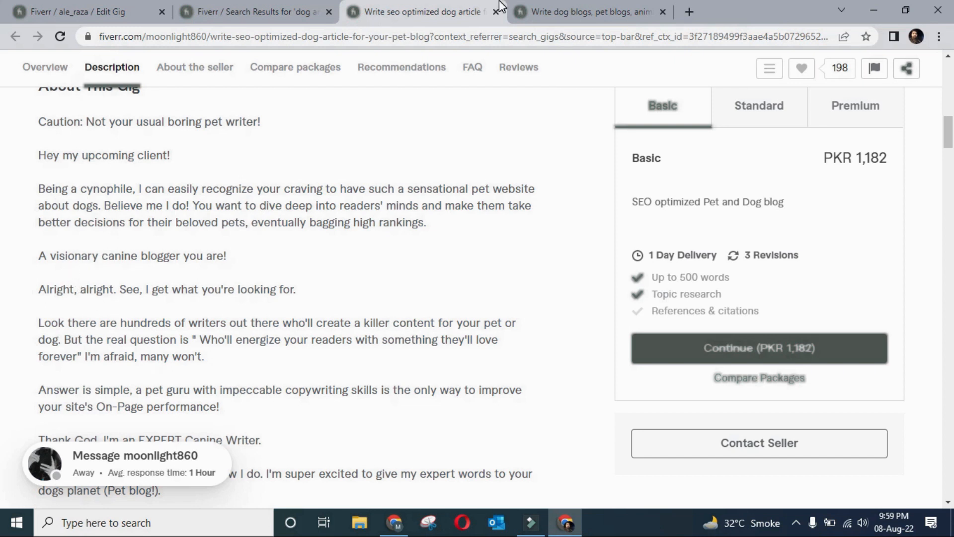
Step: Start the description of the gig being edited with the lines "Hey there" and "thanks for visiting my Gig."
{"action": "left_click", "coordinate": [184, 13]}
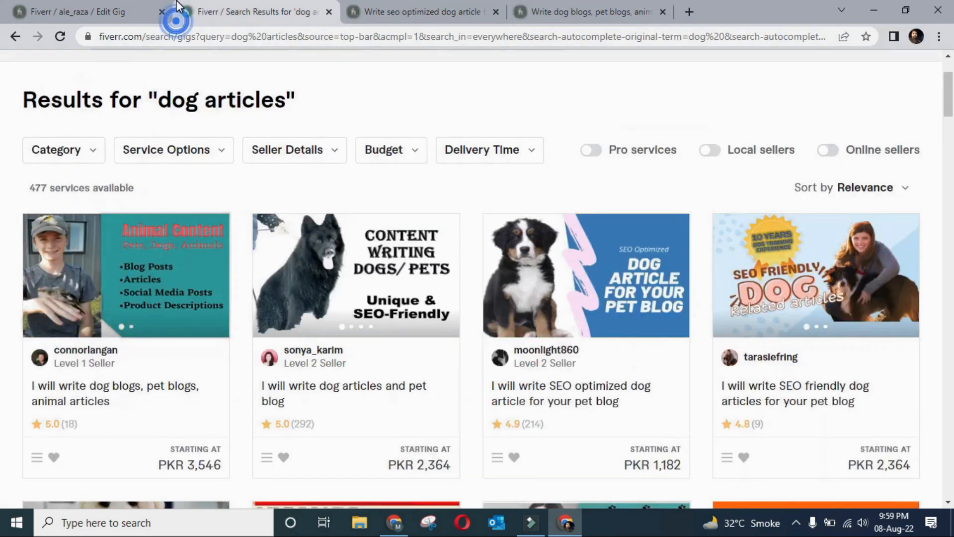
{"action": "left_click", "coordinate": [142, 13]}
{"action": "left_click", "coordinate": [228, 331]}
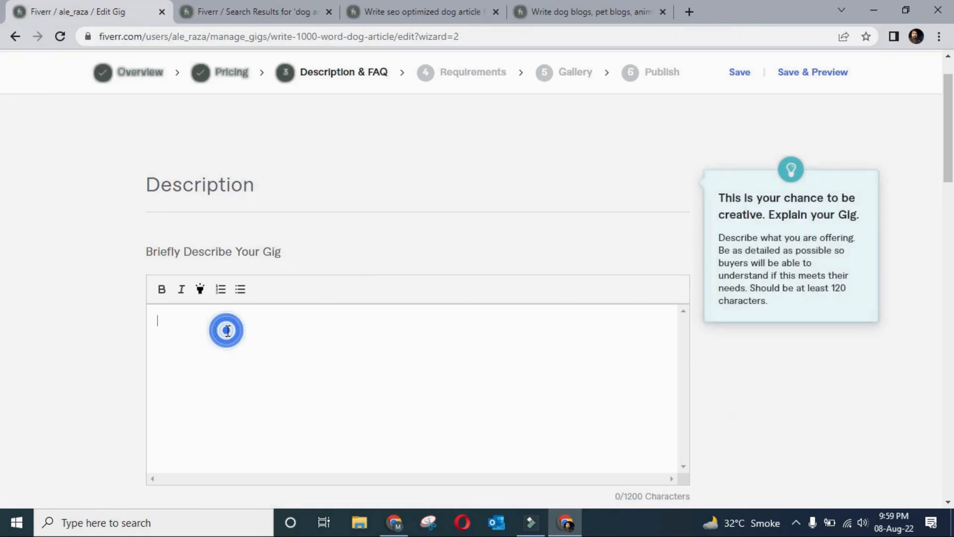
{"action": "type", "text": "H"}
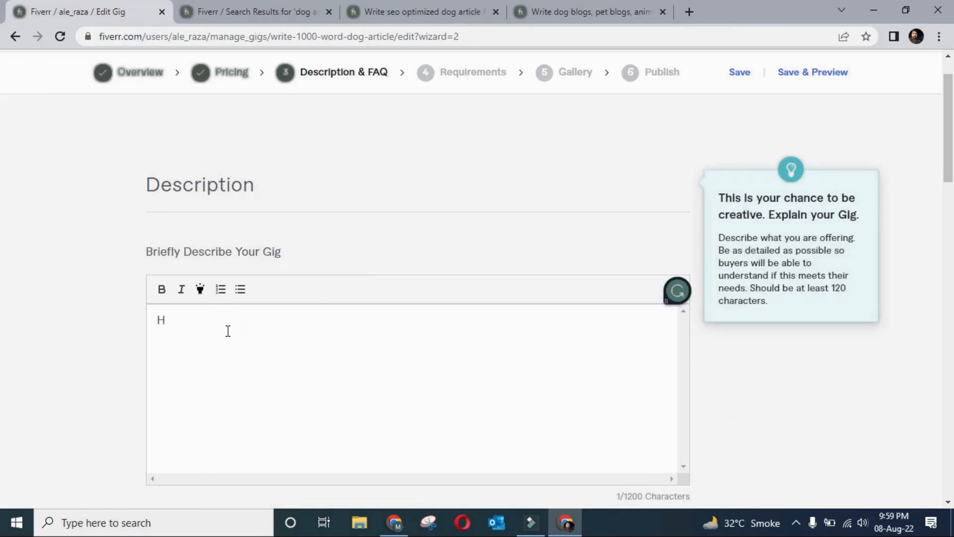
{"action": "type", "text": "ey there "}
{"action": "type", "text": "thanks for"}
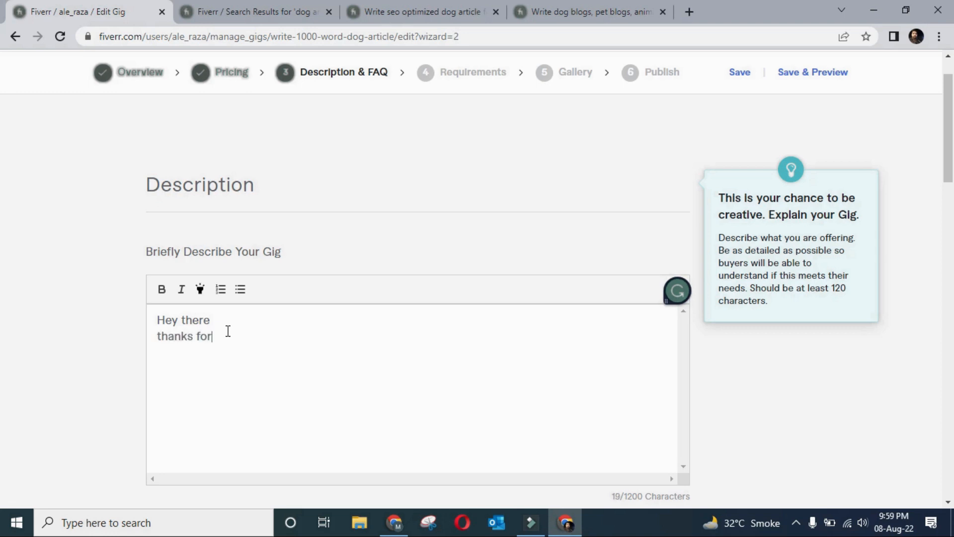
{"action": "type", "text": " o"}
{"action": "key", "text": "BackSpace"}
{"action": "key", "text": "BackSpace"}
{"action": "key", "text": "BackSpace"}
{"action": "key", "text": "BackSpace"}
{"action": "key", "text": "BackSpace"}
{"action": "type", "text": "for visiting my G"}
{"action": "key", "text": "Return"}
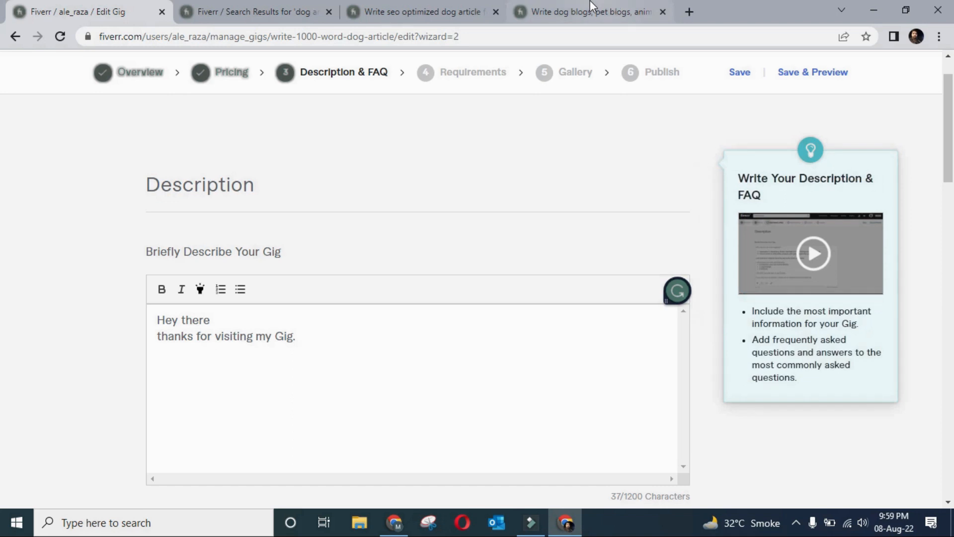
Step: Copy the "Everyone can agree that animals fascinate human beings" paragraph from the dog blogs gig into the description, separated from the greeting by a blank line
{"action": "left_click", "coordinate": [589, 11]}
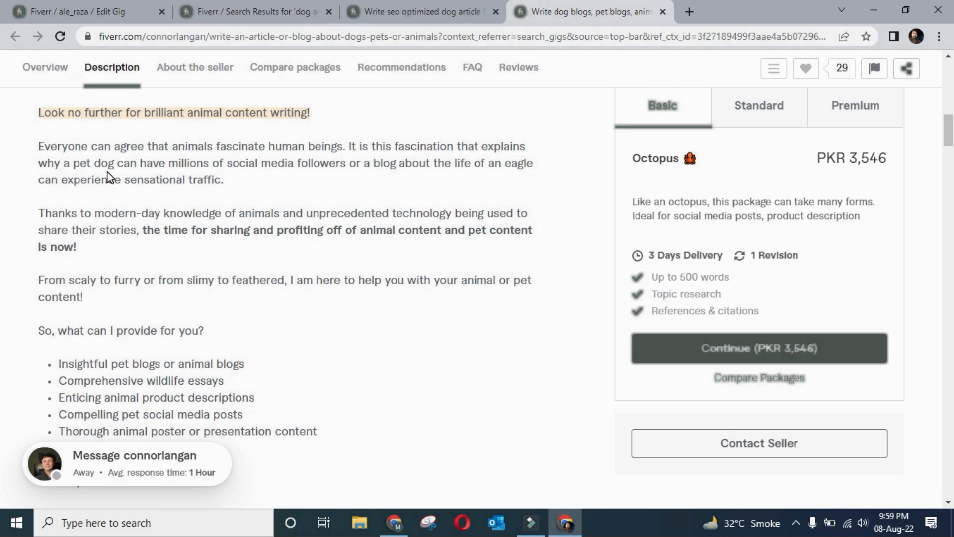
{"action": "left_click_drag", "start_coordinate": [224, 181], "coordinate": [34, 155]}
{"action": "key", "text": "ctrl+c"}
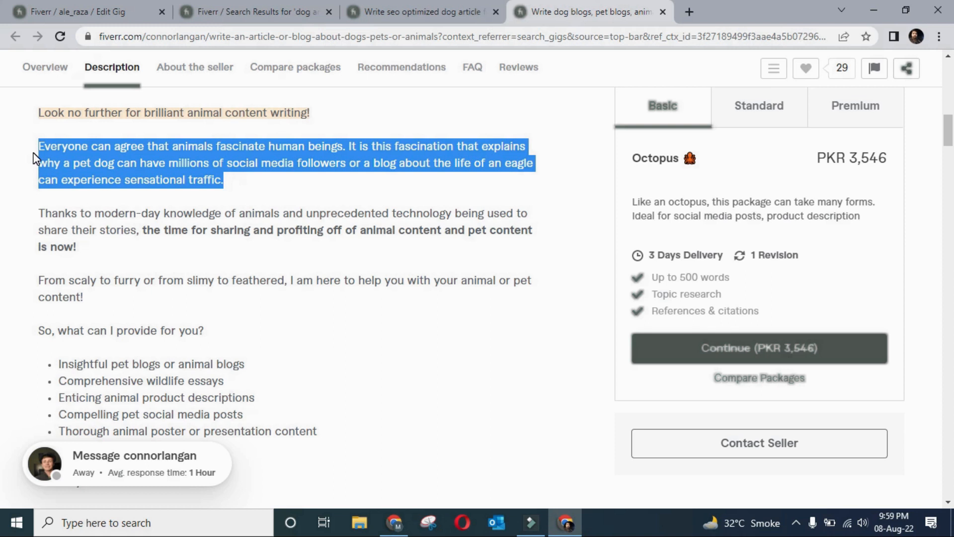
{"action": "left_click", "coordinate": [119, 10]}
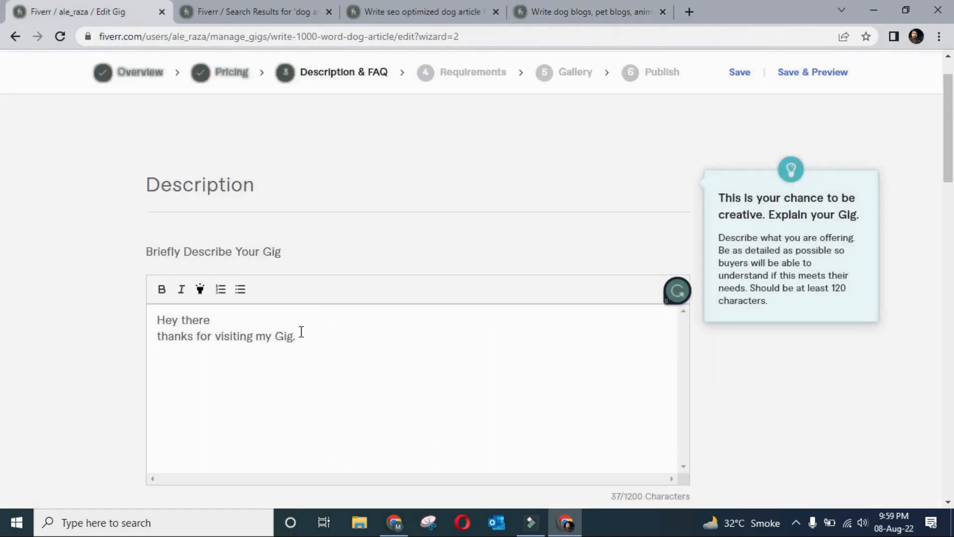
{"action": "key", "text": "ctrl+v"}
{"action": "left_click", "coordinate": [299, 347]}
{"action": "left_click", "coordinate": [311, 332]}
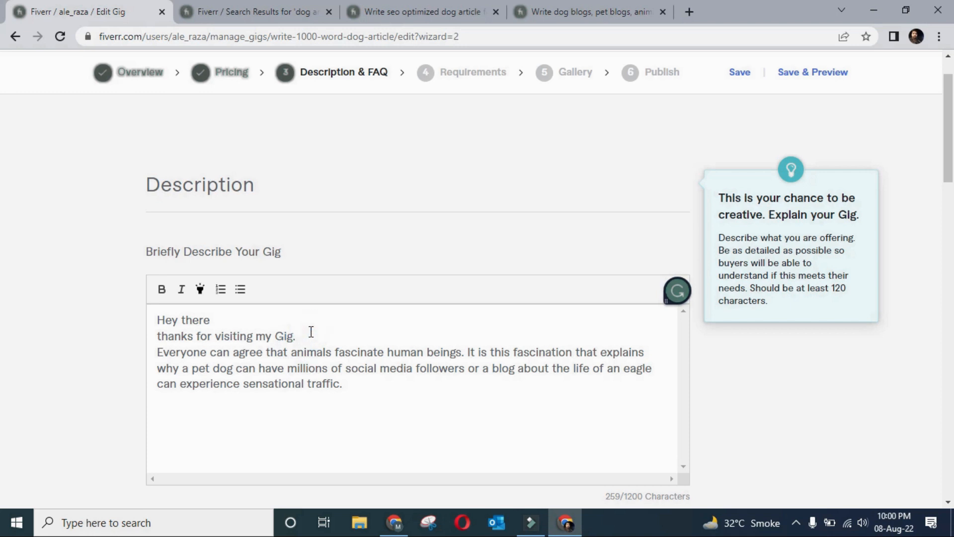
{"action": "key", "text": "Return"}
Step: Copy the "Do I have your attention now?" paragraph from the SEO optimized dog article gig into the description as a separate paragraph at the end
{"action": "left_click", "coordinate": [564, 12]}
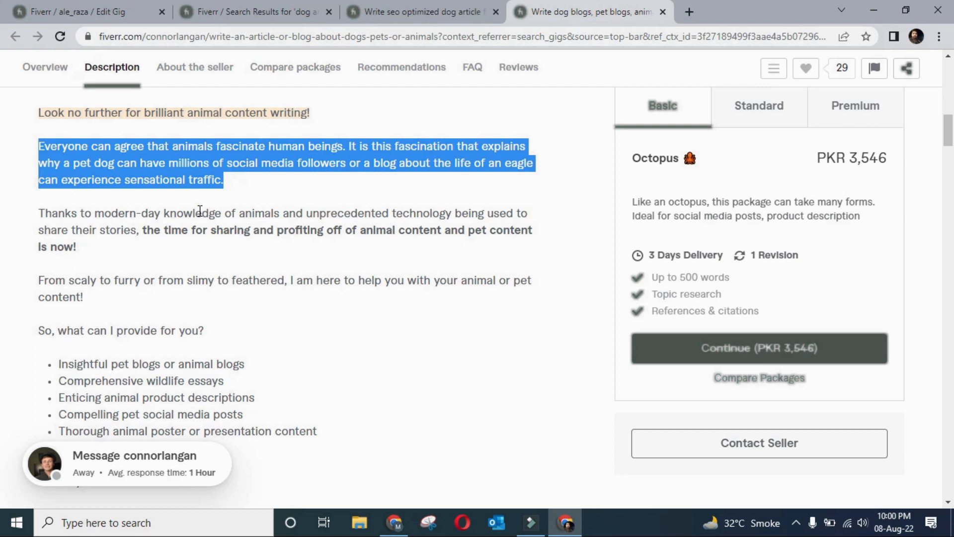
{"action": "left_click", "coordinate": [408, 14]}
{"action": "scroll", "coordinate": [268, 304], "scroll_direction": "down", "scroll_amount": 4}
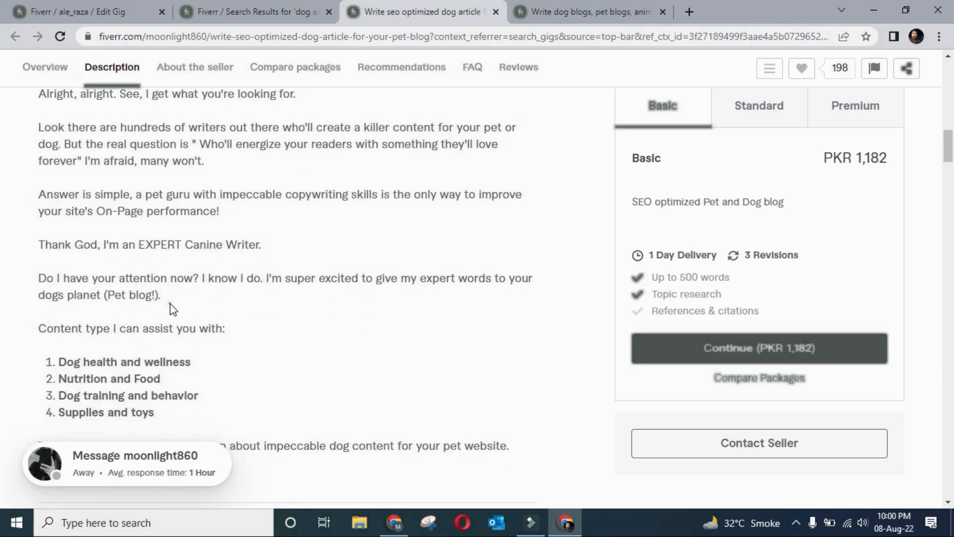
{"action": "left_click_drag", "start_coordinate": [168, 301], "coordinate": [40, 277]}
{"action": "key", "text": "ctrl+c"}
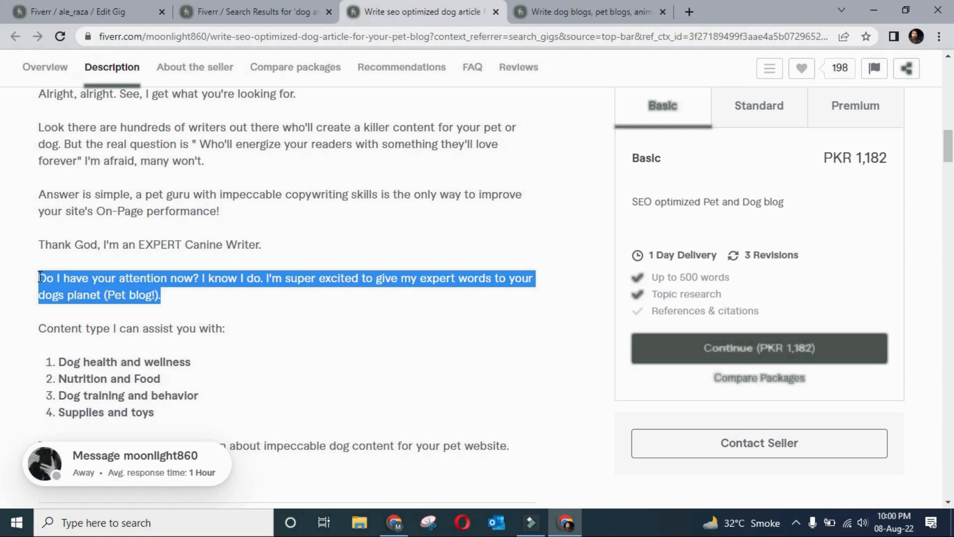
{"action": "left_click", "coordinate": [59, 12]}
{"action": "left_click", "coordinate": [174, 354]}
{"action": "left_click", "coordinate": [369, 402]}
{"action": "key", "text": "Return"}
{"action": "key", "text": "Return"}
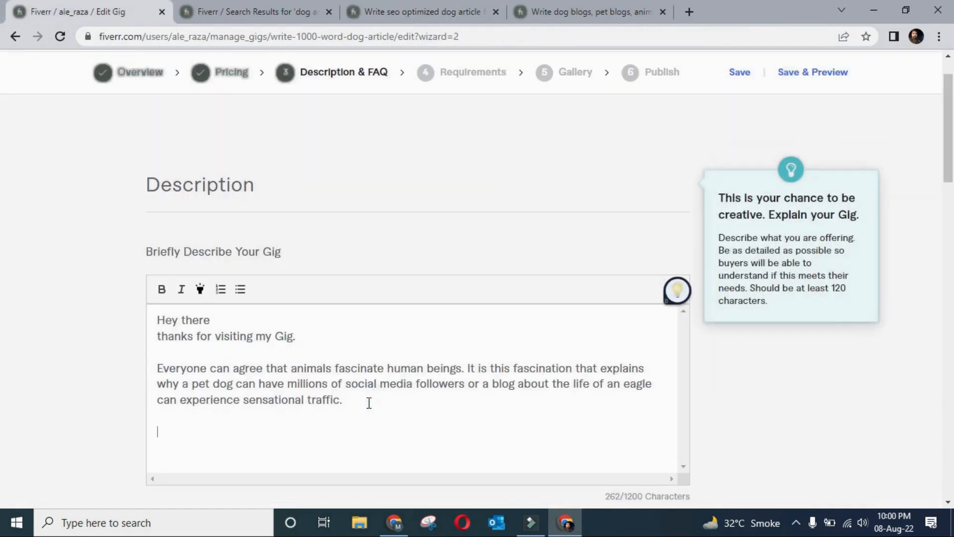
{"action": "key", "text": "ctrl+v"}
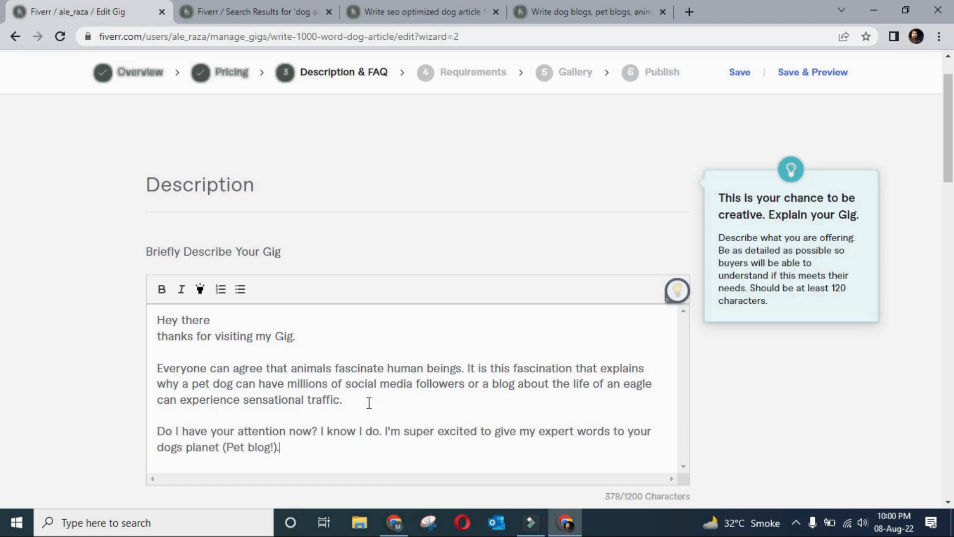
Step: Review the list of services and the closing paragraphs in the dog blogs gig's description for usable text
{"action": "left_click", "coordinate": [574, 7]}
{"action": "scroll", "coordinate": [382, 309], "scroll_direction": "down", "scroll_amount": 2}
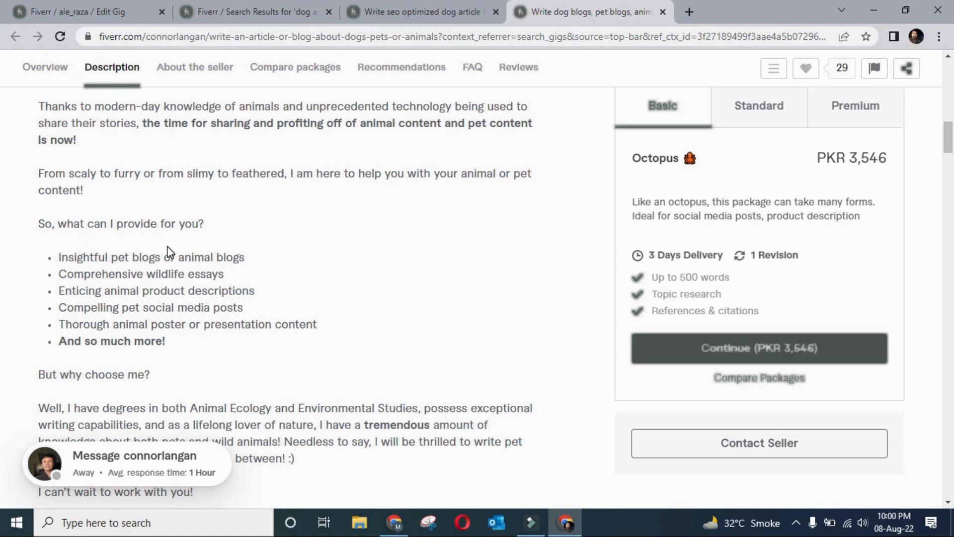
{"action": "scroll", "coordinate": [233, 395], "scroll_direction": "down", "scroll_amount": 2}
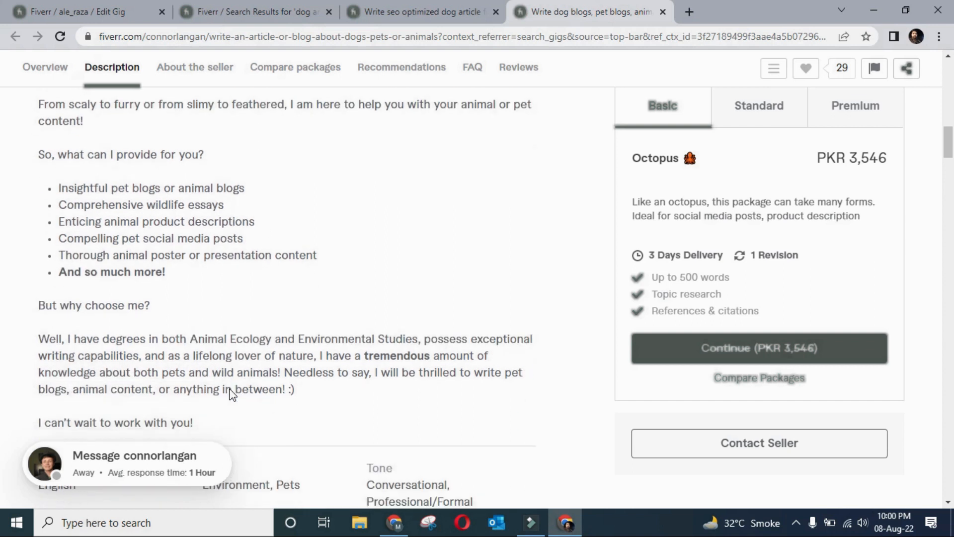
{"action": "scroll", "coordinate": [233, 395], "scroll_direction": "down", "scroll_amount": 2}
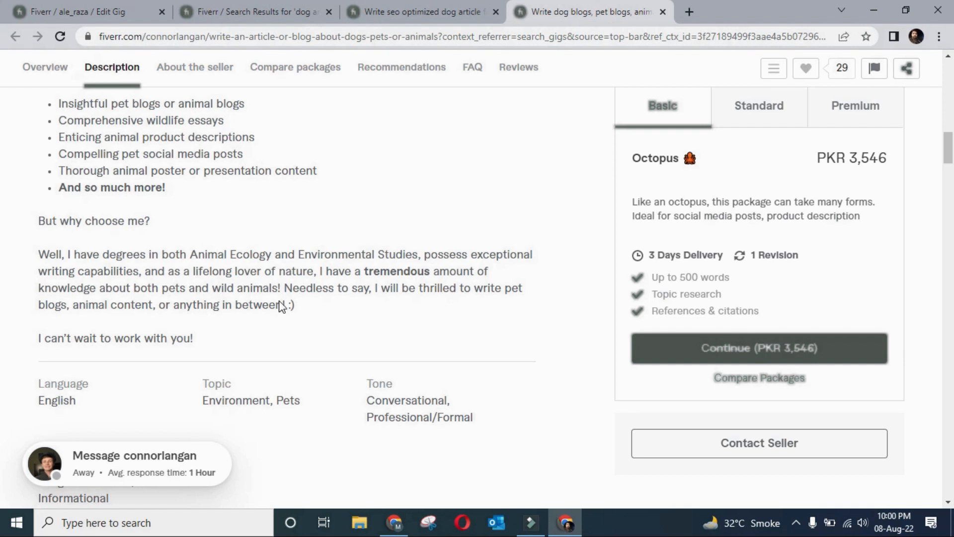
Step: Copy the "Content type I can assist you with:" line and its four-item numbered list from the SEO optimized dog article gig to the description's end
{"action": "key", "text": "ctrl+shift+Tab"}
{"action": "scroll", "coordinate": [266, 277], "scroll_direction": "down", "scroll_amount": 4}
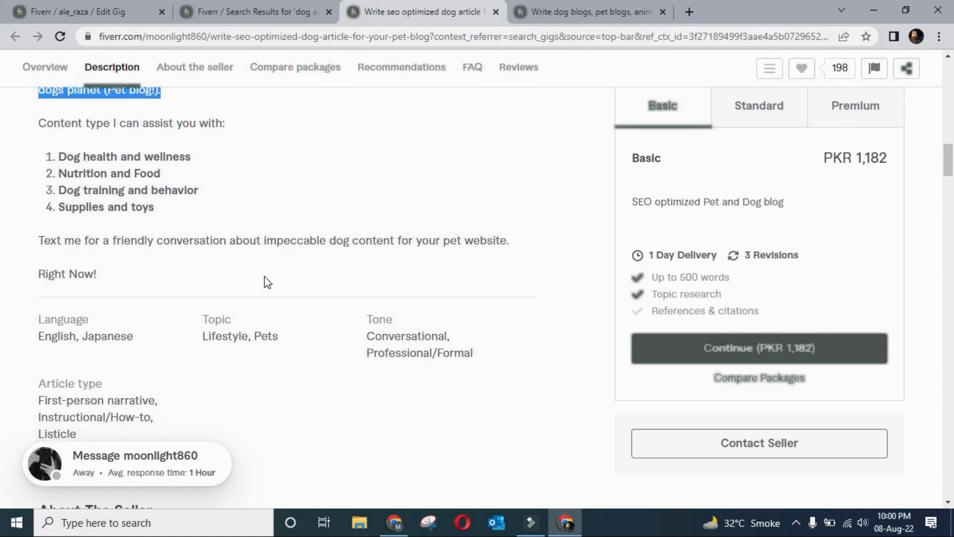
{"action": "scroll", "coordinate": [264, 277], "scroll_direction": "up", "scroll_amount": 1}
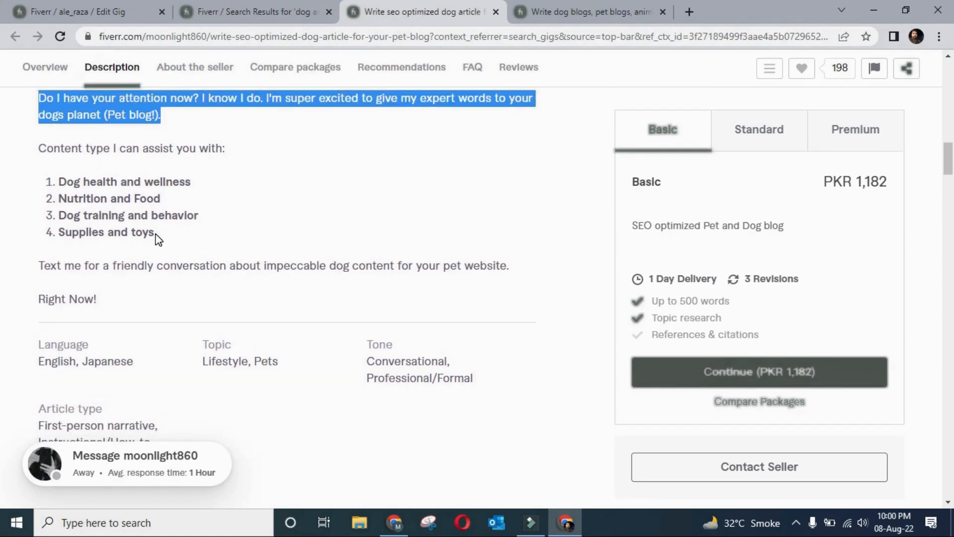
{"action": "left_click", "coordinate": [169, 231]}
{"action": "left_click_drag", "start_coordinate": [169, 231], "coordinate": [13, 155]}
{"action": "key", "text": "ctrl+c"}
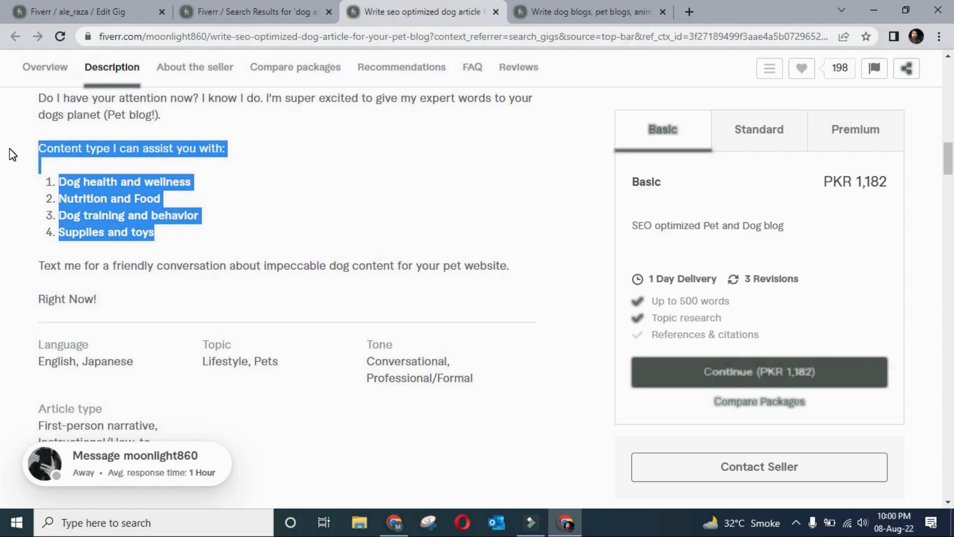
{"action": "left_click", "coordinate": [115, 11]}
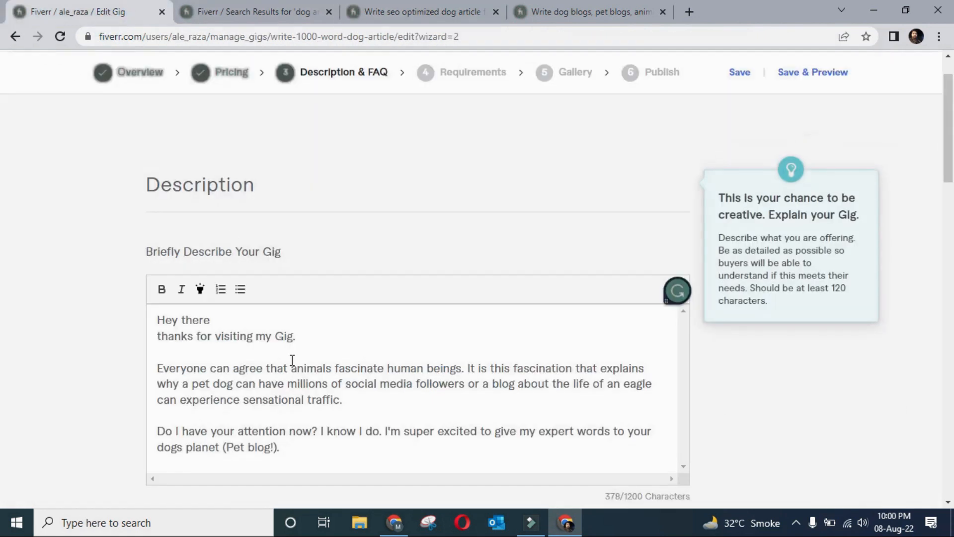
{"action": "scroll", "coordinate": [292, 360], "scroll_direction": "down", "scroll_amount": 4}
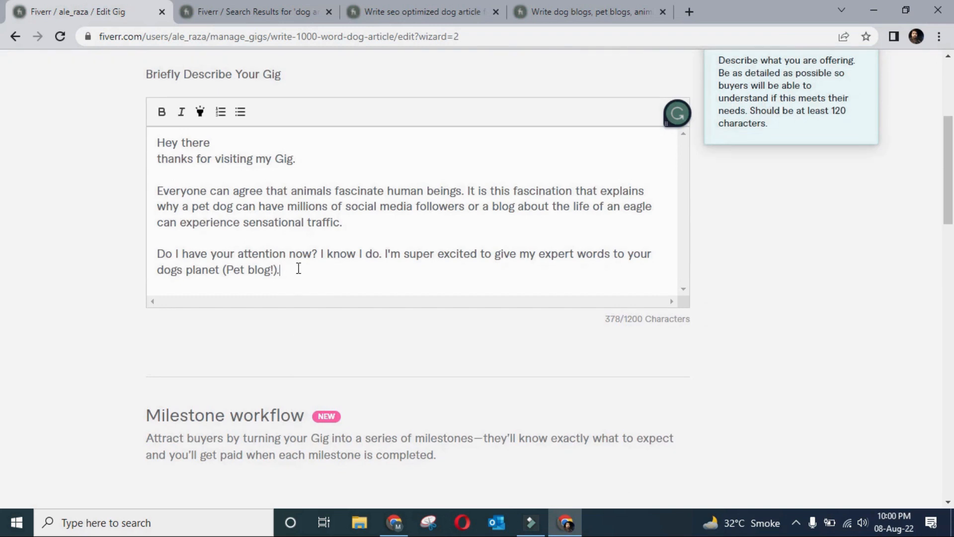
{"action": "key", "text": "Return"}
{"action": "key", "text": "Return"}
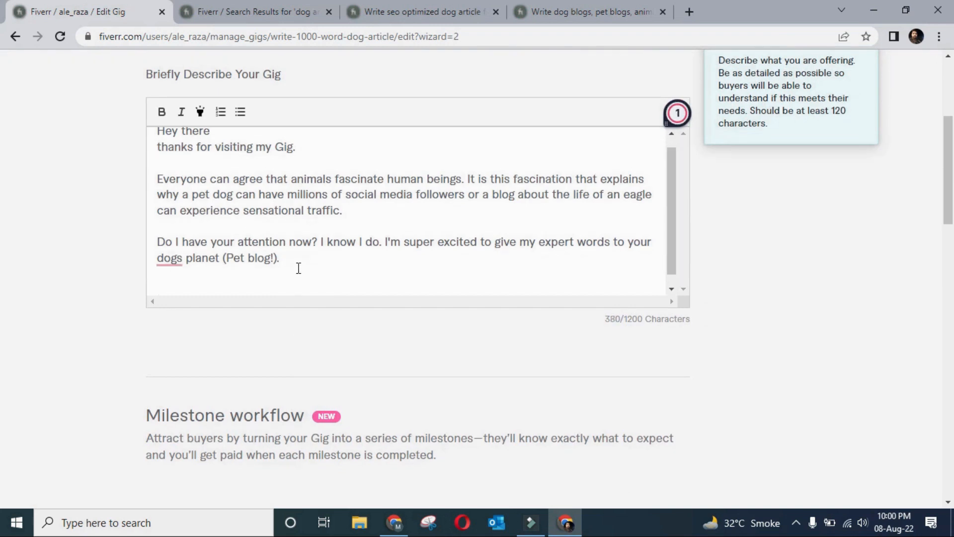
{"action": "key", "text": "ctrl+v"}
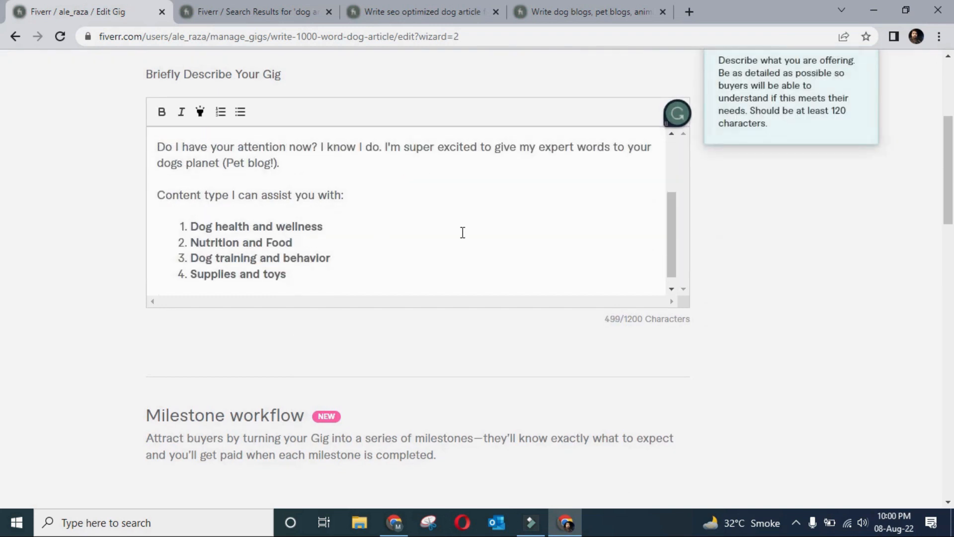
Step: Add the closing line "Thank you for your kind time." below the numbered list, separated by a blank line
{"action": "scroll", "coordinate": [463, 233], "scroll_direction": "down", "scroll_amount": 1}
{"action": "scroll", "coordinate": [463, 233], "scroll_direction": "up", "scroll_amount": 5}
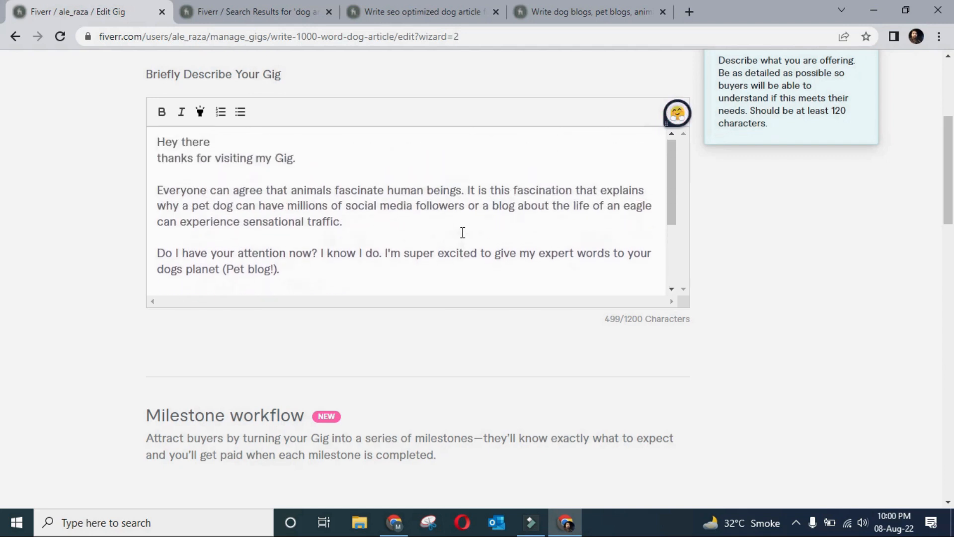
{"action": "scroll", "coordinate": [462, 233], "scroll_direction": "down", "scroll_amount": 5}
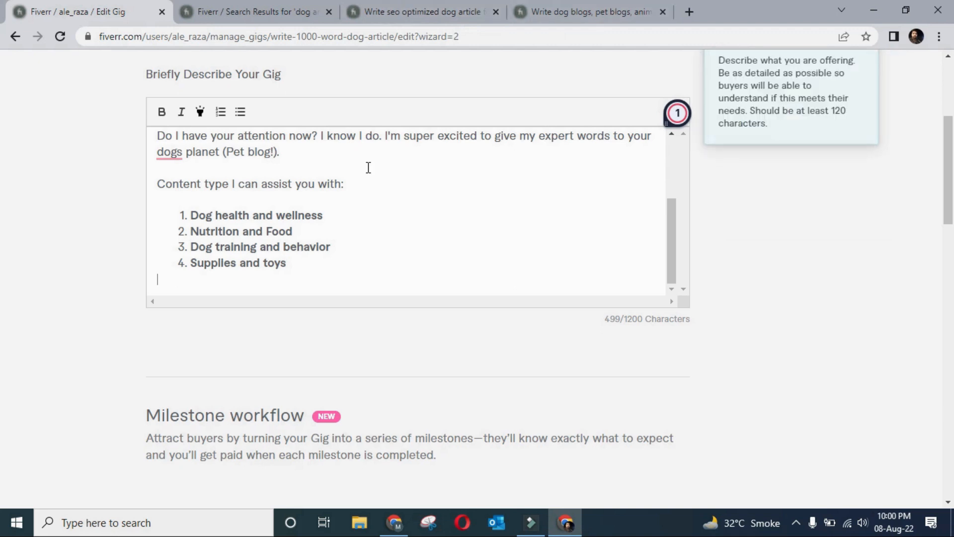
{"action": "key", "text": "Return"}
{"action": "type", "text": "Tha"}
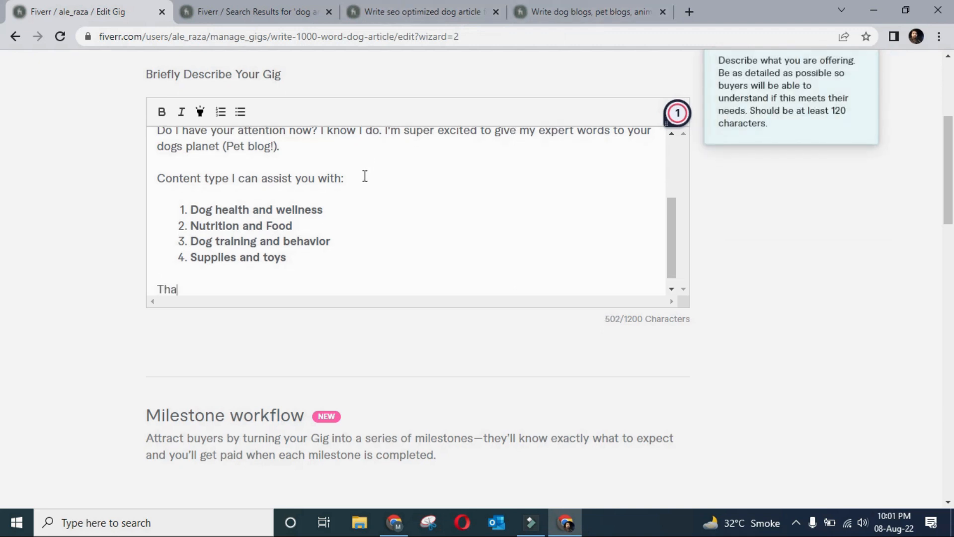
{"action": "type", "text": "nk you for "}
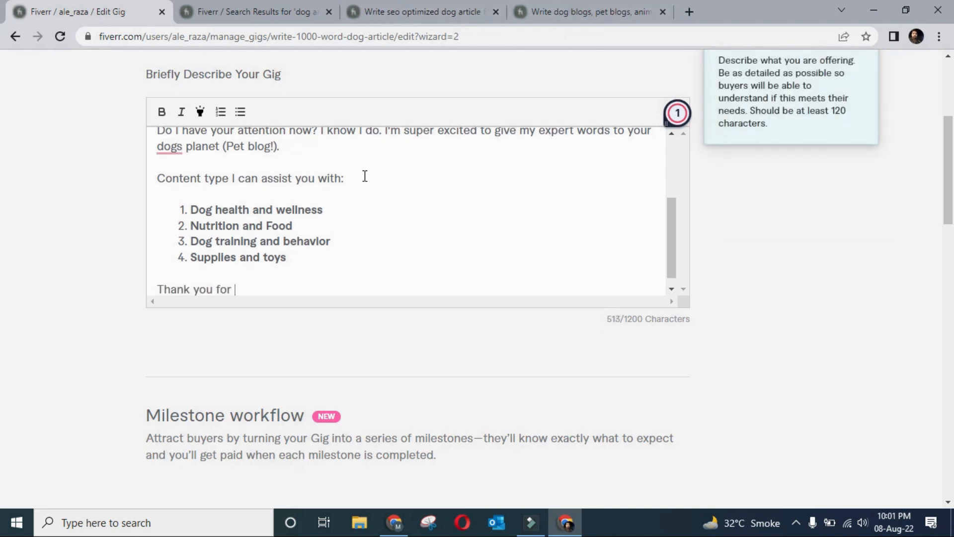
{"action": "type", "text": "your kind "}
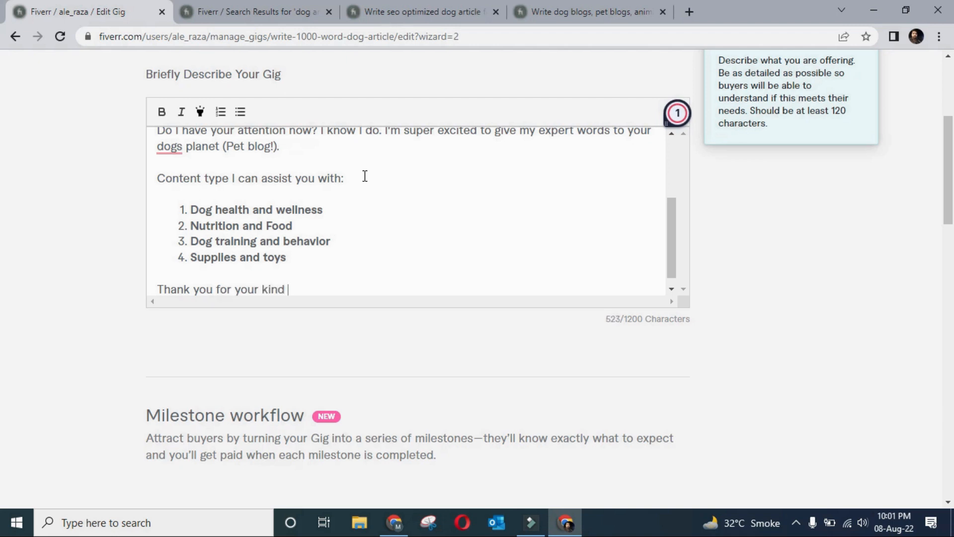
{"action": "type", "text": "in"}
{"action": "key", "text": "BackSpace"}
{"action": "key", "text": "BackSpace"}
{"action": "key", "text": "BackSpace"}
{"action": "type", "text": "time."}
{"action": "key", "text": "Return"}
{"action": "key", "text": "Return"}
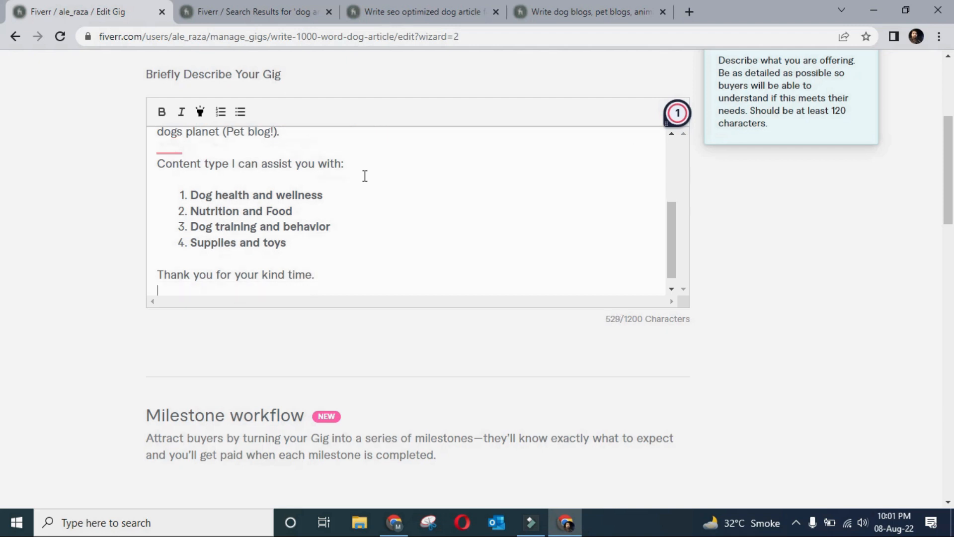
Step: Add a final paragraph reading "Please drope me a text mesase bafore placing your valuable order so i can understand in a better way"
{"action": "type", "text": "Please dd"}
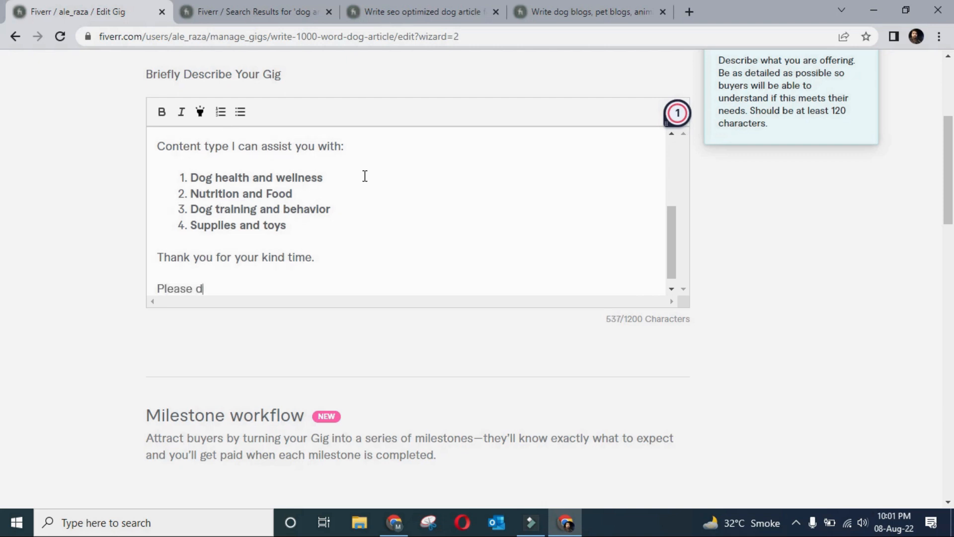
{"action": "key", "text": "BackSpace"}
{"action": "type", "text": "rope"}
{"action": "key", "text": "BackSpace"}
{"action": "key", "text": "BackSpace"}
{"action": "type", "text": "e me a text me"}
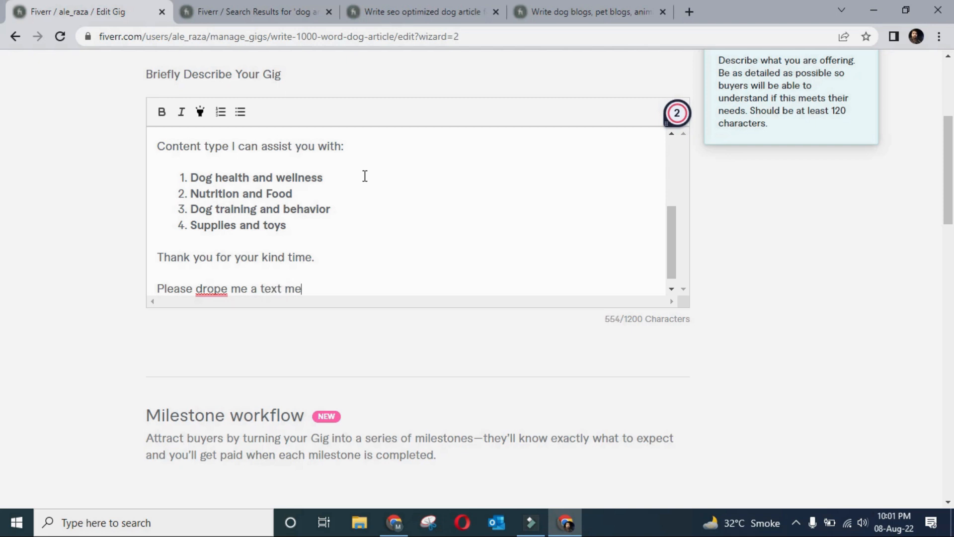
{"action": "type", "text": "sase bafore placing yo"}
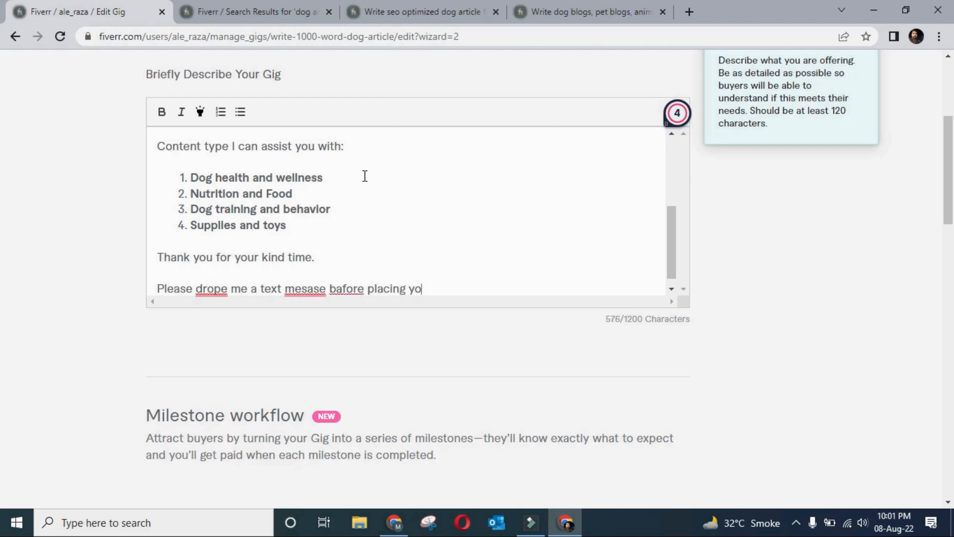
{"action": "type", "text": "ur val"}
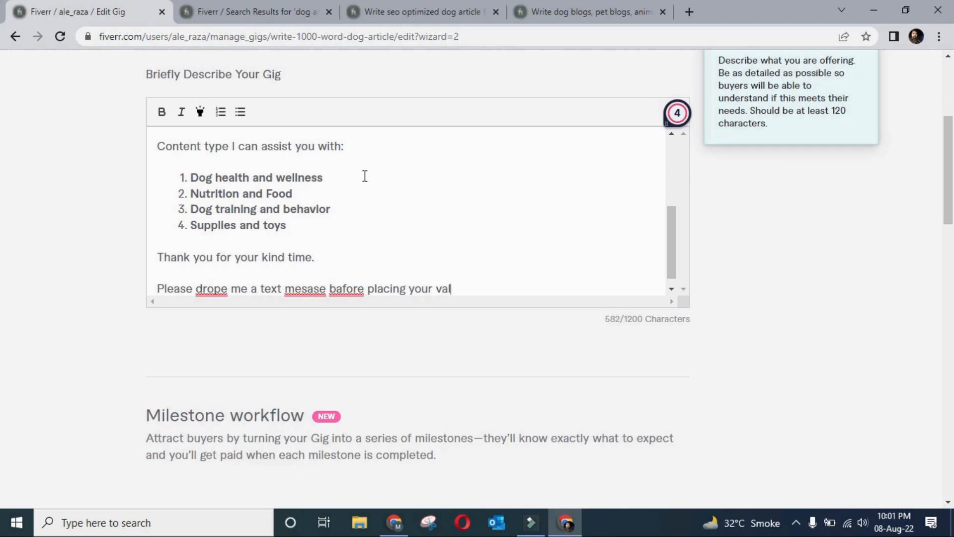
{"action": "type", "text": "uable order so i can understading"}
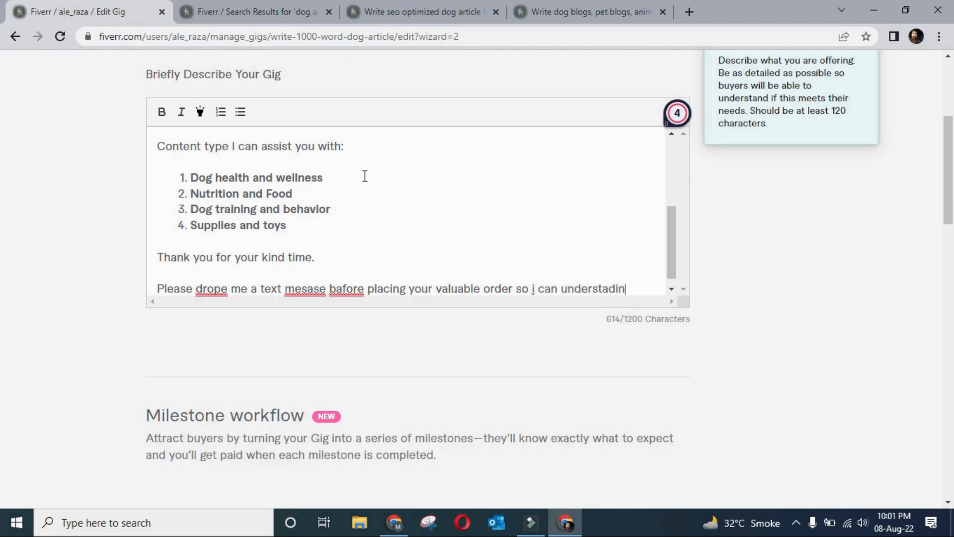
{"action": "key", "text": "BackSpace"}
{"action": "key", "text": "BackSpace"}
{"action": "type", "text": "nd"}
{"action": "type", "text": "in a better way"}
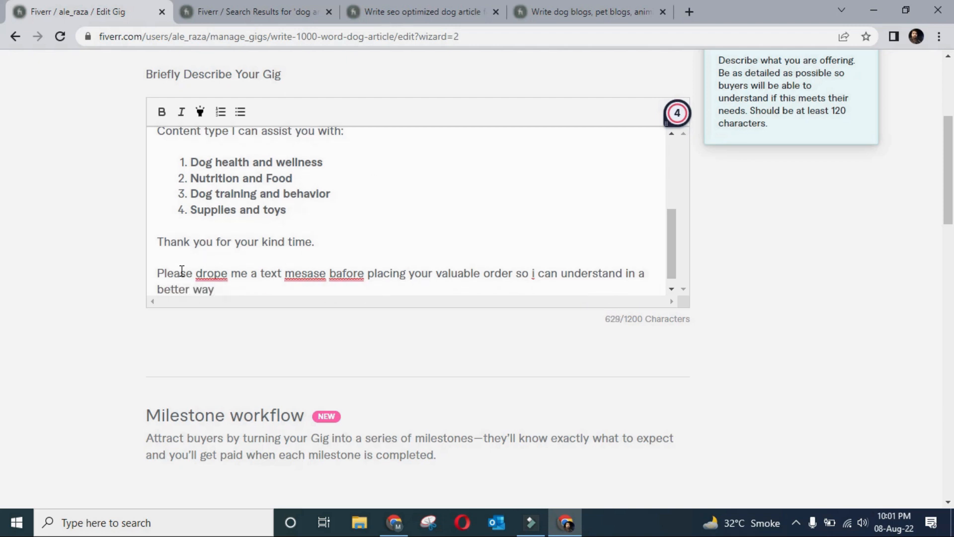
Step: Correct the misspelled words in the final paragraph to "drop", "message", "before" and "I", and end the paragraph with a period
{"action": "mouse_move", "coordinate": [203, 274]}
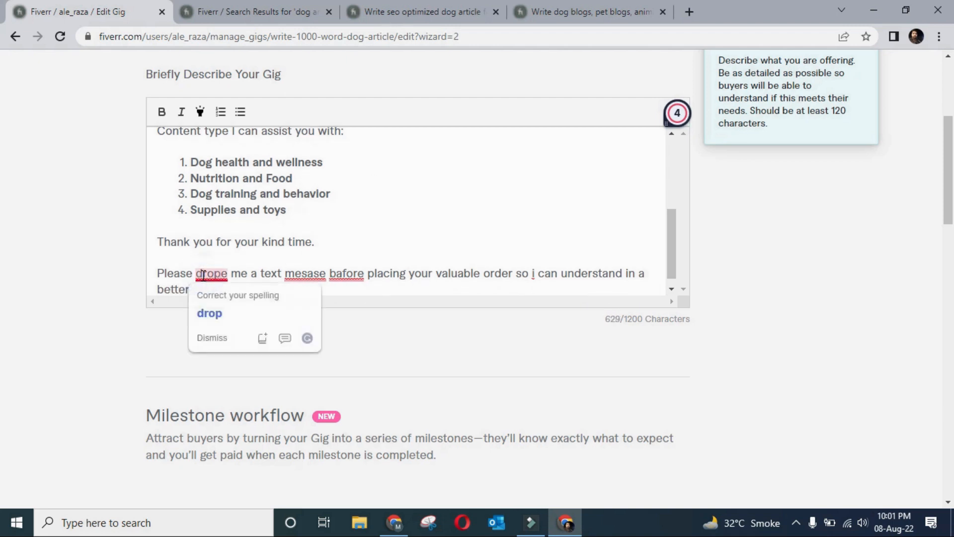
{"action": "left_click", "coordinate": [209, 313]}
{"action": "left_click", "coordinate": [308, 274]}
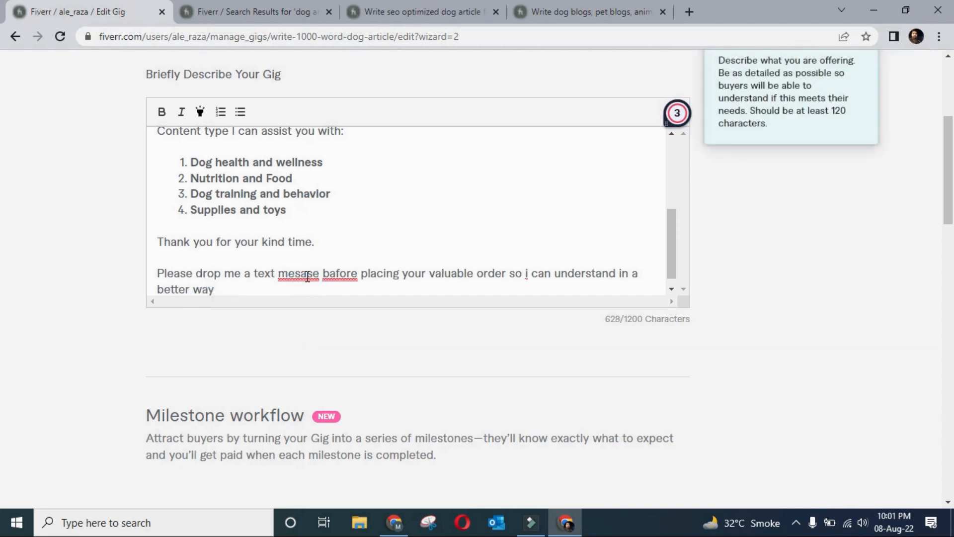
{"action": "mouse_move", "coordinate": [301, 275]}
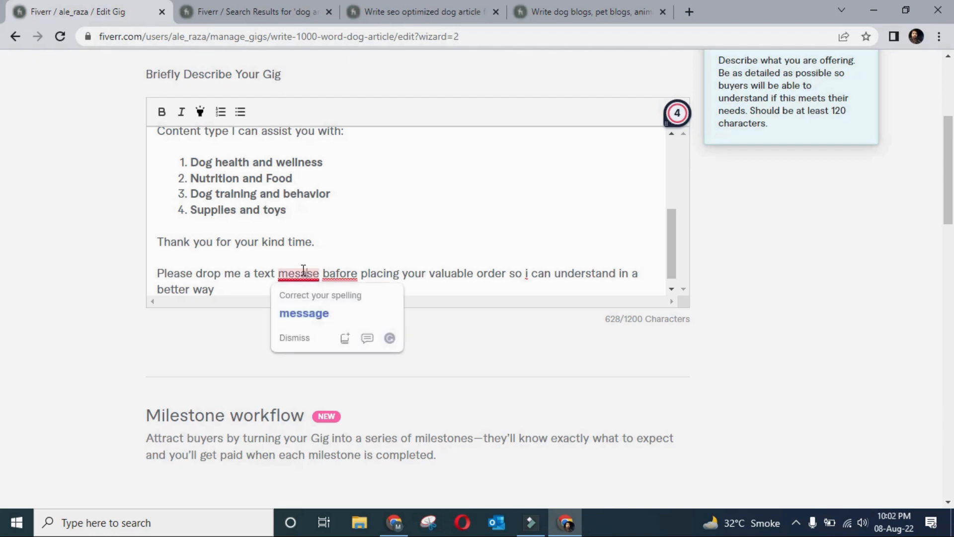
{"action": "left_click", "coordinate": [301, 312]}
{"action": "mouse_move", "coordinate": [337, 274]}
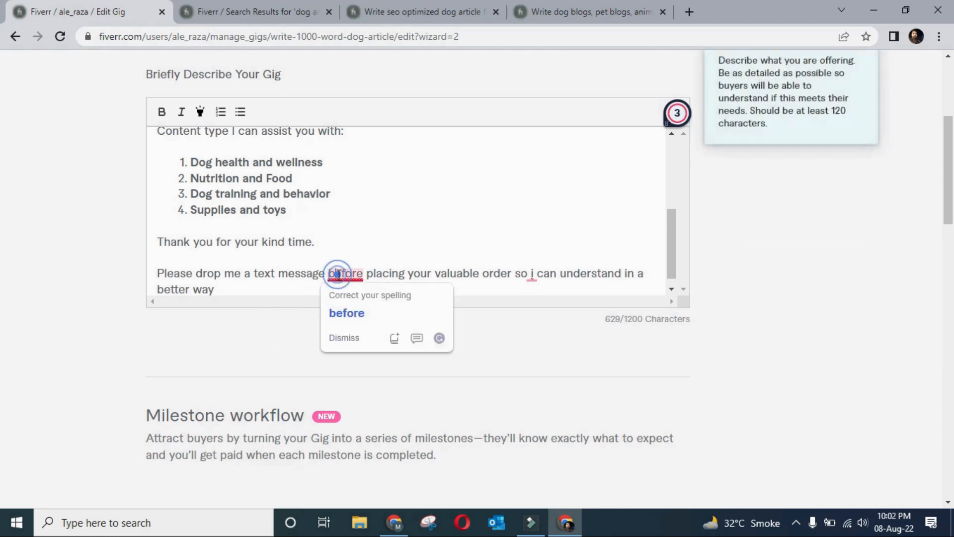
{"action": "left_click", "coordinate": [343, 311]}
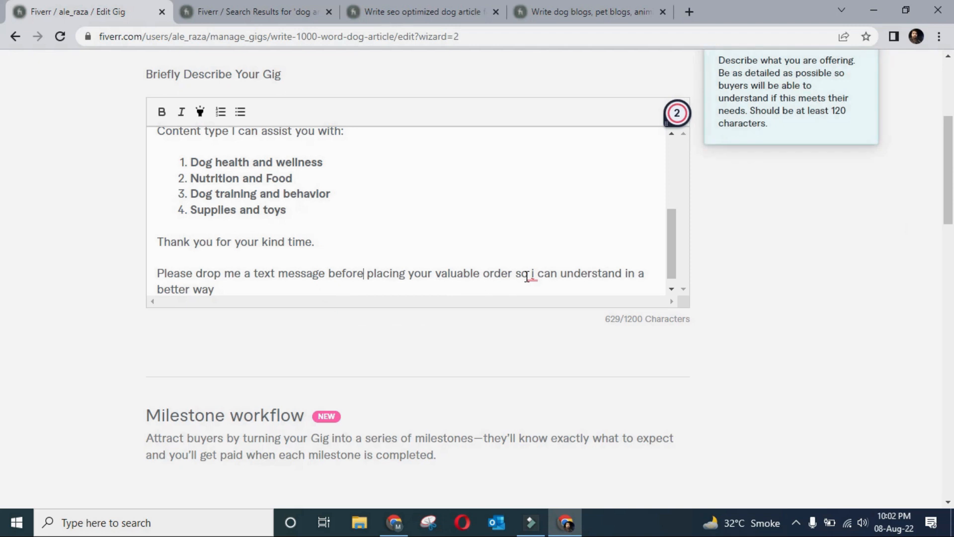
{"action": "mouse_move", "coordinate": [527, 276]}
{"action": "left_click", "coordinate": [546, 305]}
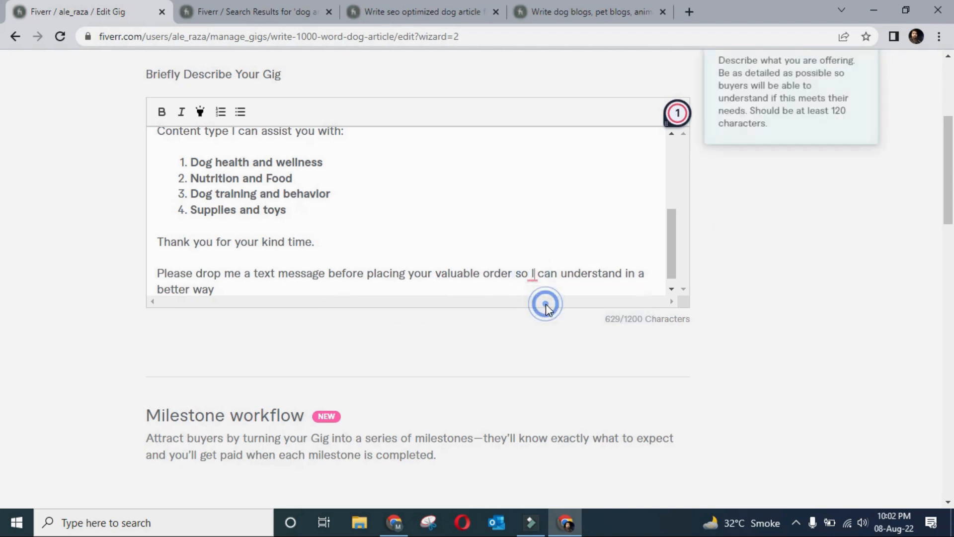
{"action": "left_click", "coordinate": [243, 288]}
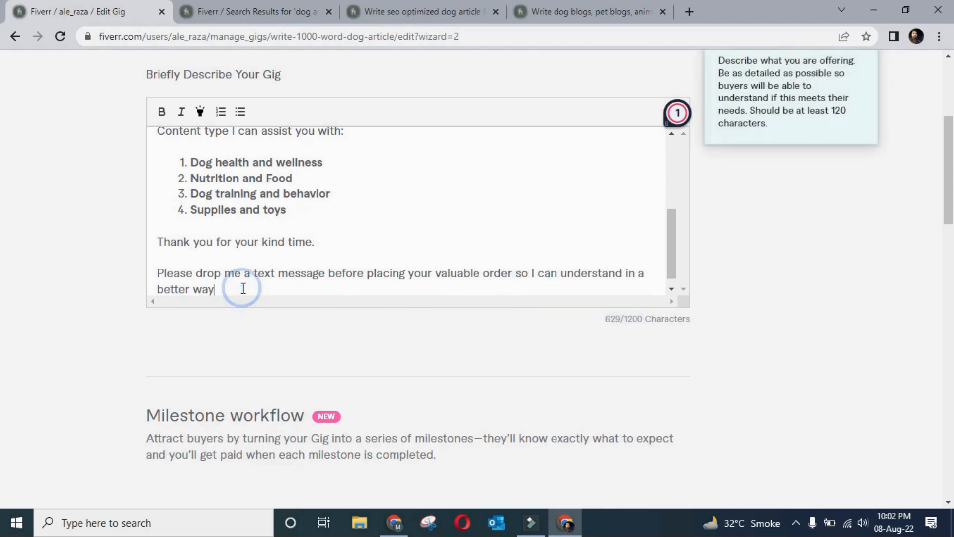
{"action": "type", "text": "."}
Step: Start a new entry in the Frequently Asked Questions section of the gig
{"action": "scroll", "coordinate": [243, 289], "scroll_direction": "down", "scroll_amount": 1}
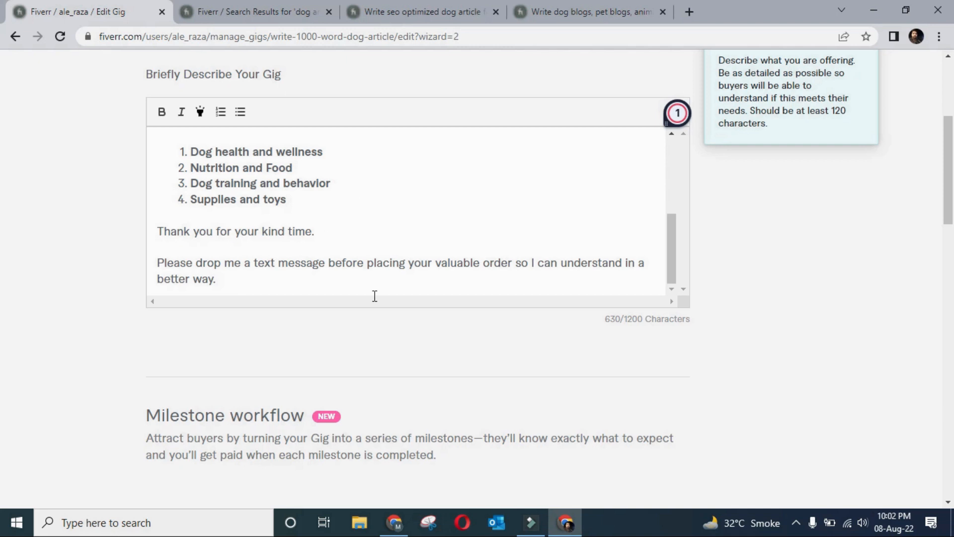
{"action": "scroll", "coordinate": [374, 296], "scroll_direction": "down", "scroll_amount": 4}
{"action": "scroll", "coordinate": [375, 296], "scroll_direction": "down", "scroll_amount": 10}
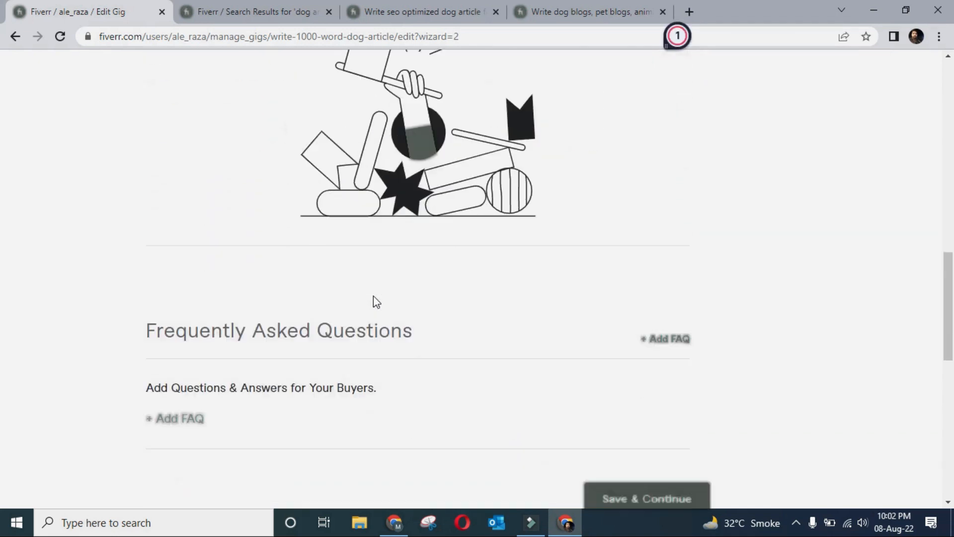
{"action": "scroll", "coordinate": [374, 297], "scroll_direction": "up", "scroll_amount": 1}
{"action": "mouse_move", "coordinate": [266, 252]}
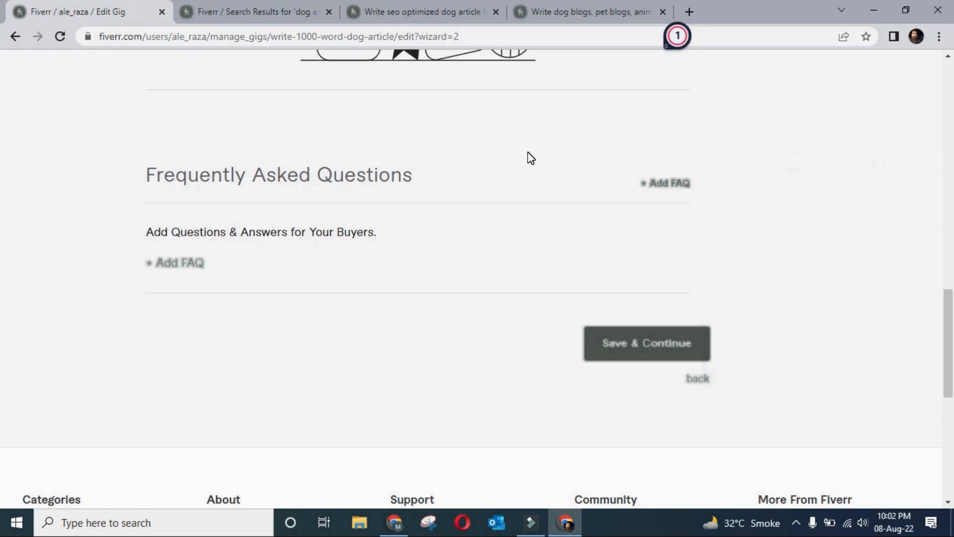
{"action": "mouse_move", "coordinate": [665, 186]}
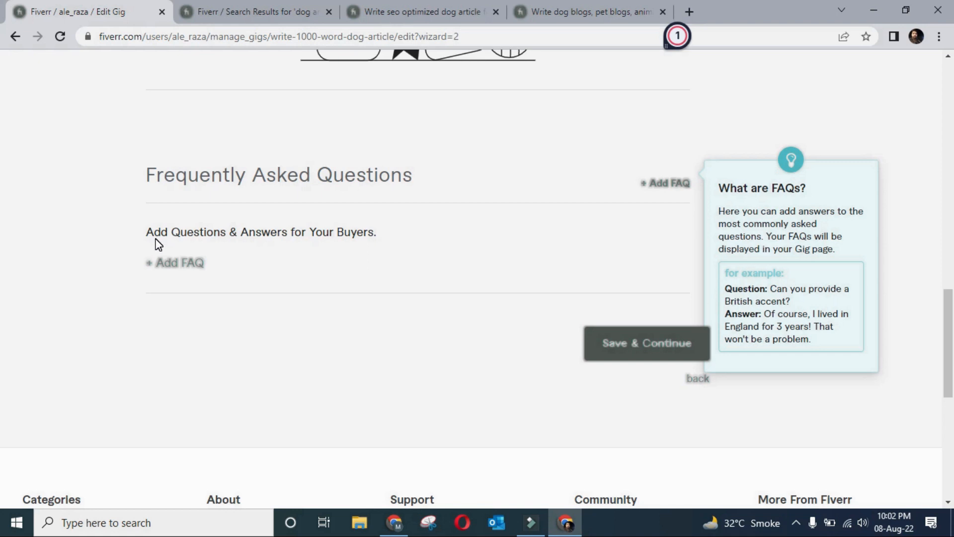
{"action": "left_click", "coordinate": [166, 264]}
{"action": "left_click", "coordinate": [183, 273]}
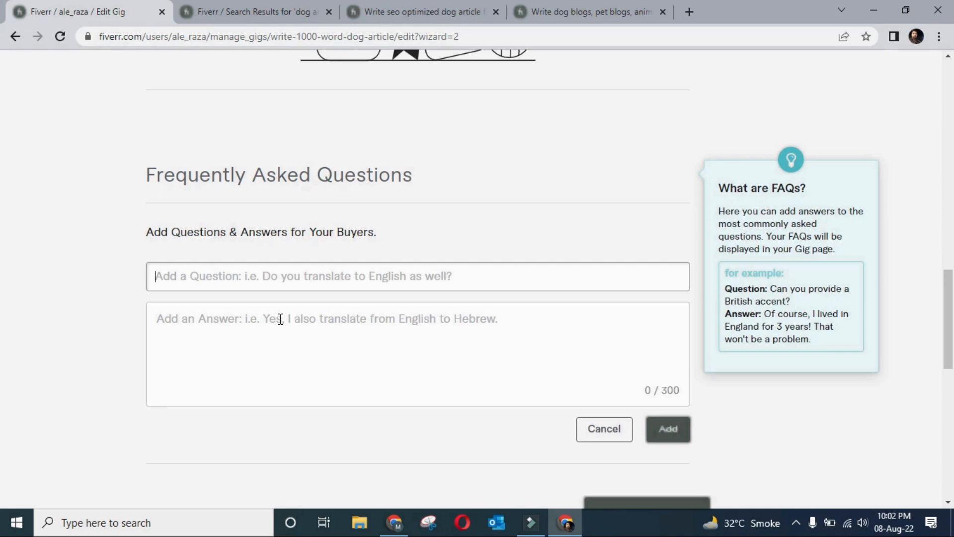
{"action": "type", "text": "Please "}
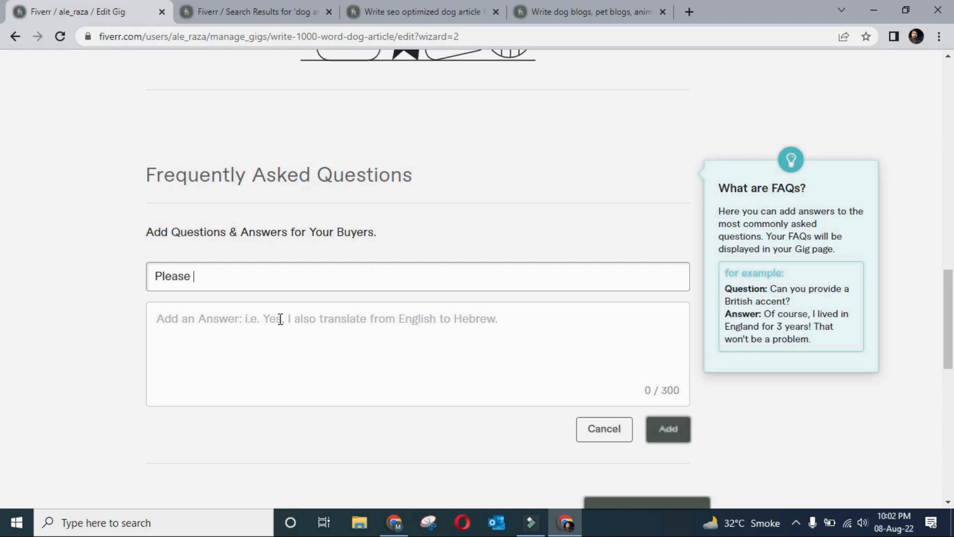
{"action": "type", "text": "te"}
{"action": "key", "text": "BackSpace"}
{"action": "key", "text": "BackSpace"}
{"action": "type", "text": "s"}
{"action": "key", "text": "BackSpace"}
{"action": "type", "text": "do let"}
{"action": "key", "text": "BackSpace"}
{"action": "key", "text": "BackSpace"}
{"action": "key", "text": "BackSpace"}
{"action": "key", "text": "BackSpace"}
{"action": "key", "text": "BackSpace"}
{"action": "key", "text": "BackSpace"}
{"action": "key", "text": "BackSpace"}
{"action": "key", "text": "BackSpace"}
{"action": "key", "text": "BackSpace"}
{"action": "key", "text": "BackSpace"}
{"action": "key", "text": "BackSpace"}
{"action": "key", "text": "BackSpace"}
{"action": "key", "text": "BackSpace"}
Step: Enter "What kind of lecture tone you require" as the FAQ question
{"action": "type", "text": "What kind to"}
{"action": "key", "text": "BackSpace"}
{"action": "key", "text": "BackSpace"}
{"action": "type", "text": "of lec"}
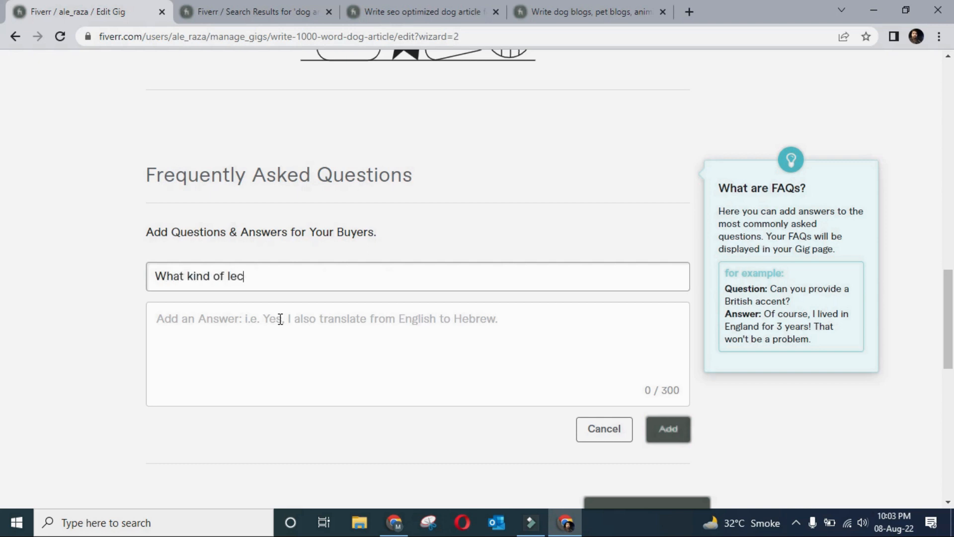
{"action": "type", "text": "ture tone you require"}
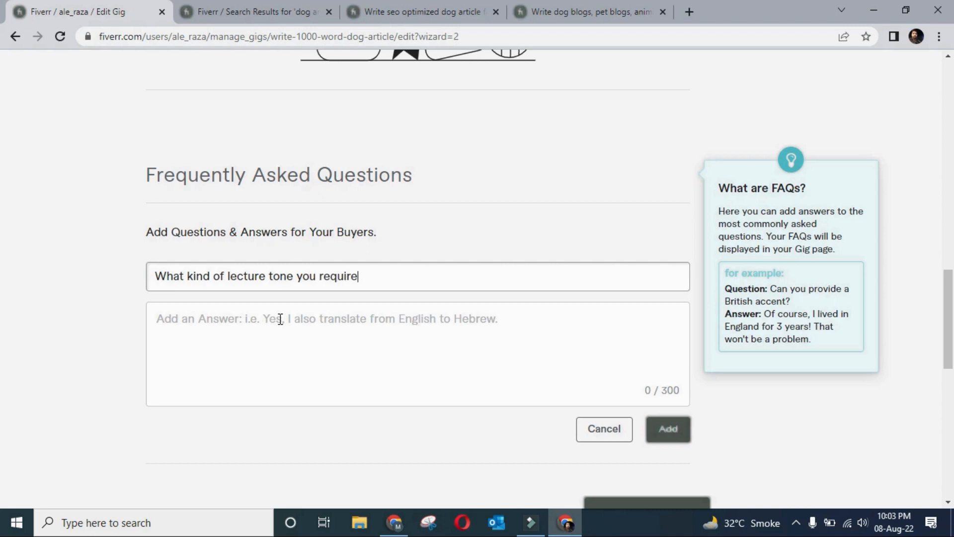
{"action": "left_click", "coordinate": [280, 319]}
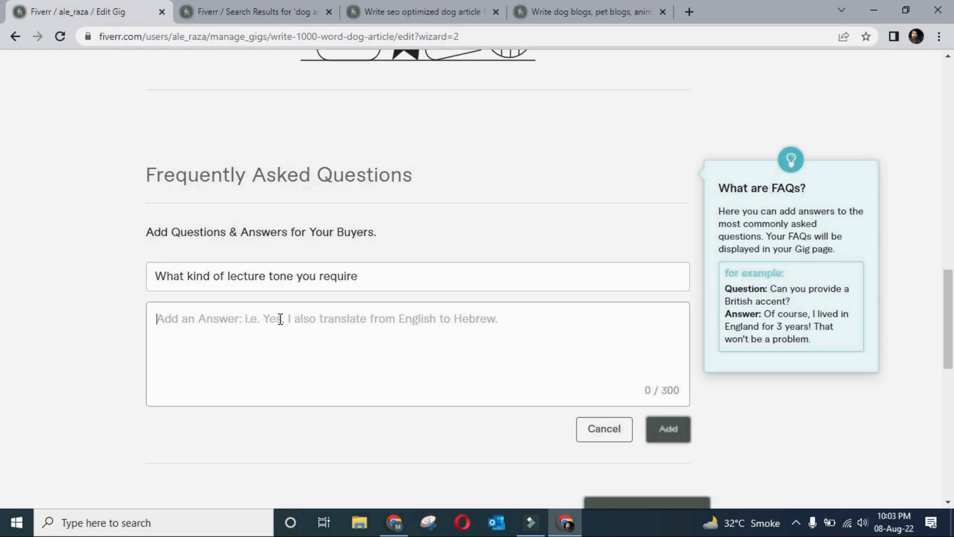
Step: Replace "lecture" with "article" in the FAQ question, and save the page to continue to Requirements
{"action": "scroll", "coordinate": [373, 344], "scroll_direction": "down", "scroll_amount": 3}
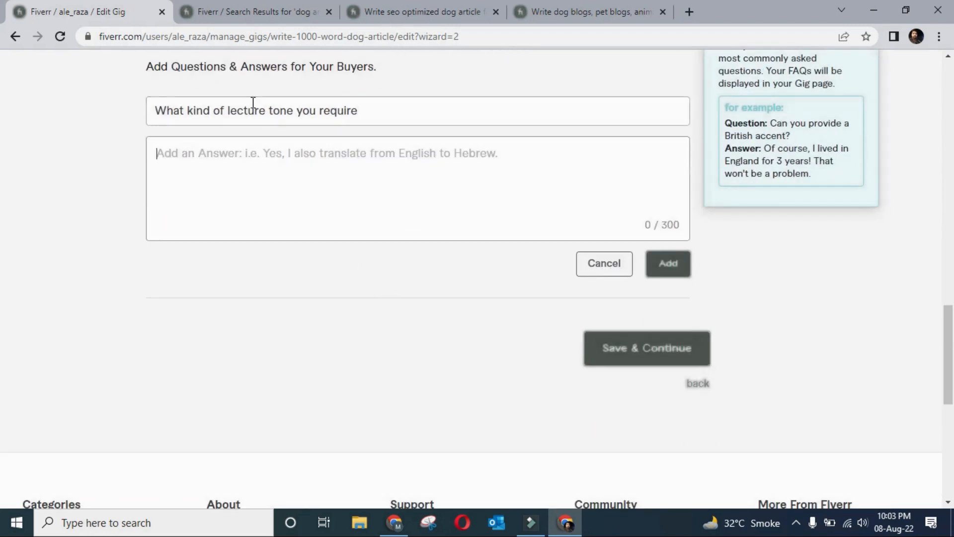
{"action": "left_click", "coordinate": [266, 110]}
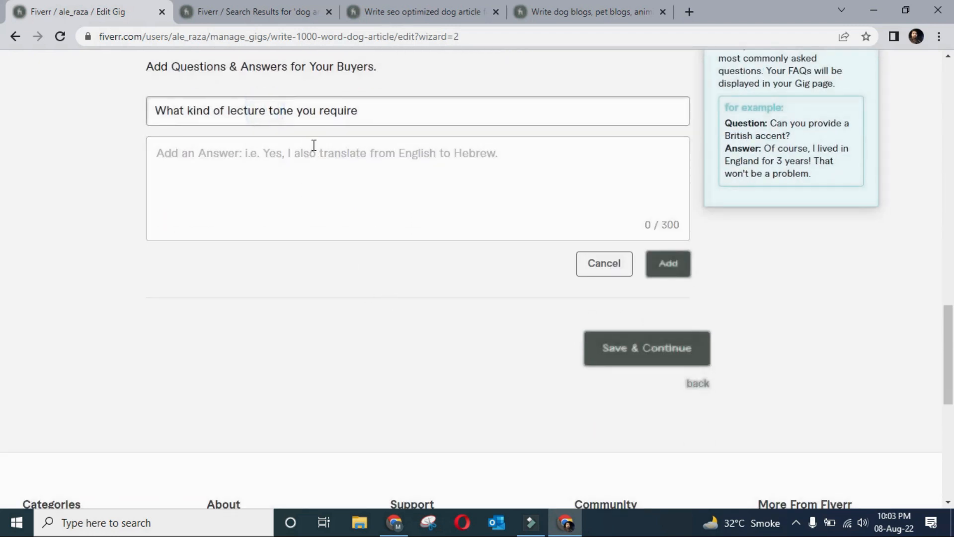
{"action": "key", "text": "BackSpace"}
{"action": "key", "text": "BackSpace"}
{"action": "key", "text": "BackSpace"}
{"action": "key", "text": "BackSpace"}
{"action": "key", "text": "BackSpace"}
{"action": "key", "text": "BackSpace"}
{"action": "key", "text": "BackSpace"}
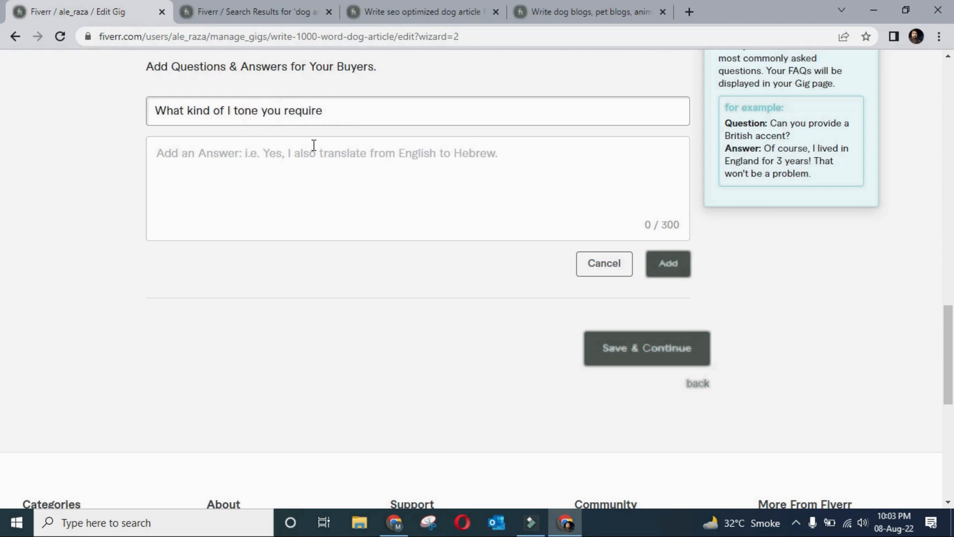
{"action": "type", "text": "article"}
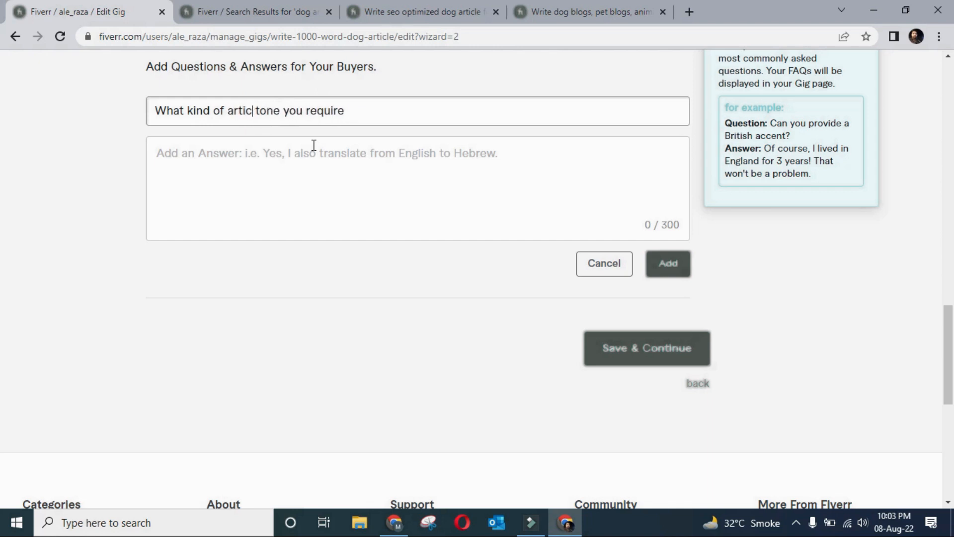
{"action": "key", "text": "BackSpace"}
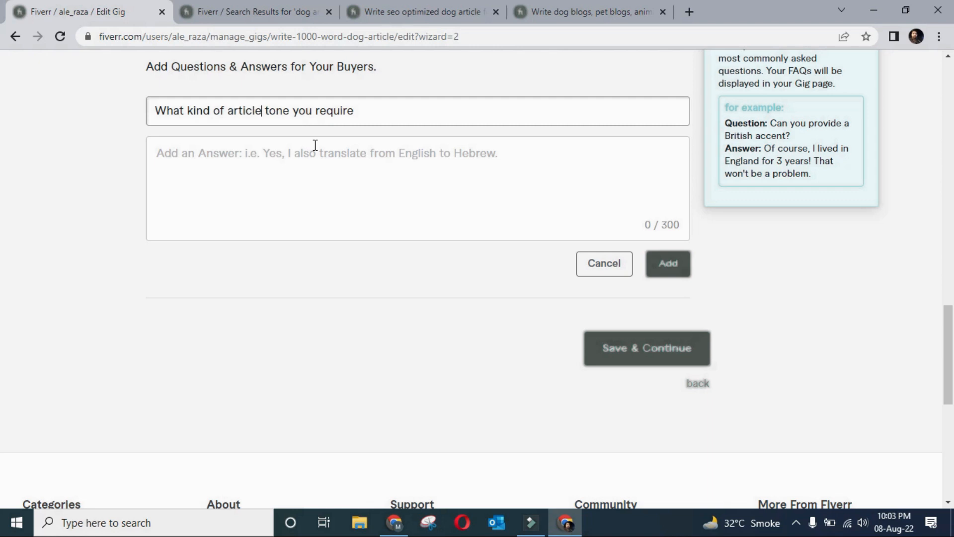
{"action": "left_click", "coordinate": [655, 267]}
{"action": "left_click", "coordinate": [672, 345]}
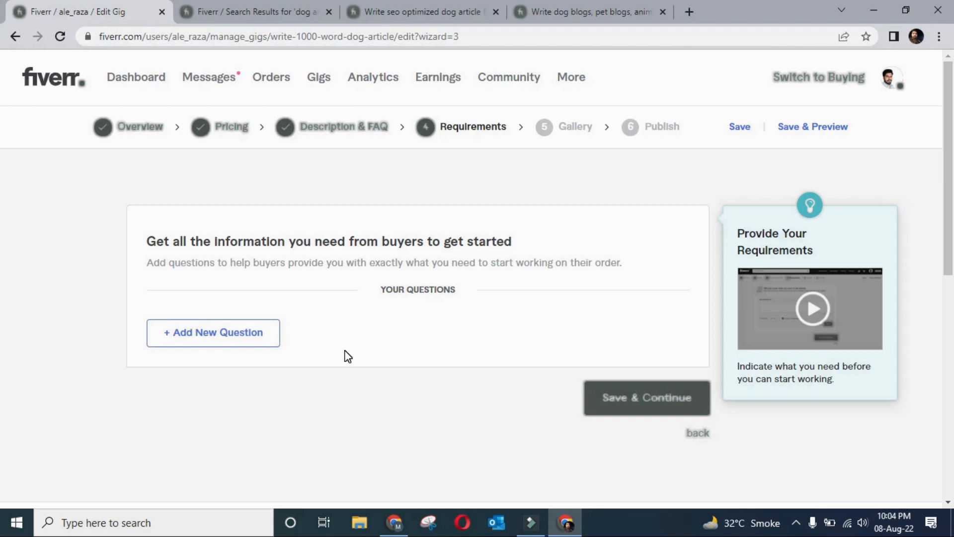
Step: Enter a new buyer question reading "Please share your complete requirement for this job", and try to save and continue
{"action": "left_click", "coordinate": [209, 333]}
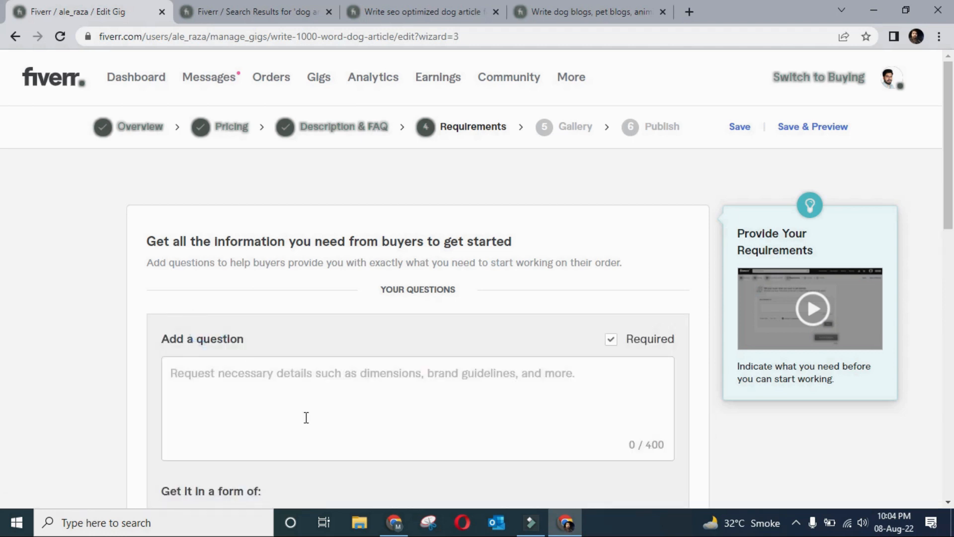
{"action": "scroll", "coordinate": [305, 416], "scroll_direction": "down", "scroll_amount": 2}
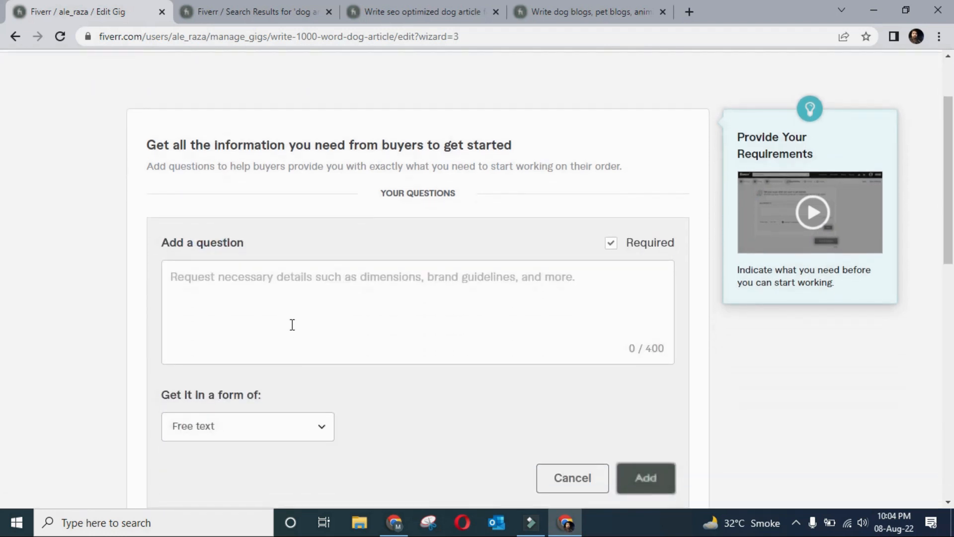
{"action": "left_click", "coordinate": [291, 278]}
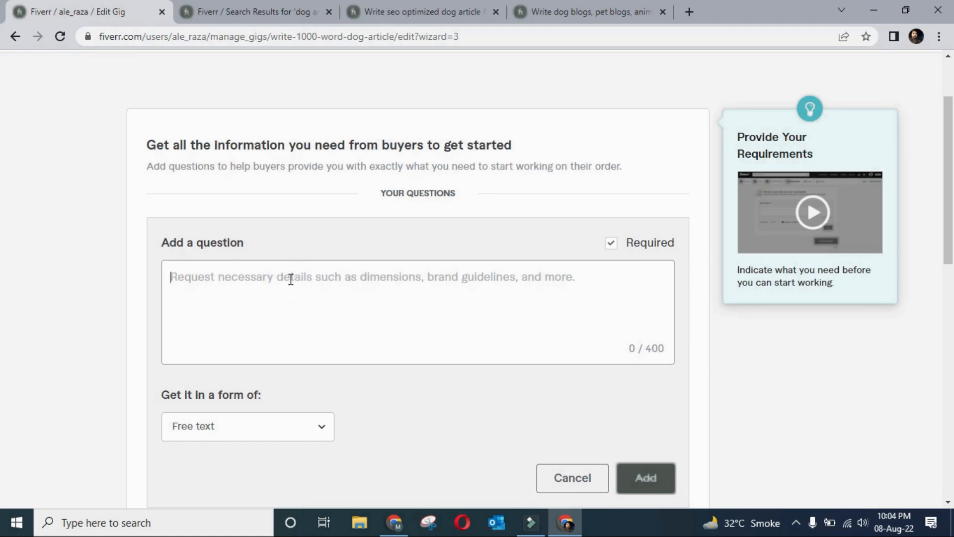
{"action": "type", "text": "Please "}
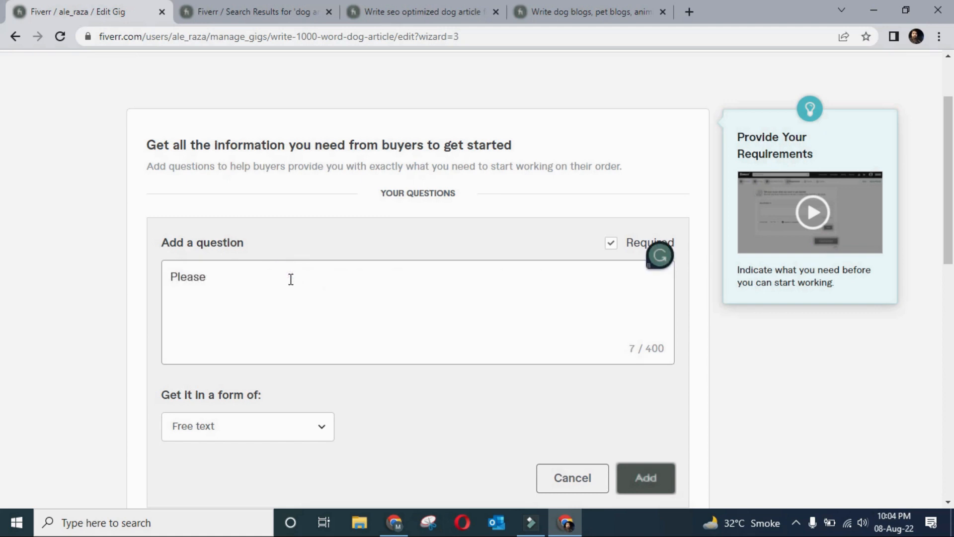
{"action": "type", "text": "share your complete "}
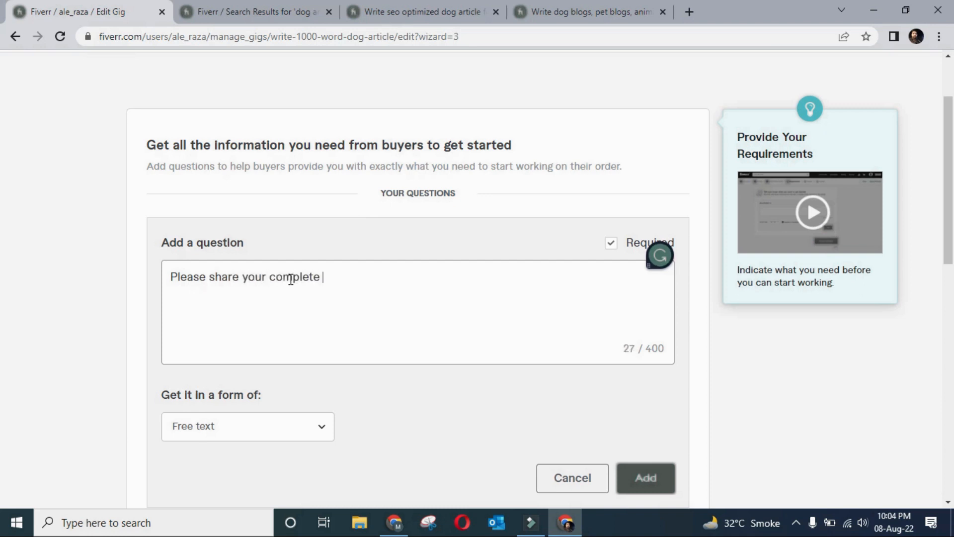
{"action": "type", "text": "requirement"}
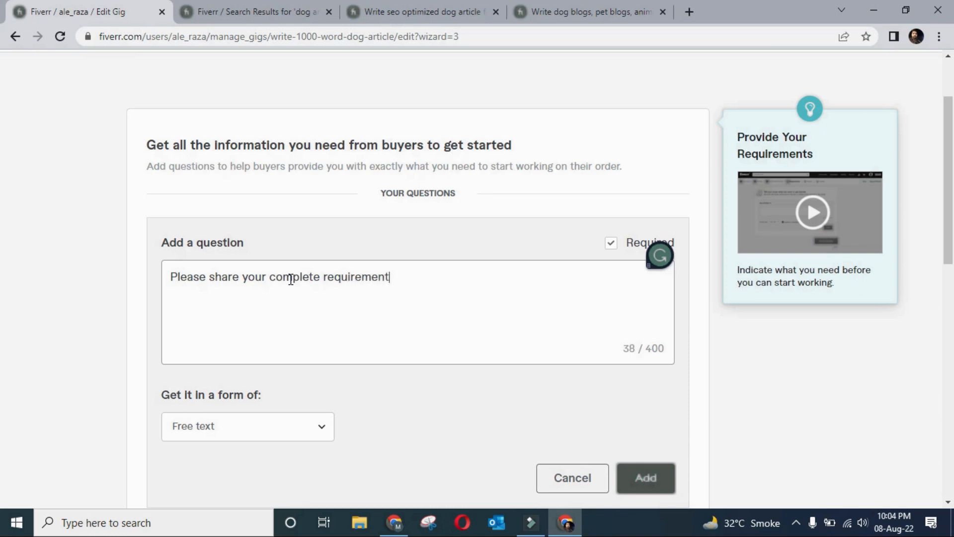
{"action": "type", "text": " for this job"}
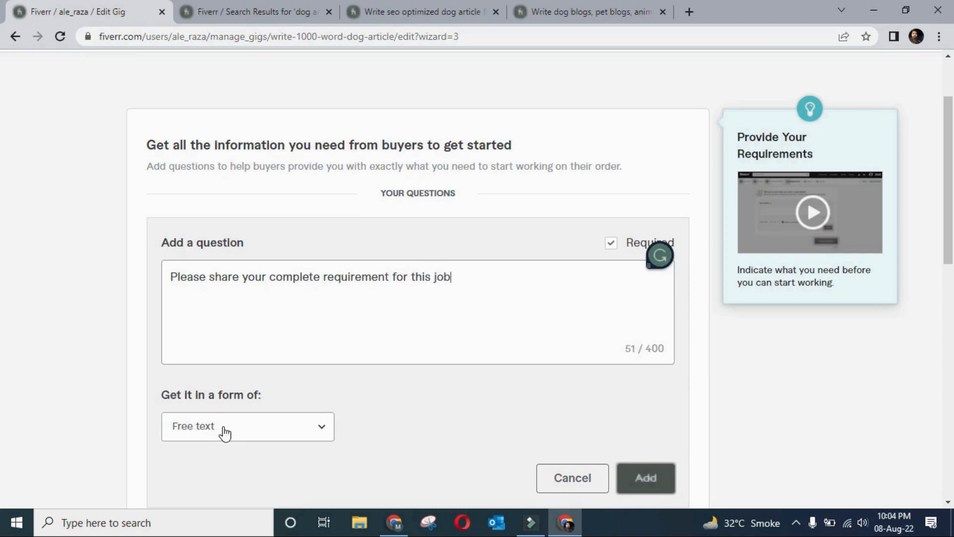
{"action": "scroll", "coordinate": [383, 414], "scroll_direction": "down", "scroll_amount": 2}
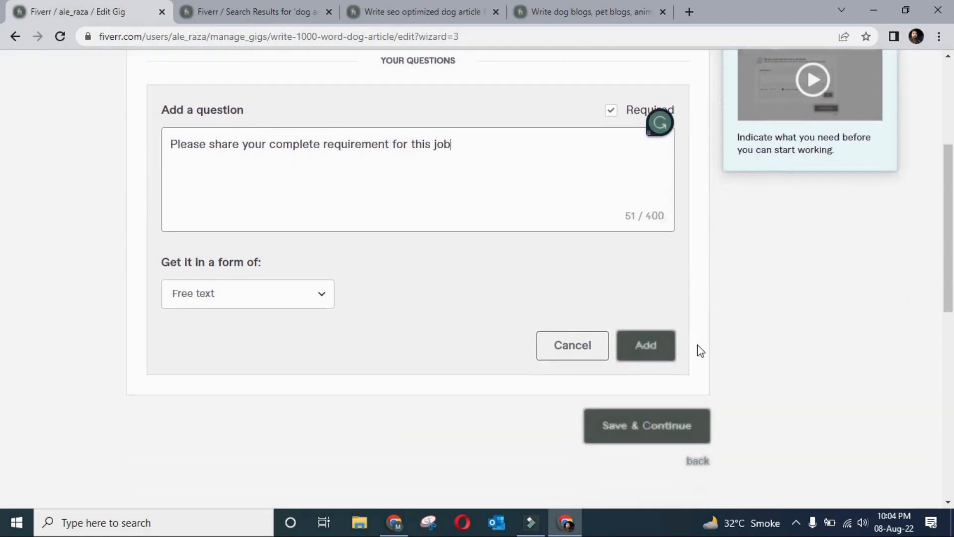
{"action": "left_click", "coordinate": [636, 430]}
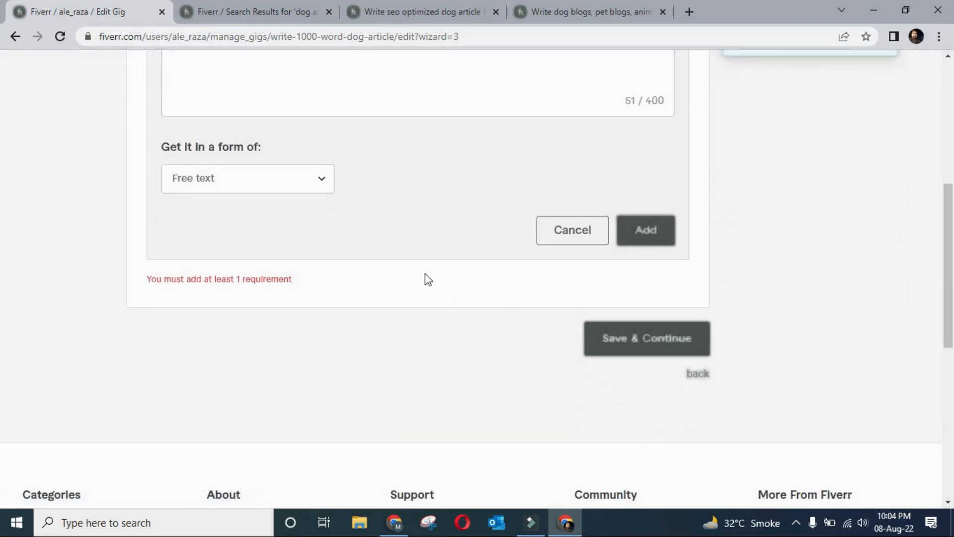
Step: Try the Multiple choice answer form for the buyer question, and return it to Free text
{"action": "scroll", "coordinate": [366, 197], "scroll_direction": "up", "scroll_amount": 2}
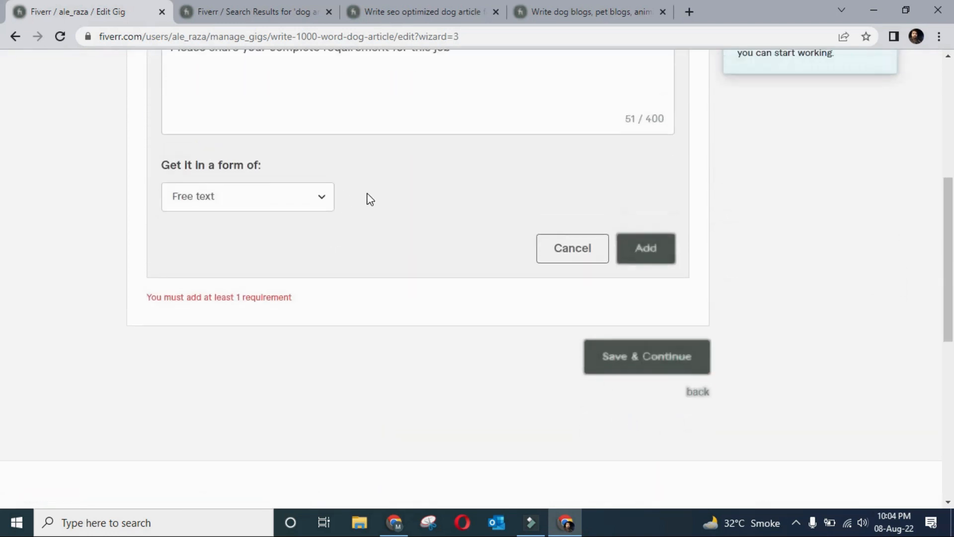
{"action": "scroll", "coordinate": [368, 196], "scroll_direction": "up", "scroll_amount": 1}
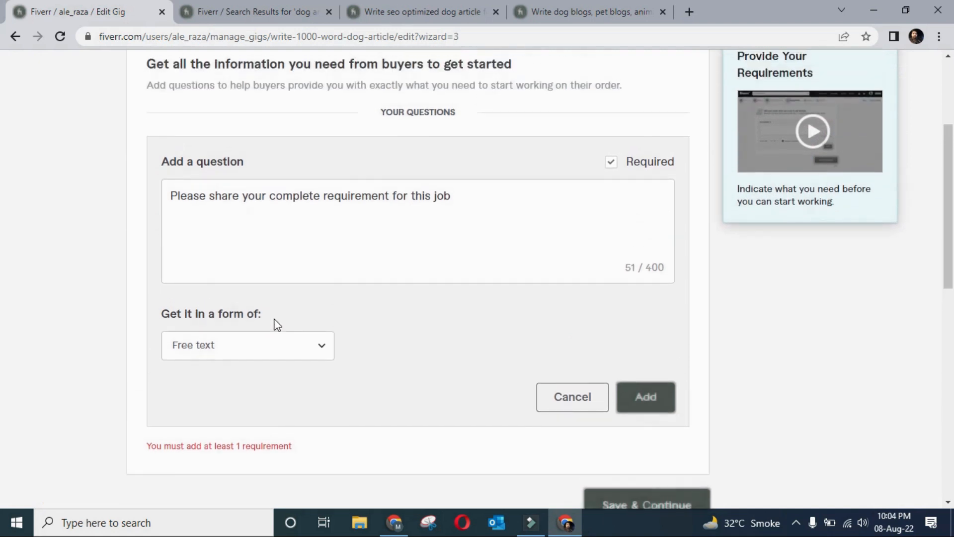
{"action": "scroll", "coordinate": [282, 343], "scroll_direction": "up", "scroll_amount": 1}
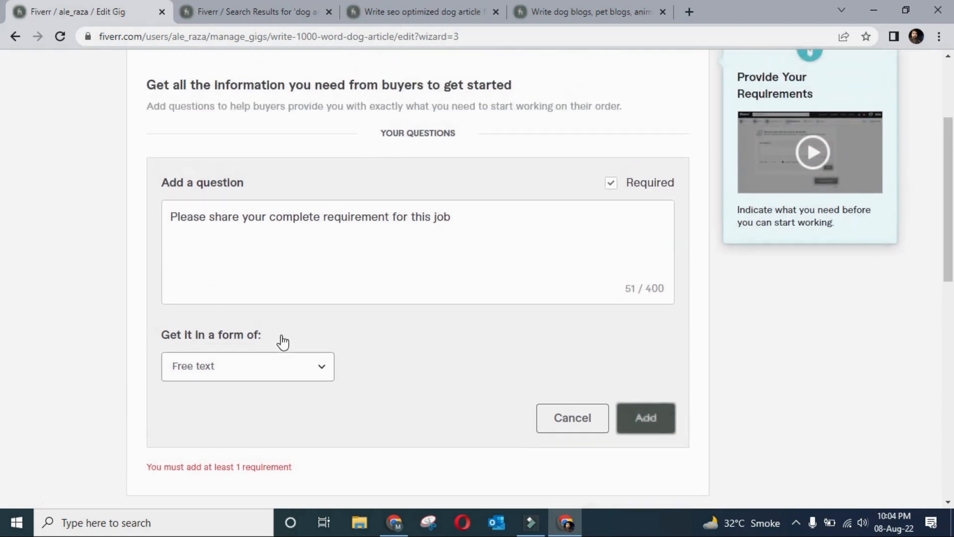
{"action": "left_click", "coordinate": [314, 372]}
{"action": "scroll", "coordinate": [293, 451], "scroll_direction": "down", "scroll_amount": 1}
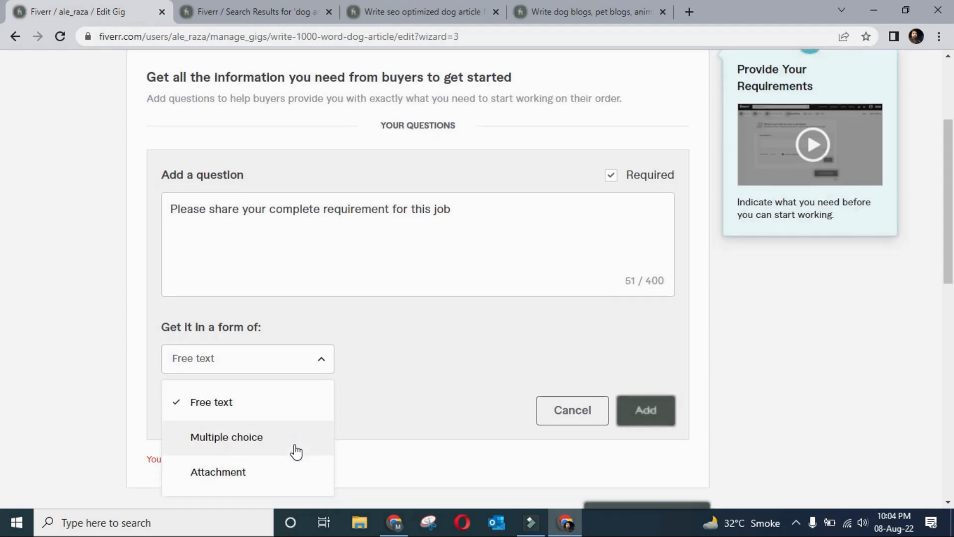
{"action": "left_click", "coordinate": [258, 385]}
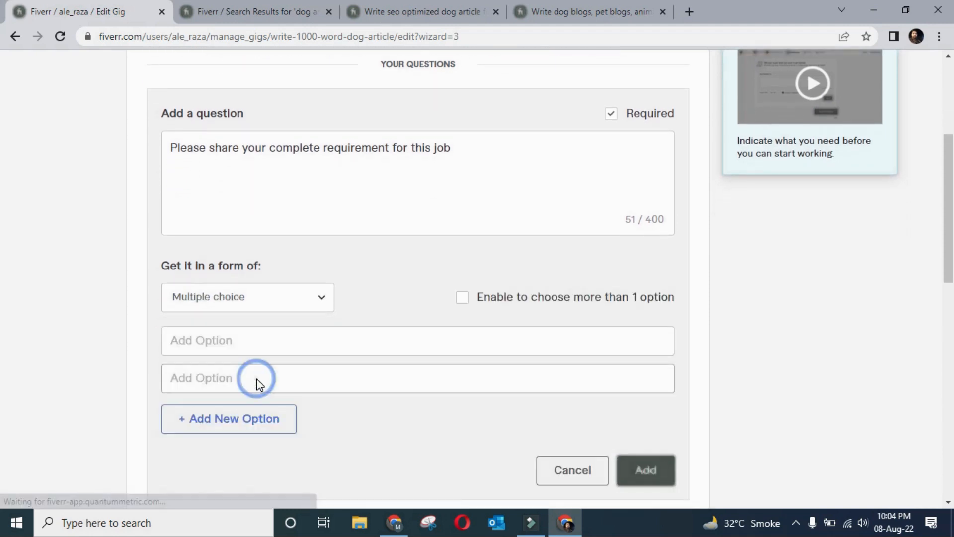
{"action": "left_click", "coordinate": [322, 302]}
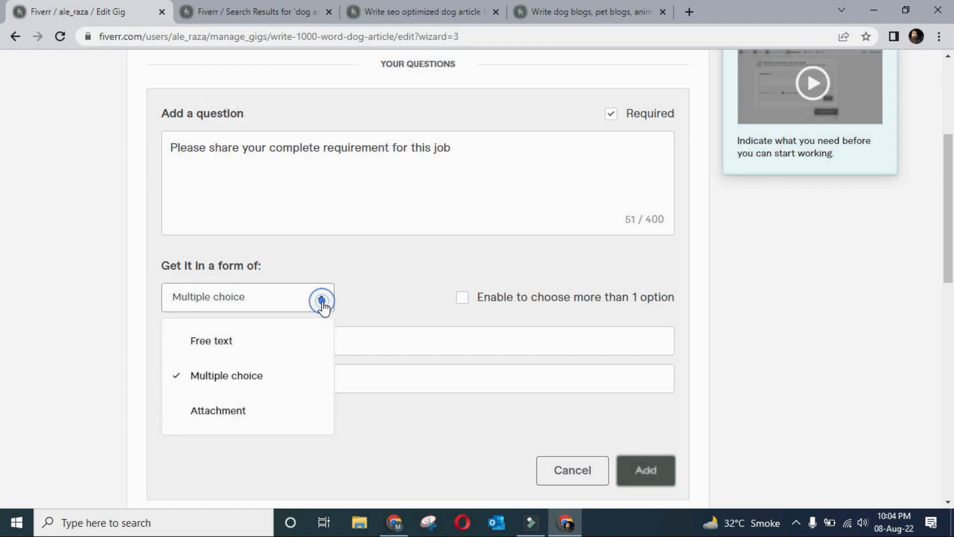
{"action": "left_click", "coordinate": [282, 342]}
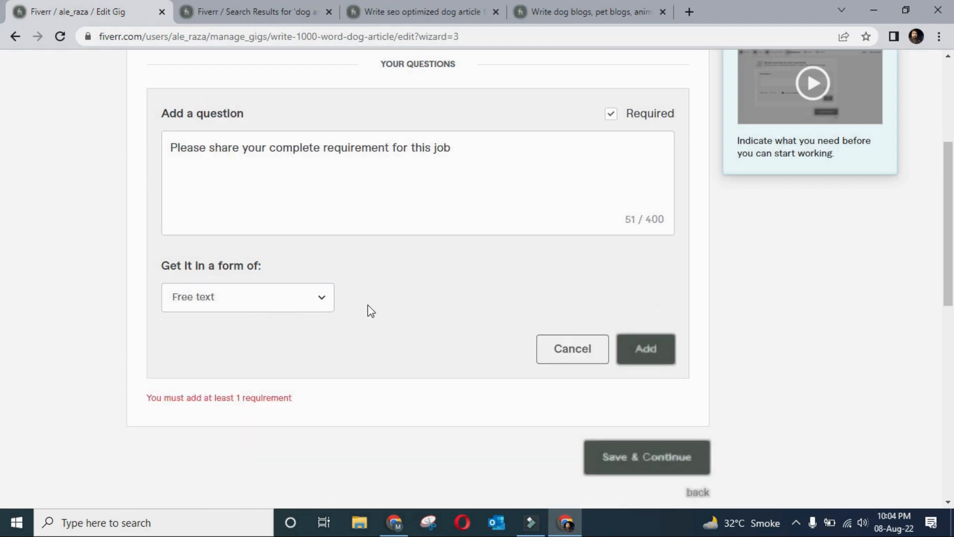
{"action": "scroll", "coordinate": [468, 307], "scroll_direction": "down", "scroll_amount": 1}
{"action": "scroll", "coordinate": [467, 306], "scroll_direction": "up", "scroll_amount": 3}
{"action": "scroll", "coordinate": [467, 306], "scroll_direction": "down", "scroll_amount": 3}
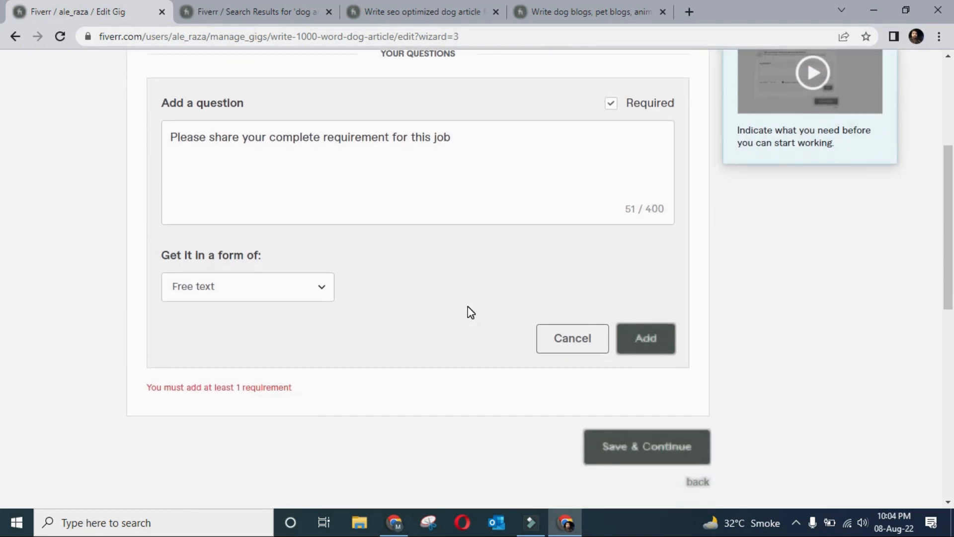
{"action": "scroll", "coordinate": [467, 306], "scroll_direction": "down", "scroll_amount": 2}
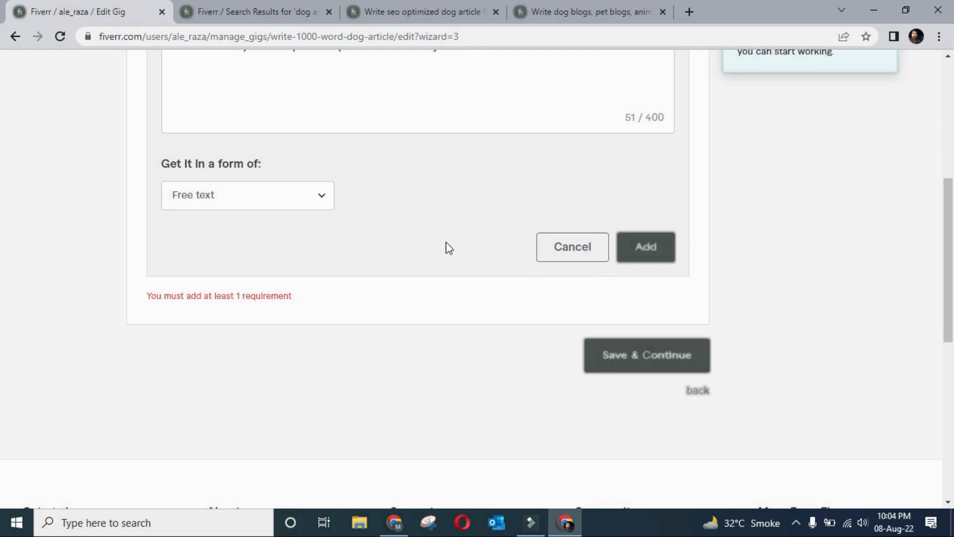
{"action": "scroll", "coordinate": [446, 246], "scroll_direction": "up", "scroll_amount": 3}
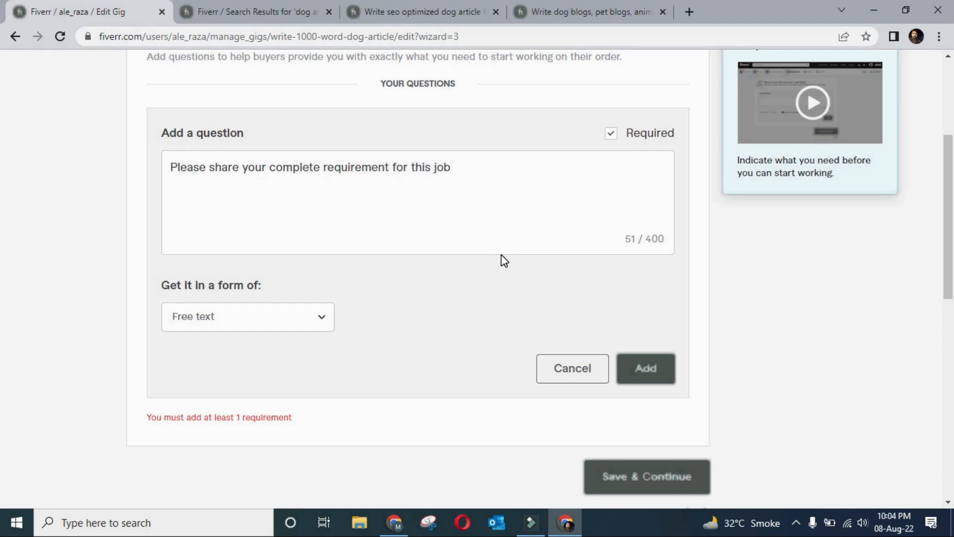
{"action": "scroll", "coordinate": [505, 260], "scroll_direction": "up", "scroll_amount": 3}
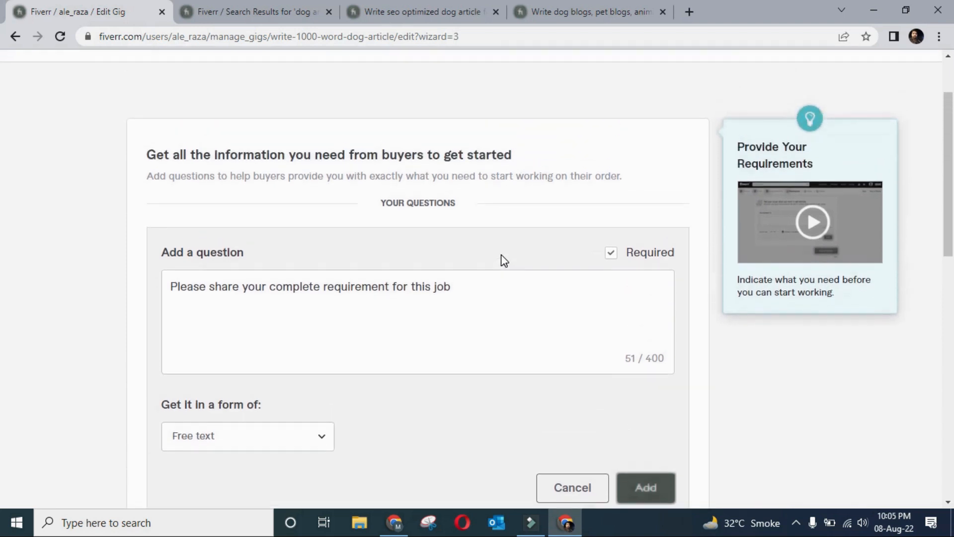
Step: Try making the buyer question optional, and mark it as Required again
{"action": "scroll", "coordinate": [505, 260], "scroll_direction": "down", "scroll_amount": 2}
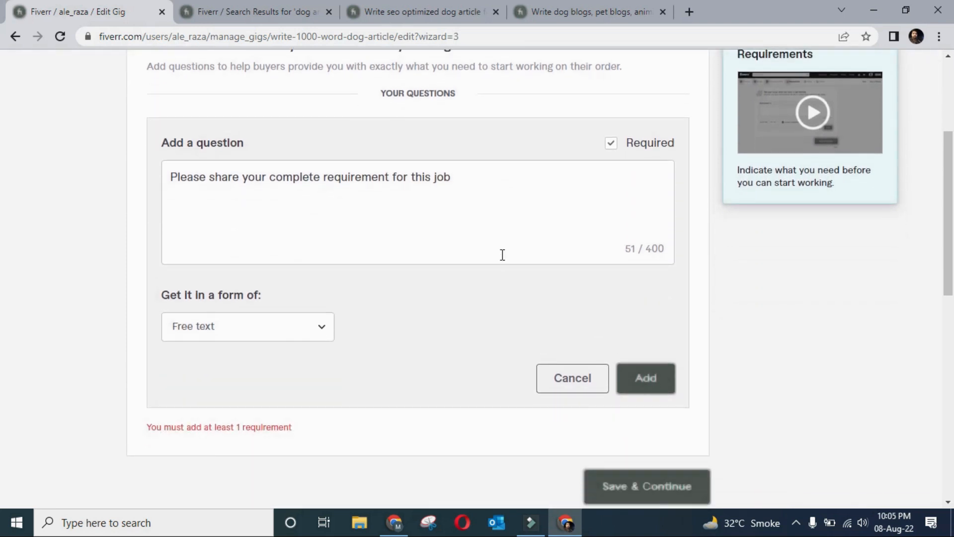
{"action": "scroll", "coordinate": [503, 255], "scroll_direction": "down", "scroll_amount": 3}
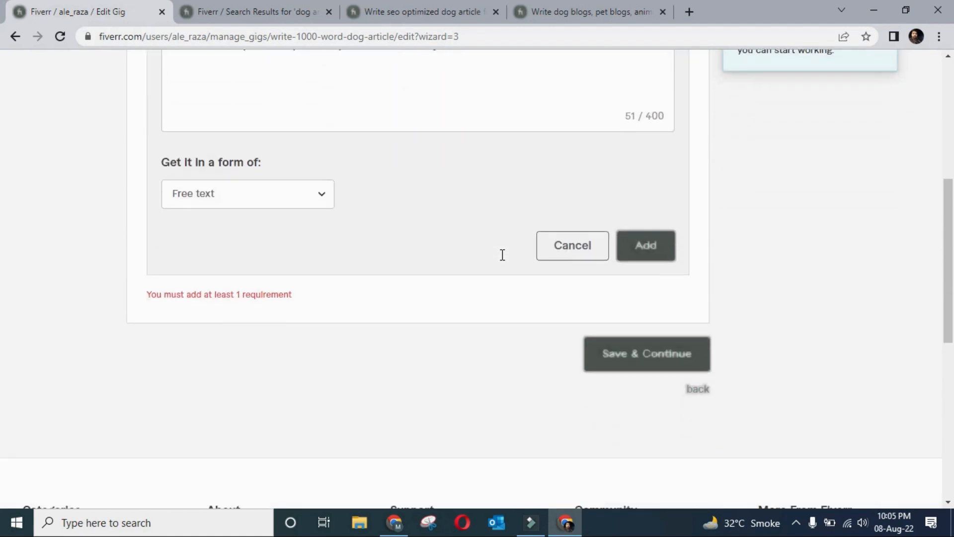
{"action": "scroll", "coordinate": [440, 237], "scroll_direction": "up", "scroll_amount": 1}
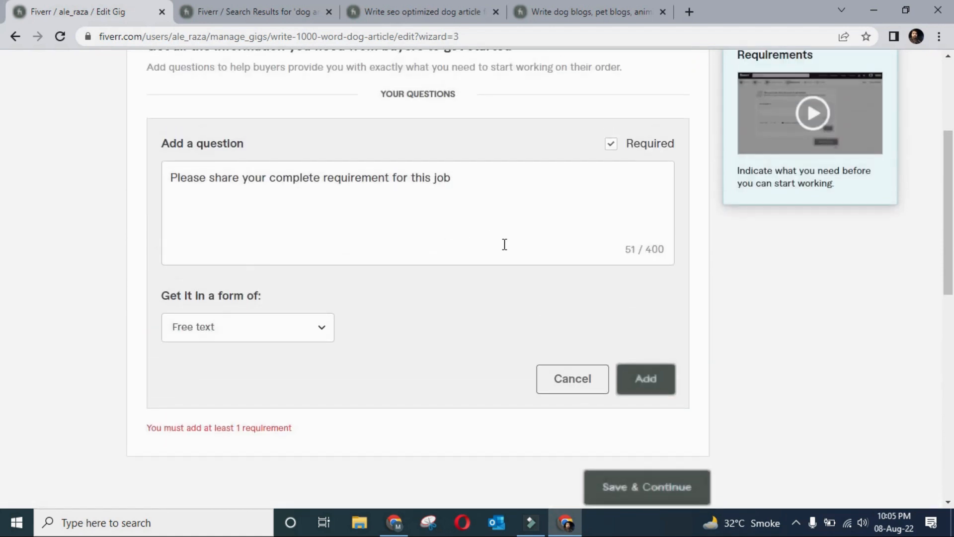
{"action": "scroll", "coordinate": [504, 244], "scroll_direction": "up", "scroll_amount": 1}
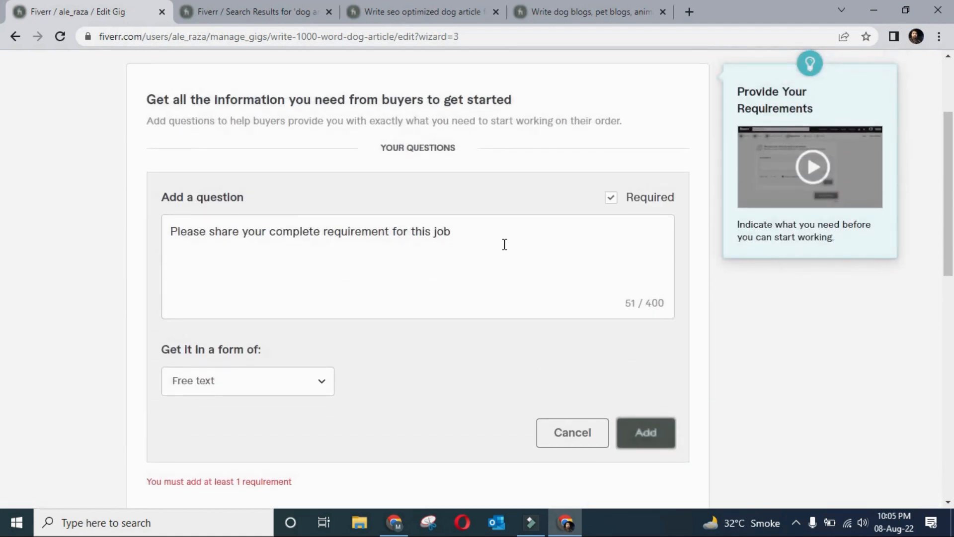
{"action": "left_click", "coordinate": [611, 199]}
{"action": "scroll", "coordinate": [634, 447], "scroll_direction": "down", "scroll_amount": 4}
{"action": "left_click", "coordinate": [653, 354]}
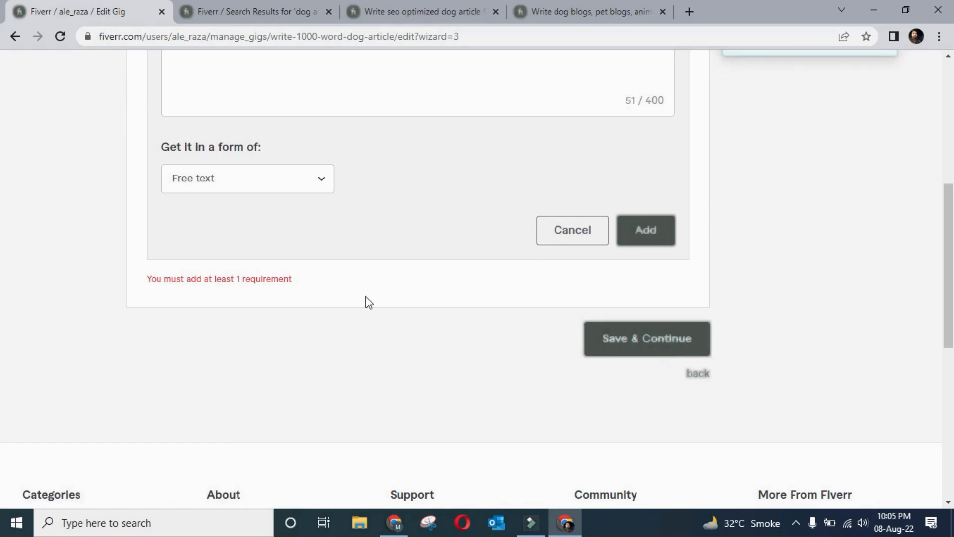
{"action": "scroll", "coordinate": [368, 303], "scroll_direction": "up", "scroll_amount": 2}
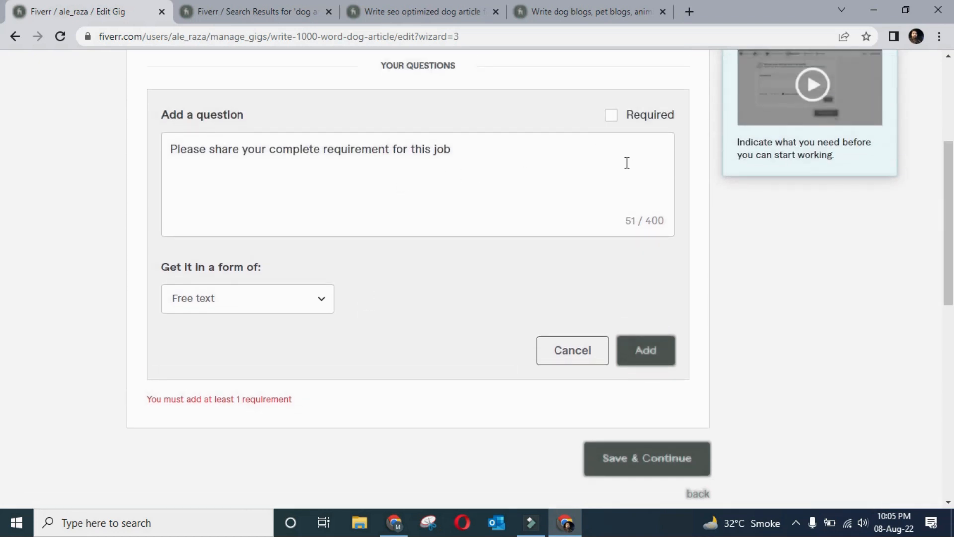
{"action": "left_click", "coordinate": [612, 116]}
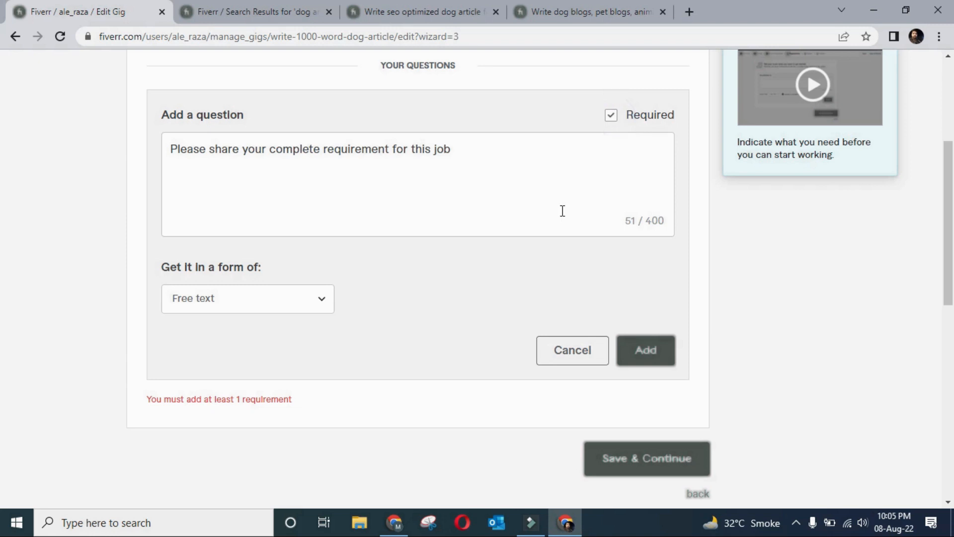
Step: Add the required Free text question to the buyer requirements, and save the page to continue to the gig image page
{"action": "left_click", "coordinate": [293, 297]}
{"action": "left_click", "coordinate": [295, 295]}
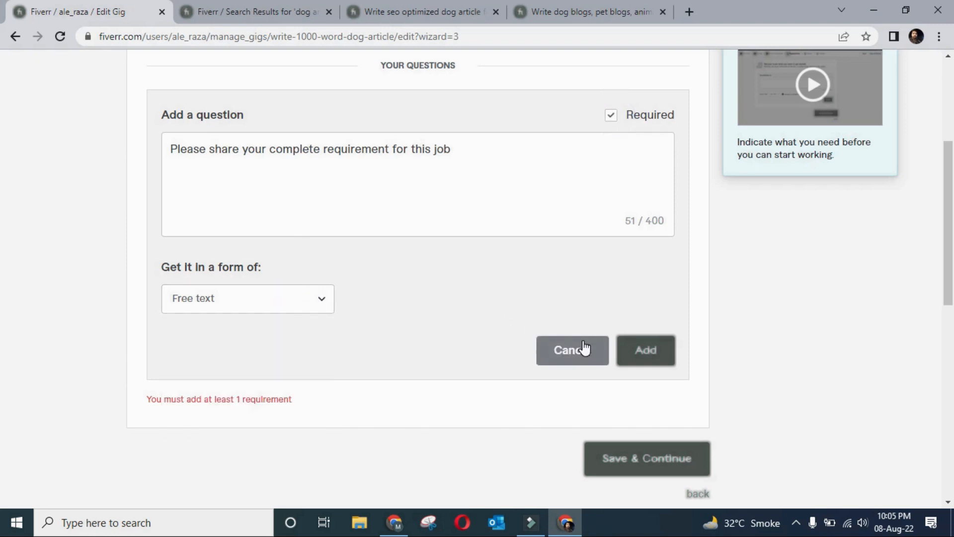
{"action": "left_click", "coordinate": [648, 350]}
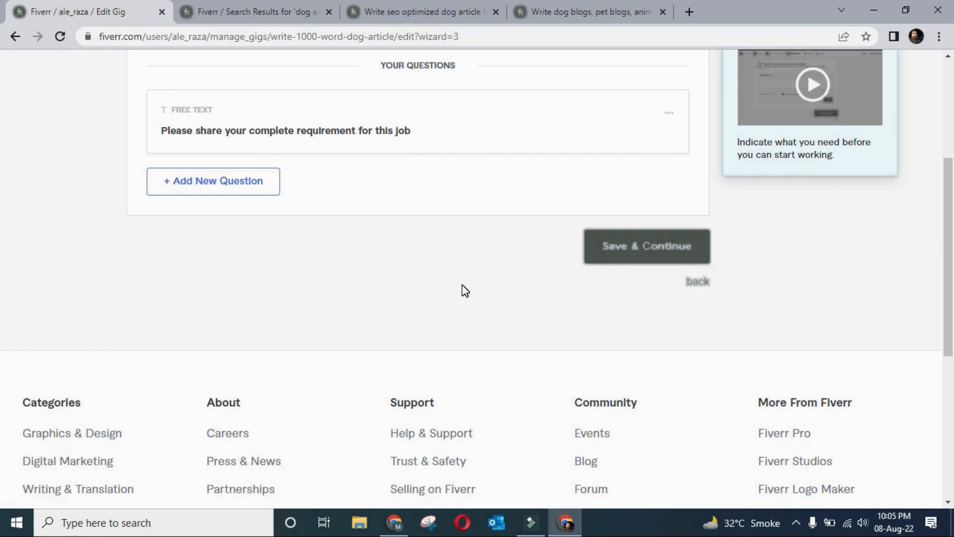
{"action": "scroll", "coordinate": [464, 290], "scroll_direction": "up", "scroll_amount": 3}
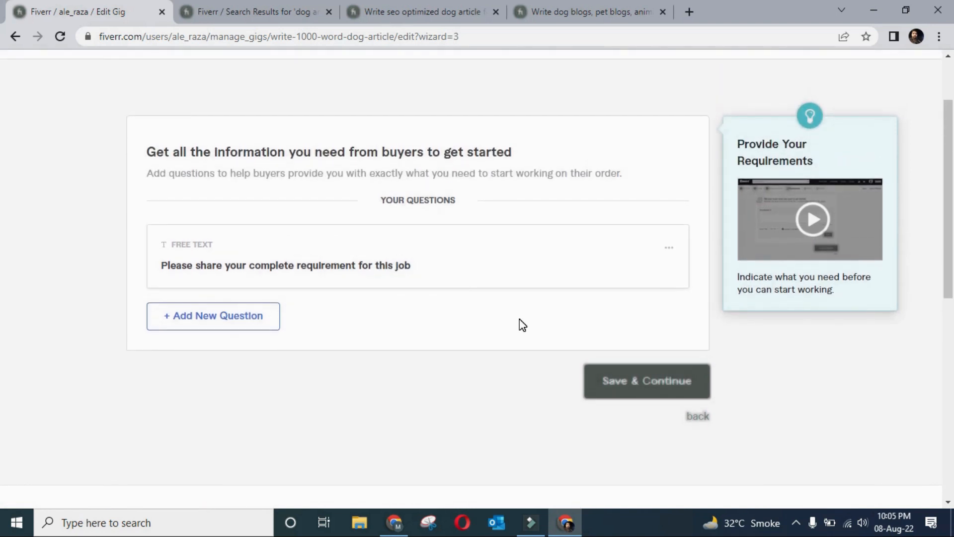
{"action": "left_click", "coordinate": [623, 379]}
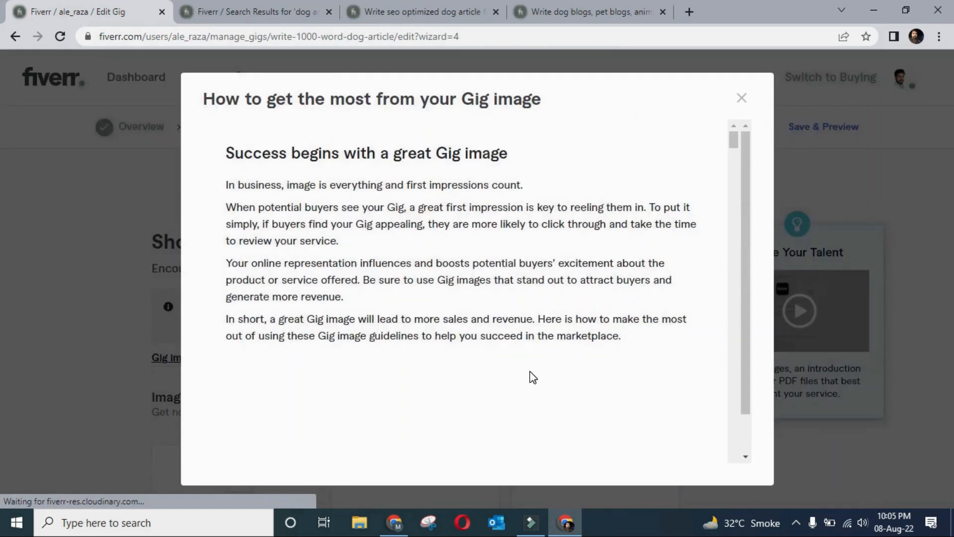
Step: Read the Gig image guidelines from the introduction through to the section on using a picture of yourself
{"action": "scroll", "coordinate": [532, 378], "scroll_direction": "down", "scroll_amount": 1}
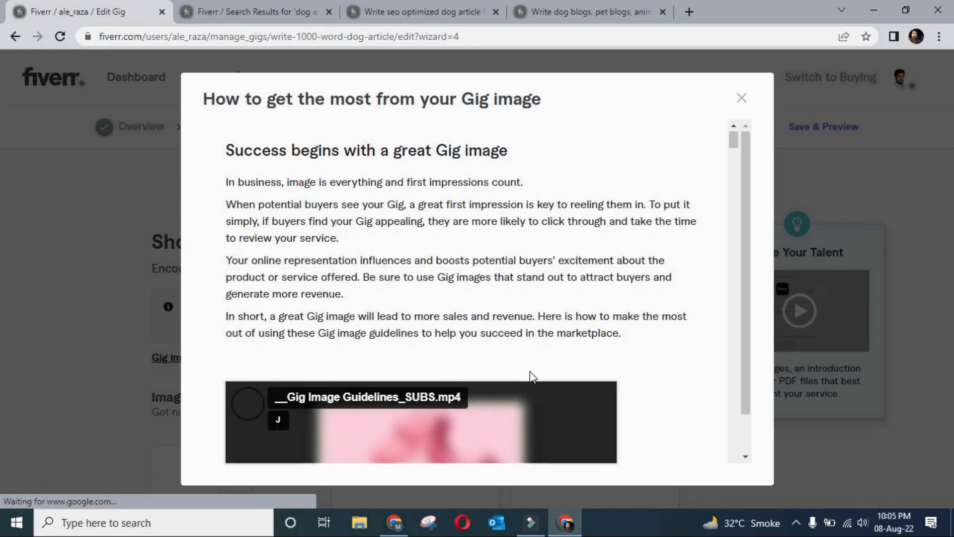
{"action": "scroll", "coordinate": [537, 300], "scroll_direction": "down", "scroll_amount": 7}
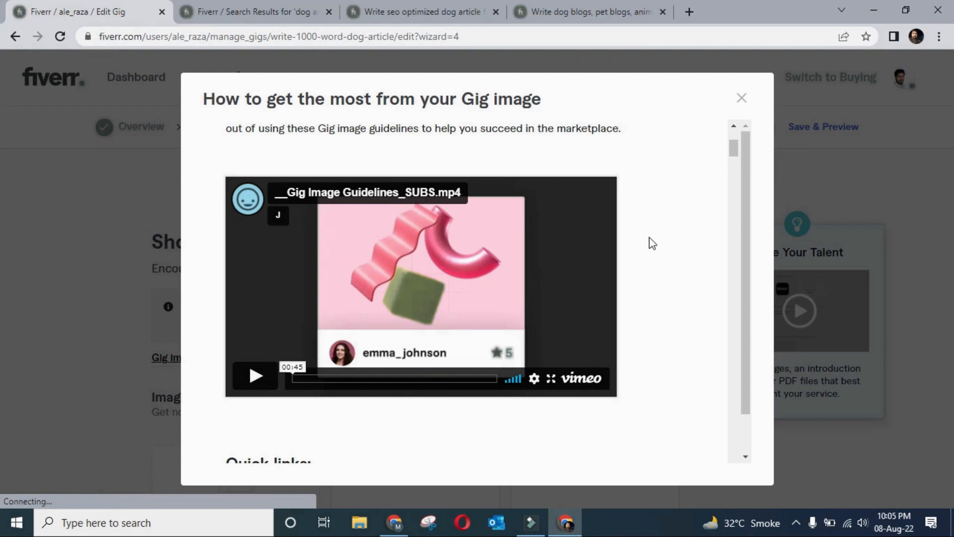
{"action": "scroll", "coordinate": [650, 243], "scroll_direction": "down", "scroll_amount": 3}
{"action": "scroll", "coordinate": [648, 240], "scroll_direction": "down", "scroll_amount": 9}
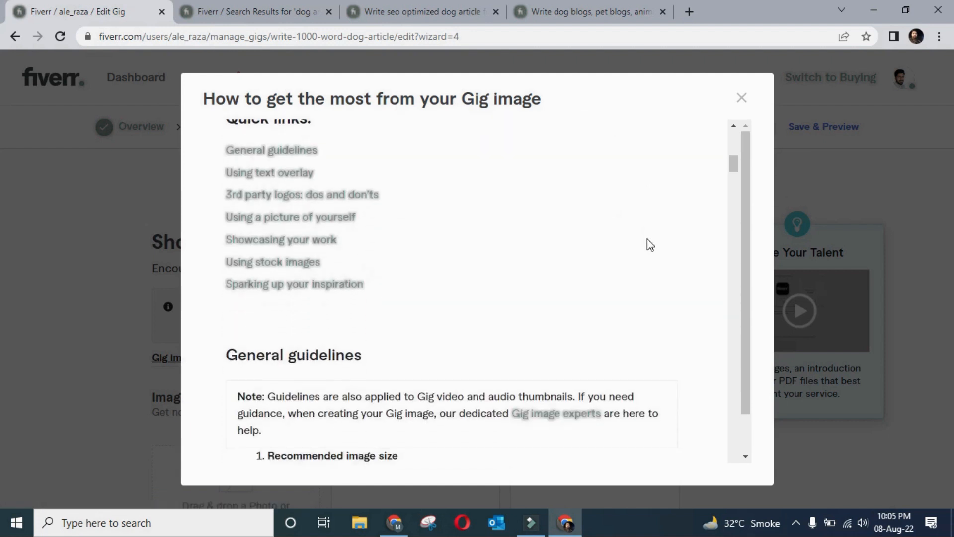
{"action": "scroll", "coordinate": [648, 237], "scroll_direction": "down", "scroll_amount": 9}
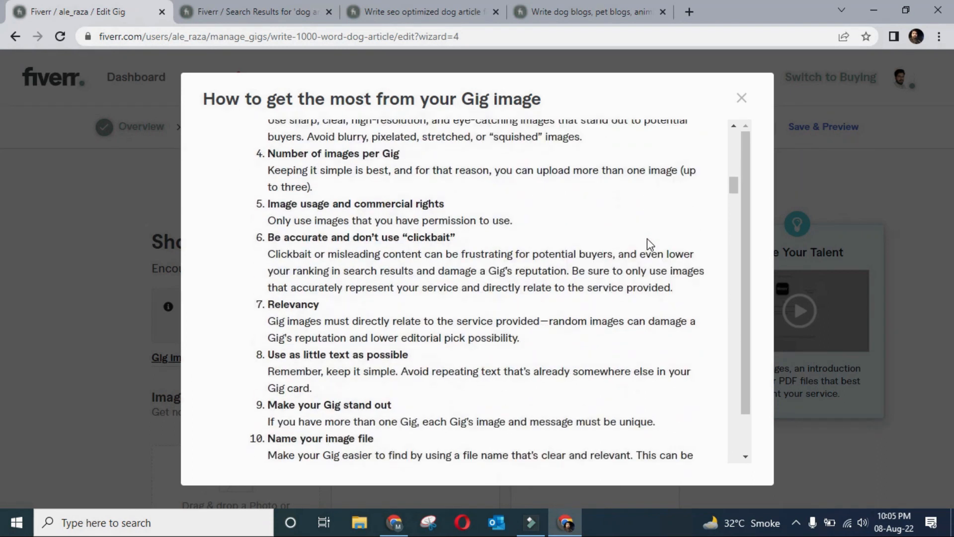
{"action": "scroll", "coordinate": [647, 239], "scroll_direction": "down", "scroll_amount": 10}
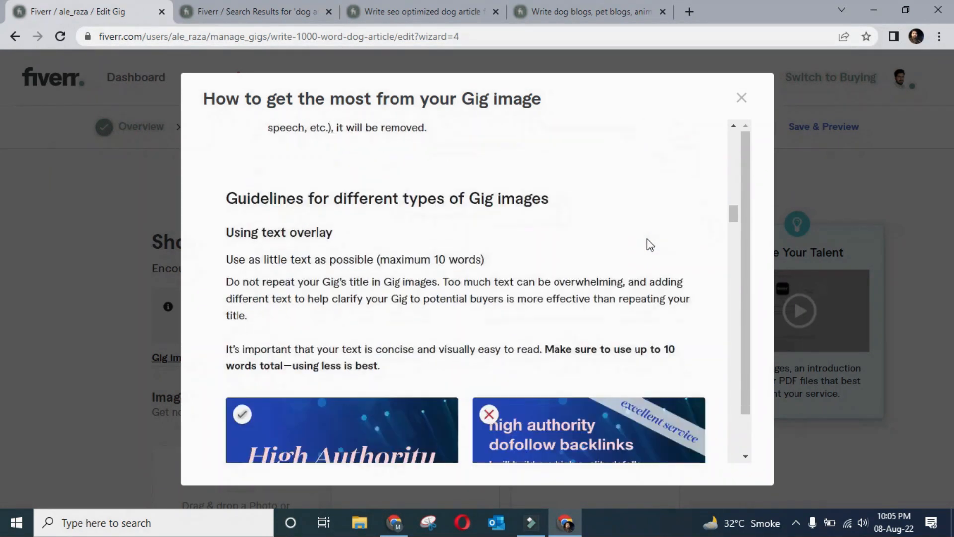
{"action": "scroll", "coordinate": [647, 238], "scroll_direction": "down", "scroll_amount": 10}
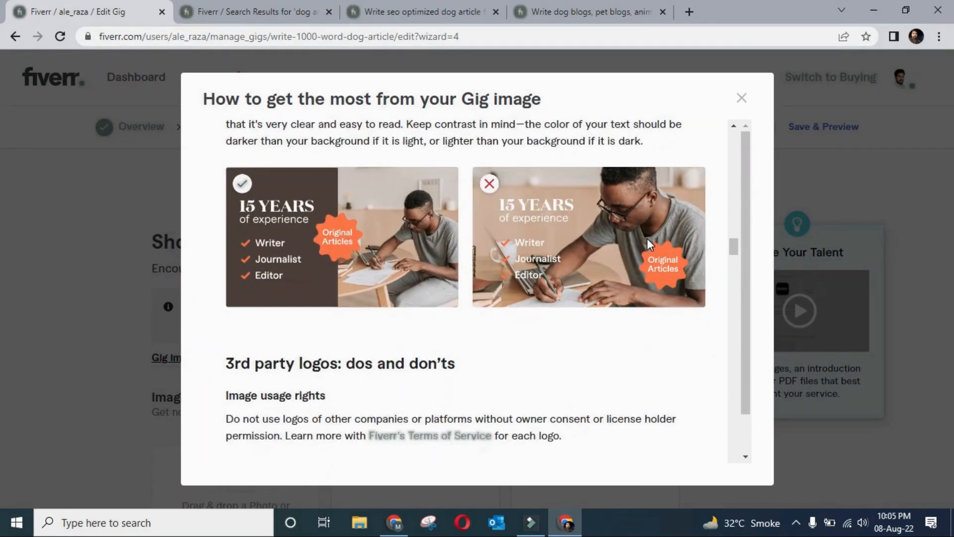
{"action": "scroll", "coordinate": [647, 239], "scroll_direction": "down", "scroll_amount": 5}
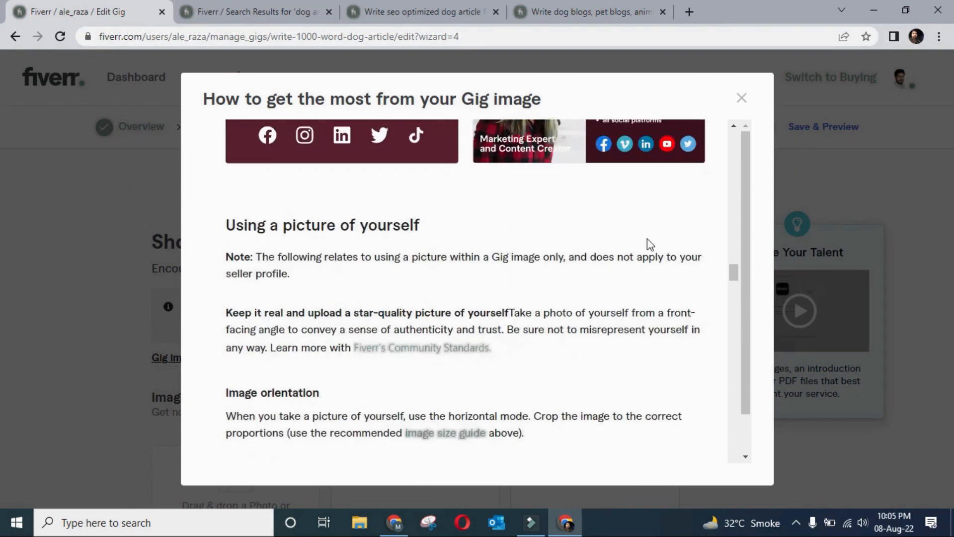
Step: Review the guidelines' logo, embedded text and contrast examples, and the general guidelines on image size and quality
{"action": "scroll", "coordinate": [647, 238], "scroll_direction": "up", "scroll_amount": 3}
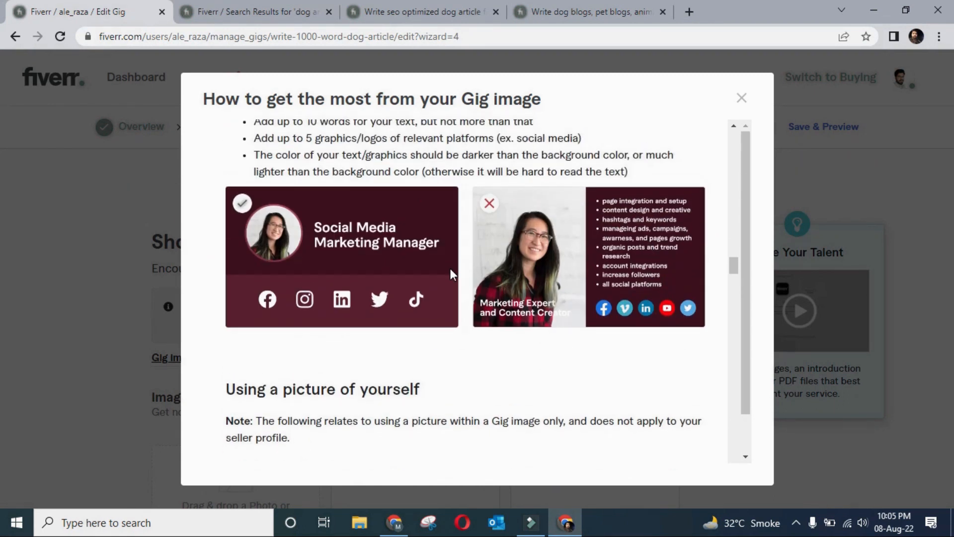
{"action": "scroll", "coordinate": [432, 297], "scroll_direction": "up", "scroll_amount": 10}
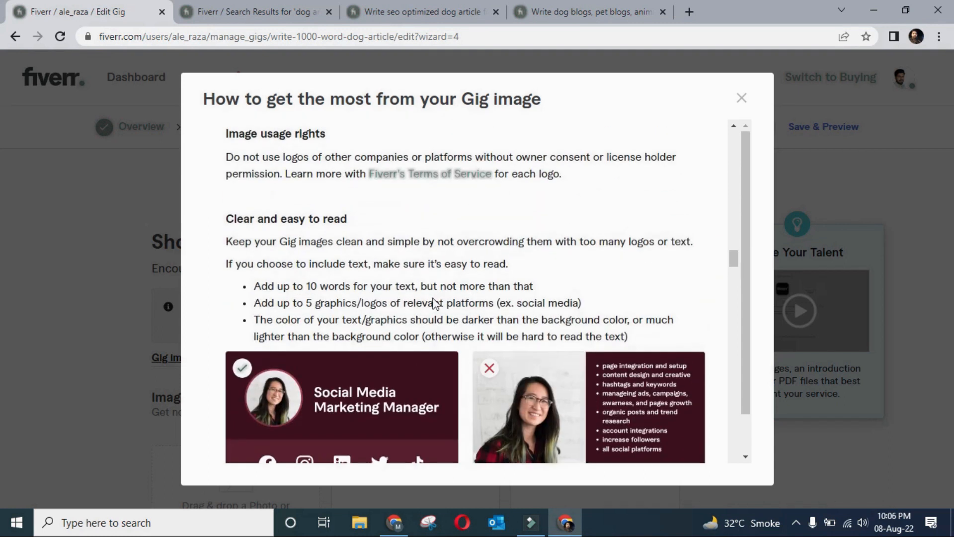
{"action": "scroll", "coordinate": [432, 297], "scroll_direction": "up", "scroll_amount": 1}
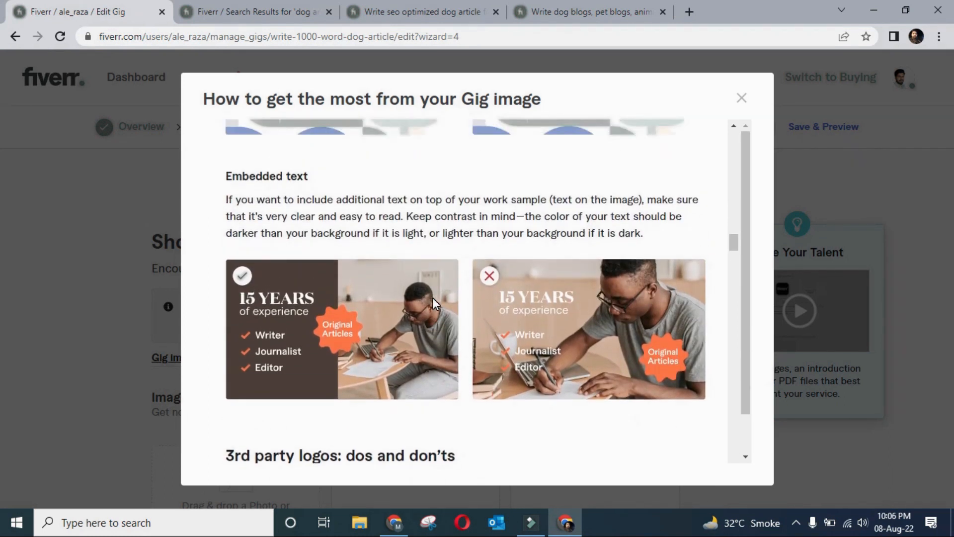
{"action": "scroll", "coordinate": [503, 272], "scroll_direction": "up", "scroll_amount": 4}
{"action": "scroll", "coordinate": [502, 273], "scroll_direction": "up", "scroll_amount": 4}
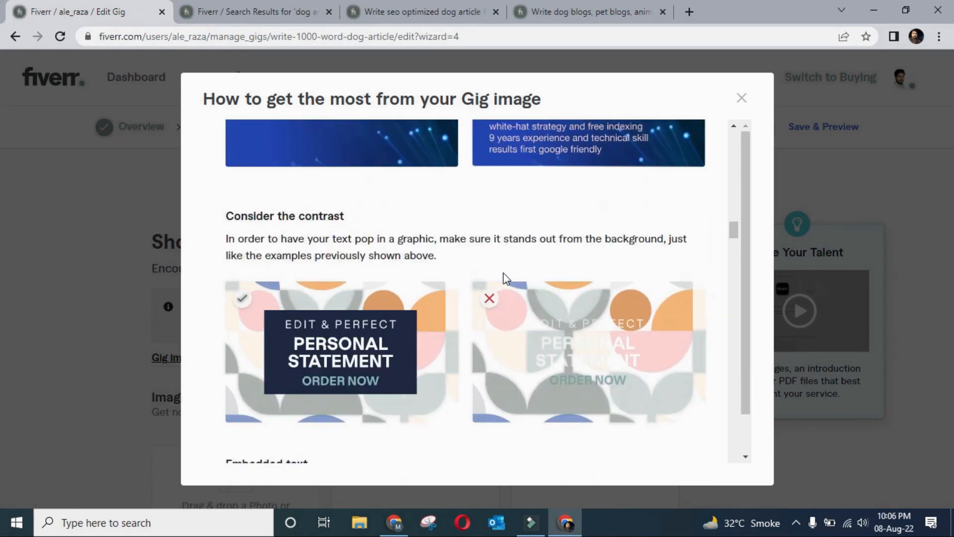
{"action": "scroll", "coordinate": [503, 274], "scroll_direction": "up", "scroll_amount": 3}
{"action": "scroll", "coordinate": [505, 276], "scroll_direction": "up", "scroll_amount": 10}
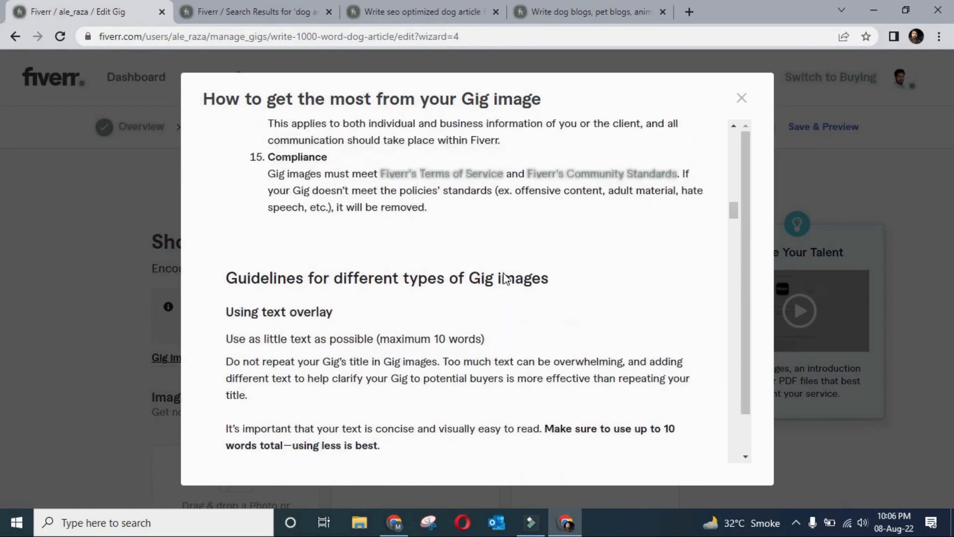
{"action": "scroll", "coordinate": [505, 276], "scroll_direction": "up", "scroll_amount": 8}
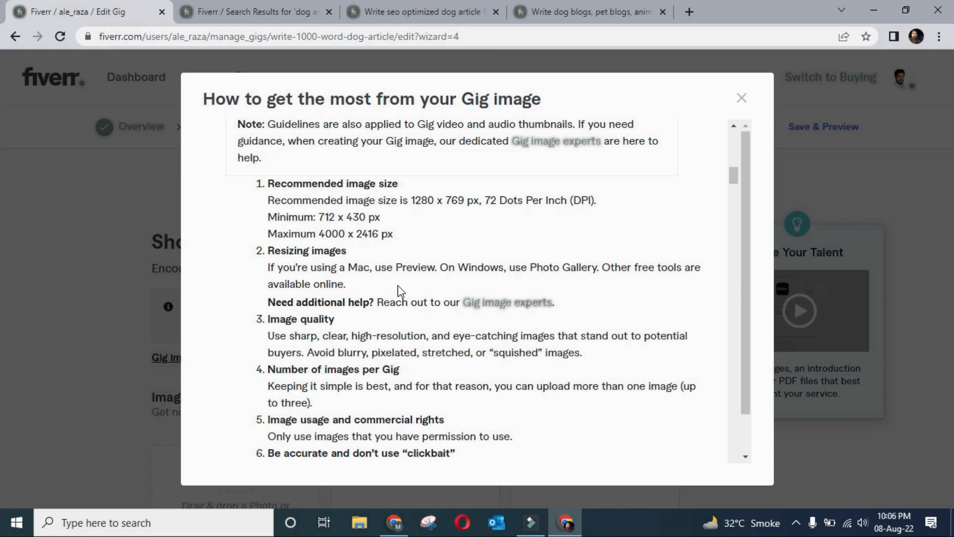
{"action": "scroll", "coordinate": [397, 288], "scroll_direction": "down", "scroll_amount": 13}
{"action": "scroll", "coordinate": [398, 287], "scroll_direction": "down", "scroll_amount": 12}
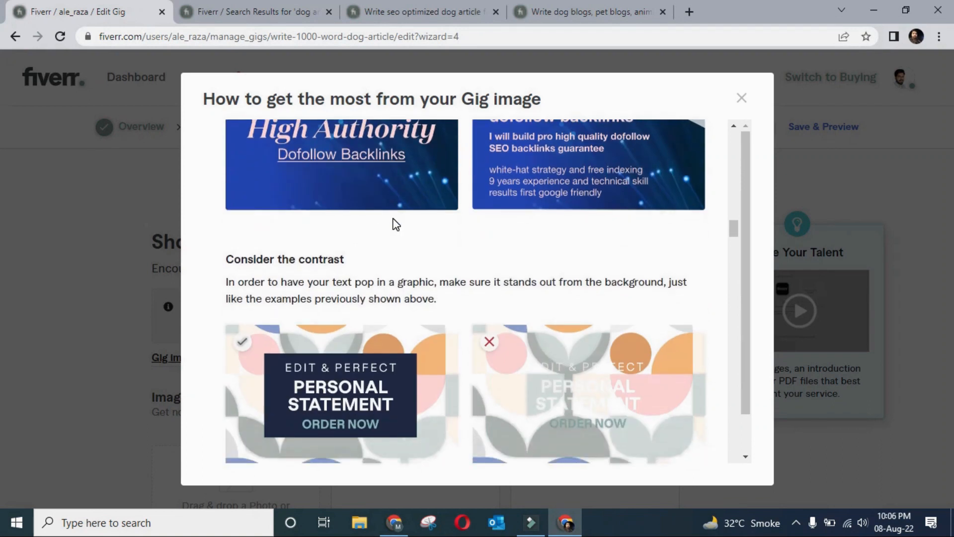
Step: Examine competitors' gig images in the "dog articles" search results, and check the two opened competitor gigs
{"action": "left_click", "coordinate": [279, 11]}
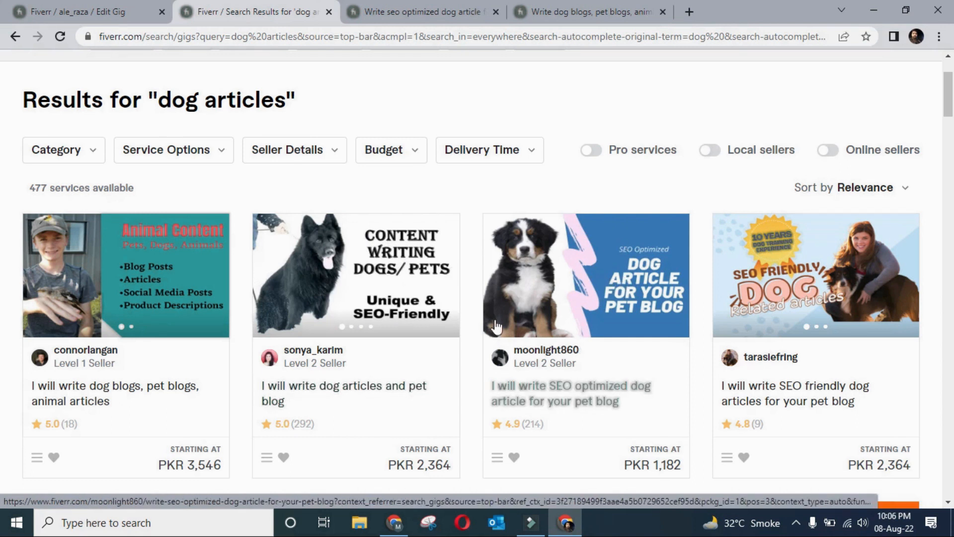
{"action": "scroll", "coordinate": [795, 318], "scroll_direction": "down", "scroll_amount": 3}
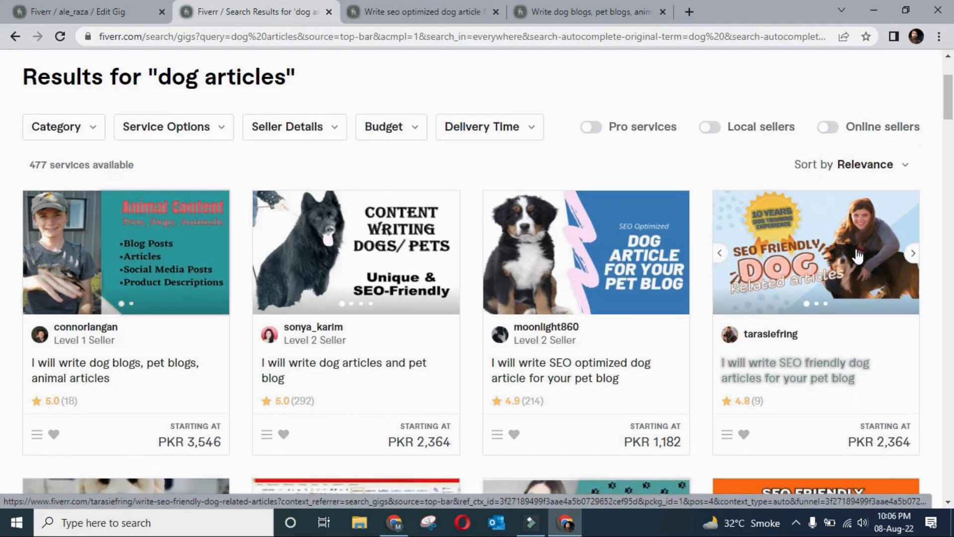
{"action": "scroll", "coordinate": [820, 387], "scroll_direction": "down", "scroll_amount": 3}
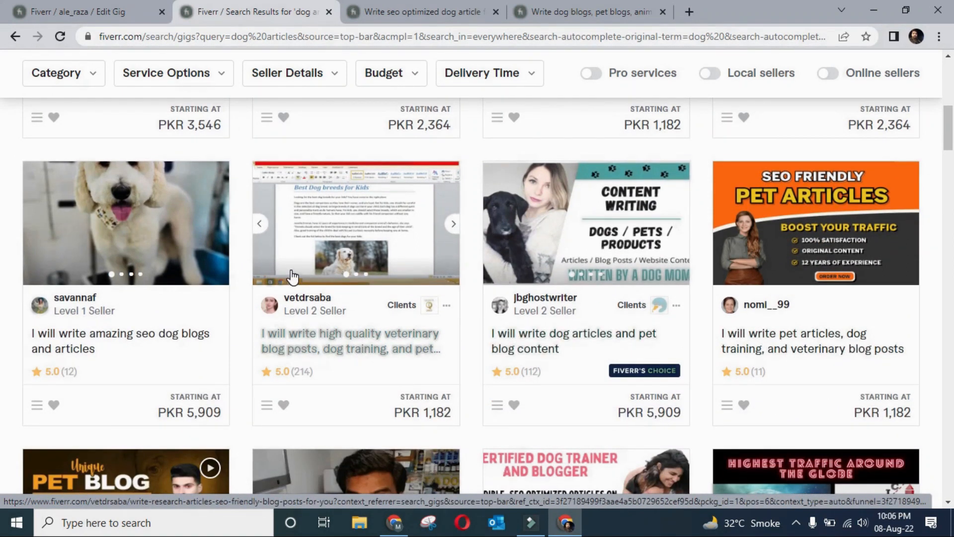
{"action": "scroll", "coordinate": [57, 299], "scroll_direction": "down", "scroll_amount": 3}
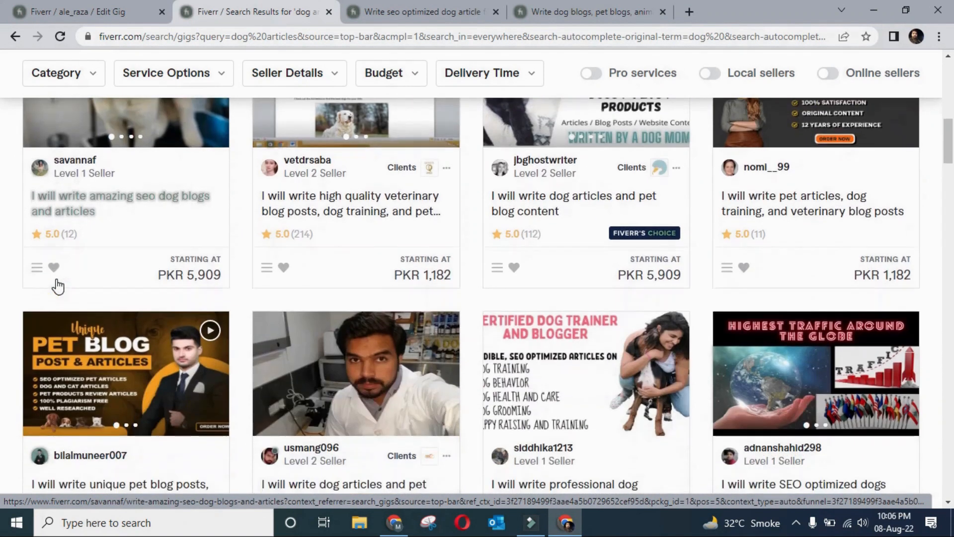
{"action": "left_click", "coordinate": [377, 9]}
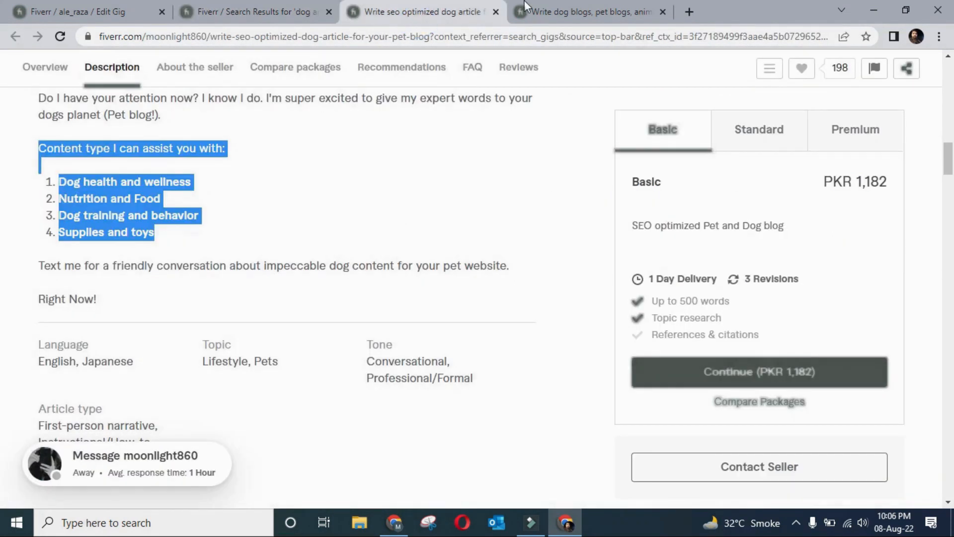
{"action": "left_click", "coordinate": [556, 11]}
{"action": "left_click", "coordinate": [191, 12]}
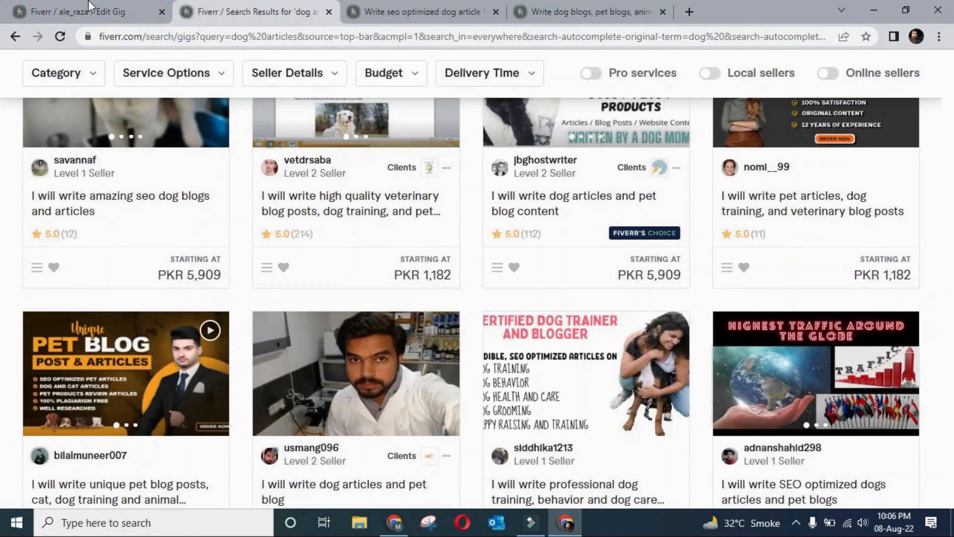
Step: Return to the Gig image guidelines and read on through the stock image section to the example images and profile pictures
{"action": "left_click", "coordinate": [92, 11]}
{"action": "scroll", "coordinate": [625, 287], "scroll_direction": "down", "scroll_amount": 4}
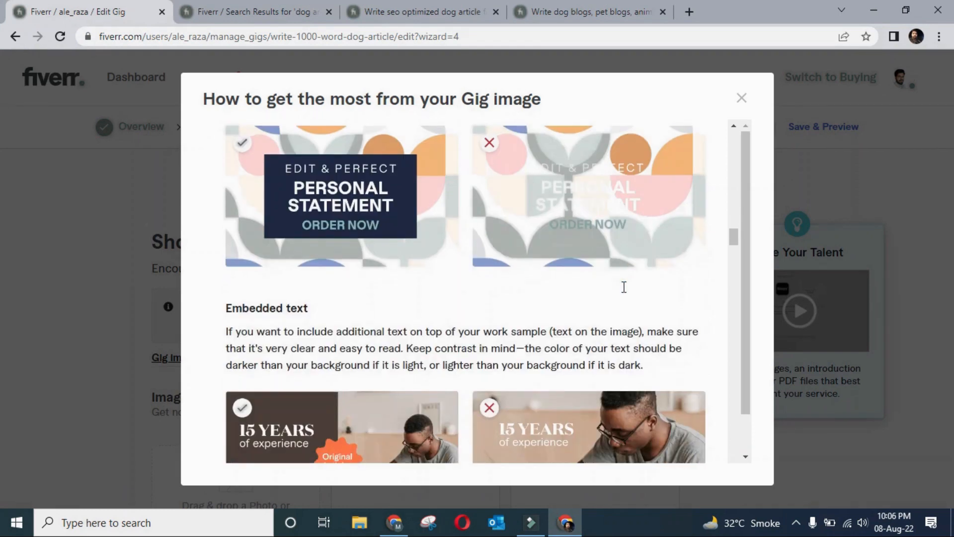
{"action": "scroll", "coordinate": [564, 347], "scroll_direction": "down", "scroll_amount": 18}
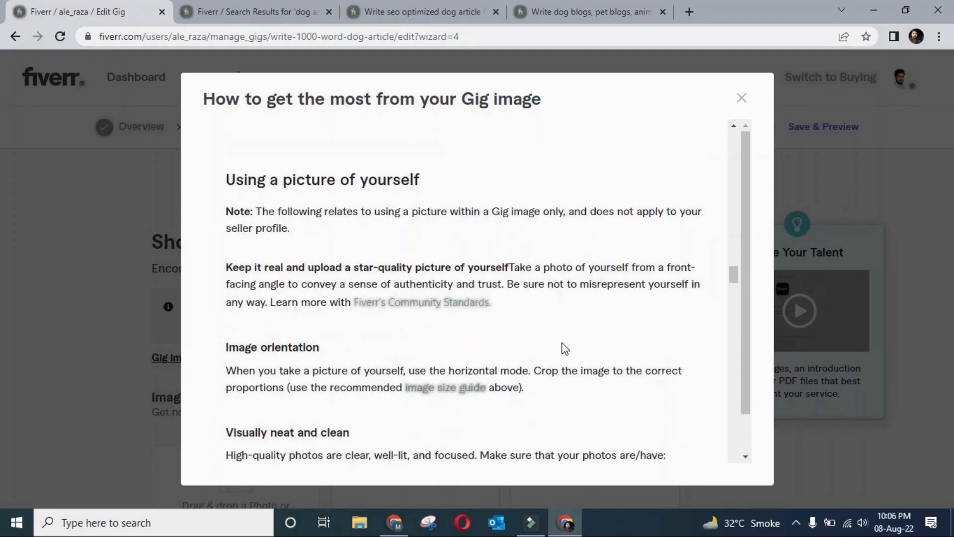
{"action": "scroll", "coordinate": [565, 348], "scroll_direction": "down", "scroll_amount": 20}
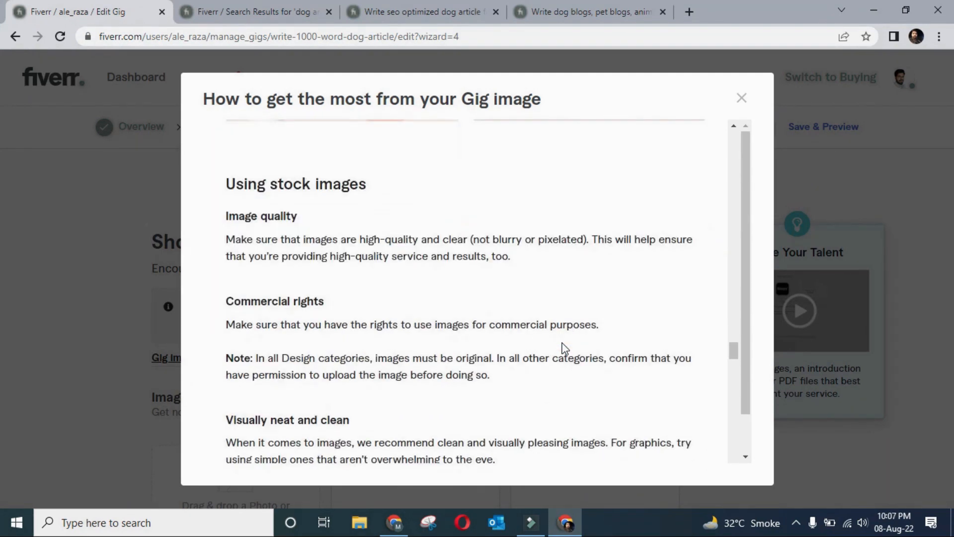
{"action": "scroll", "coordinate": [565, 348], "scroll_direction": "down", "scroll_amount": 20}
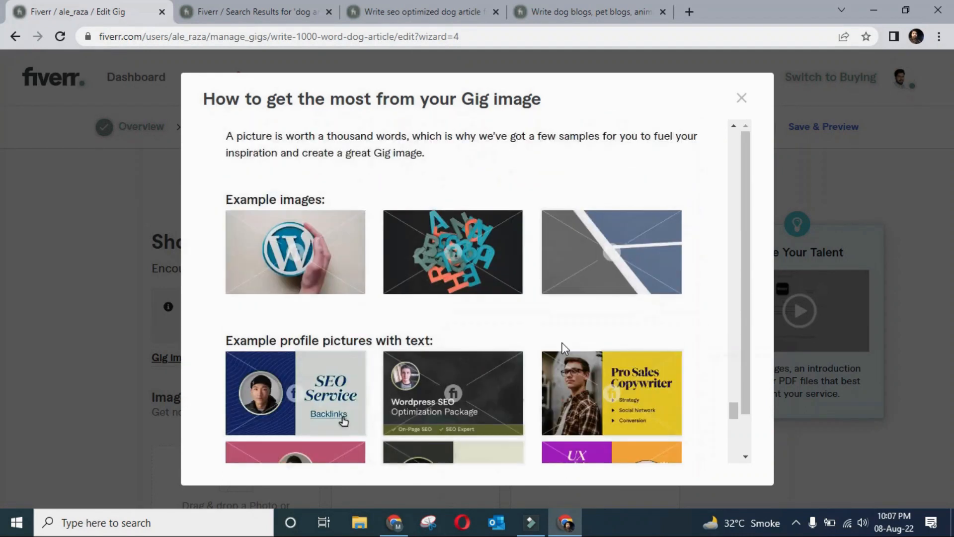
Step: Read the summary ending the Gig image guidelines, submit the helpfulness feedback and close them to return to the gig gallery form
{"action": "scroll", "coordinate": [564, 347], "scroll_direction": "down", "scroll_amount": 15}
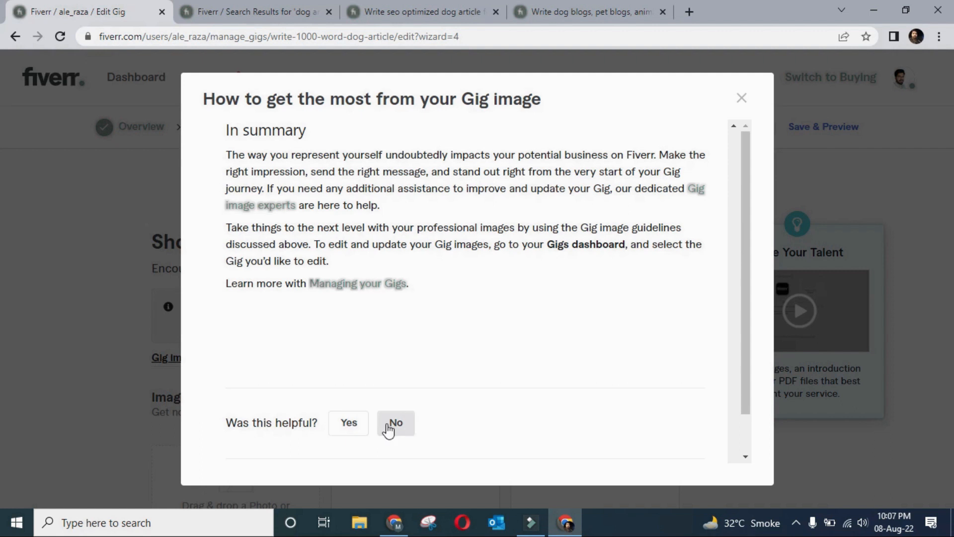
{"action": "left_click", "coordinate": [367, 423]}
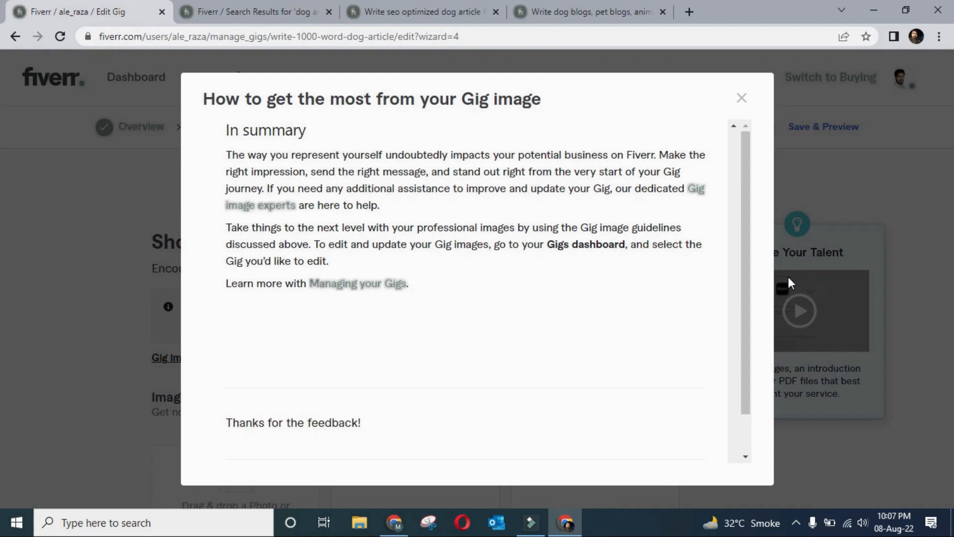
{"action": "left_click", "coordinate": [742, 99]}
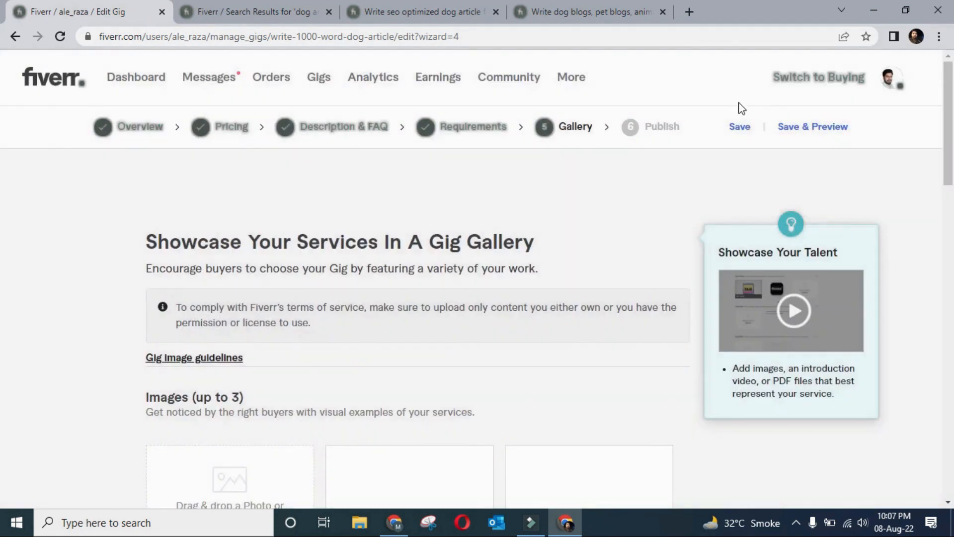
{"action": "scroll", "coordinate": [591, 284], "scroll_direction": "down", "scroll_amount": 5}
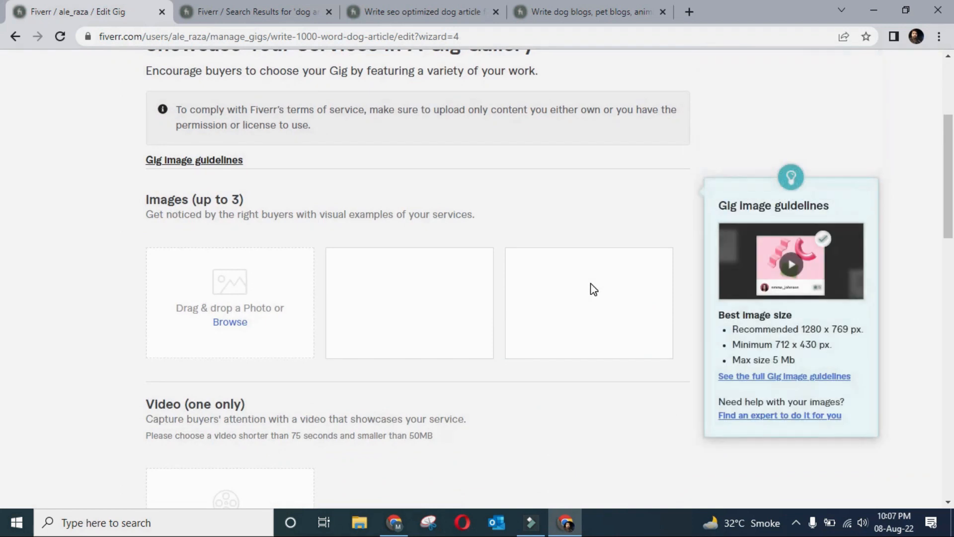
{"action": "scroll", "coordinate": [565, 215], "scroll_direction": "up", "scroll_amount": 3}
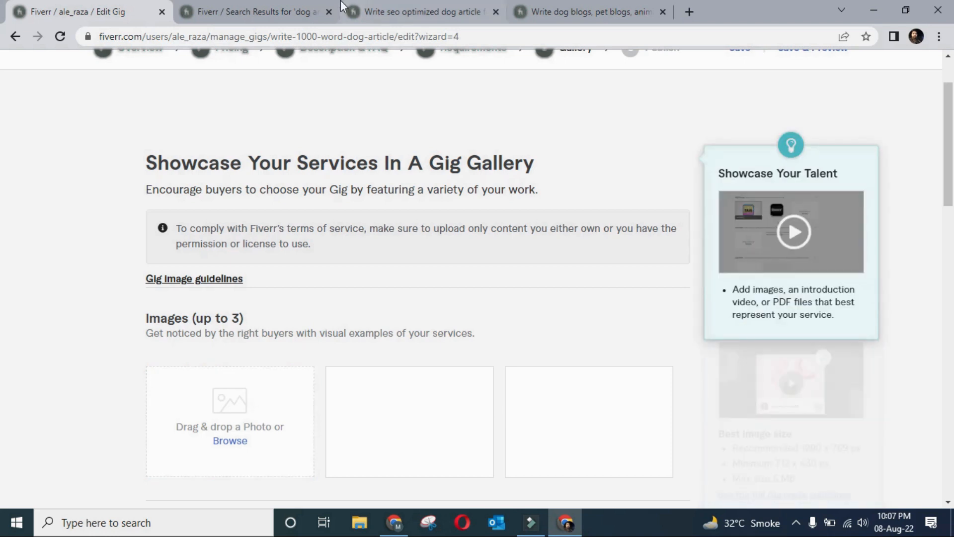
Step: Compare more competitors' gig images in the "dog articles" results, glance at the two opened competitor gigs, and return to the gig editor
{"action": "left_click", "coordinate": [263, 12]}
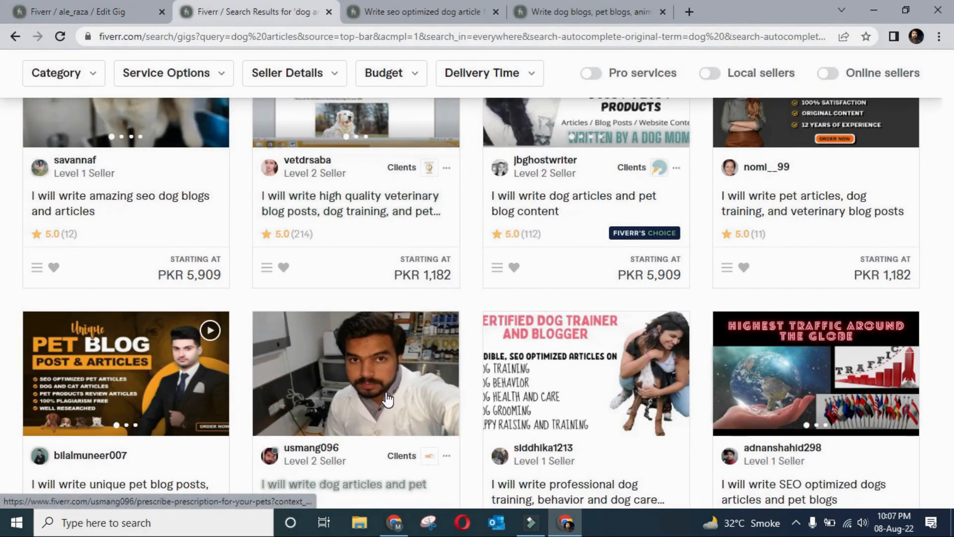
{"action": "scroll", "coordinate": [388, 395], "scroll_direction": "down", "scroll_amount": 1}
{"action": "mouse_move", "coordinate": [389, 397]}
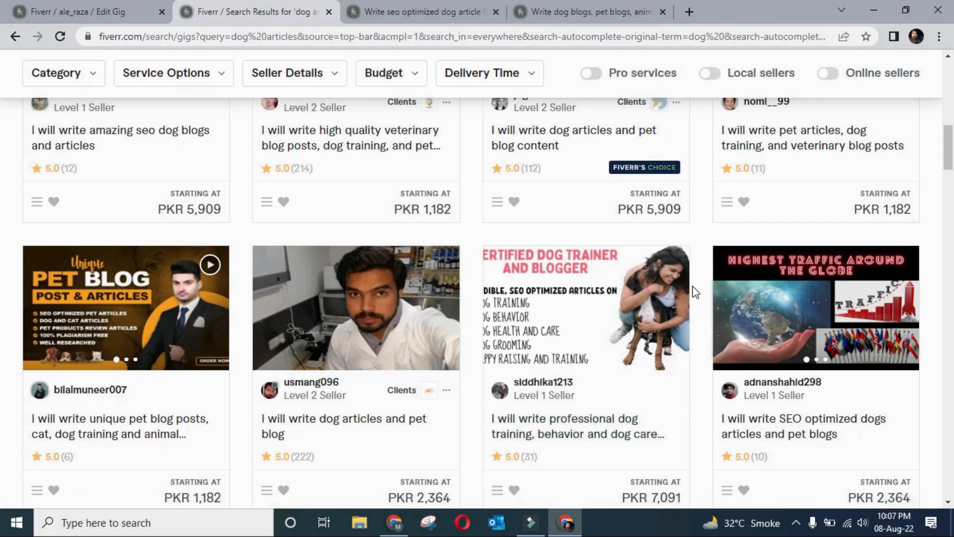
{"action": "scroll", "coordinate": [321, 323], "scroll_direction": "down", "scroll_amount": 5}
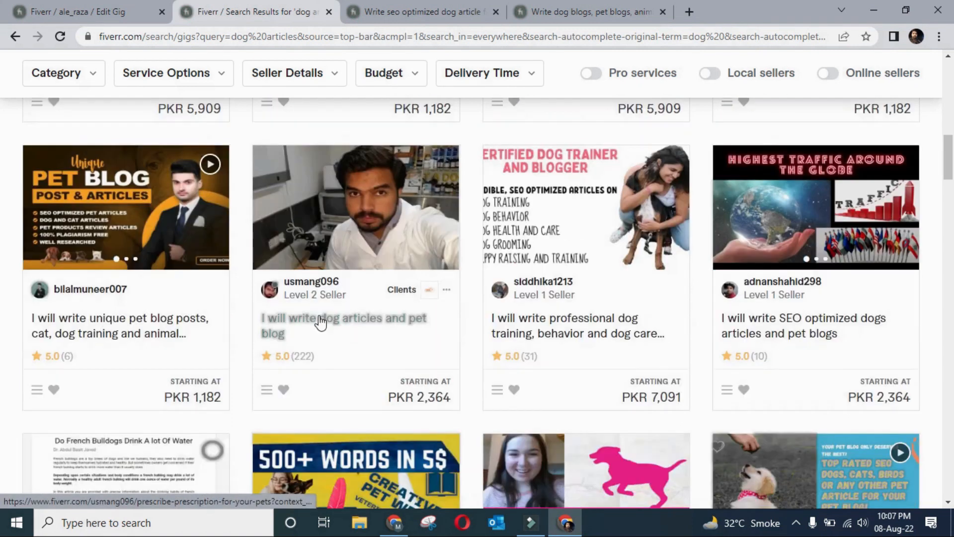
{"action": "scroll", "coordinate": [553, 390], "scroll_direction": "down", "scroll_amount": 3}
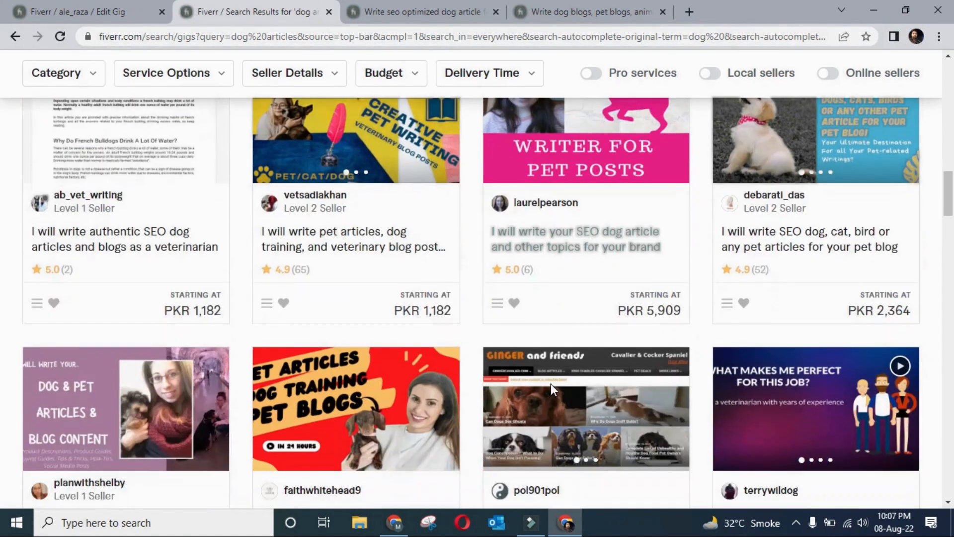
{"action": "scroll", "coordinate": [553, 390], "scroll_direction": "up", "scroll_amount": 4}
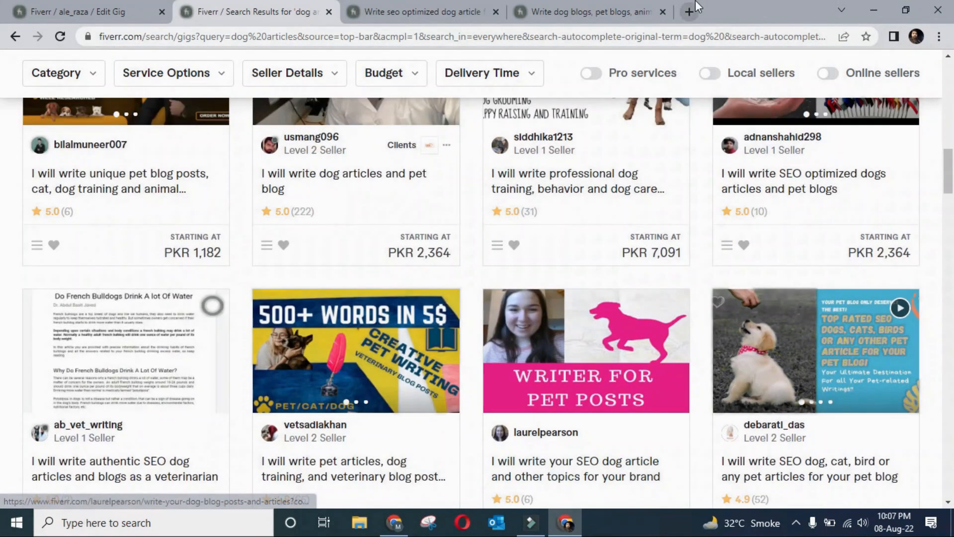
{"action": "left_click", "coordinate": [551, 9]}
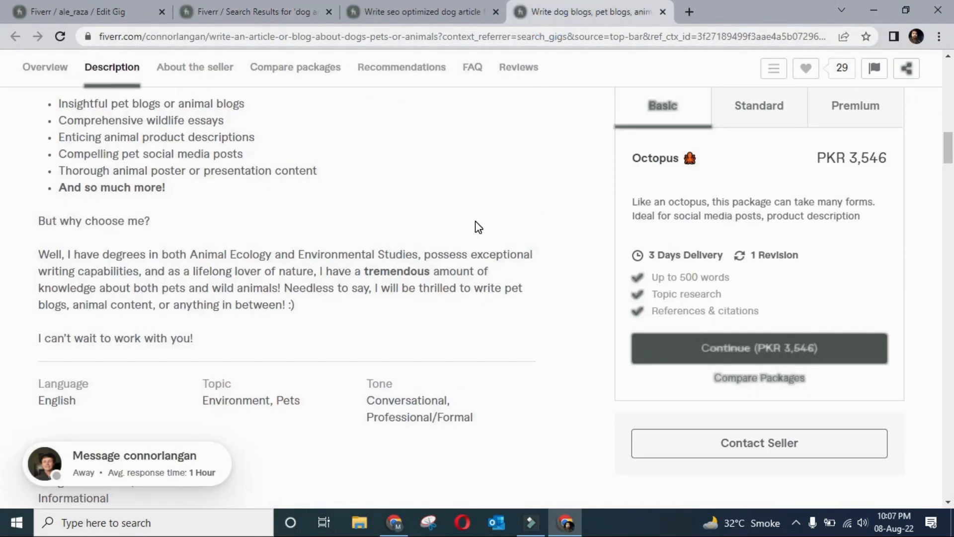
{"action": "left_click", "coordinate": [415, 3]}
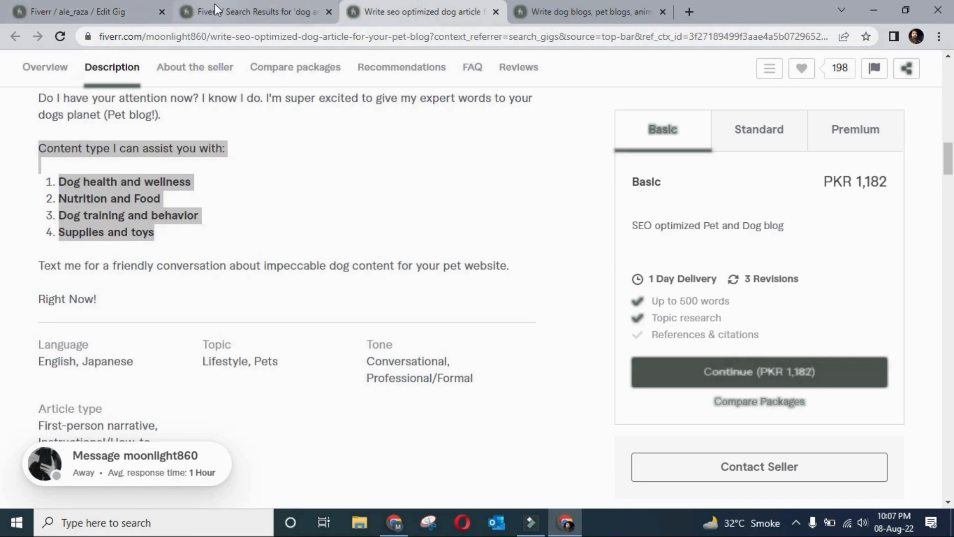
{"action": "left_click", "coordinate": [215, 5]}
{"action": "left_click", "coordinate": [108, 6]}
Step: Review the gallery's image, video and PDF document sections along with their upload limits and tips
{"action": "scroll", "coordinate": [325, 342], "scroll_direction": "down", "scroll_amount": 5}
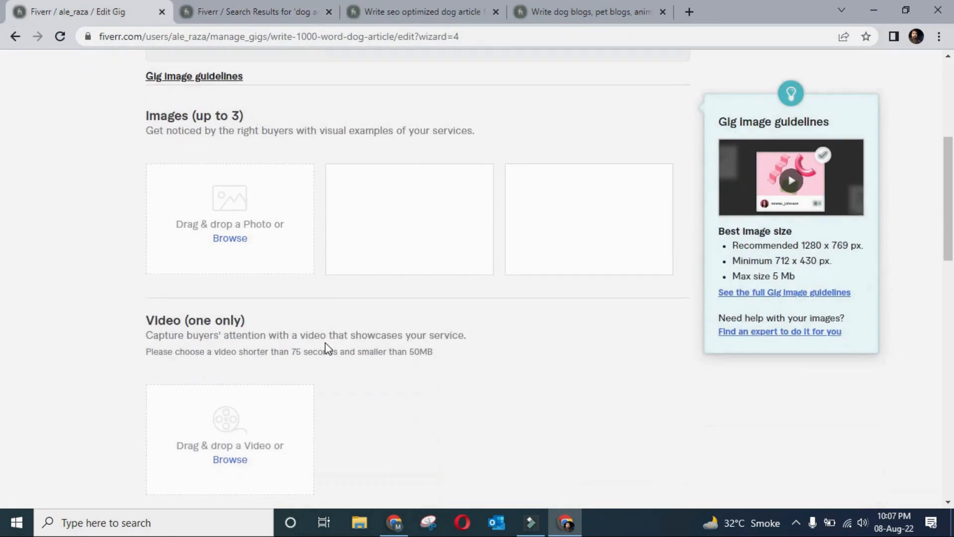
{"action": "scroll", "coordinate": [325, 342], "scroll_direction": "down", "scroll_amount": 2}
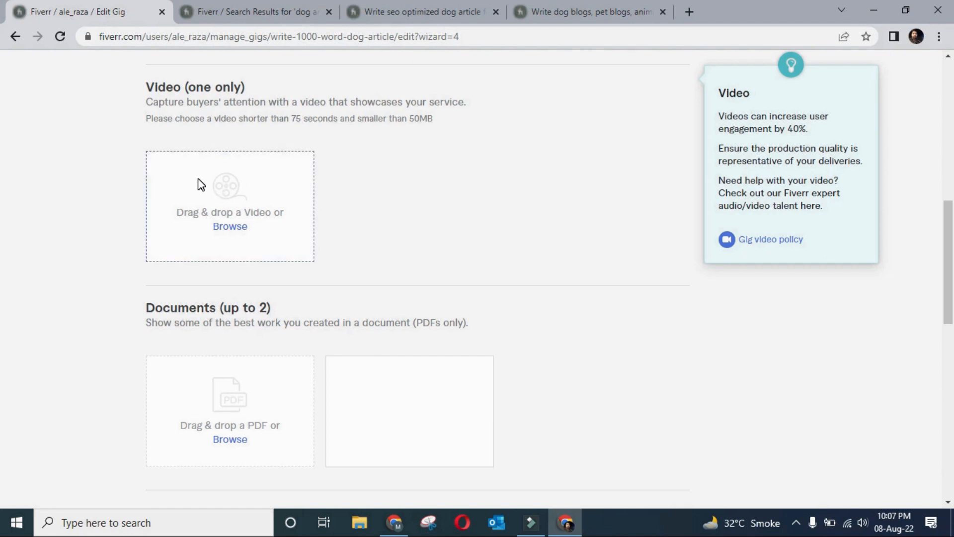
{"action": "scroll", "coordinate": [345, 370], "scroll_direction": "down", "scroll_amount": 2}
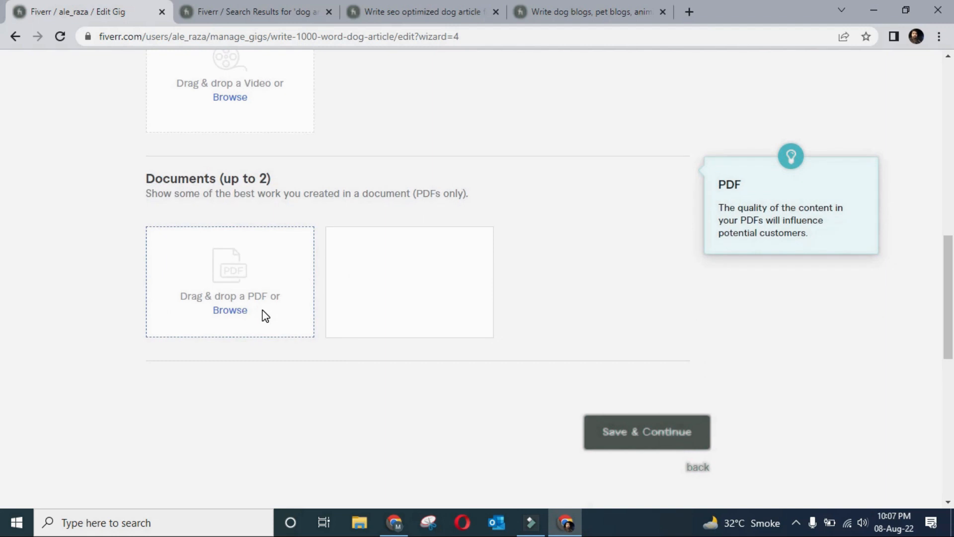
{"action": "scroll", "coordinate": [286, 349], "scroll_direction": "down", "scroll_amount": 2}
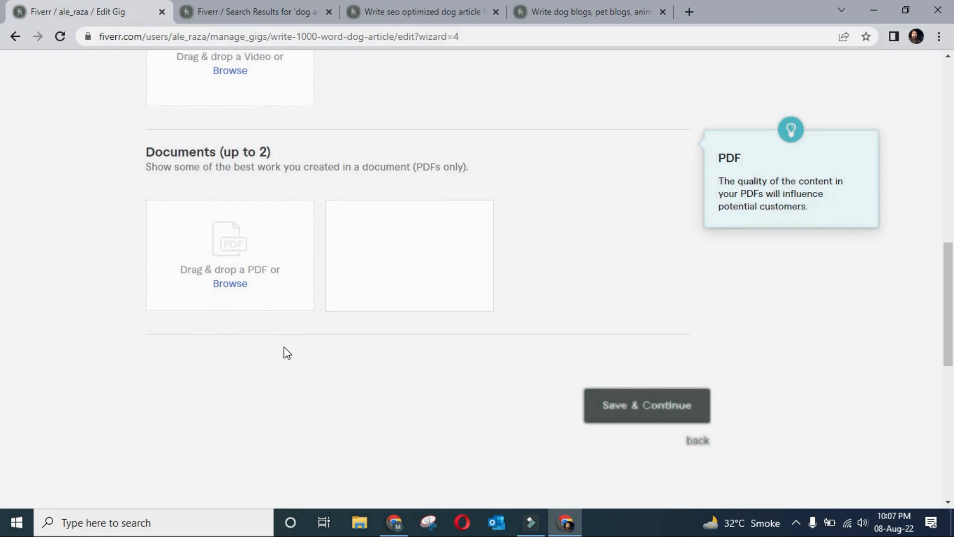
{"action": "scroll", "coordinate": [402, 326], "scroll_direction": "up", "scroll_amount": 1}
{"action": "scroll", "coordinate": [402, 326], "scroll_direction": "up", "scroll_amount": 2}
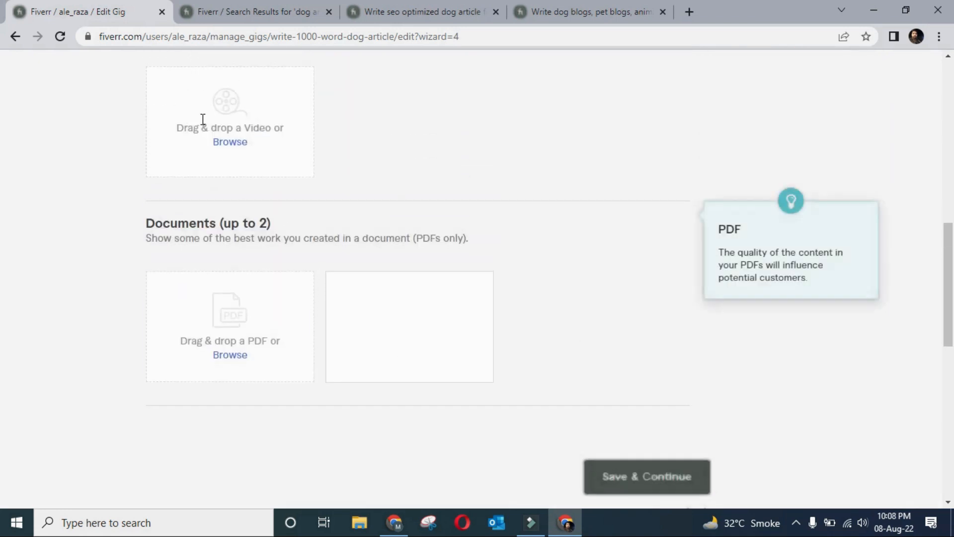
{"action": "scroll", "coordinate": [445, 234], "scroll_direction": "up", "scroll_amount": 3}
{"action": "scroll", "coordinate": [438, 223], "scroll_direction": "up", "scroll_amount": 3}
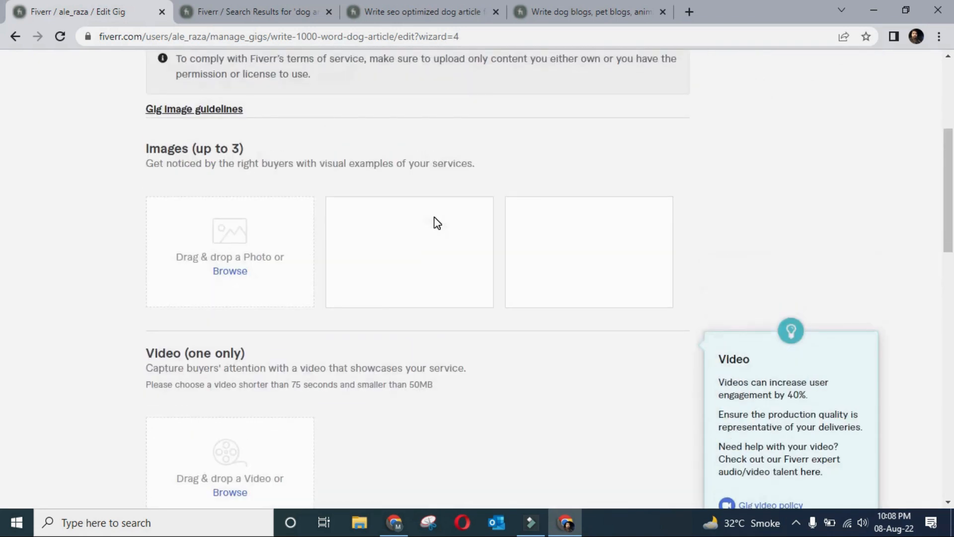
{"action": "scroll", "coordinate": [437, 222], "scroll_direction": "up", "scroll_amount": 3}
{"action": "scroll", "coordinate": [436, 222], "scroll_direction": "down", "scroll_amount": 9}
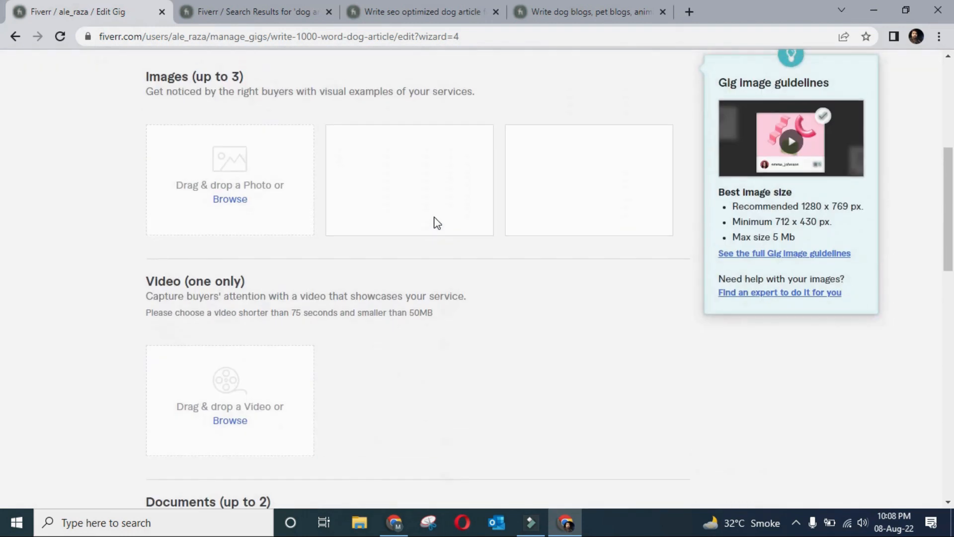
{"action": "scroll", "coordinate": [579, 288], "scroll_direction": "down", "scroll_amount": 4}
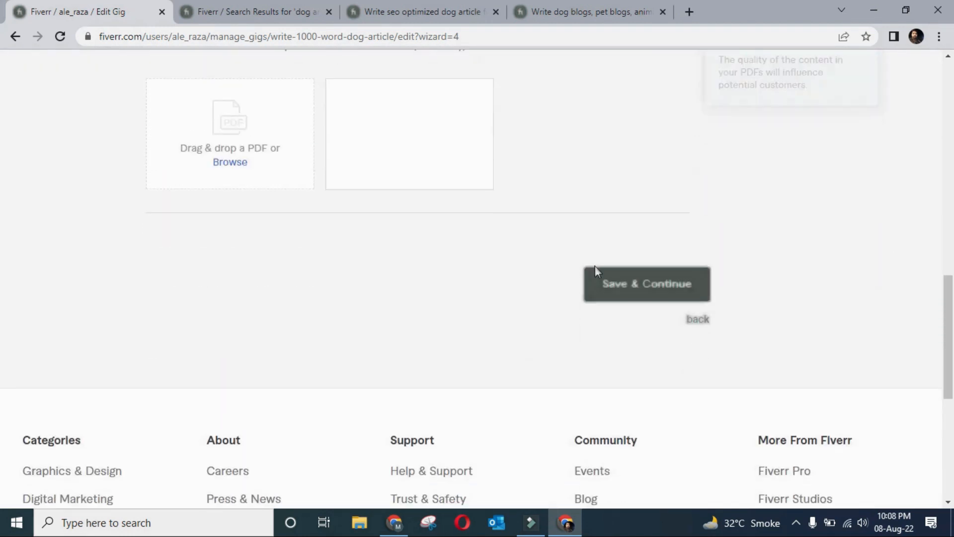
{"action": "scroll", "coordinate": [592, 151], "scroll_direction": "up", "scroll_amount": 4}
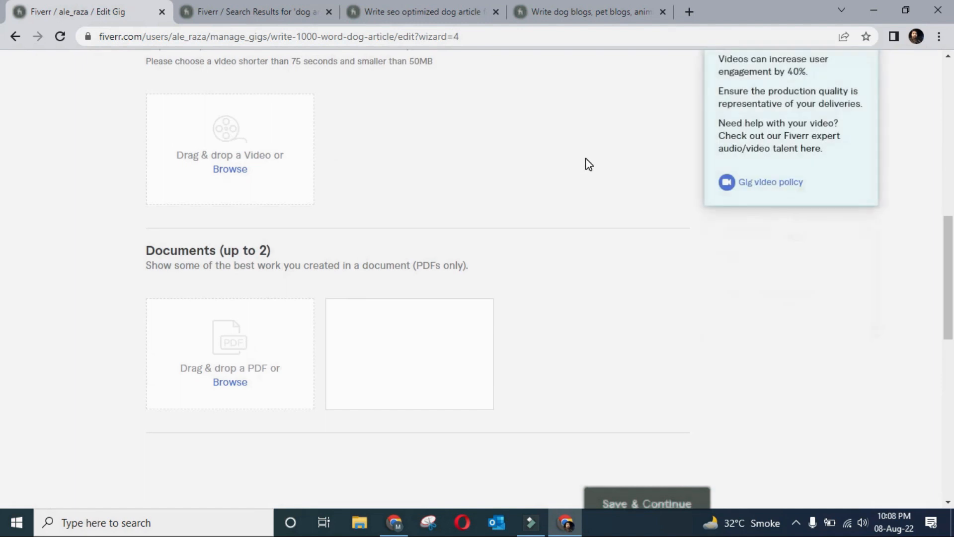
{"action": "scroll", "coordinate": [586, 161], "scroll_direction": "up", "scroll_amount": 5}
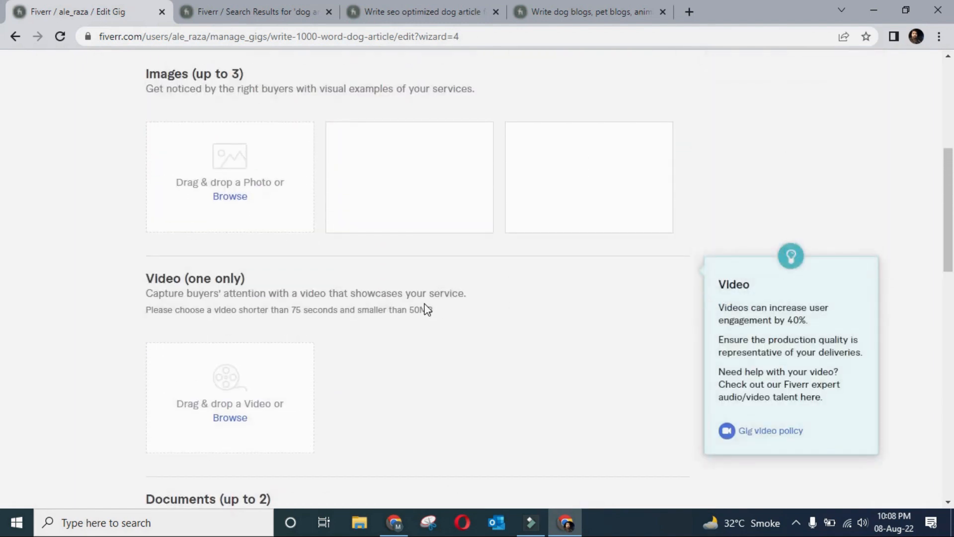
{"action": "scroll", "coordinate": [425, 309], "scroll_direction": "up", "scroll_amount": 6}
Step: Try to save the gig gallery and continue without uploading any image
{"action": "scroll", "coordinate": [447, 323], "scroll_direction": "down", "scroll_amount": 11}
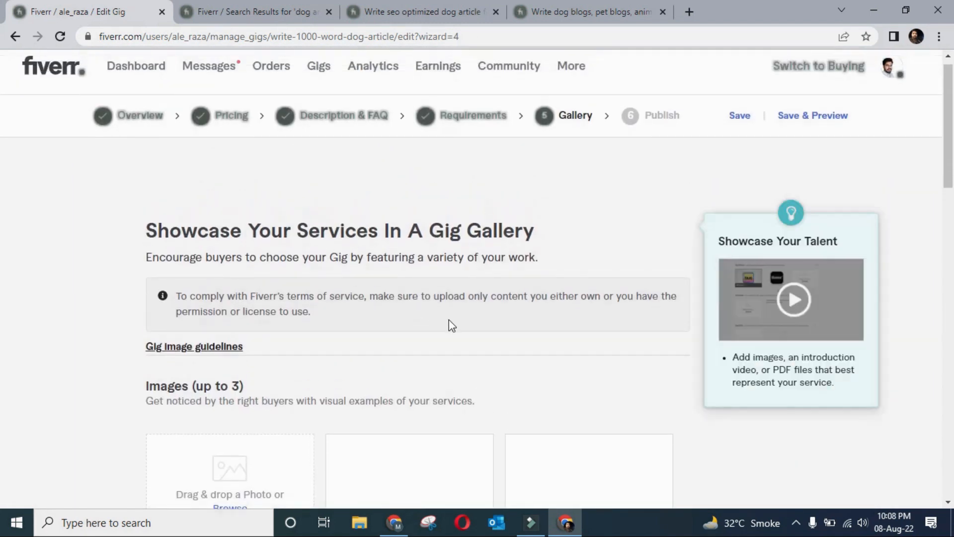
{"action": "scroll", "coordinate": [462, 341], "scroll_direction": "down", "scroll_amount": 6}
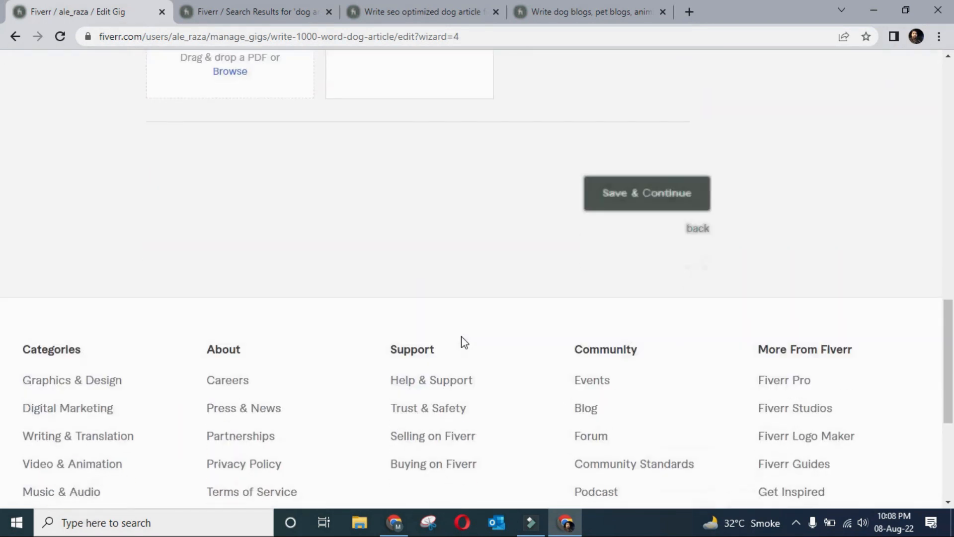
{"action": "left_click", "coordinate": [637, 154]}
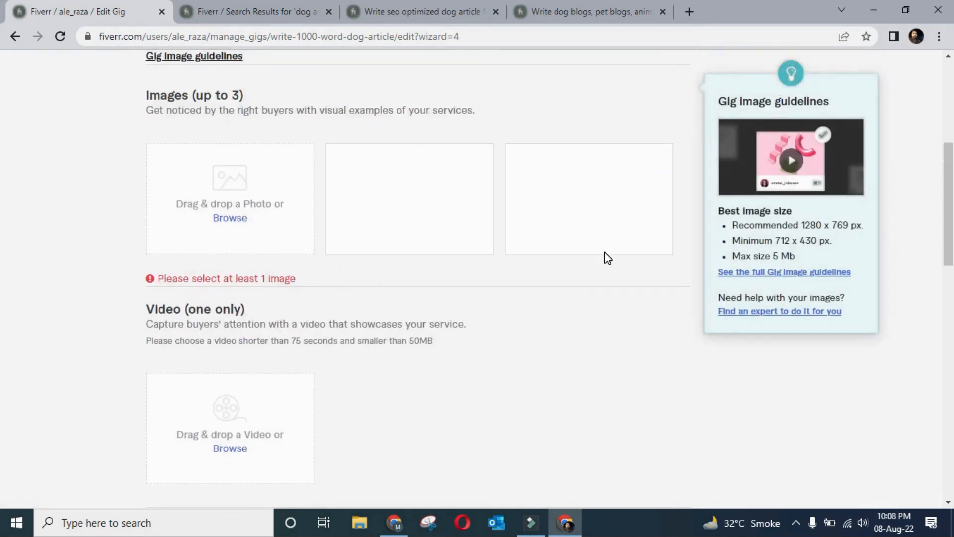
Step: Upload the photo "WhatsApp Image 2022-07-18 at 9.37.25 PM" from Downloads as the first gig image, and save the gallery to continue to publishing
{"action": "left_click", "coordinate": [236, 223]}
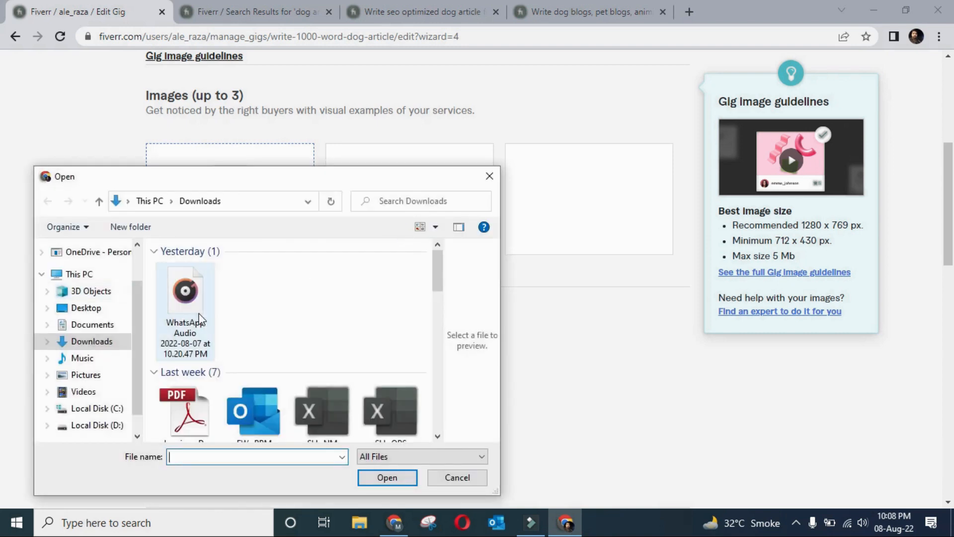
{"action": "scroll", "coordinate": [268, 327], "scroll_direction": "down", "scroll_amount": 5}
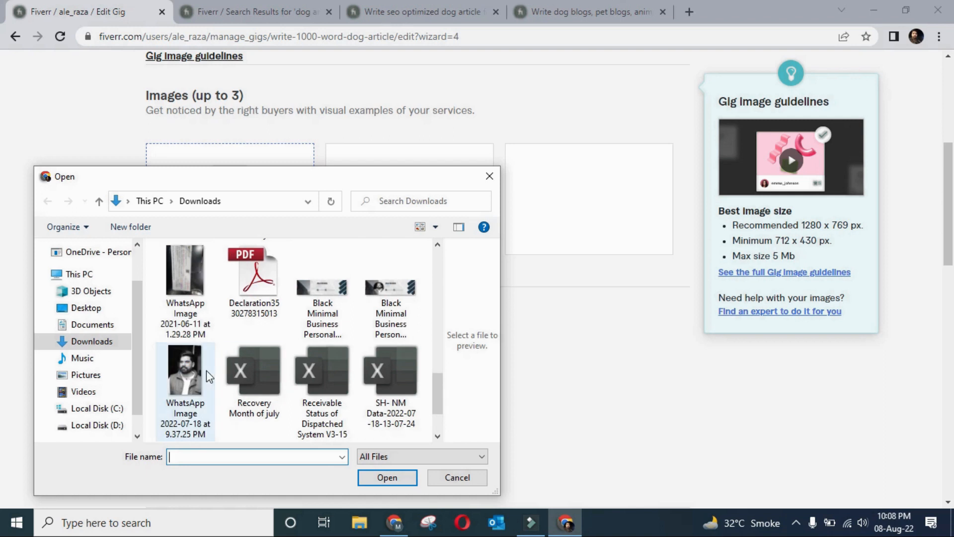
{"action": "left_click", "coordinate": [185, 370]}
{"action": "left_click", "coordinate": [387, 477]}
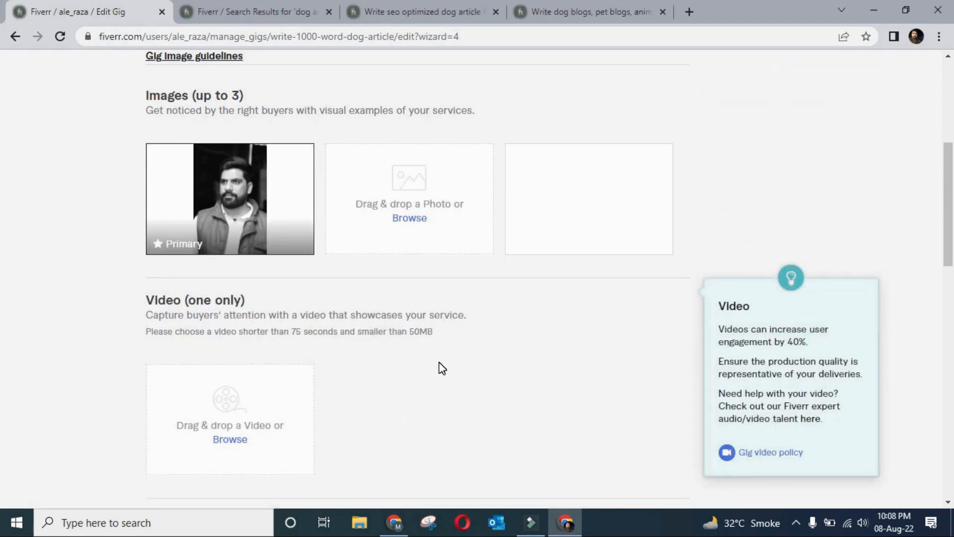
{"action": "scroll", "coordinate": [463, 378], "scroll_direction": "down", "scroll_amount": 10}
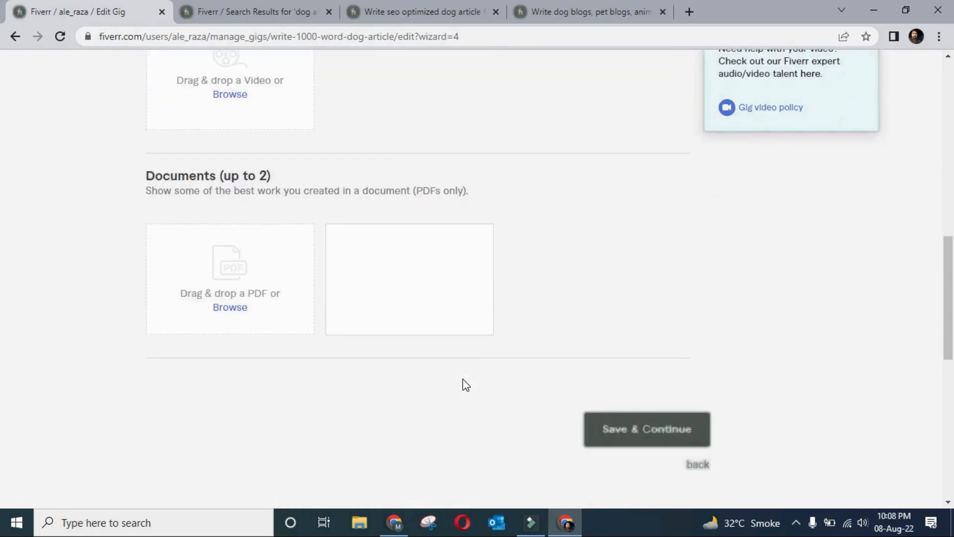
{"action": "left_click", "coordinate": [630, 219]}
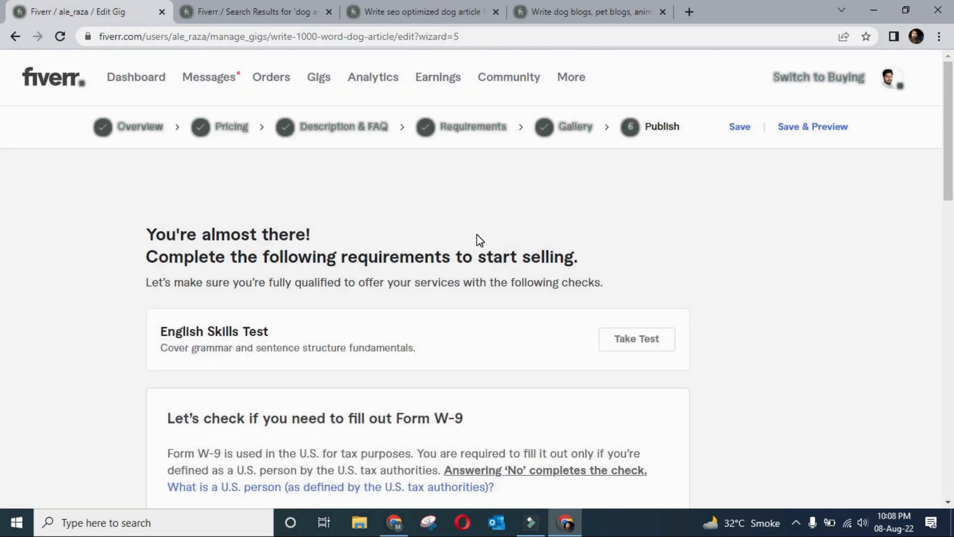
Step: Review the publishing requirements, covering the English Skills Test and the Form W-9 question about being a U.S. person
{"action": "scroll", "coordinate": [498, 279], "scroll_direction": "down", "scroll_amount": 3}
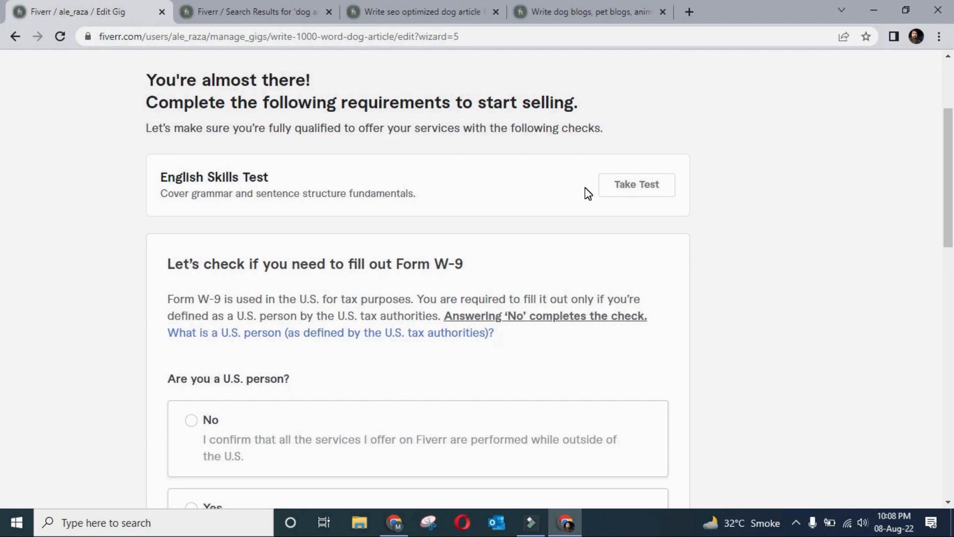
{"action": "scroll", "coordinate": [585, 188], "scroll_direction": "down", "scroll_amount": 1}
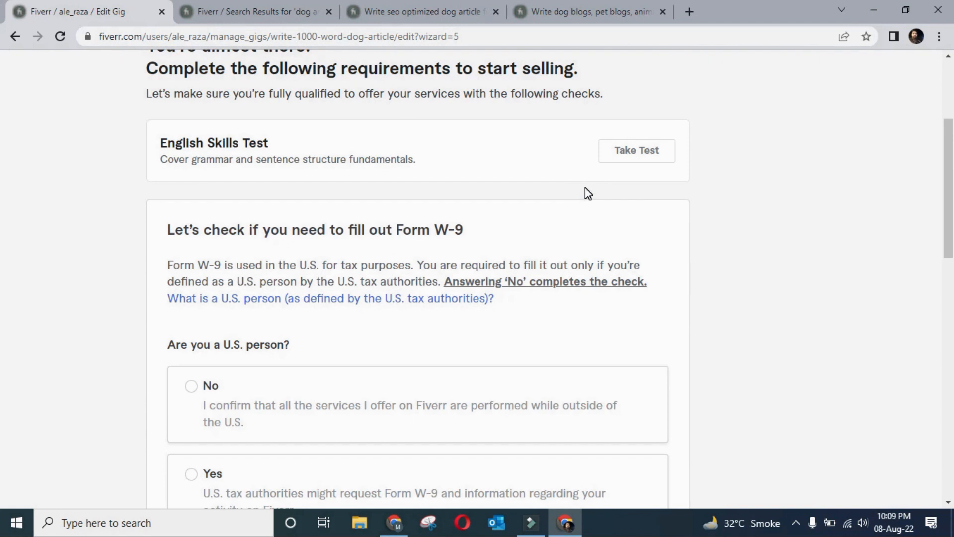
{"action": "scroll", "coordinate": [586, 187], "scroll_direction": "down", "scroll_amount": 8}
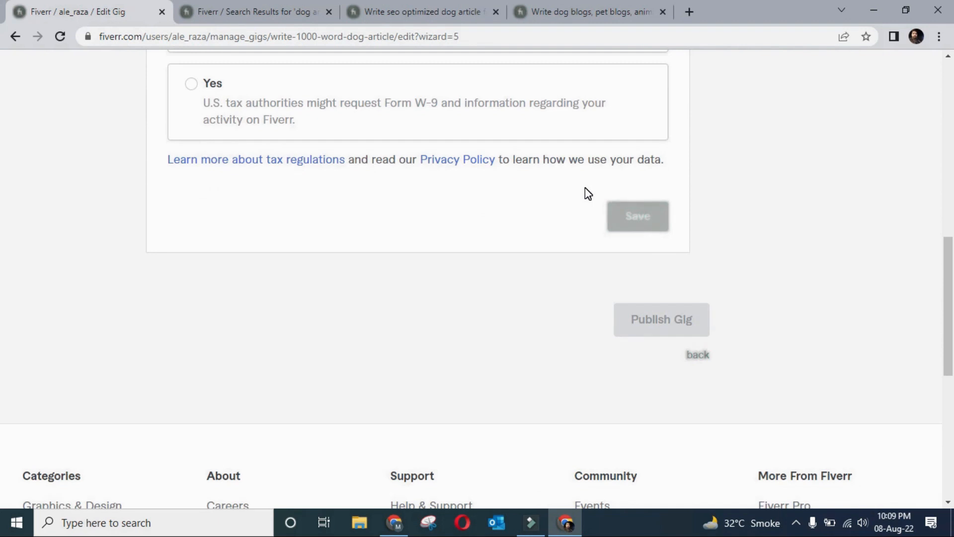
{"action": "scroll", "coordinate": [585, 192], "scroll_direction": "up", "scroll_amount": 4}
{"action": "scroll", "coordinate": [586, 188], "scroll_direction": "up", "scroll_amount": 3}
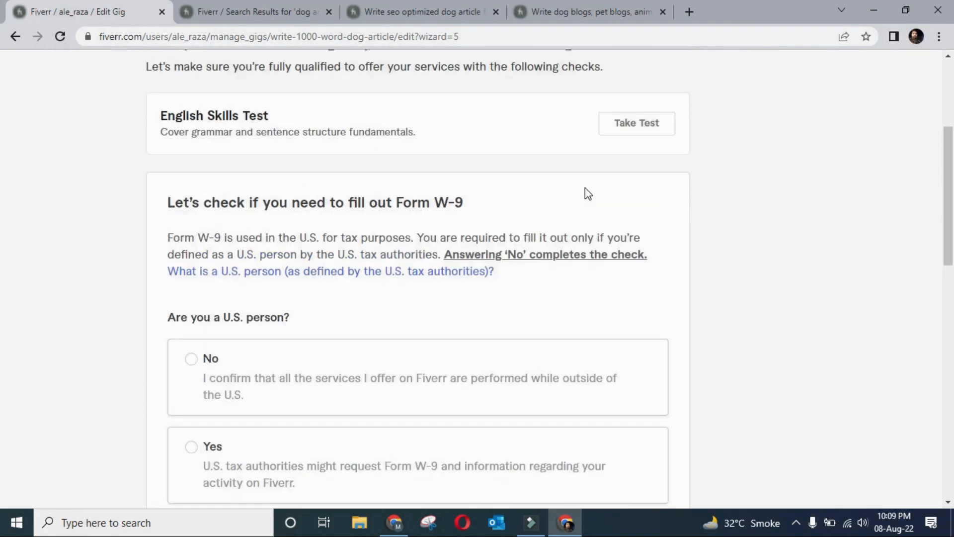
{"action": "scroll", "coordinate": [429, 284], "scroll_direction": "down", "scroll_amount": 1}
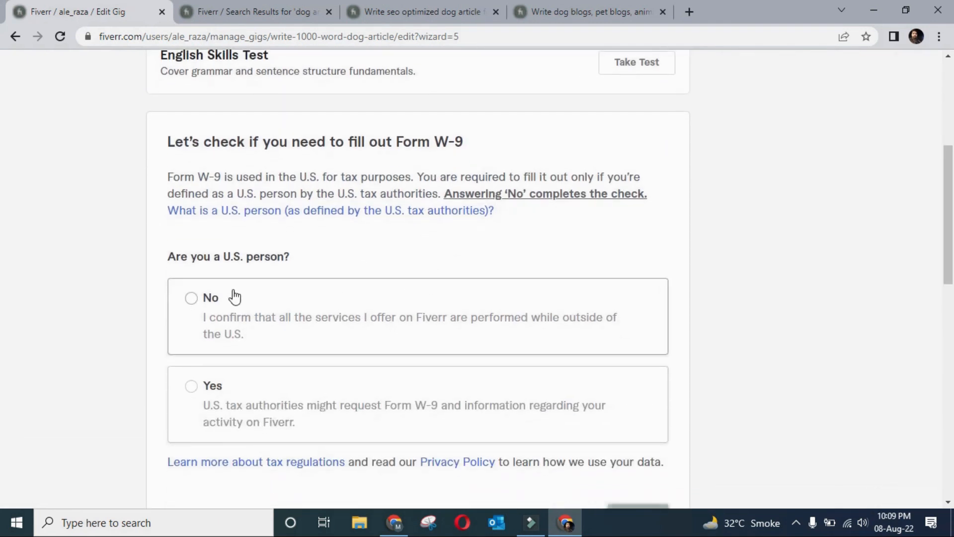
Step: Answer Yes to the Form W-9 question about being a U.S. person, and save to continue to the tax information form
{"action": "left_click", "coordinate": [193, 298]}
{"action": "scroll", "coordinate": [302, 318], "scroll_direction": "down", "scroll_amount": 1}
{"action": "scroll", "coordinate": [301, 318], "scroll_direction": "down", "scroll_amount": 1}
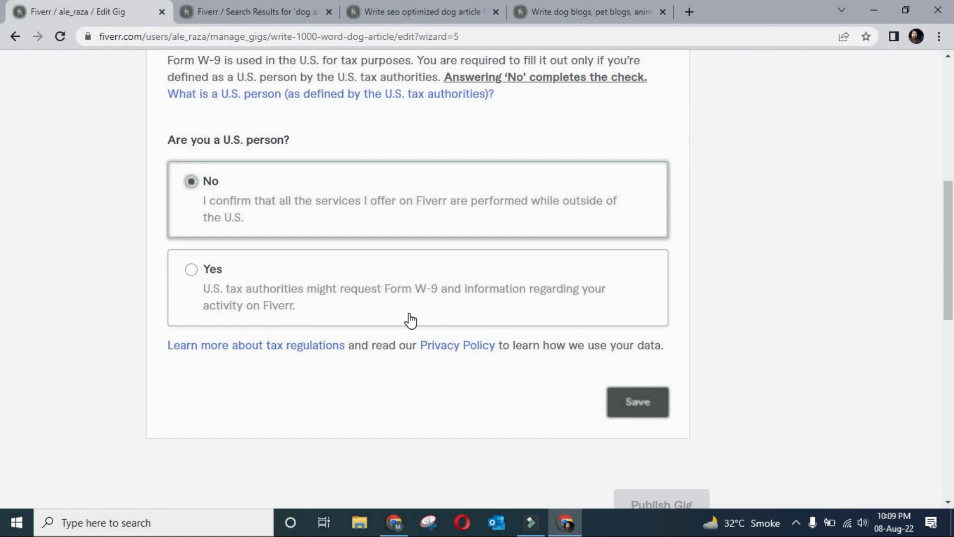
{"action": "left_click", "coordinate": [191, 268]}
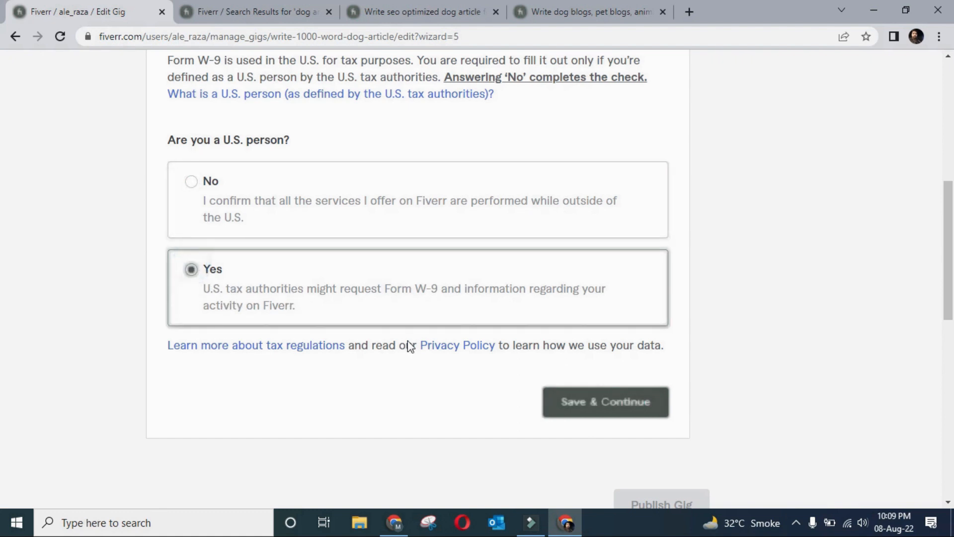
{"action": "scroll", "coordinate": [464, 401], "scroll_direction": "down", "scroll_amount": 2}
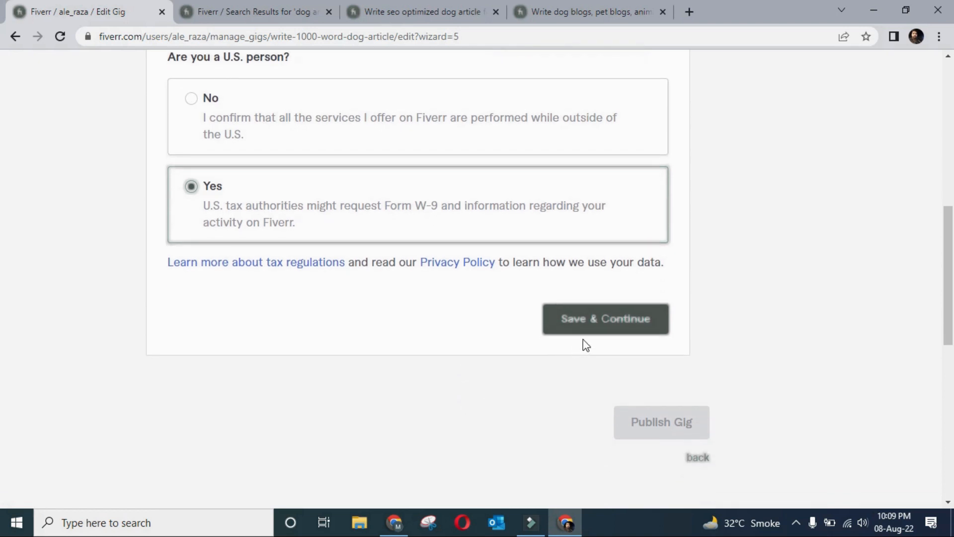
{"action": "left_click", "coordinate": [594, 330]}
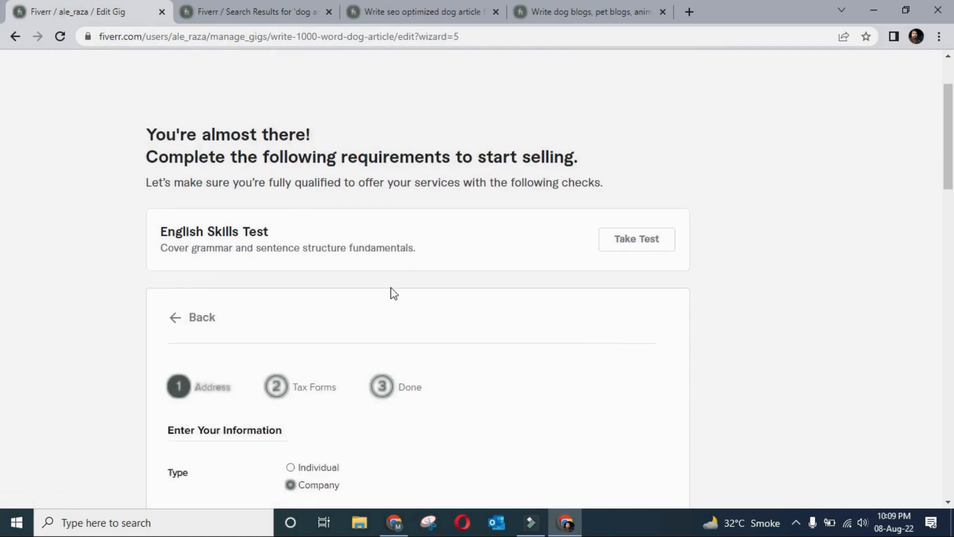
Step: Set the type to Individual in the tax form's address information and review the remaining contact, name and address fields
{"action": "scroll", "coordinate": [502, 423], "scroll_direction": "down", "scroll_amount": 4}
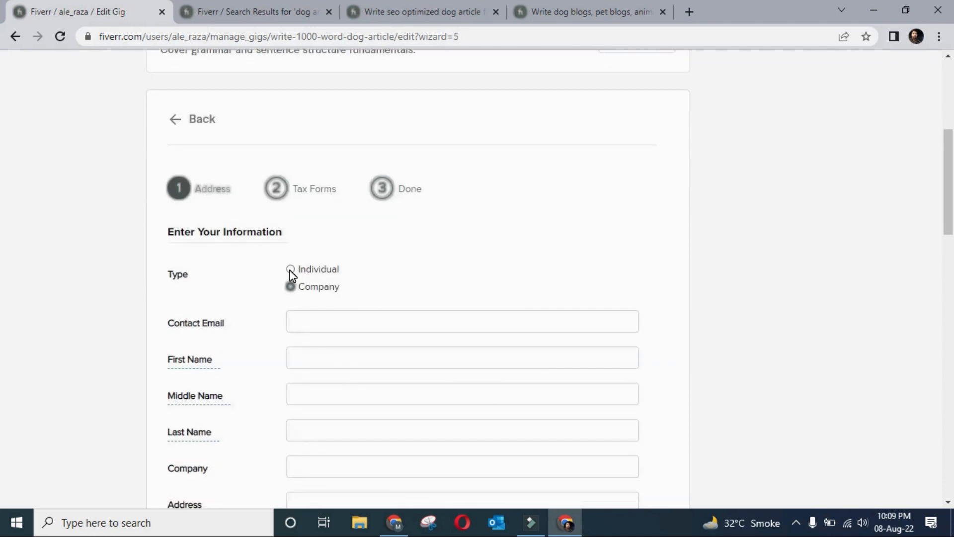
{"action": "scroll", "coordinate": [476, 342], "scroll_direction": "down", "scroll_amount": 9}
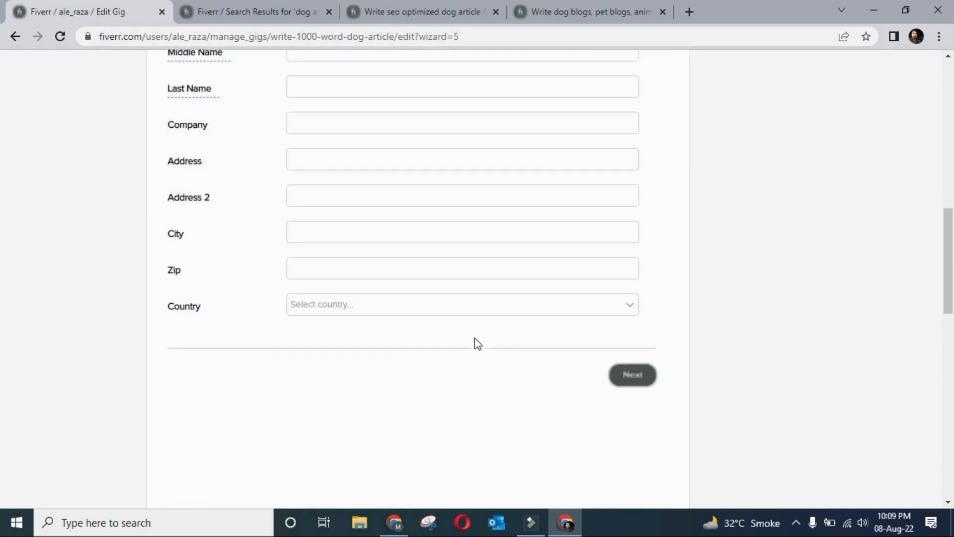
{"action": "scroll", "coordinate": [476, 343], "scroll_direction": "down", "scroll_amount": 7}
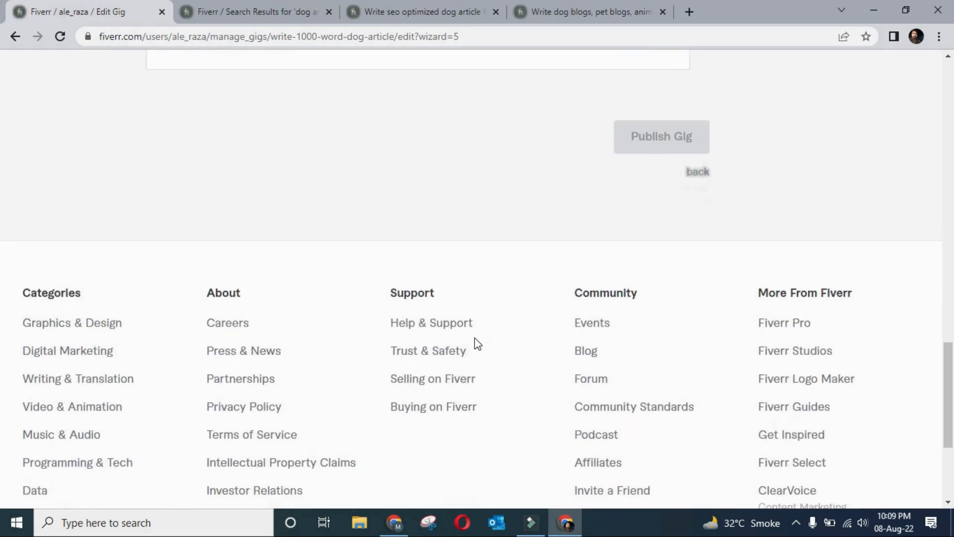
{"action": "scroll", "coordinate": [476, 343], "scroll_direction": "up", "scroll_amount": 6}
{"action": "scroll", "coordinate": [477, 342], "scroll_direction": "up", "scroll_amount": 7}
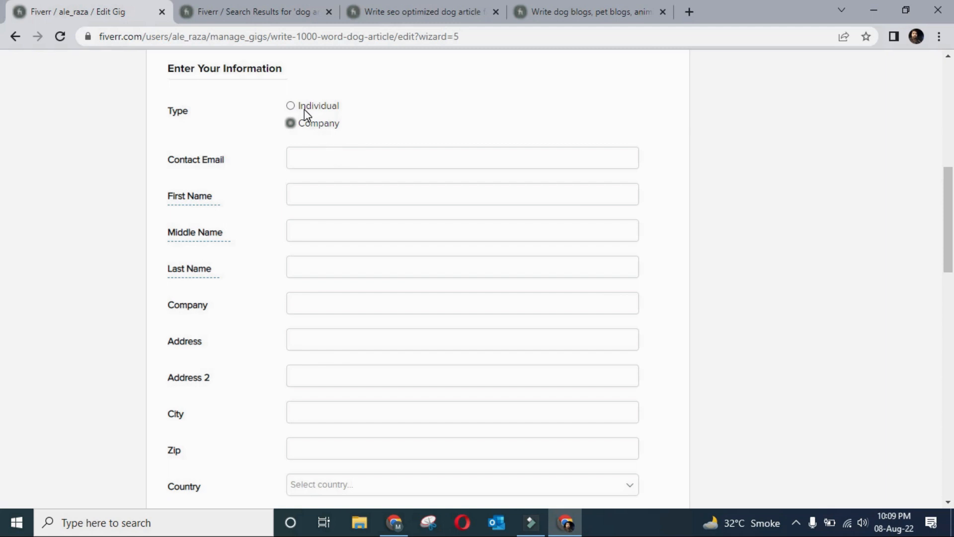
{"action": "left_click", "coordinate": [292, 106]}
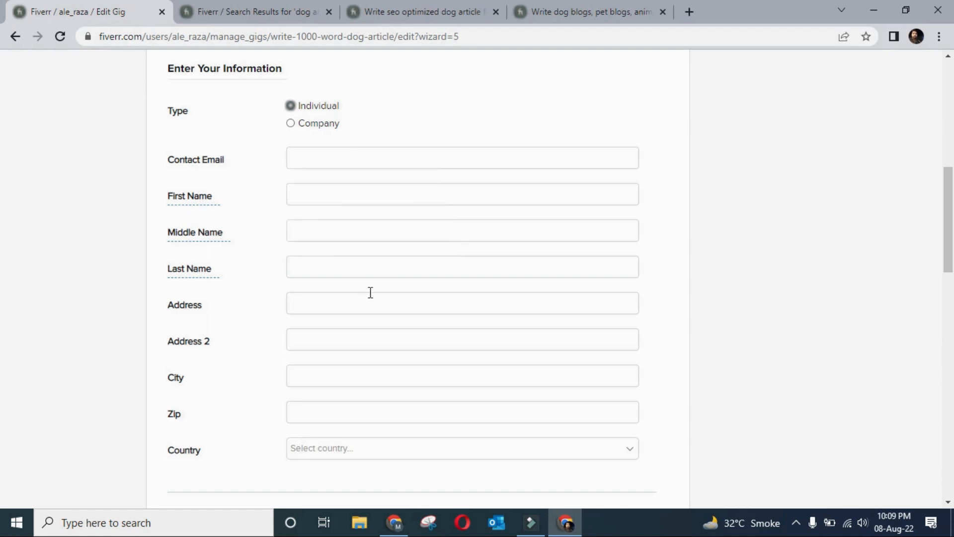
{"action": "scroll", "coordinate": [370, 292], "scroll_direction": "up", "scroll_amount": 1}
{"action": "scroll", "coordinate": [370, 292], "scroll_direction": "down", "scroll_amount": 2}
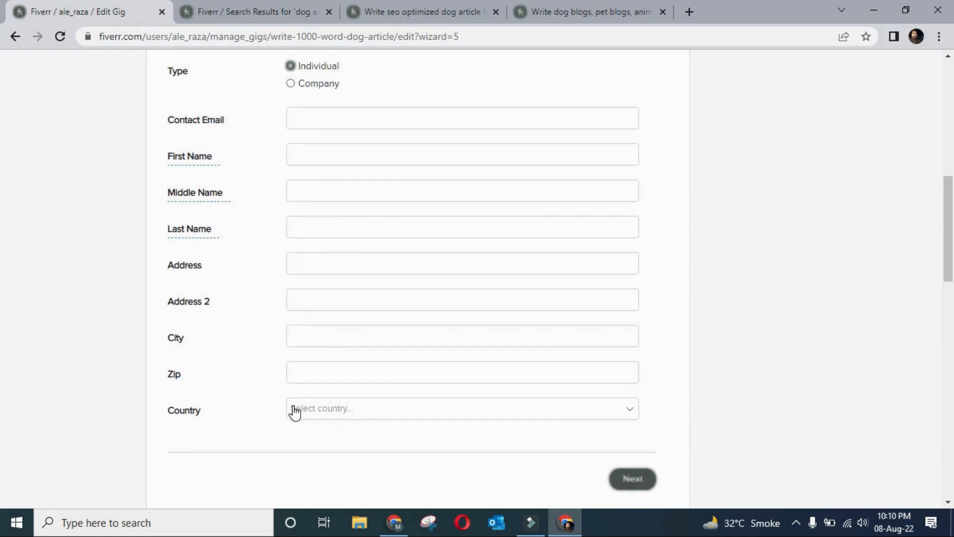
{"action": "scroll", "coordinate": [293, 412], "scroll_direction": "down", "scroll_amount": 3}
Step: Leave the gig's publishing page for the account's gig list and review the paused gigs
{"action": "scroll", "coordinate": [447, 305], "scroll_direction": "up", "scroll_amount": 10}
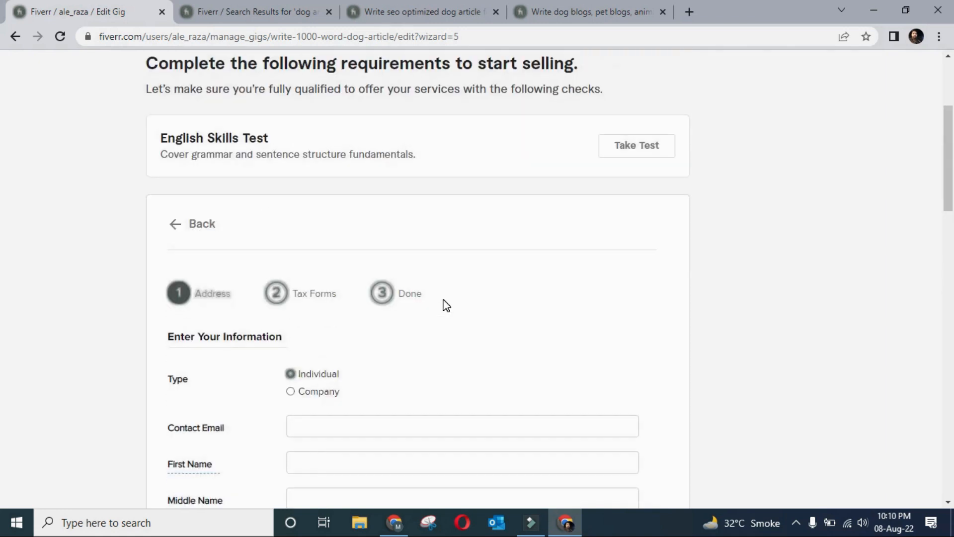
{"action": "scroll", "coordinate": [507, 360], "scroll_direction": "up", "scroll_amount": 2}
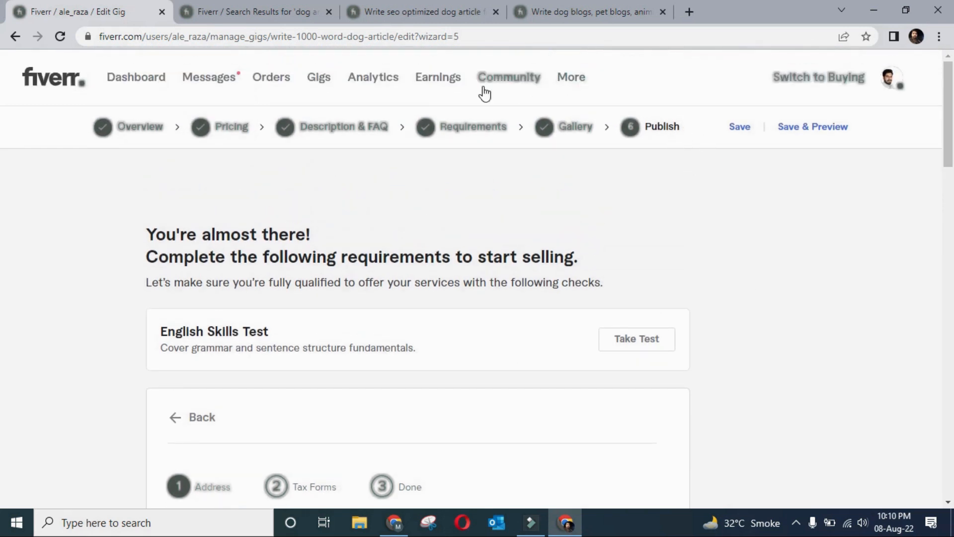
{"action": "left_click", "coordinate": [324, 81]}
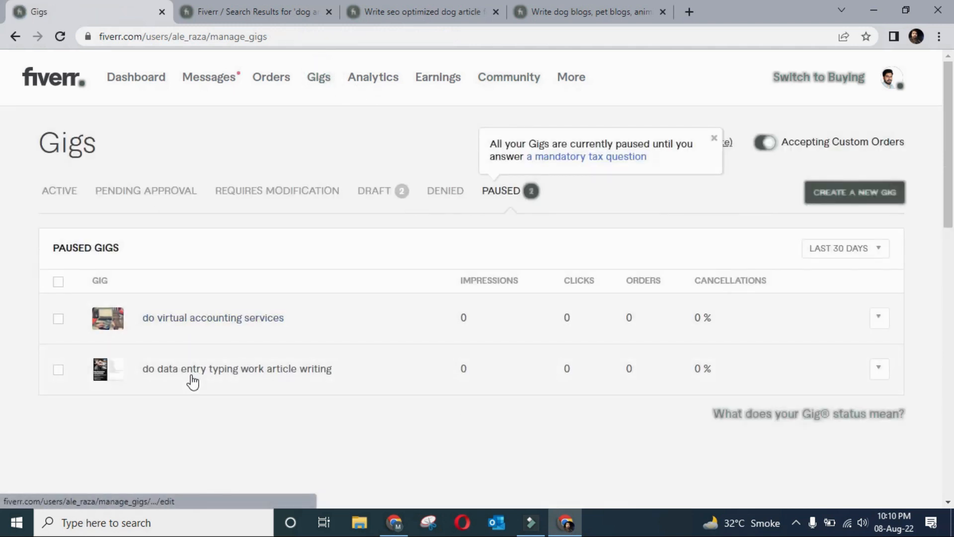
{"action": "scroll", "coordinate": [253, 437], "scroll_direction": "down", "scroll_amount": 2}
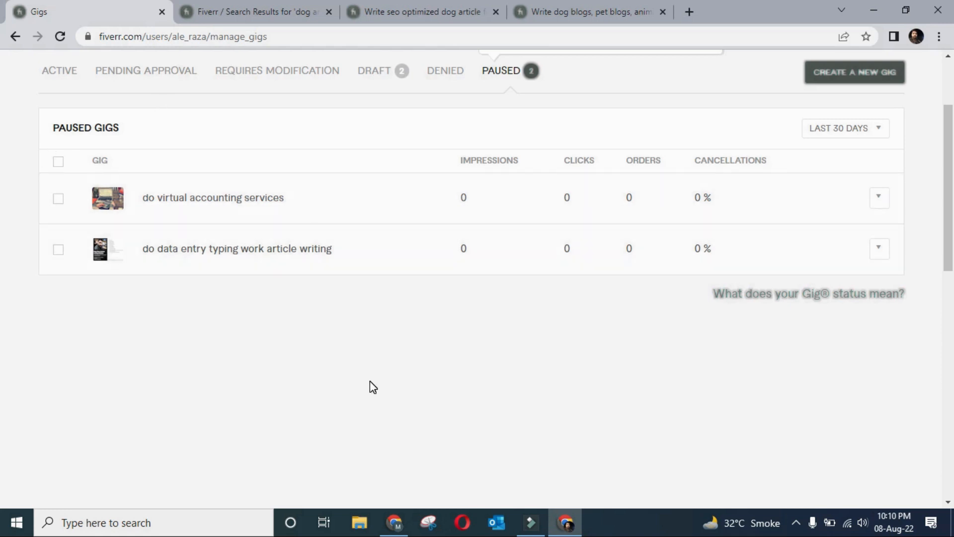
{"action": "scroll", "coordinate": [370, 380], "scroll_direction": "up", "scroll_amount": 3}
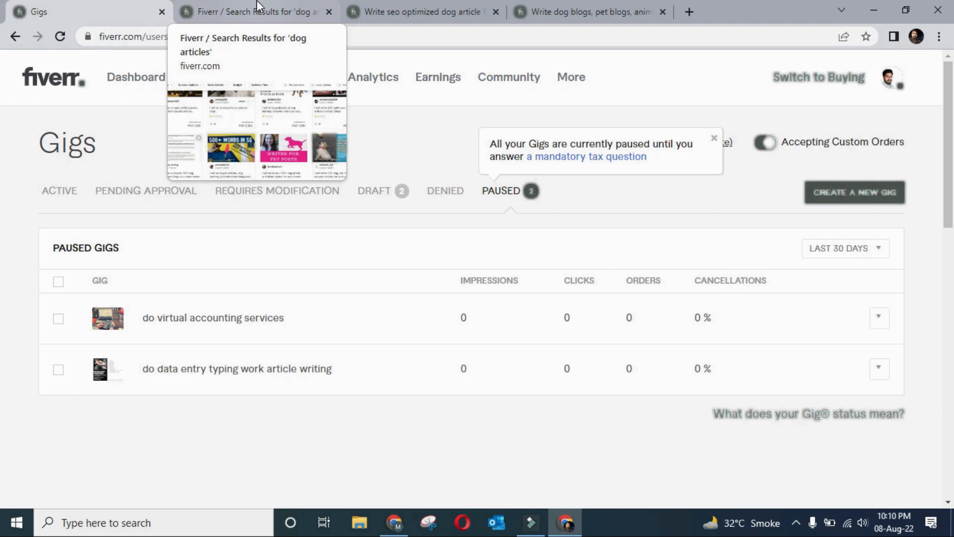
Step: Return to the dog articles search results and replace the search term with "tavee" to view travel-related service suggestions
{"action": "left_click", "coordinate": [258, 7]}
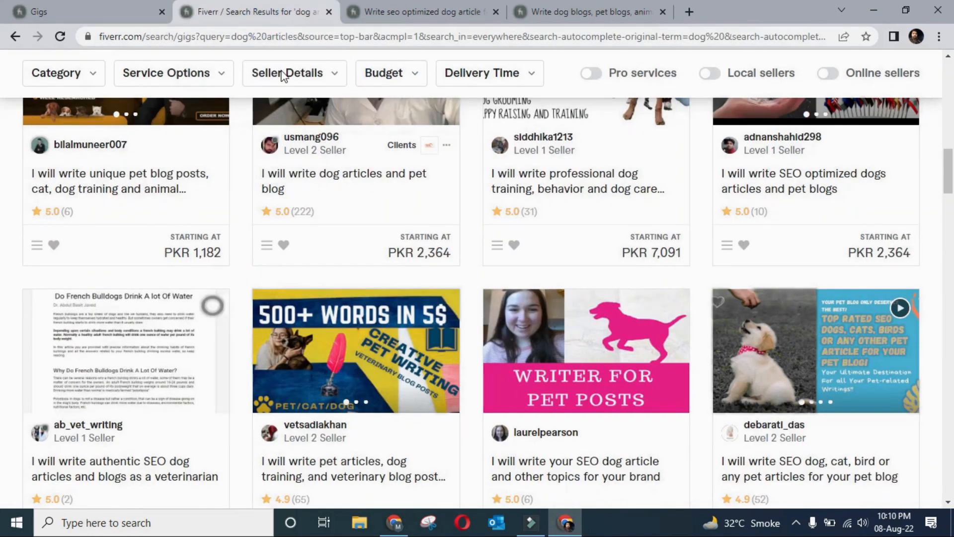
{"action": "scroll", "coordinate": [429, 256], "scroll_direction": "up", "scroll_amount": 15}
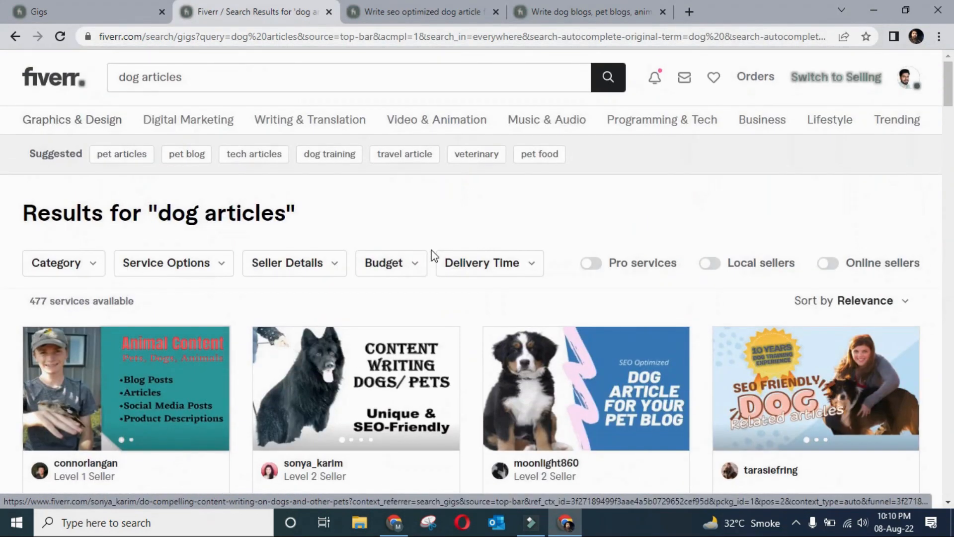
{"action": "left_click", "coordinate": [242, 75]}
{"action": "key", "text": "ctrl+a"}
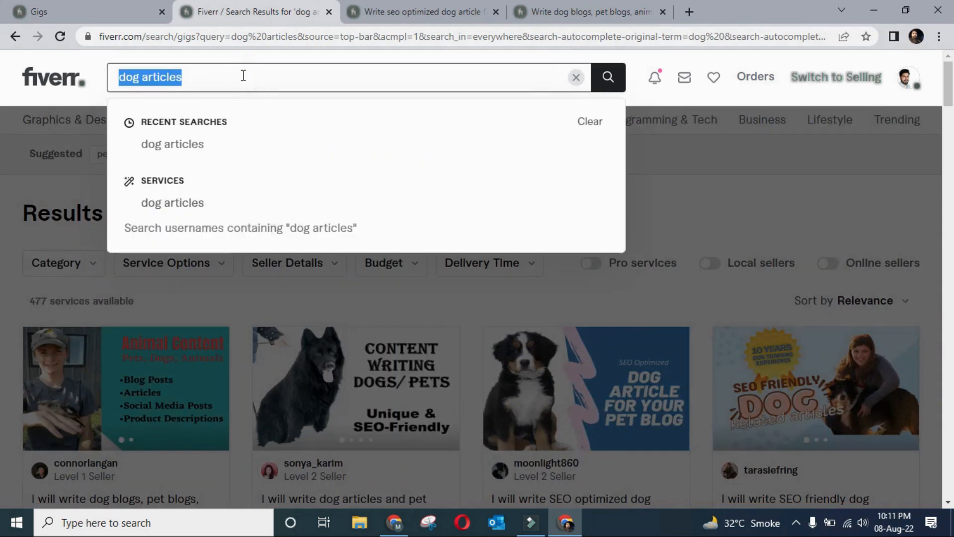
{"action": "type", "text": "tav"}
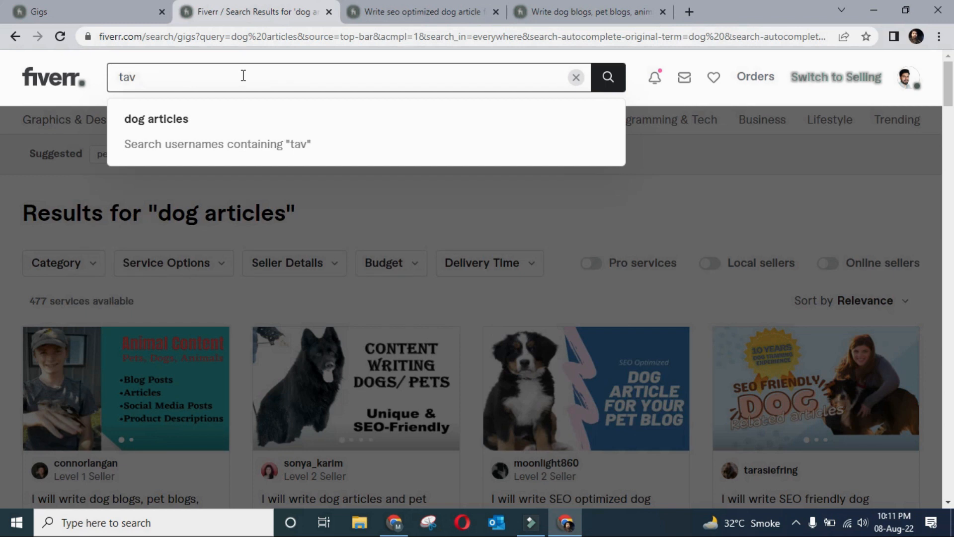
{"action": "type", "text": "ee"}
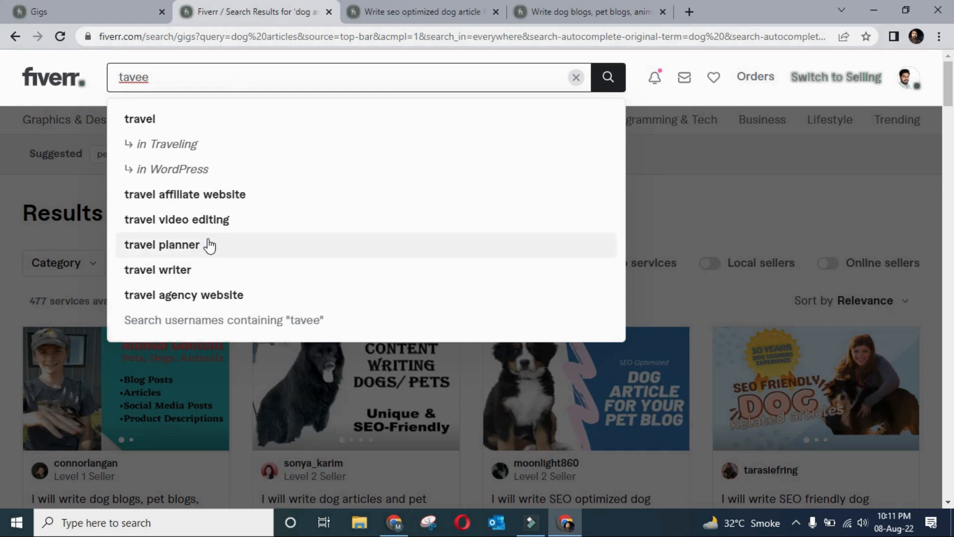
Step: Replace the search term with "event" to view event-related service suggestions, and clear the search term again
{"action": "key", "text": "BackSpace"}
{"action": "key", "text": "BackSpace"}
{"action": "key", "text": "BackSpace"}
{"action": "key", "text": "BackSpace"}
{"action": "key", "text": "BackSpace"}
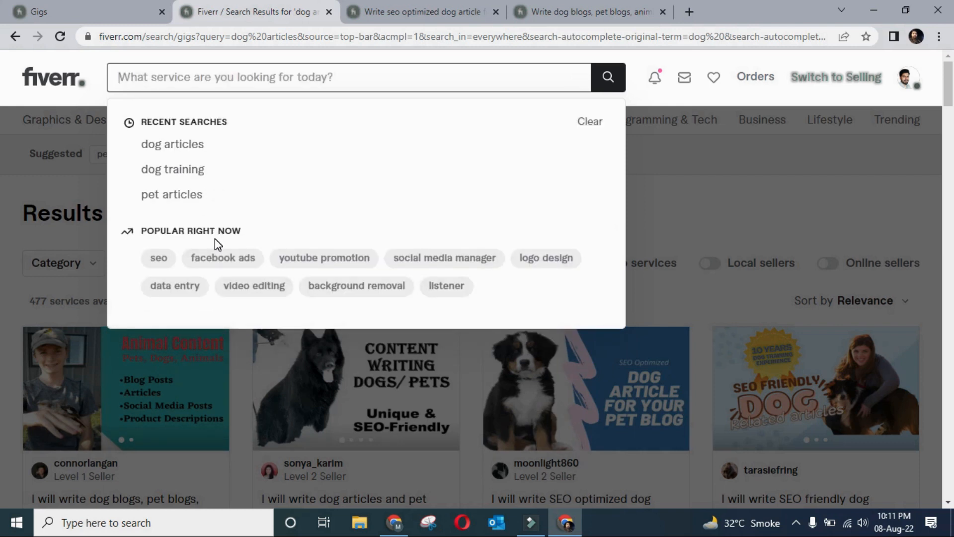
{"action": "type", "text": "even"}
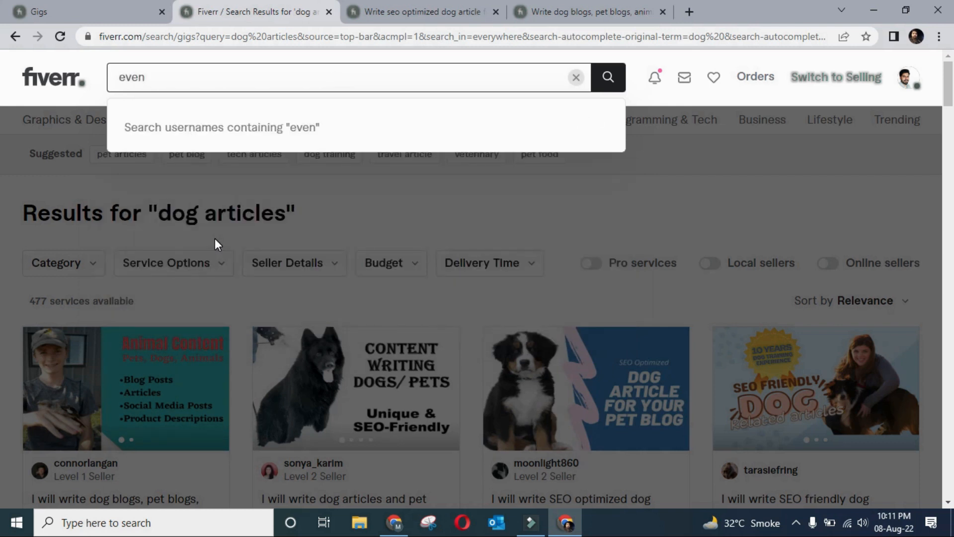
{"action": "type", "text": "t"}
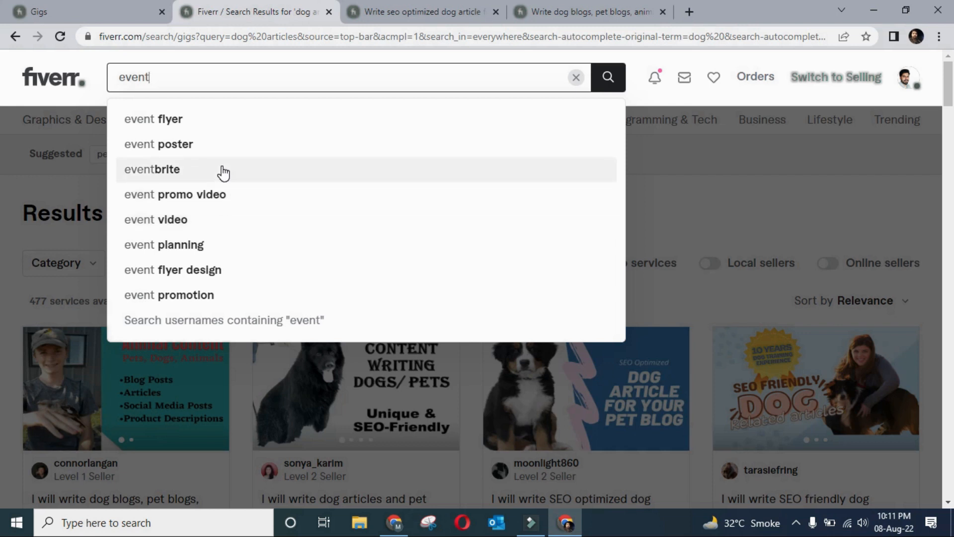
{"action": "key", "text": "BackSpace"}
{"action": "key", "text": "BackSpace"}
{"action": "key", "text": "BackSpace"}
{"action": "key", "text": "BackSpace"}
{"action": "key", "text": "BackSpace"}
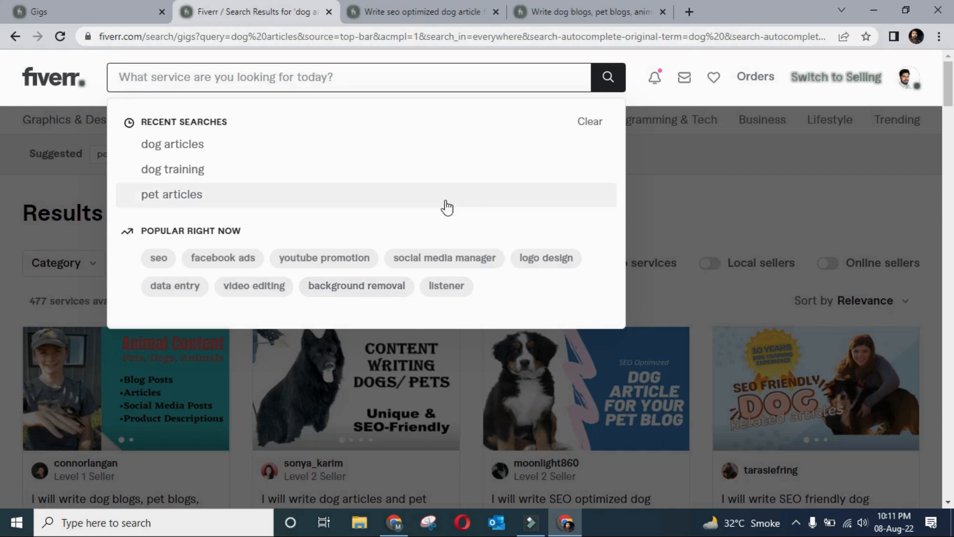
Step: Search Google for "bg remove" in a new browser tab and open the remove.bg website
{"action": "left_click", "coordinate": [693, 8]}
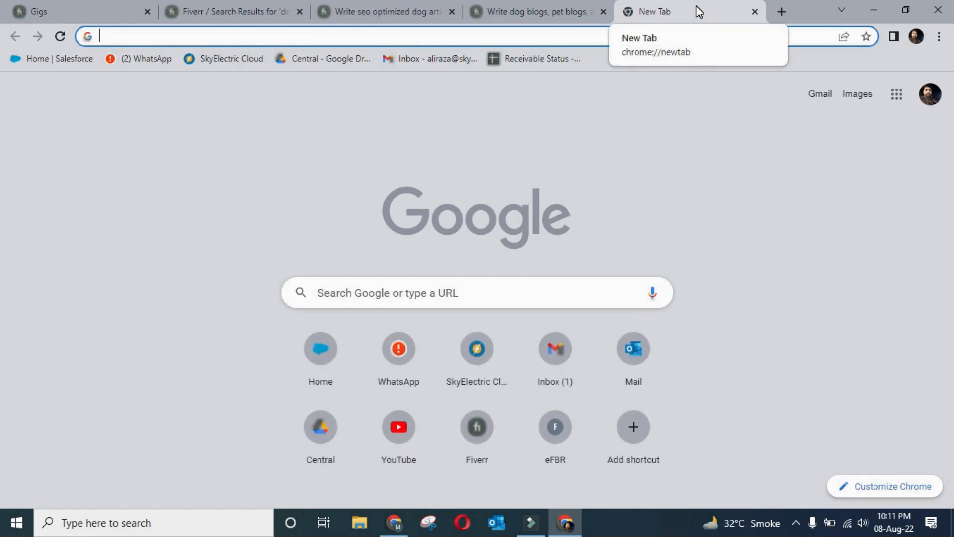
{"action": "type", "text": "b"}
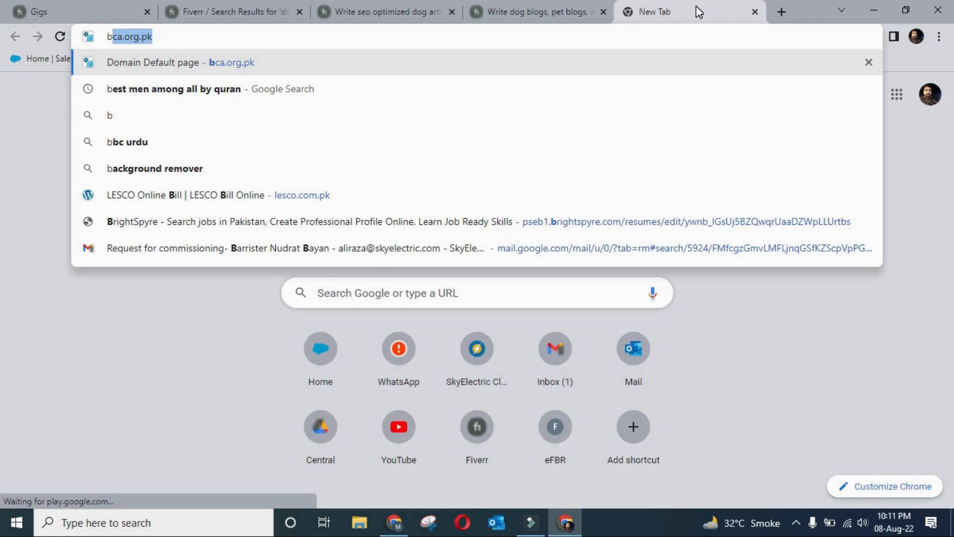
{"action": "type", "text": "g"}
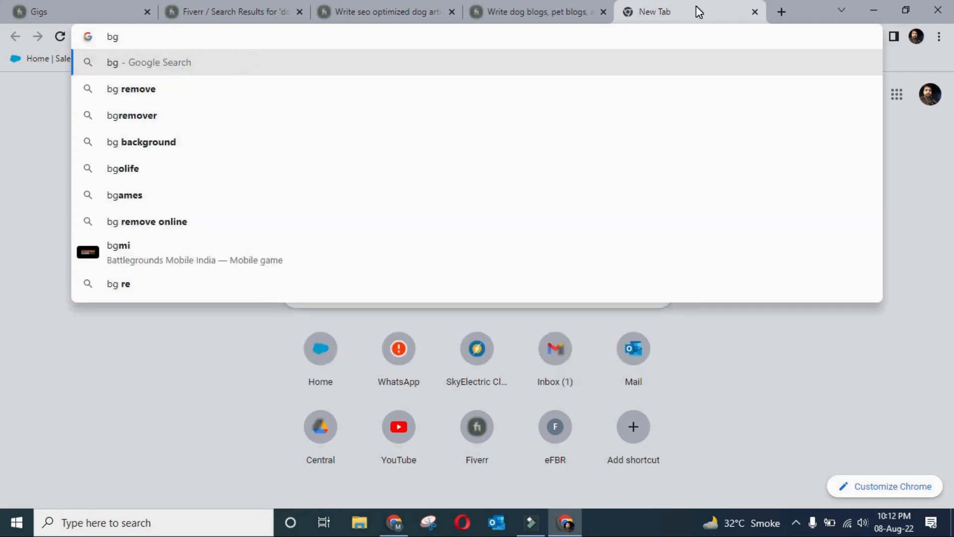
{"action": "key", "text": "Down"}
{"action": "key", "text": "Return"}
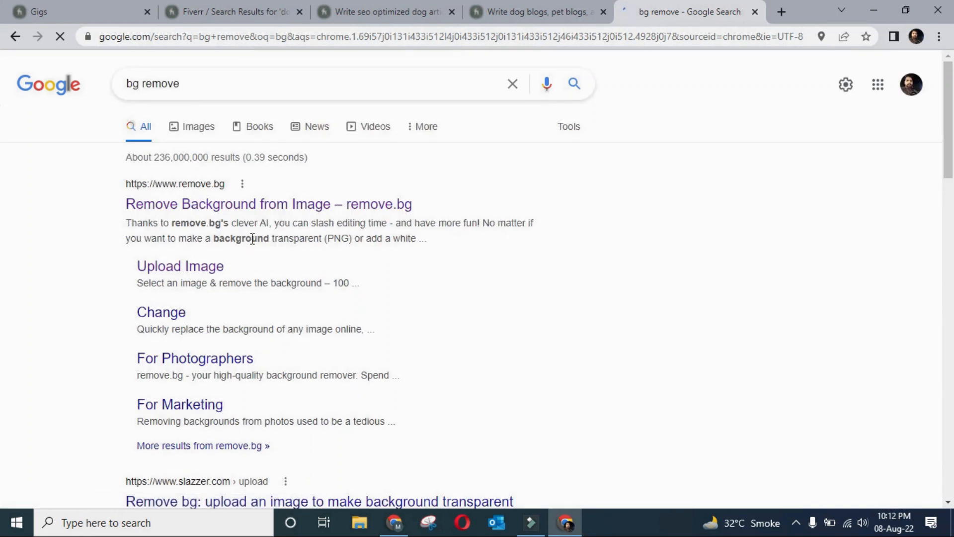
{"action": "left_click", "coordinate": [208, 204]}
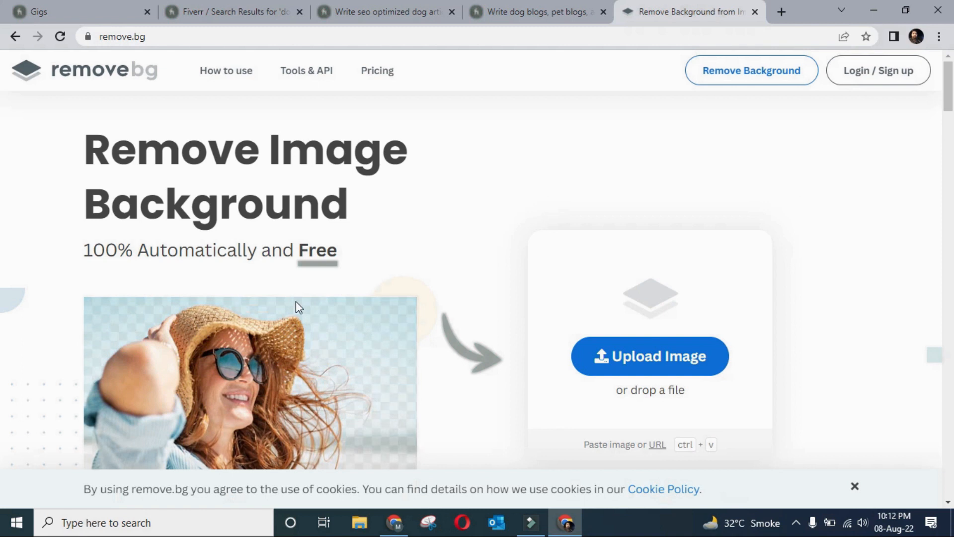
Step: Upload "WhatsApp Image 2022-07-18 at 9.37.25 PM" from Downloads to remove its background, and download the 408 × 612 preview image
{"action": "scroll", "coordinate": [398, 275], "scroll_direction": "down", "scroll_amount": 2}
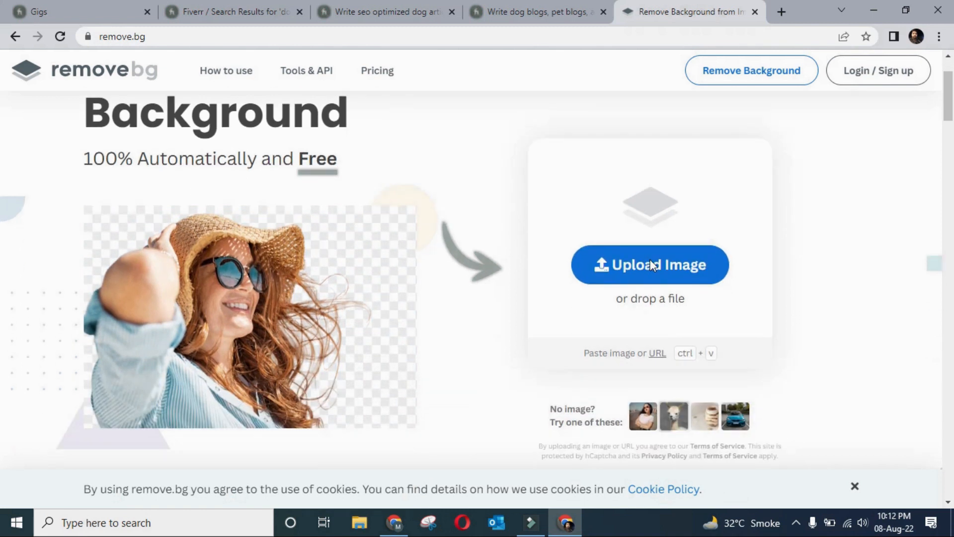
{"action": "scroll", "coordinate": [543, 227], "scroll_direction": "down", "scroll_amount": 1}
{"action": "scroll", "coordinate": [543, 227], "scroll_direction": "up", "scroll_amount": 2}
{"action": "left_click", "coordinate": [674, 288]}
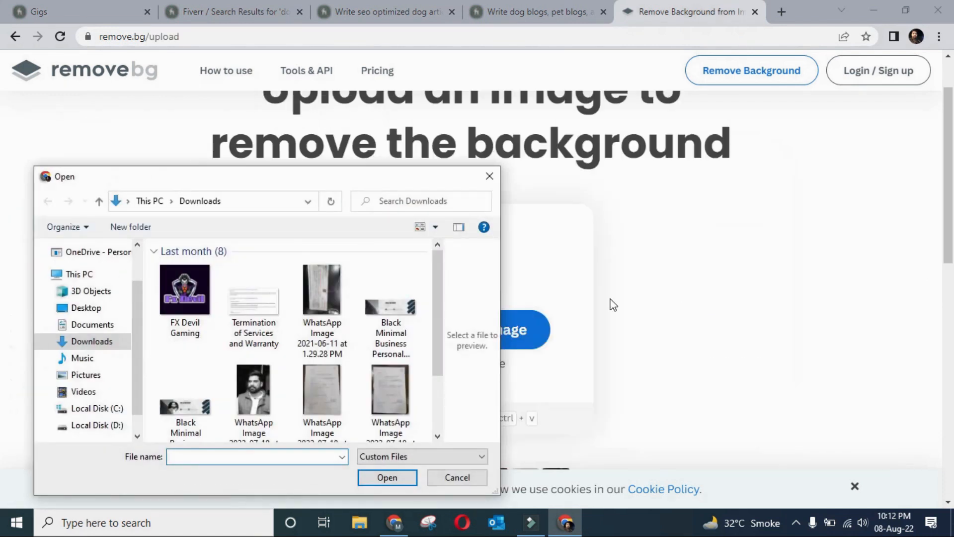
{"action": "scroll", "coordinate": [441, 283], "scroll_direction": "down", "scroll_amount": 1}
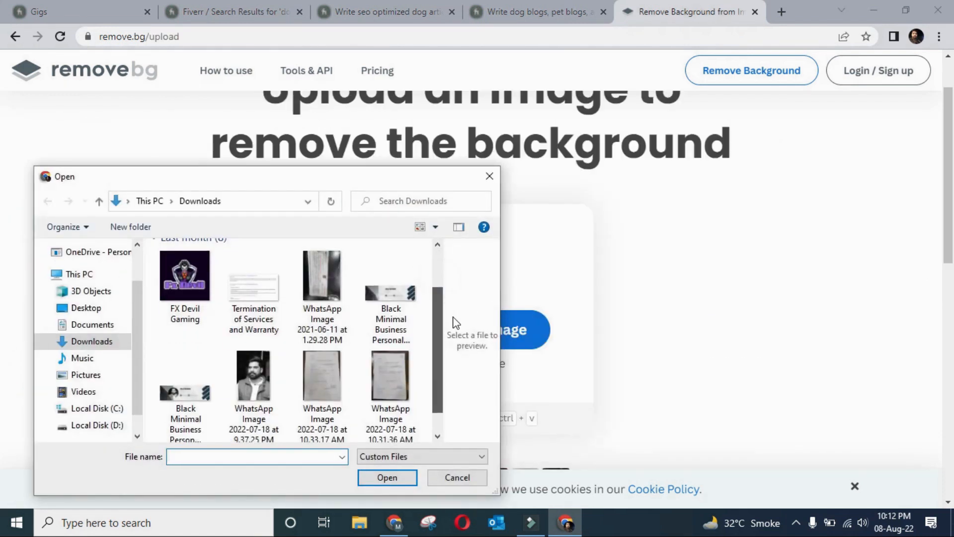
{"action": "left_click", "coordinate": [247, 359]}
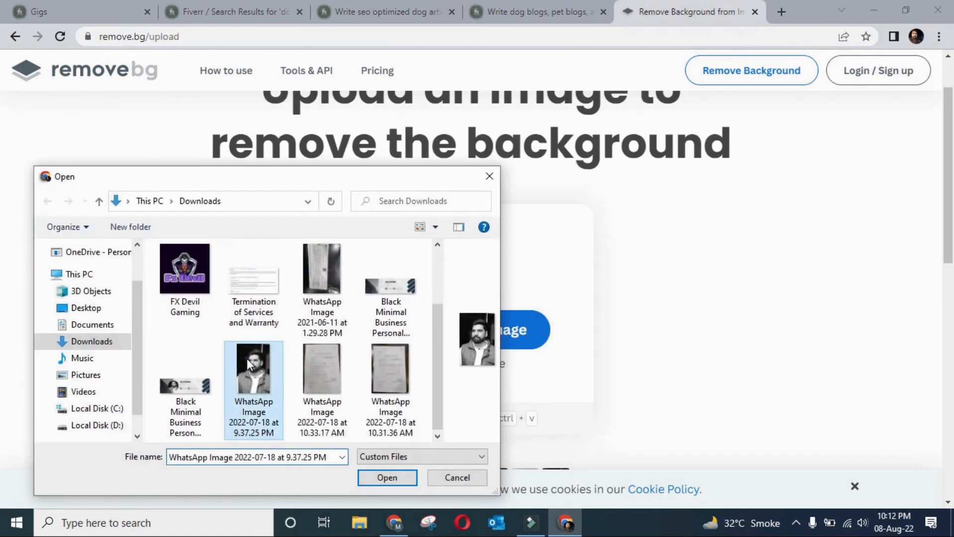
{"action": "left_click", "coordinate": [386, 477]}
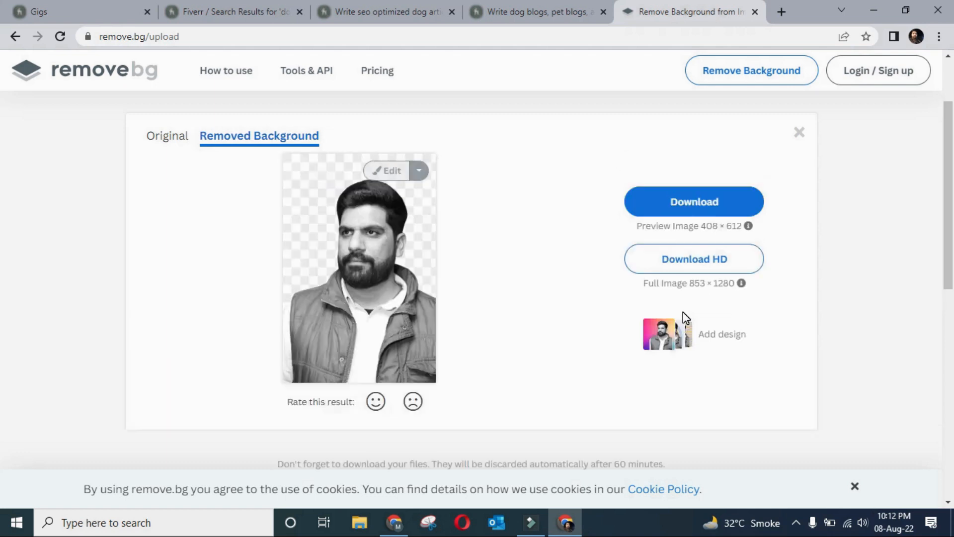
{"action": "left_click", "coordinate": [660, 213]}
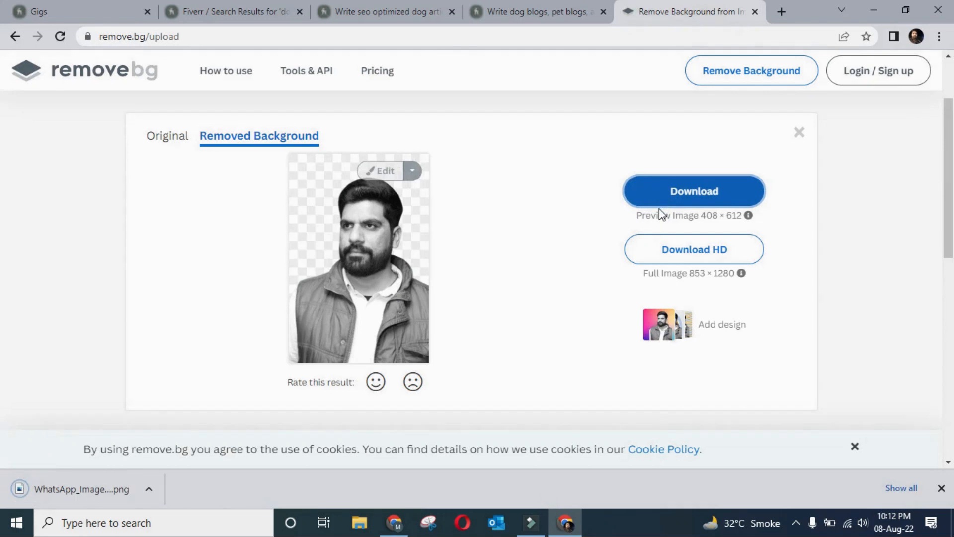
Step: Open the downloaded background-free PNG from remove.bg in the image viewer, and close the viewer
{"action": "scroll", "coordinate": [600, 159], "scroll_direction": "up", "scroll_amount": 2}
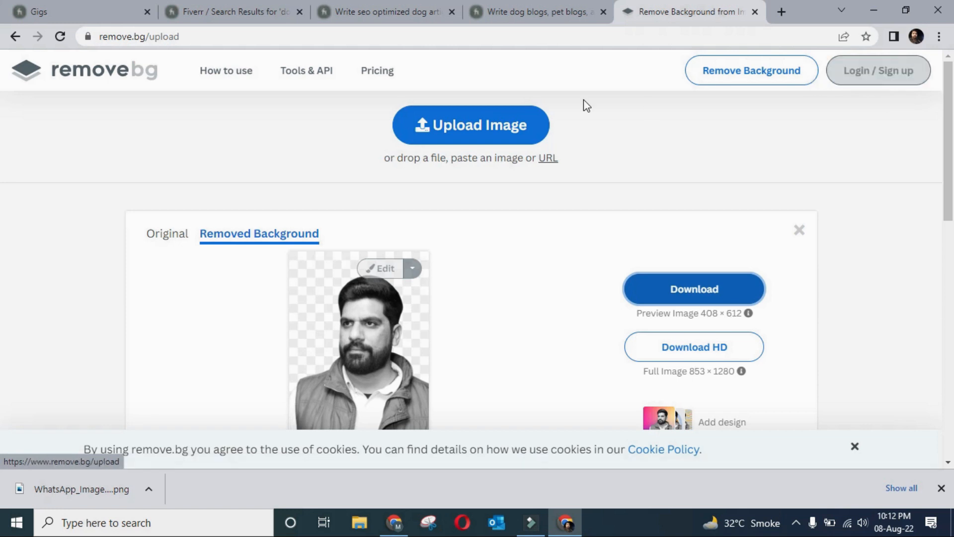
{"action": "left_click", "coordinate": [92, 489]}
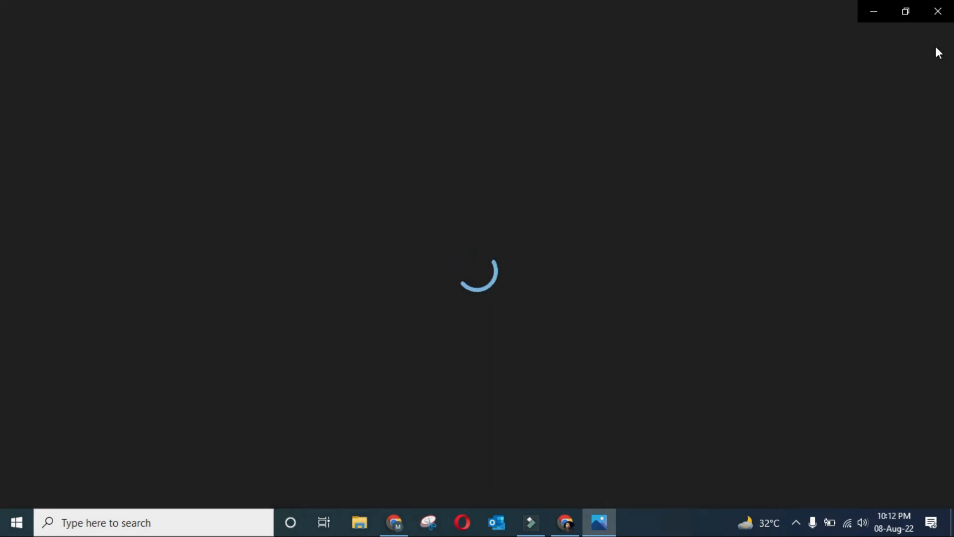
{"action": "left_click", "coordinate": [939, 13]}
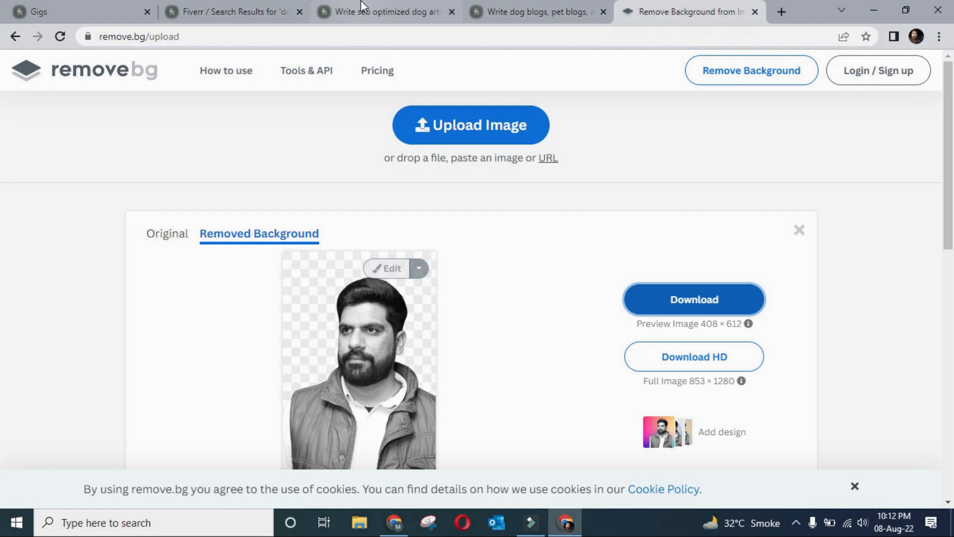
Step: Search Fiverr for "background removal" in the search results tab and examine the first gigs' titles, review counts and starting prices
{"action": "left_click", "coordinate": [349, 11]}
{"action": "left_click", "coordinate": [234, 11]}
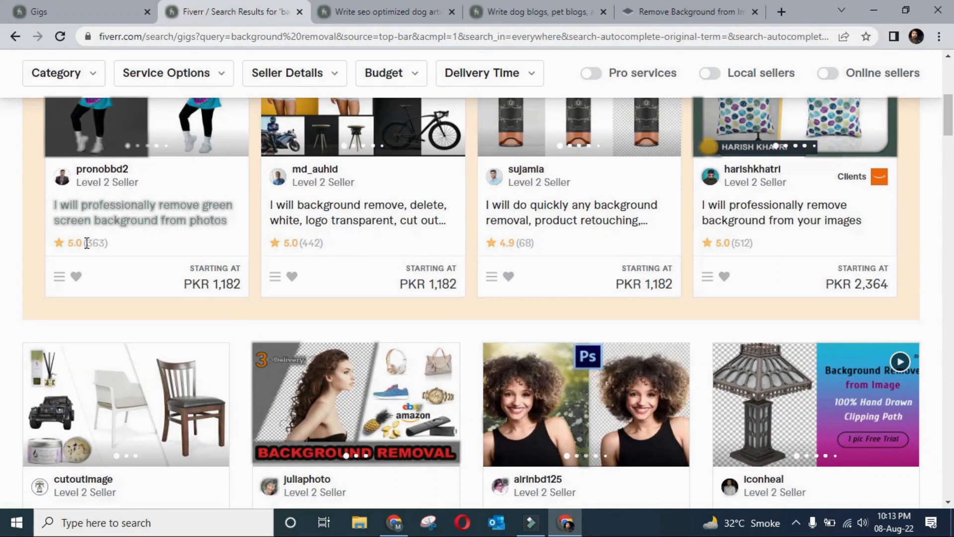
{"action": "double_click", "coordinate": [87, 243]}
{"action": "left_click", "coordinate": [150, 243]}
{"action": "scroll", "coordinate": [150, 243], "scroll_direction": "up", "scroll_amount": 1}
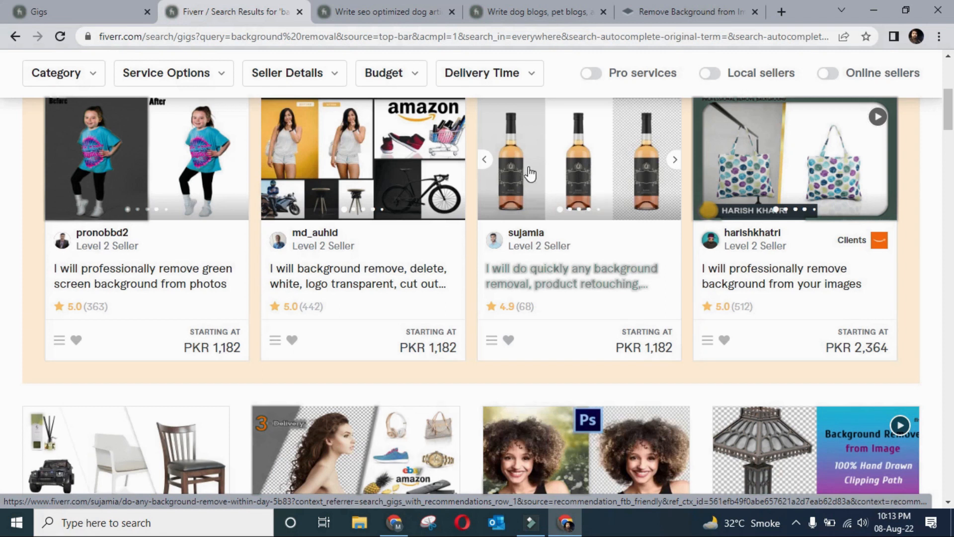
{"action": "scroll", "coordinate": [560, 213], "scroll_direction": "down", "scroll_amount": 1}
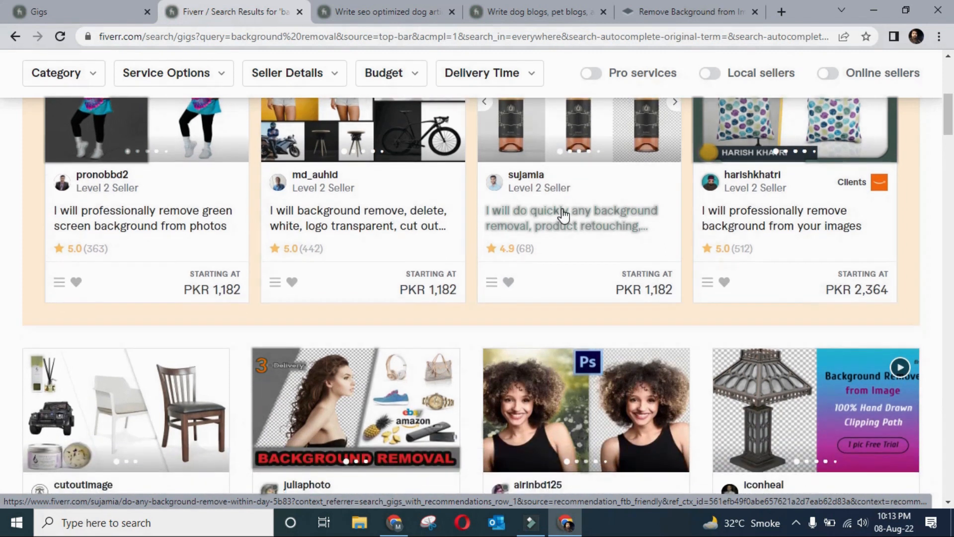
{"action": "scroll", "coordinate": [616, 276], "scroll_direction": "down", "scroll_amount": 2}
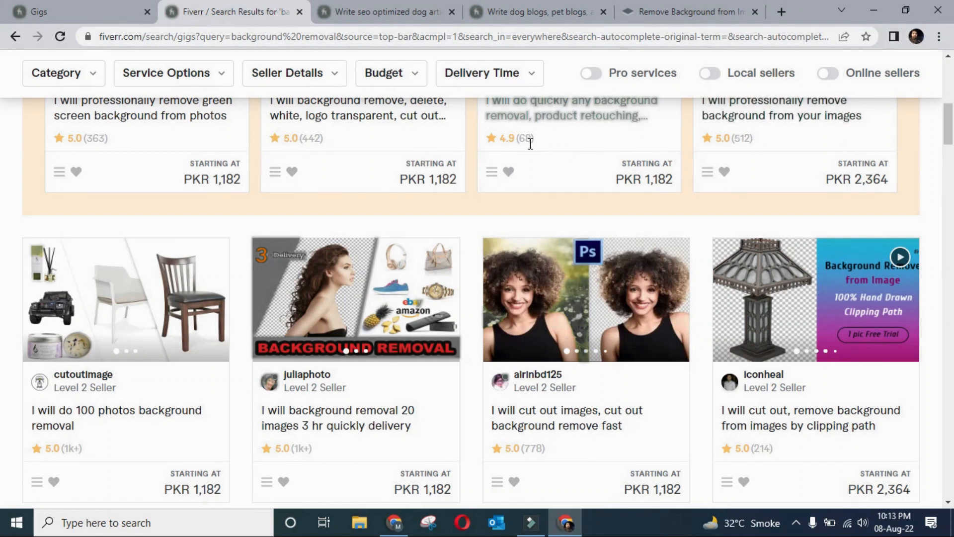
{"action": "scroll", "coordinate": [529, 144], "scroll_direction": "down", "scroll_amount": 2}
{"action": "scroll", "coordinate": [530, 149], "scroll_direction": "up", "scroll_amount": 2}
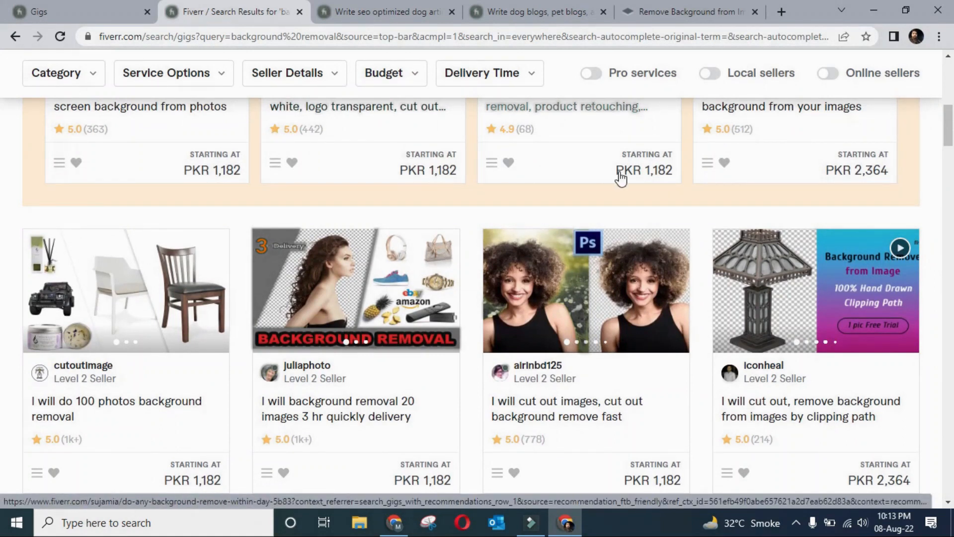
{"action": "scroll", "coordinate": [621, 179], "scroll_direction": "up", "scroll_amount": 1}
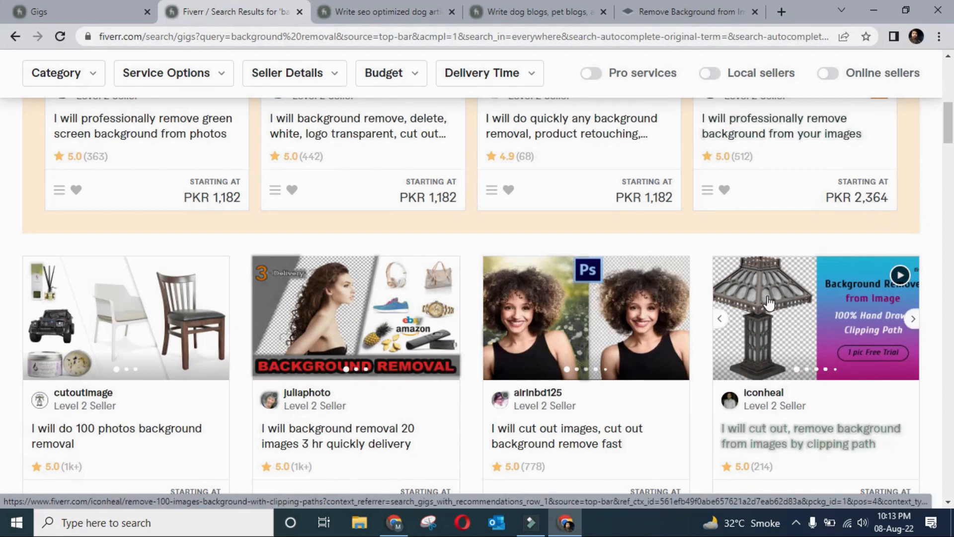
Step: Browse further through the background removal results, comparing sellers' levels, ratings and starting prices
{"action": "scroll", "coordinate": [768, 303], "scroll_direction": "down", "scroll_amount": 5}
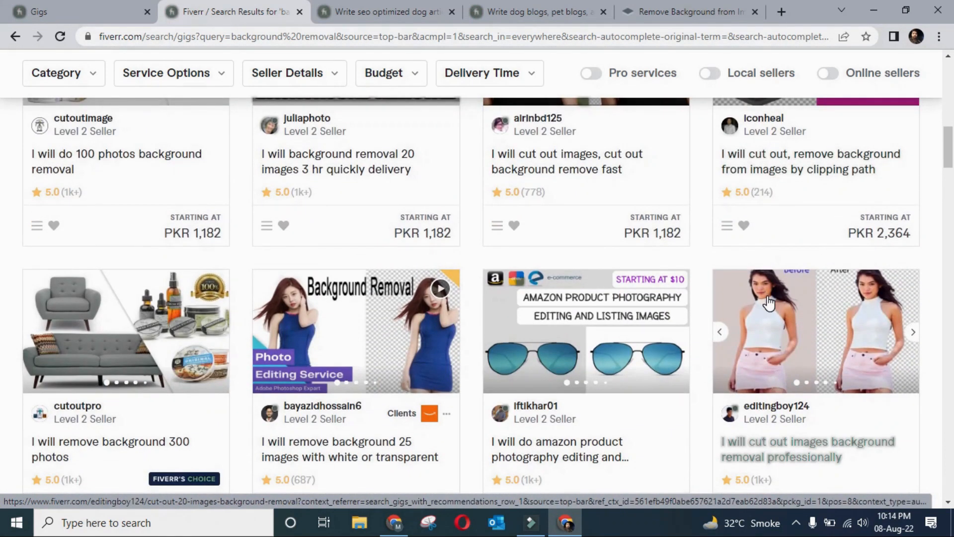
{"action": "scroll", "coordinate": [768, 302], "scroll_direction": "down", "scroll_amount": 2}
{"action": "scroll", "coordinate": [769, 302], "scroll_direction": "down", "scroll_amount": 7}
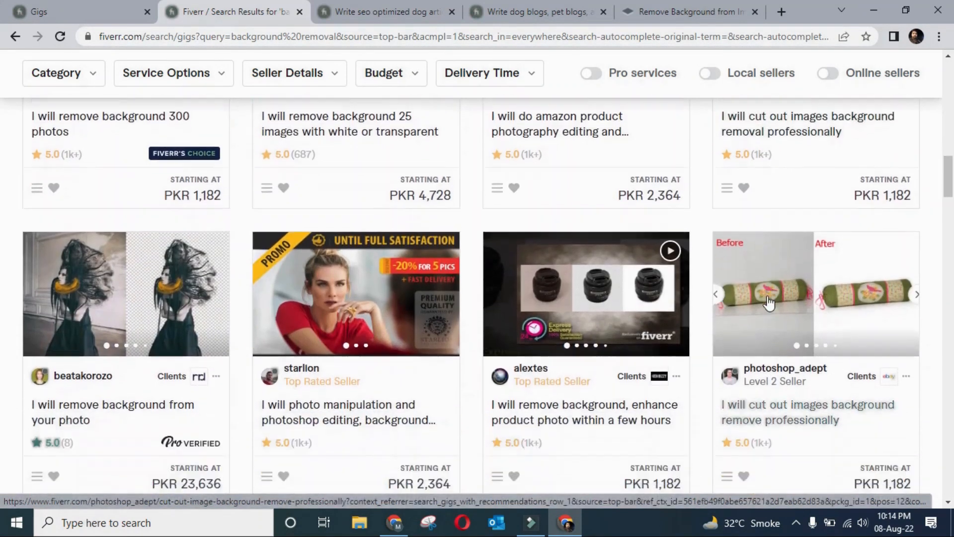
{"action": "scroll", "coordinate": [769, 302], "scroll_direction": "down", "scroll_amount": 2}
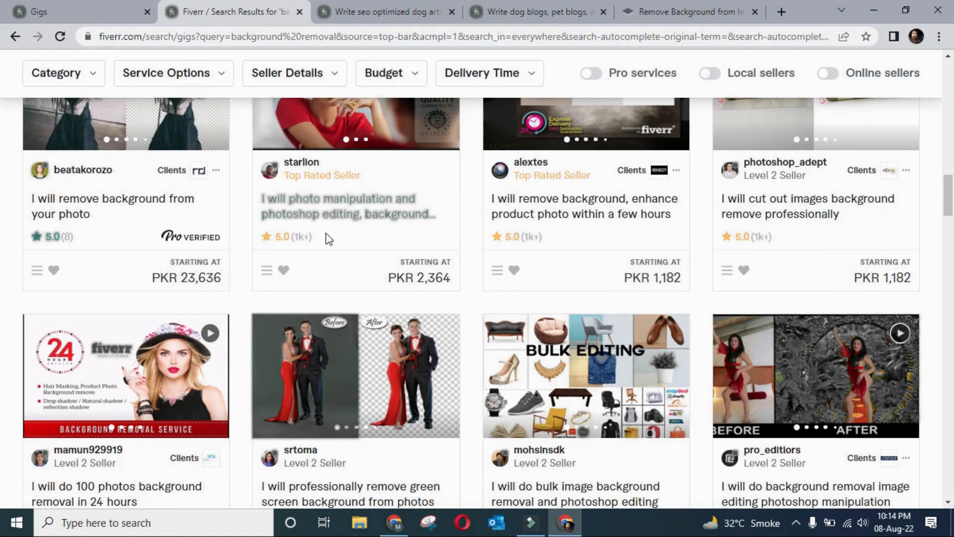
{"action": "mouse_move", "coordinate": [162, 242]}
{"action": "scroll", "coordinate": [538, 263], "scroll_direction": "down", "scroll_amount": 3}
{"action": "scroll", "coordinate": [538, 269], "scroll_direction": "down", "scroll_amount": 3}
{"action": "scroll", "coordinate": [538, 263], "scroll_direction": "up", "scroll_amount": 3}
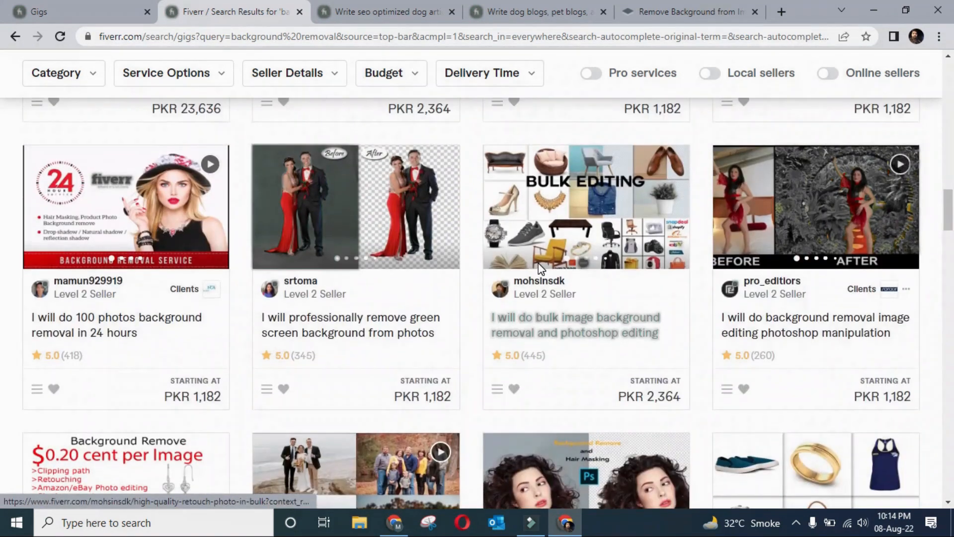
{"action": "scroll", "coordinate": [539, 269], "scroll_direction": "down", "scroll_amount": 3}
{"action": "scroll", "coordinate": [539, 270], "scroll_direction": "down", "scroll_amount": 8}
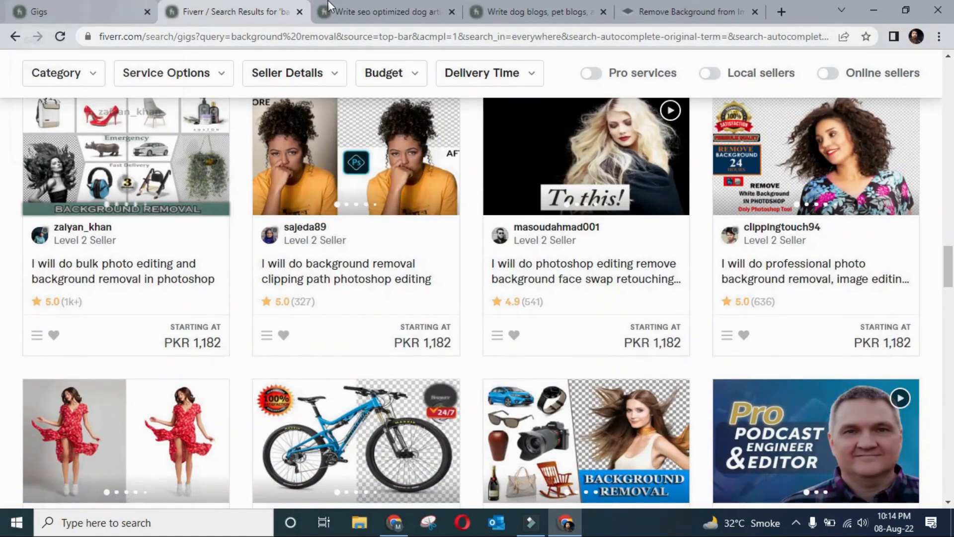
Step: Switch to the dog and pet blogs gig page, and briefly bring up the Filmora9 project before returning to the gig
{"action": "left_click", "coordinate": [387, 10]}
{"action": "left_click", "coordinate": [530, 5]}
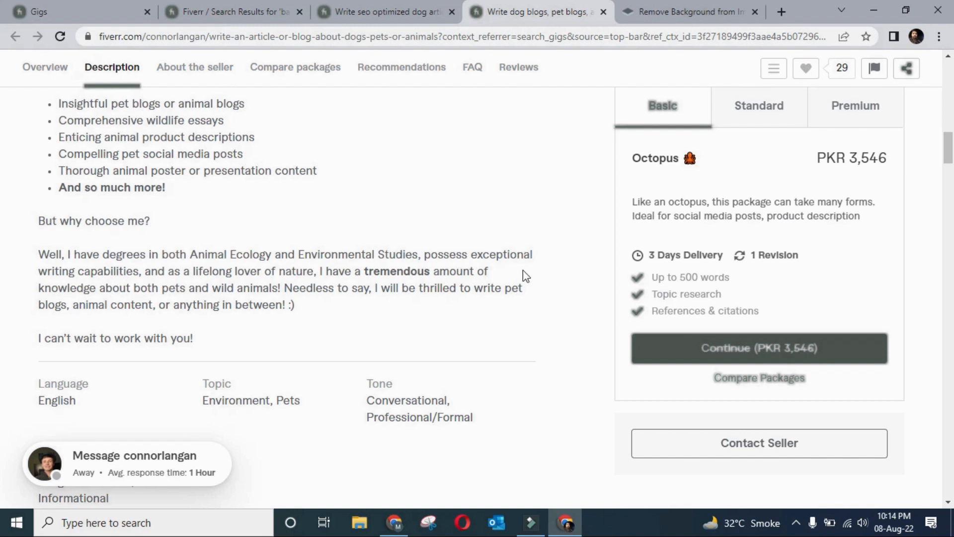
{"action": "left_click", "coordinate": [529, 521]}
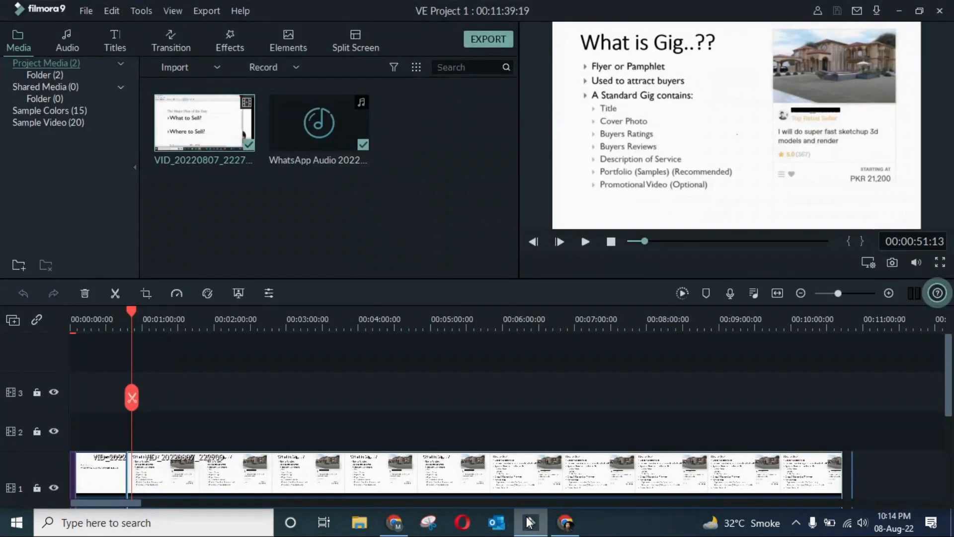
{"action": "left_click", "coordinate": [530, 522]}
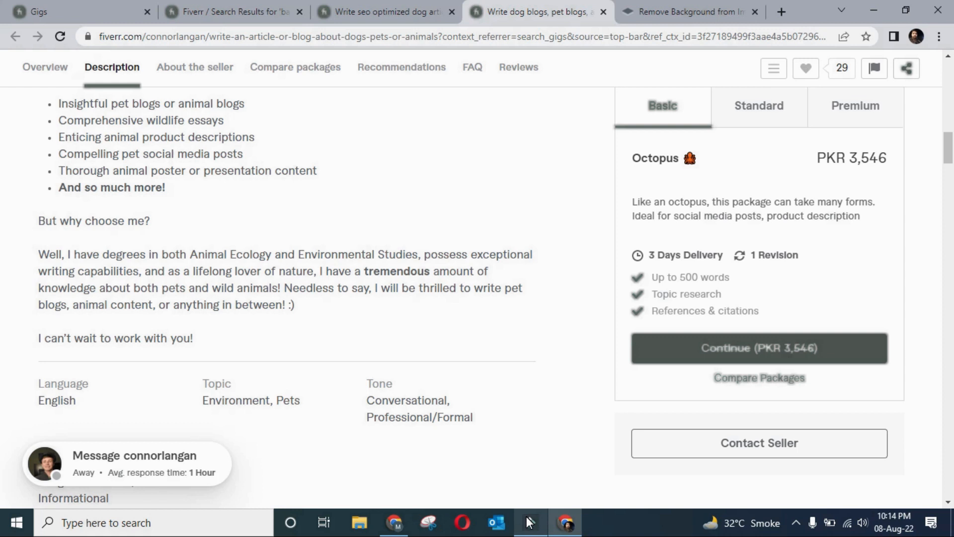
Step: Look back over the gig's description and cover image, and lock the computer
{"action": "scroll", "coordinate": [477, 270], "scroll_direction": "up", "scroll_amount": 10}
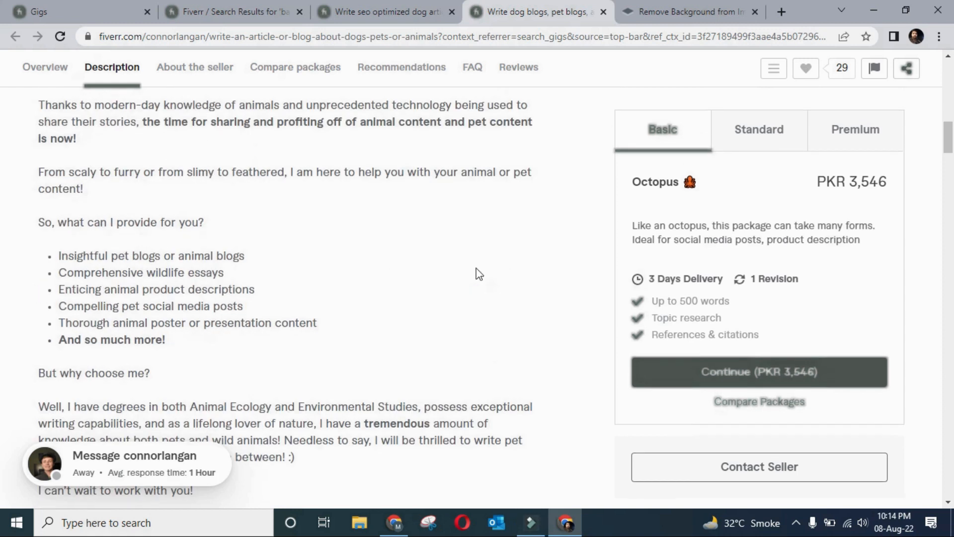
{"action": "scroll", "coordinate": [477, 272], "scroll_direction": "up", "scroll_amount": 1}
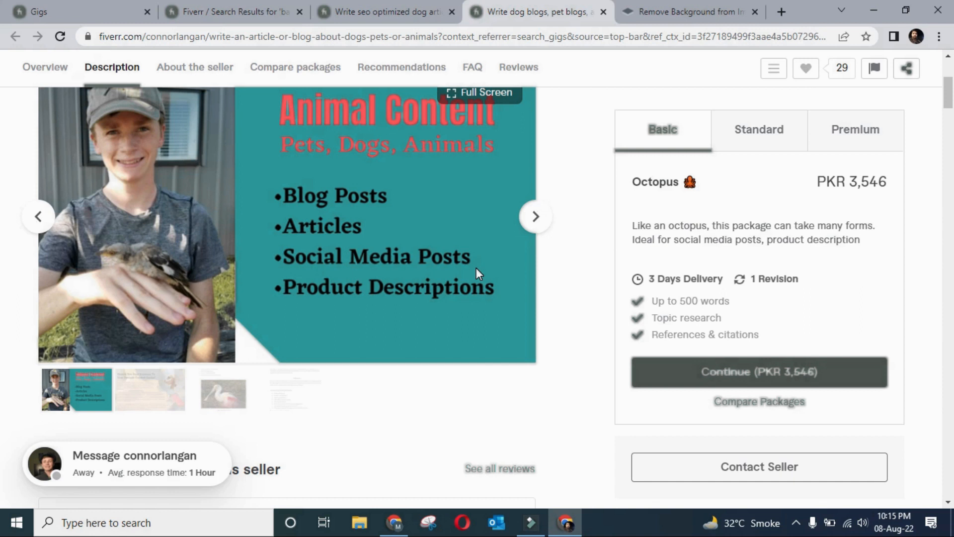
{"action": "key", "text": "super+l"}
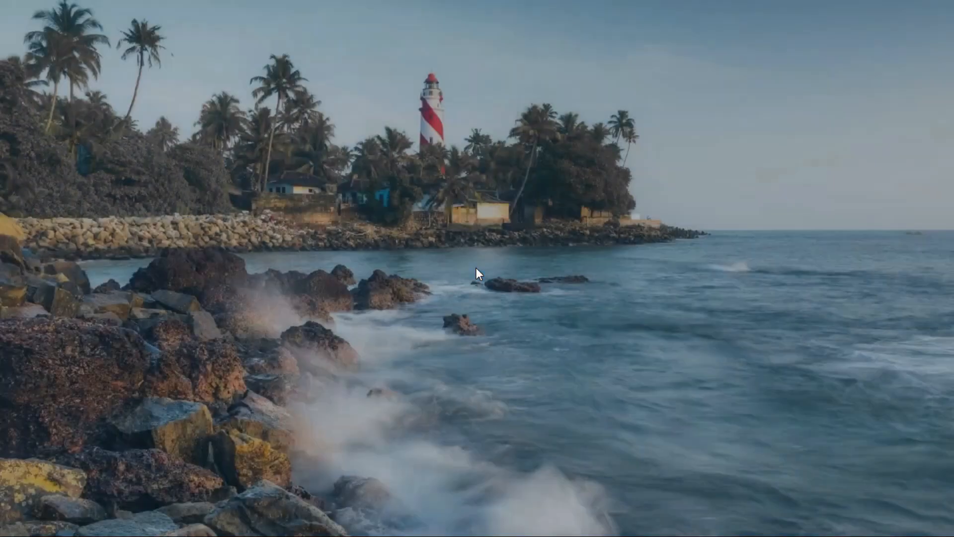